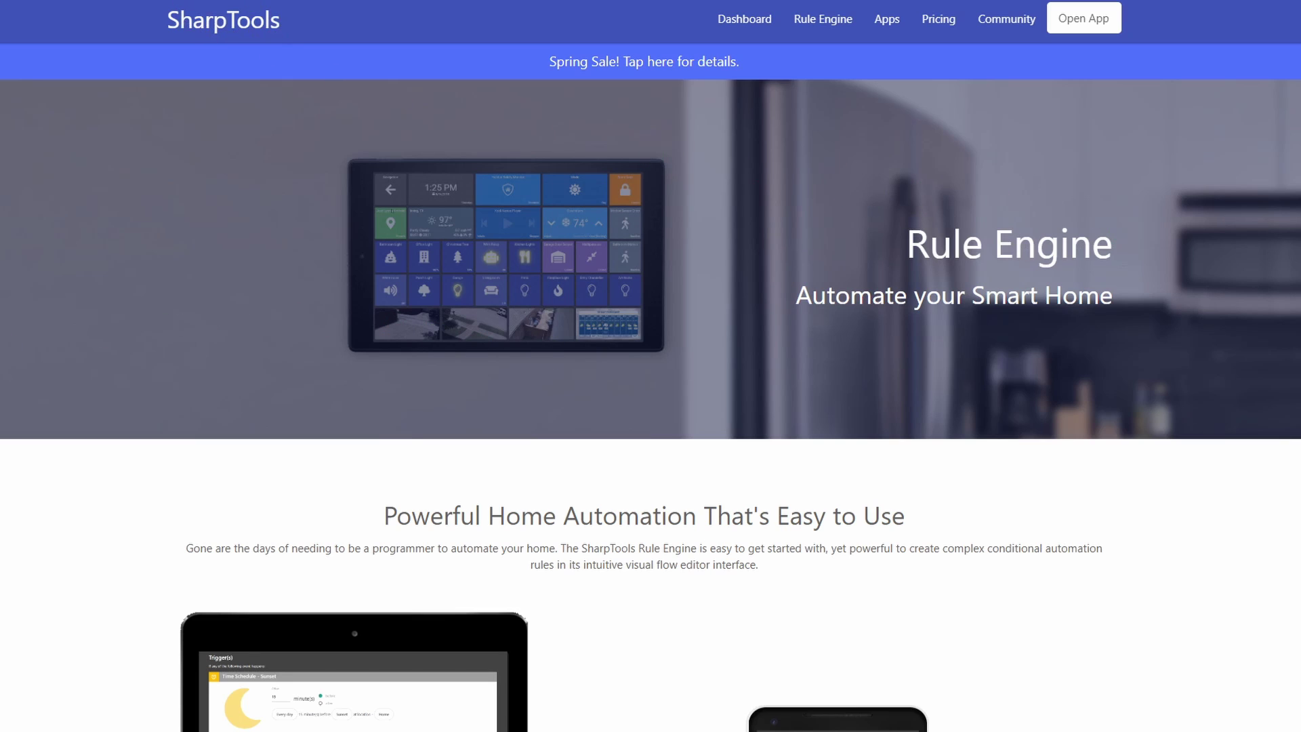
Examine the Rule Engine product page, including supported platforms, trigger, schedule, condition, command and notification components, and rule ideas.
scroll(761, 337, "down", 5)
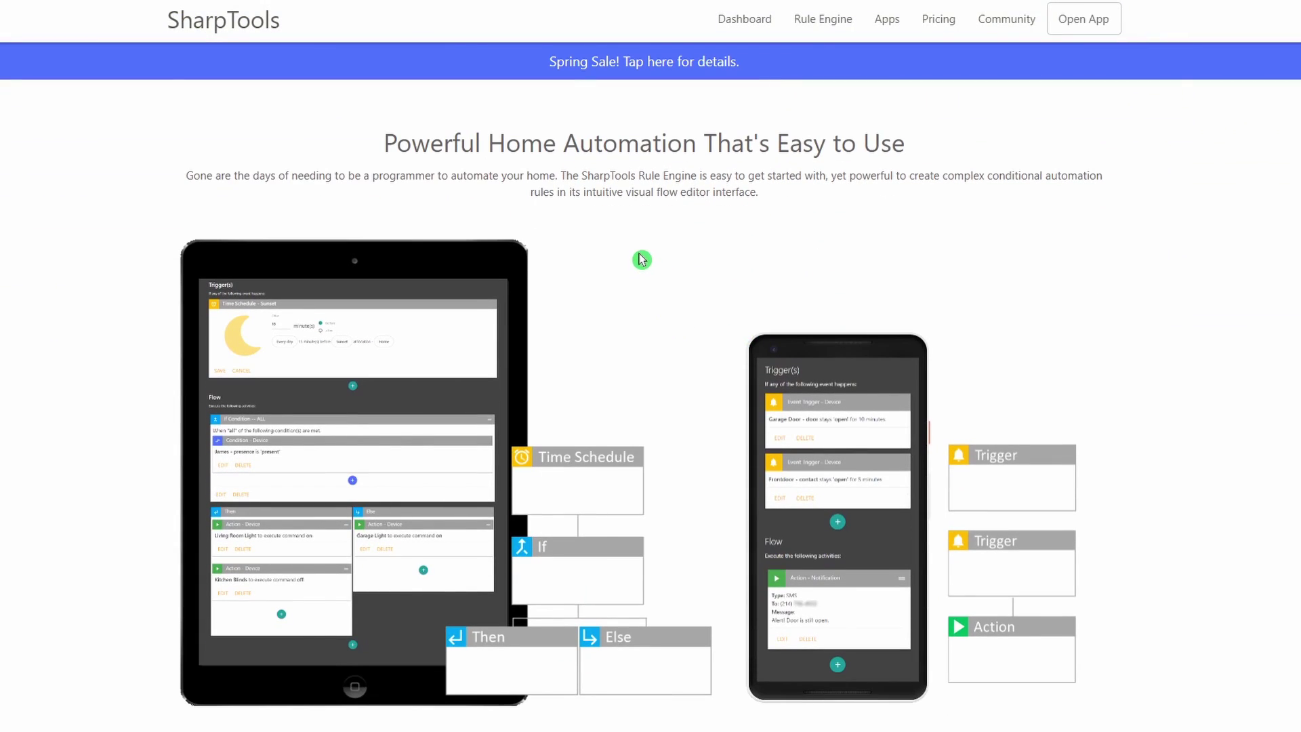
scroll(644, 266, "down", 3)
scroll(661, 270, "down", 1)
scroll(661, 274, "down", 1)
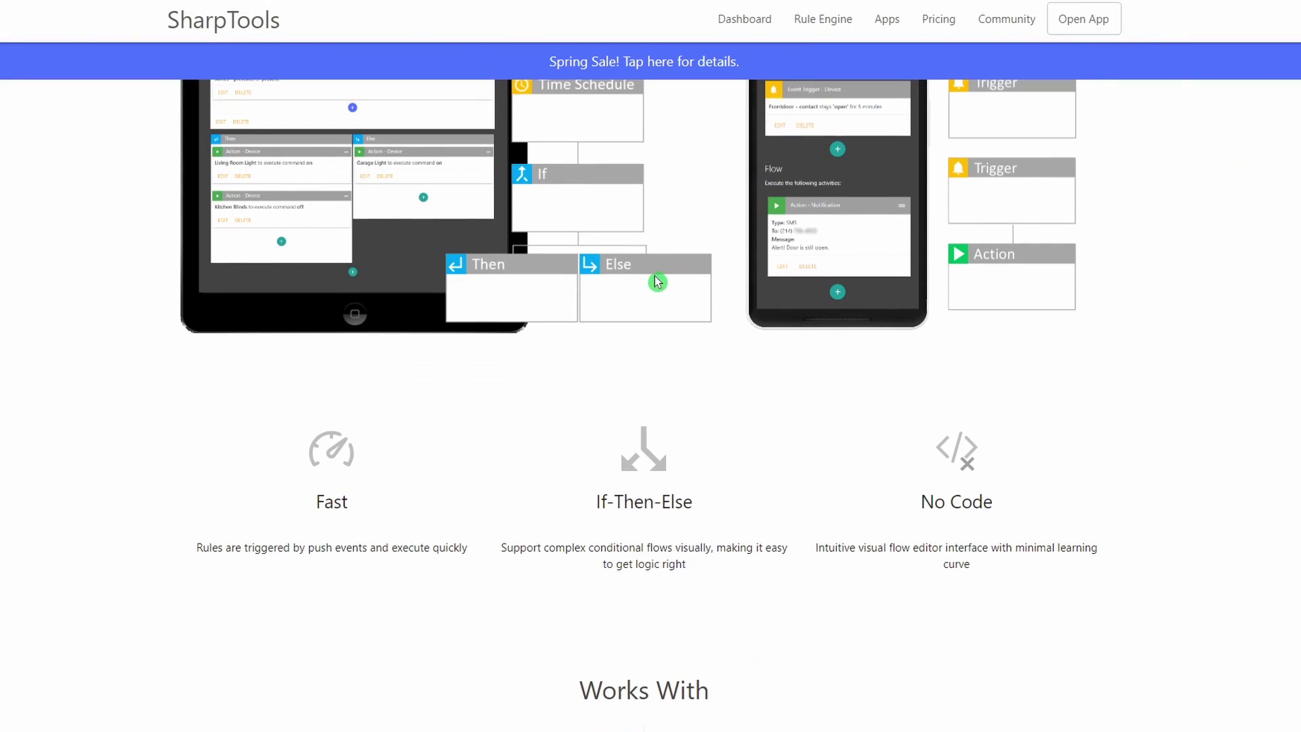
scroll(638, 329, "down", 2)
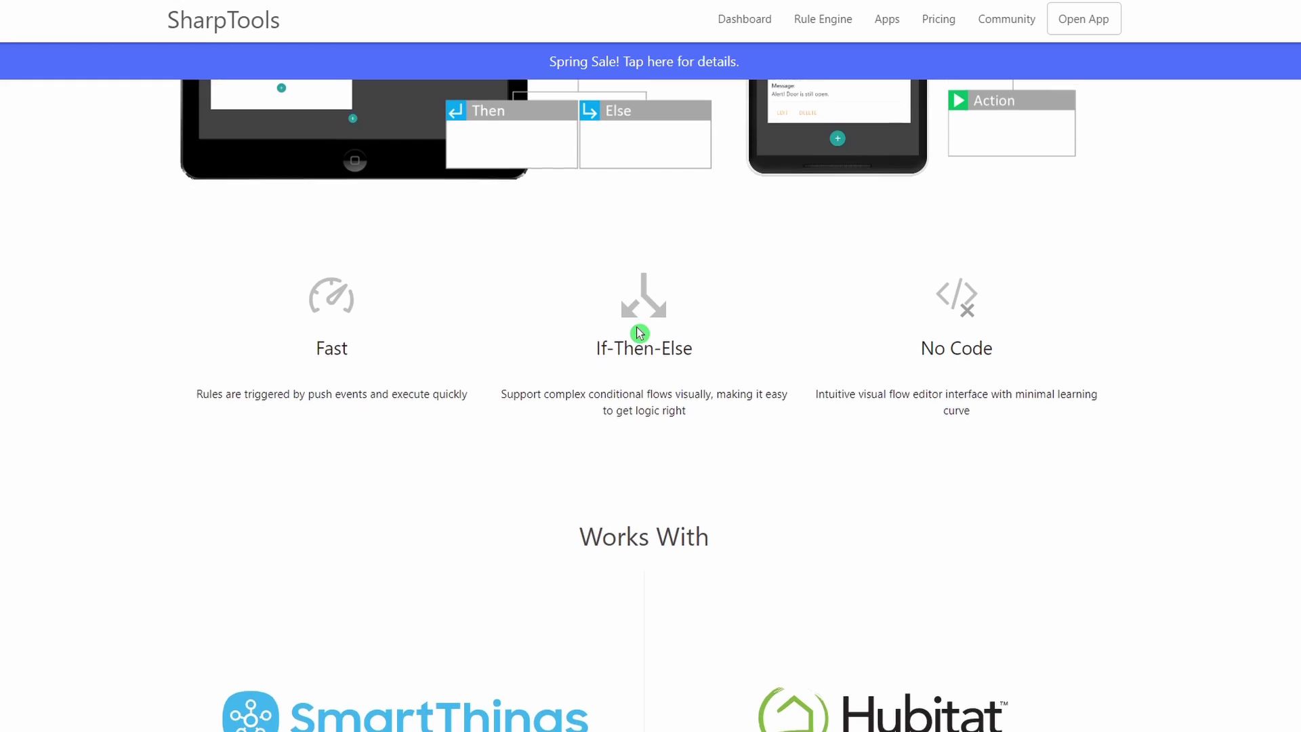
scroll(638, 329, "down", 3)
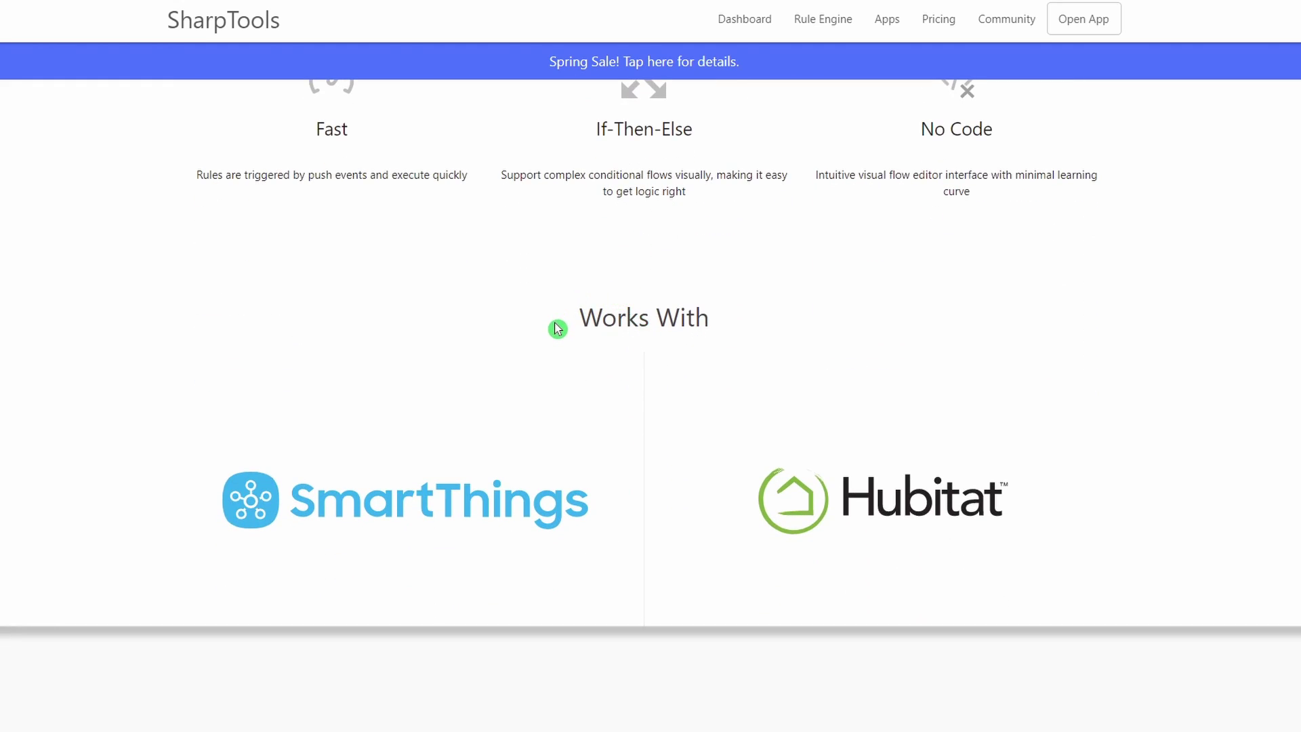
scroll(555, 330, "down", 2)
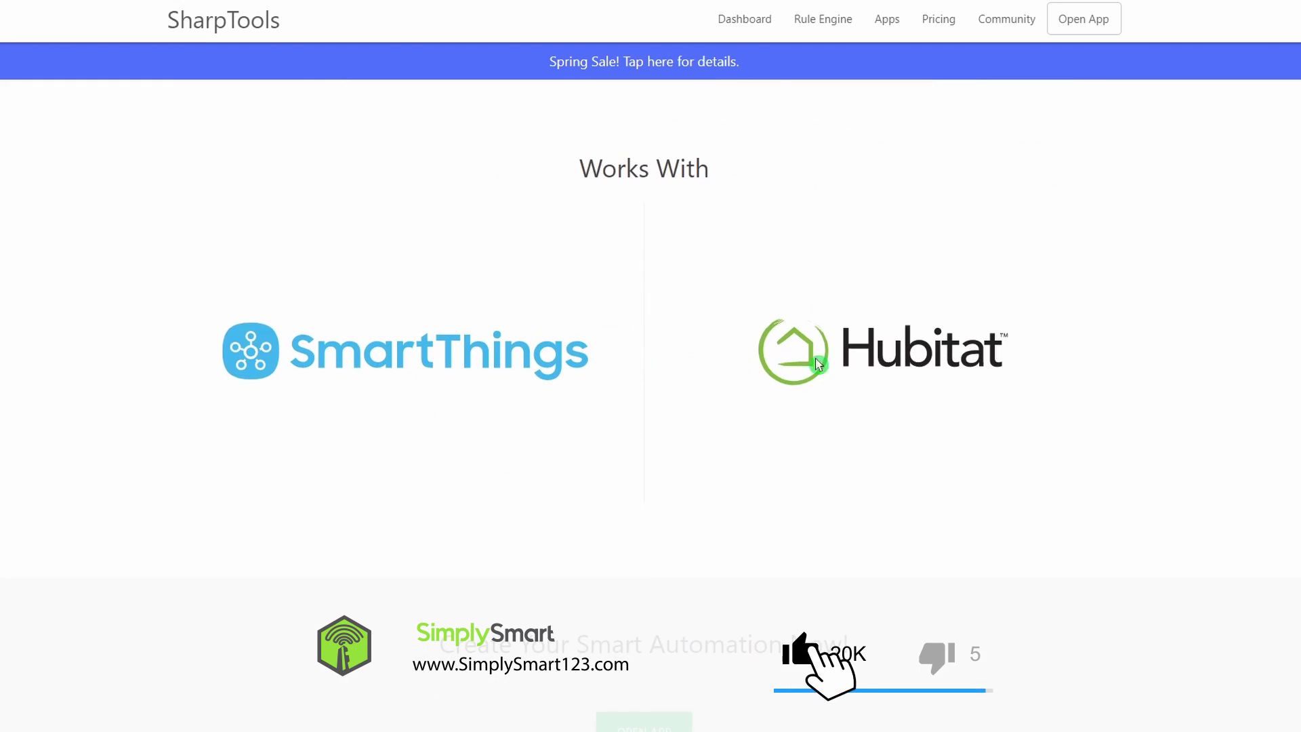
scroll(671, 353, "down", 3)
scroll(671, 353, "down", 4)
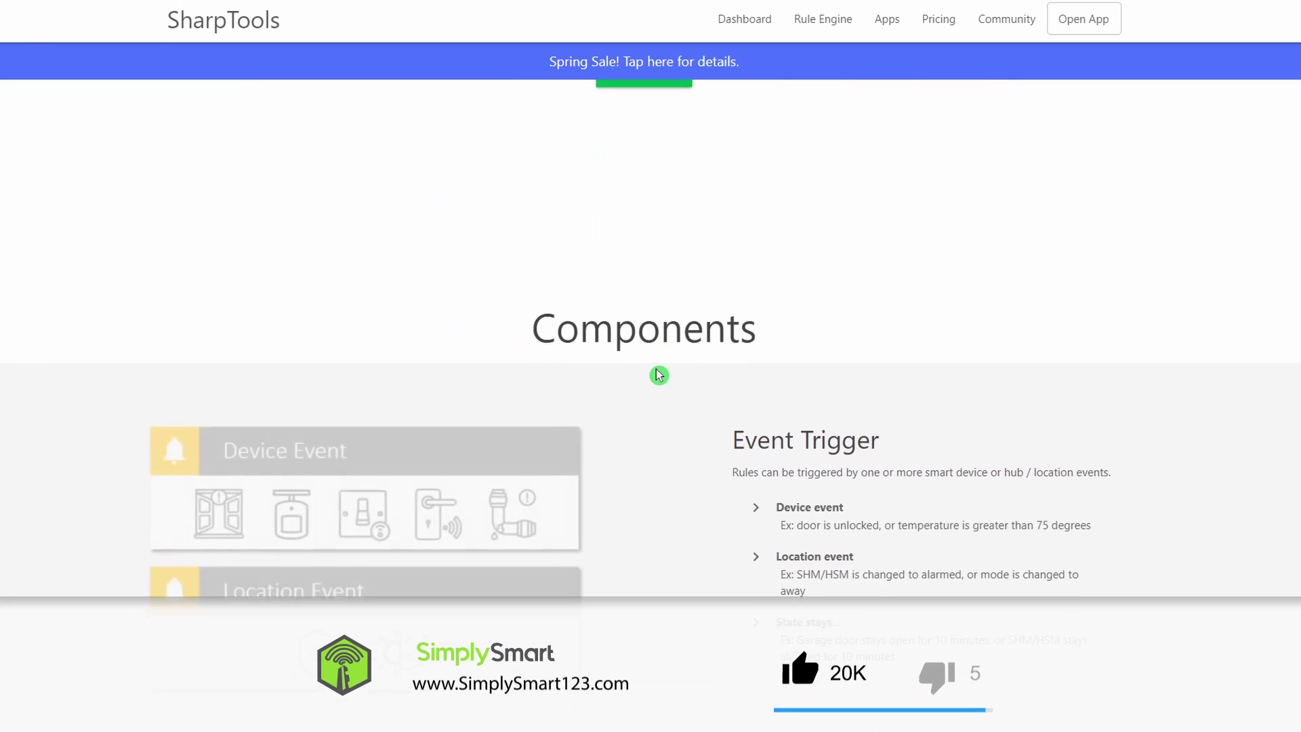
scroll(659, 375, "down", 1)
scroll(659, 375, "down", 4)
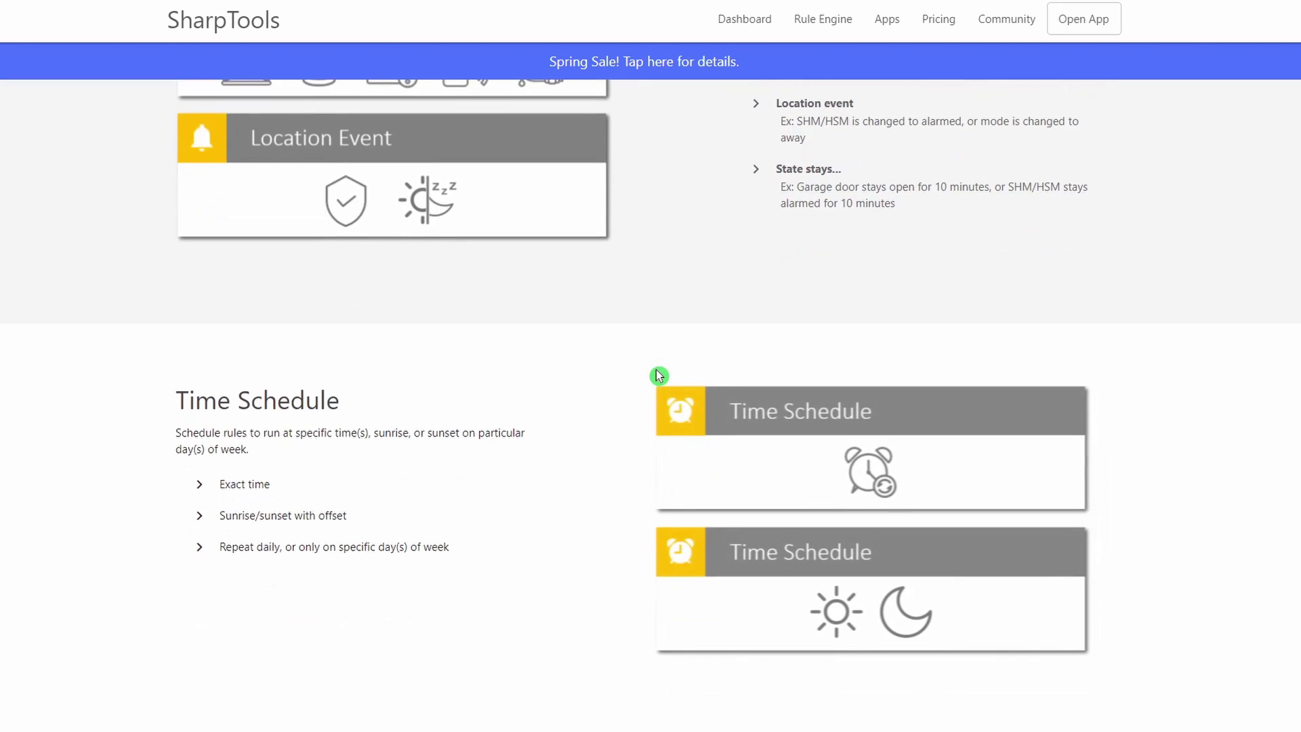
scroll(633, 373, "down", 3)
scroll(631, 372, "down", 3)
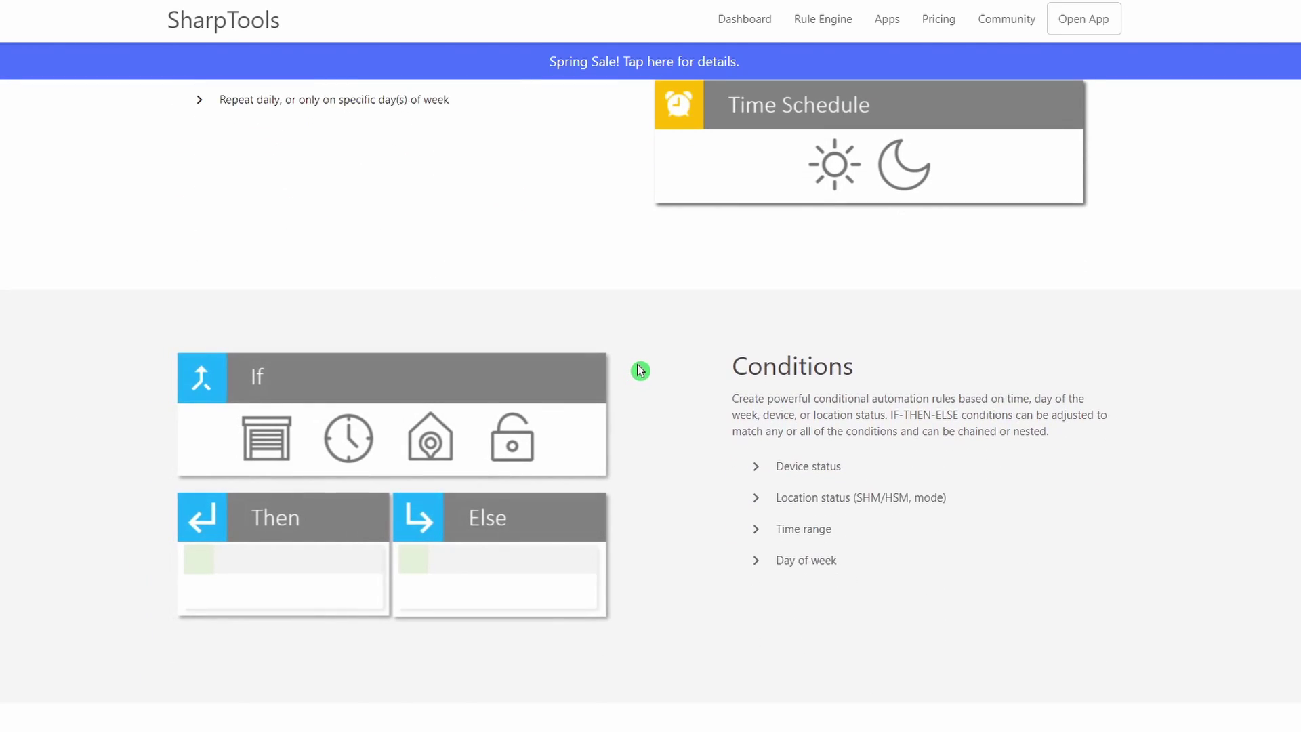
scroll(640, 369, "down", 4)
scroll(642, 370, "down", 2)
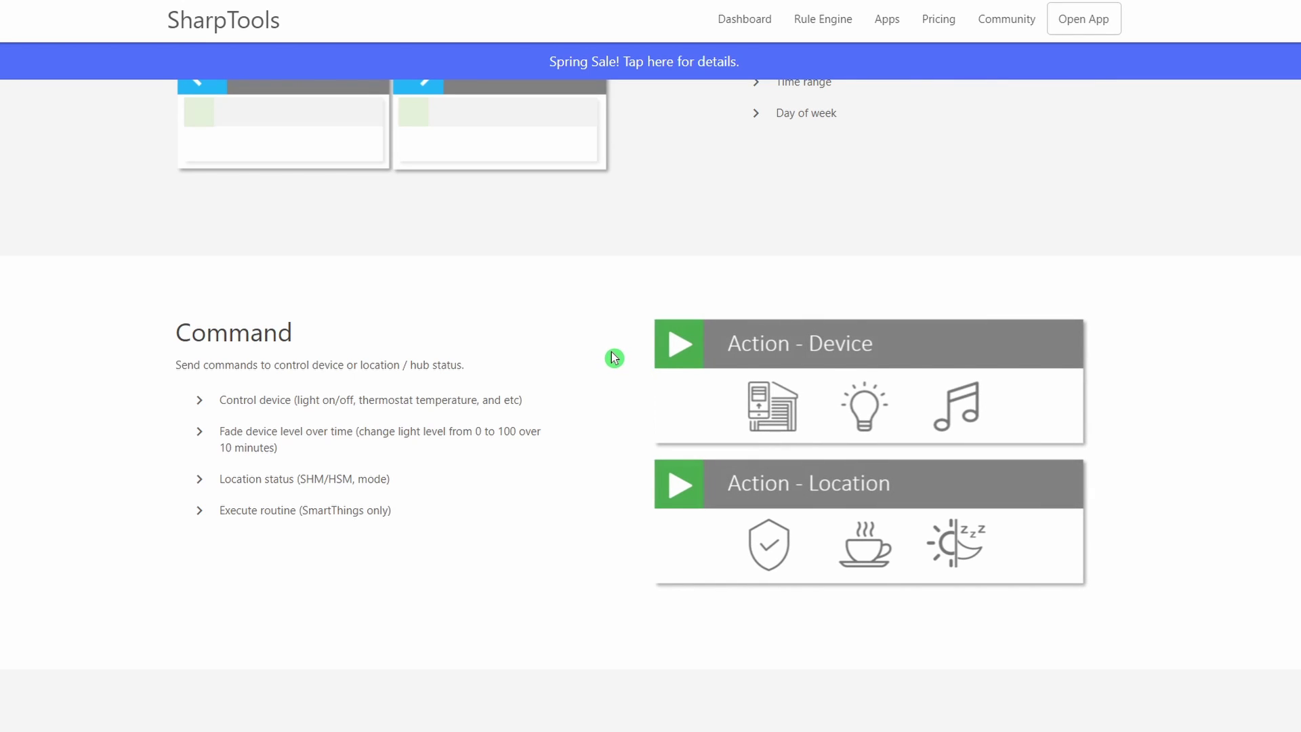
scroll(612, 357, "down", 4)
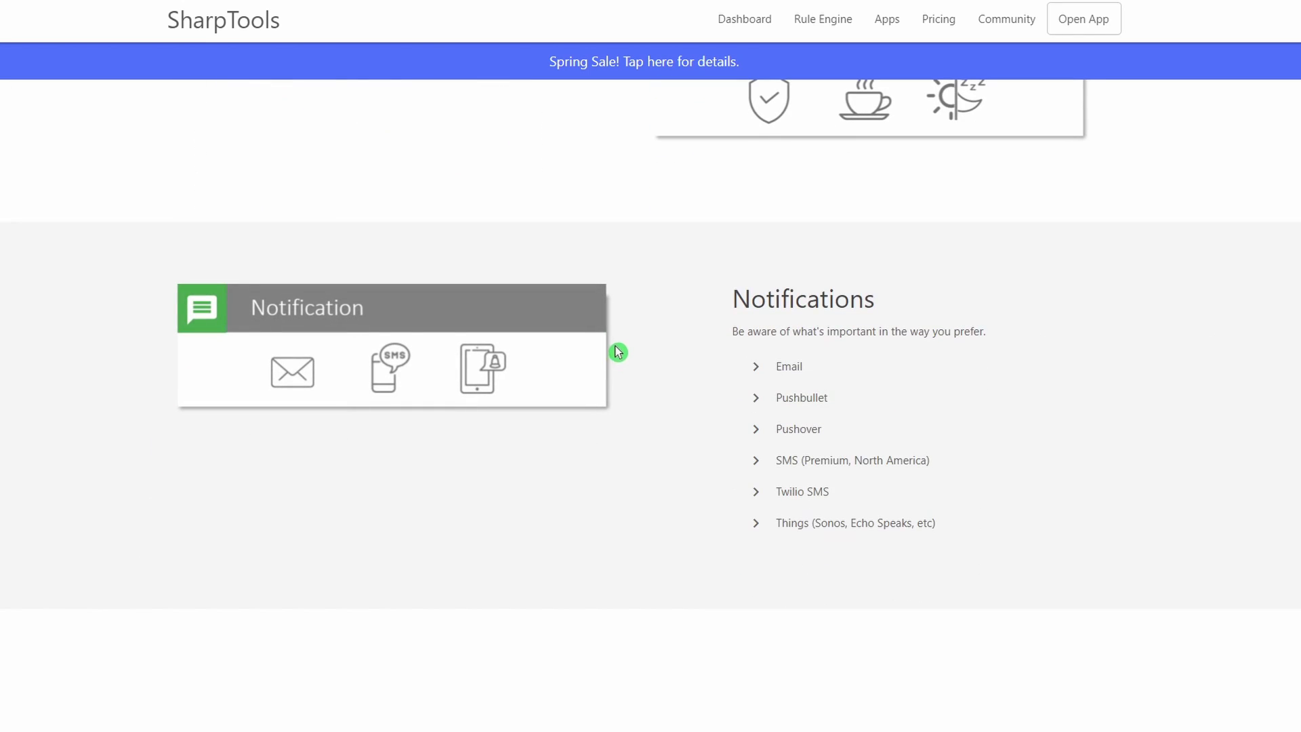
scroll(618, 352, "down", 3)
scroll(622, 347, "down", 9)
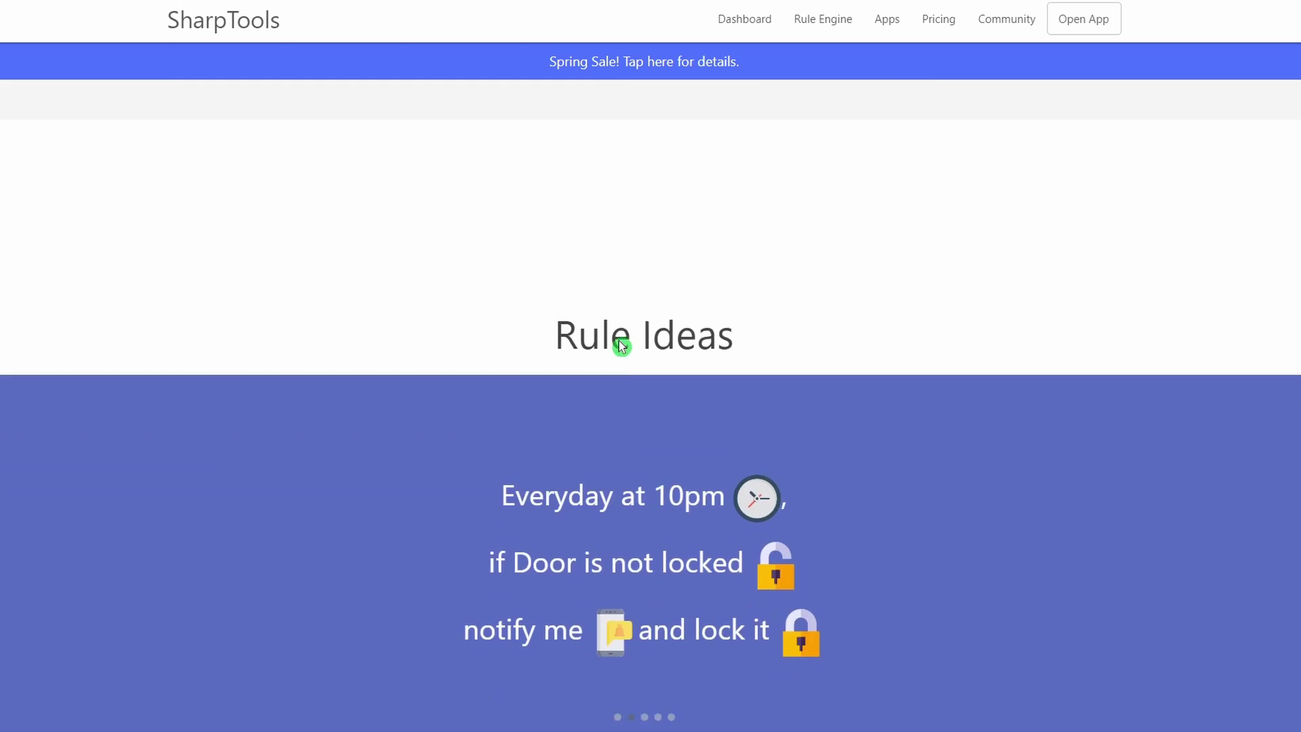
scroll(636, 323, "up", 10)
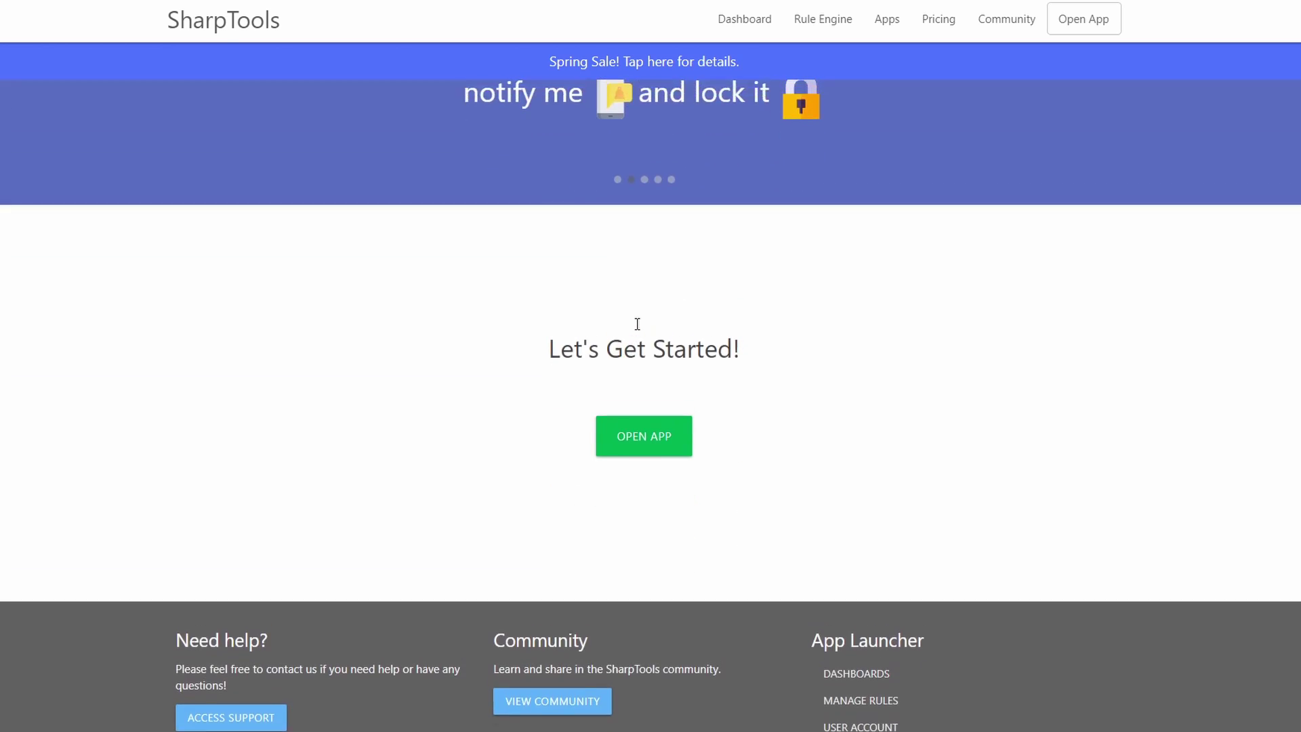
scroll(663, 264, "up", 7)
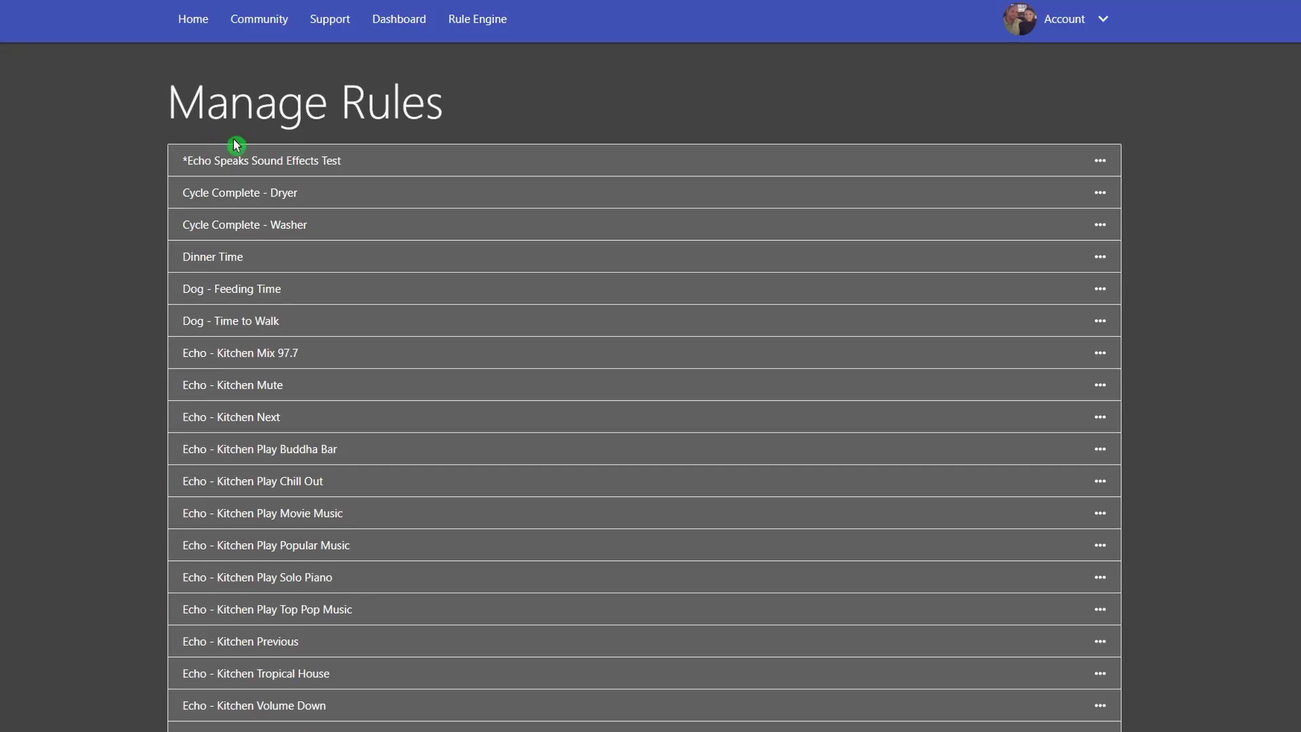
Look through the list of saved rules and check the actions offered for the Echo - Kitchen Mix 97.7 rule.
scroll(264, 183, "down", 8)
scroll(255, 225, "down", 6)
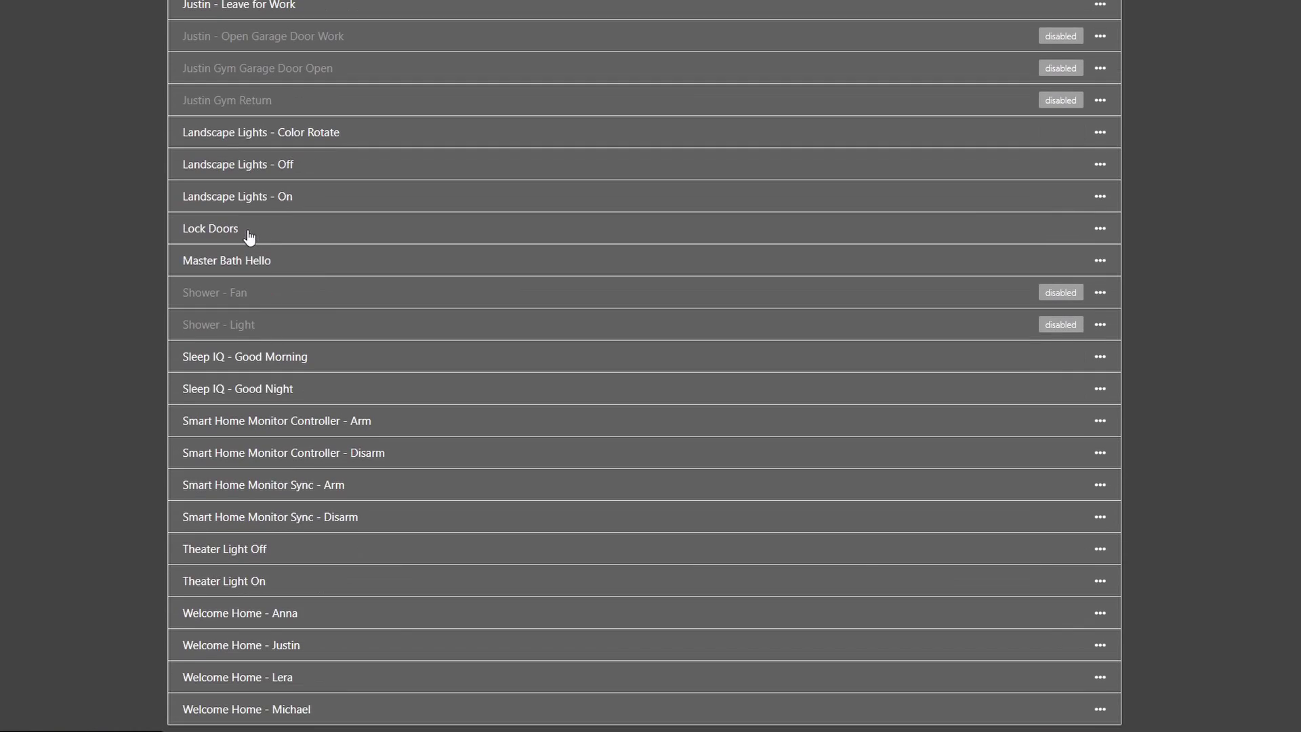
scroll(247, 245, "up", 13)
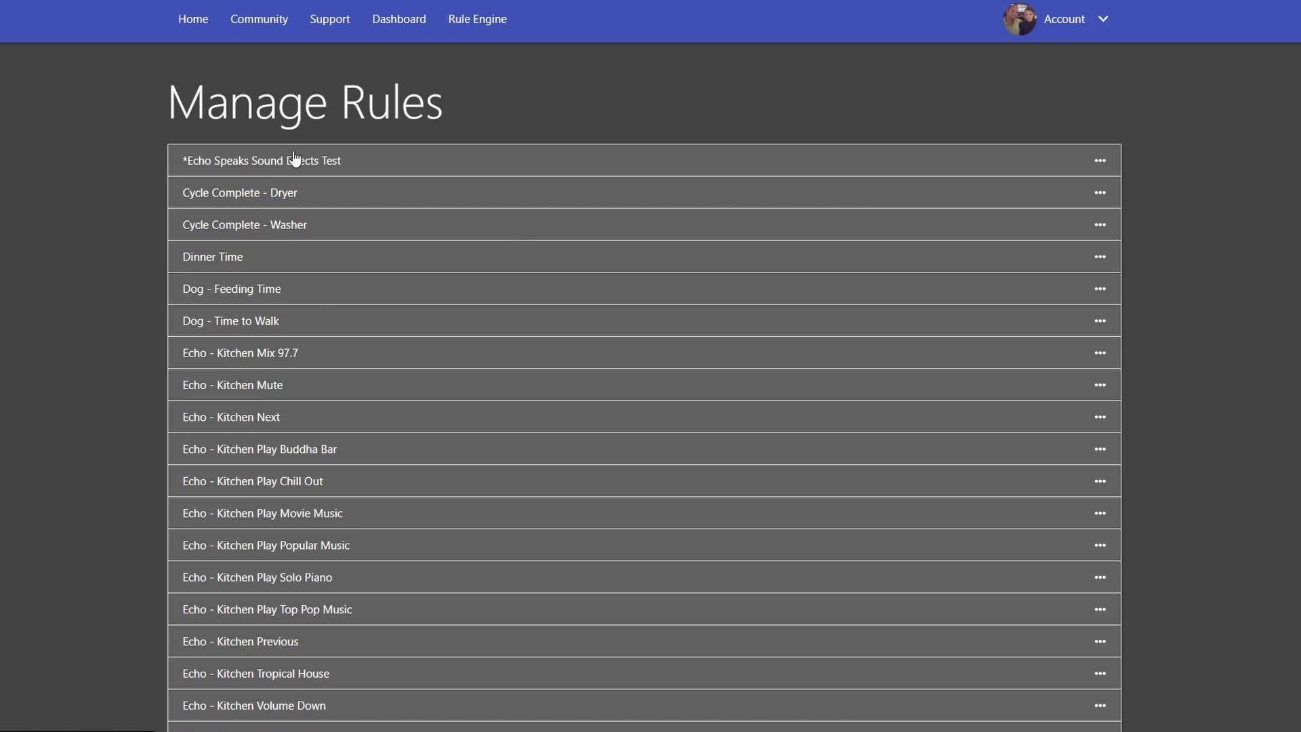
scroll(421, 450, "down", 4)
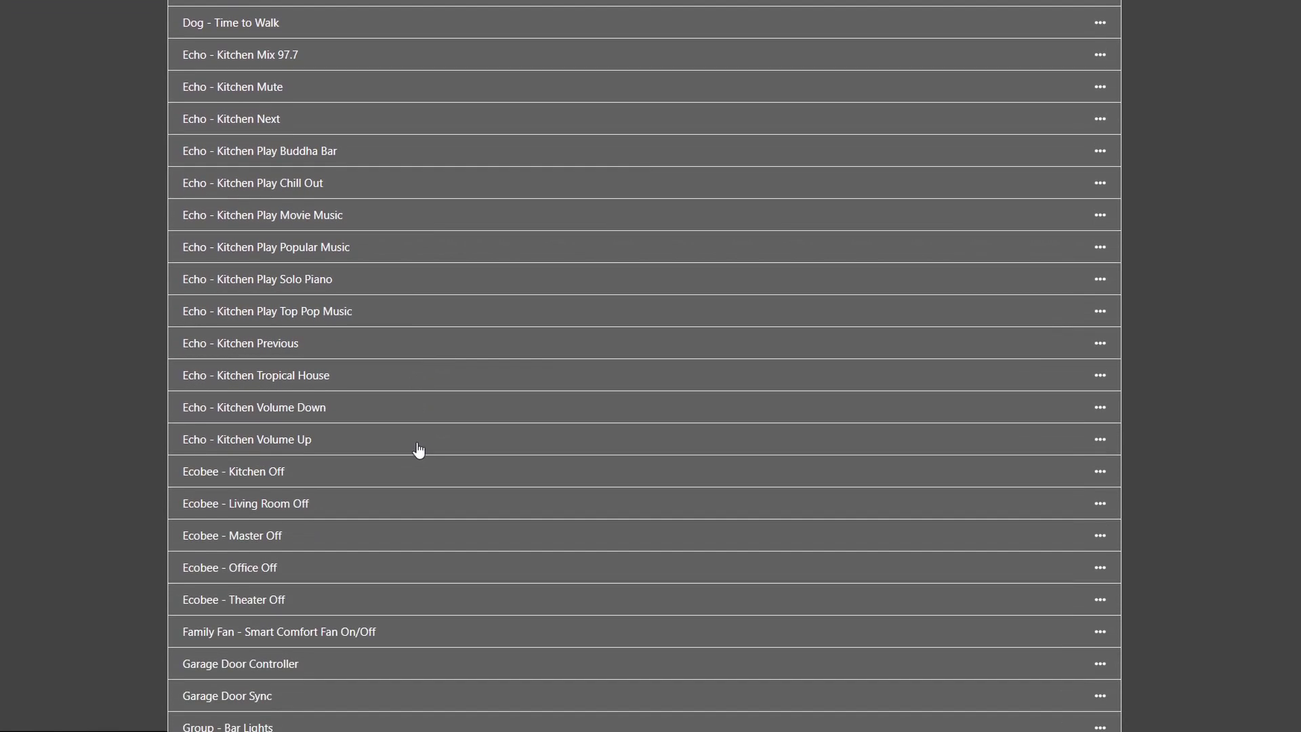
scroll(478, 308, "up", 1)
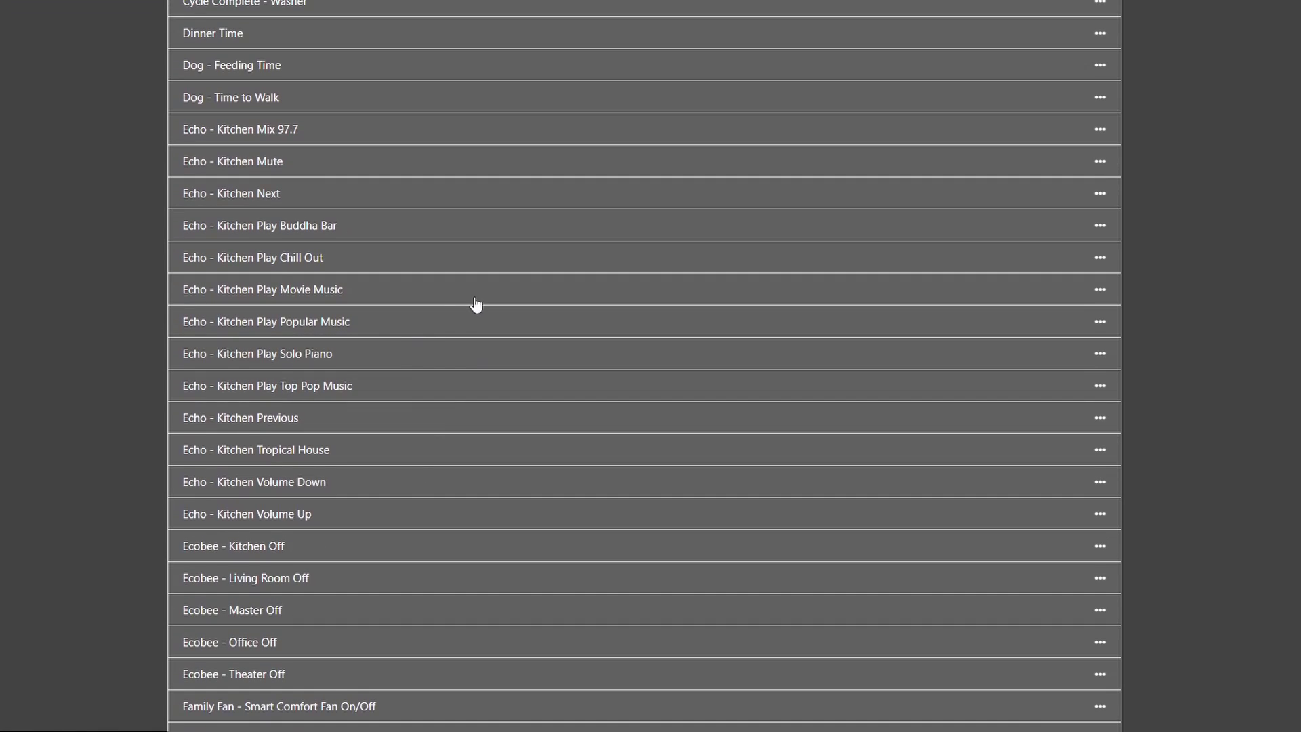
left_click(437, 198)
left_click(1101, 131)
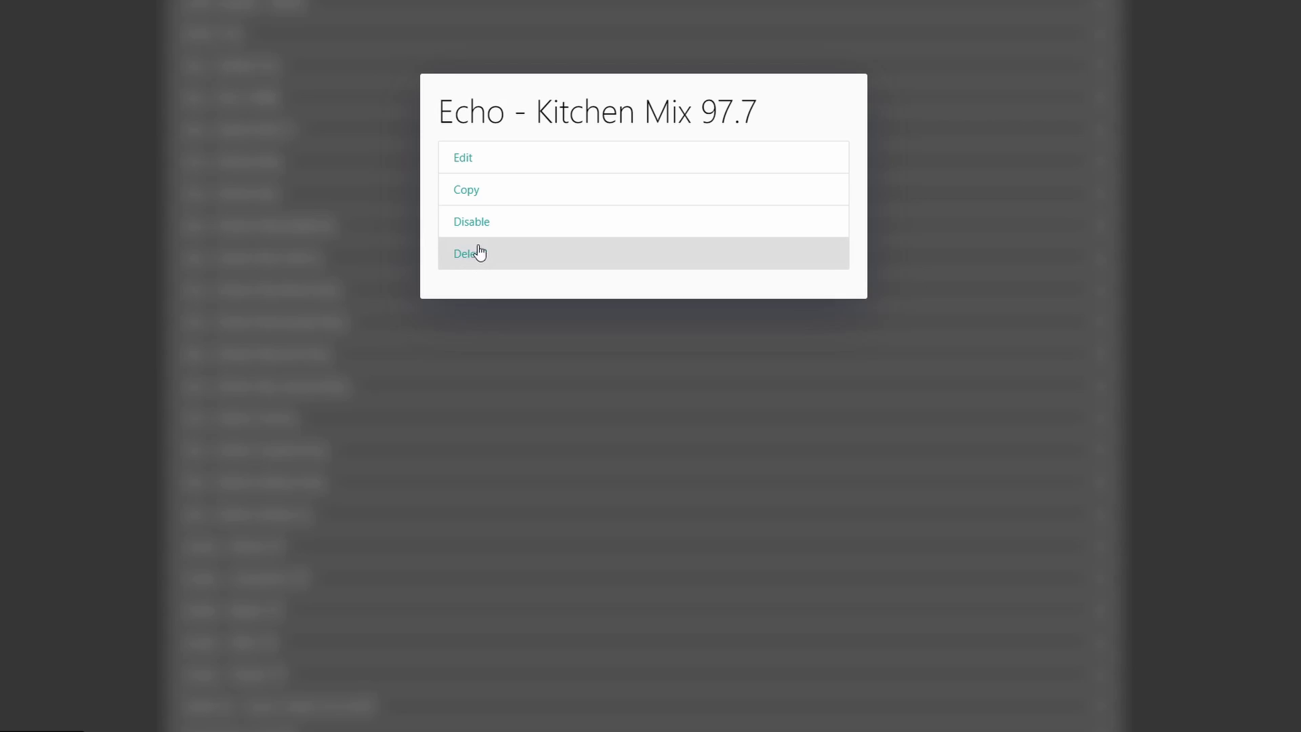
left_click(1216, 261)
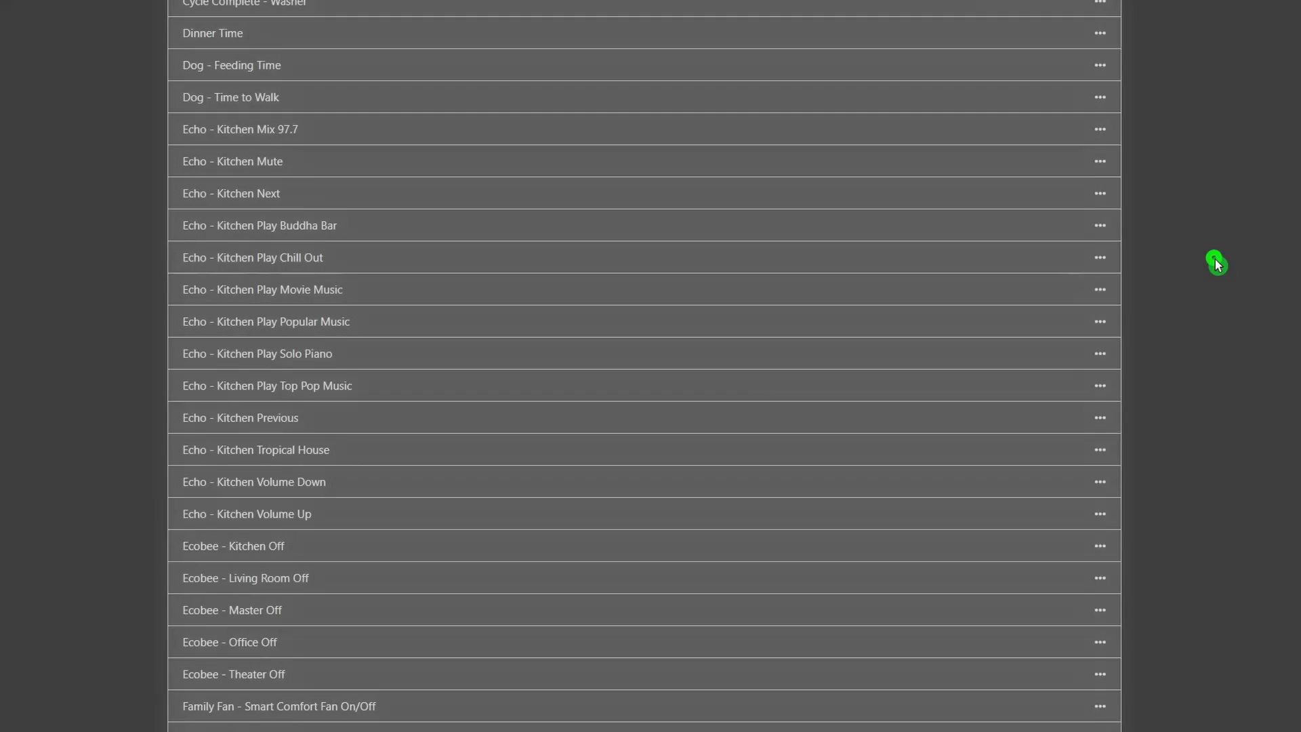
Enable the disabled Gym Garage Door Open rule in the rules list and disable it again.
scroll(511, 310, "down", 10)
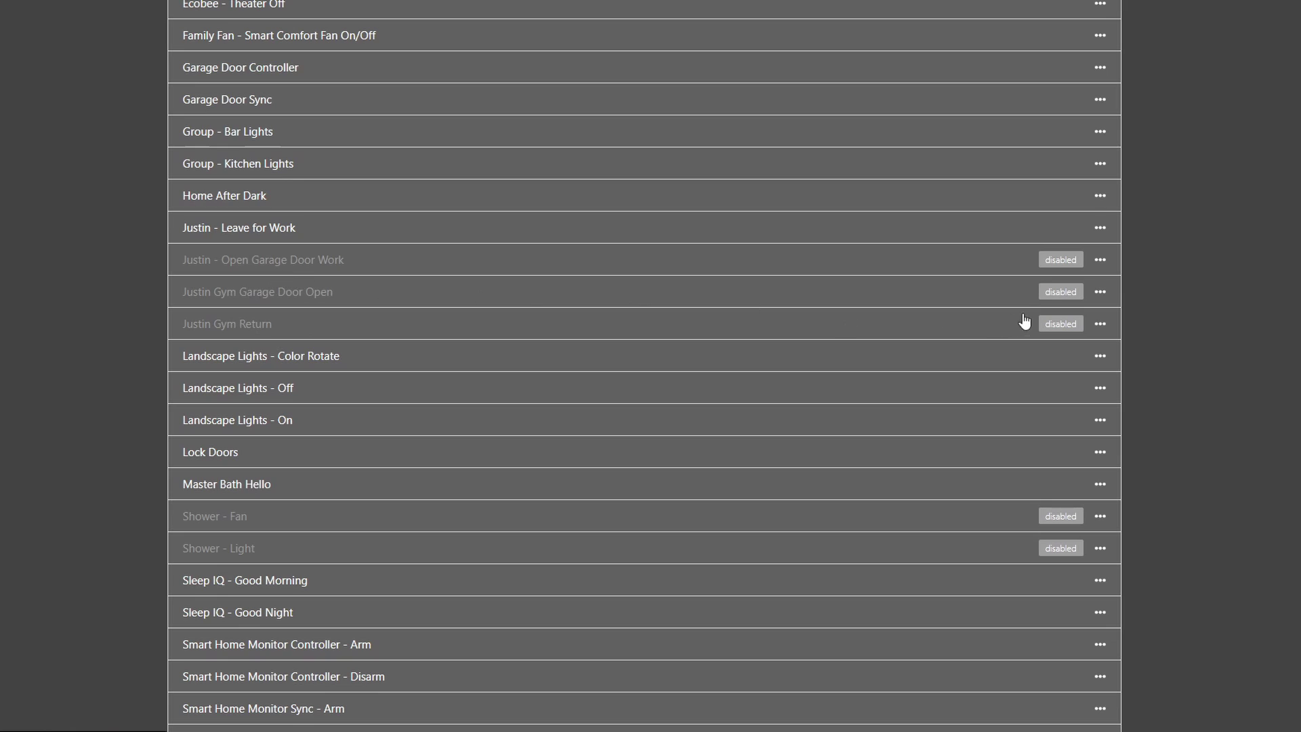
left_click(1100, 293)
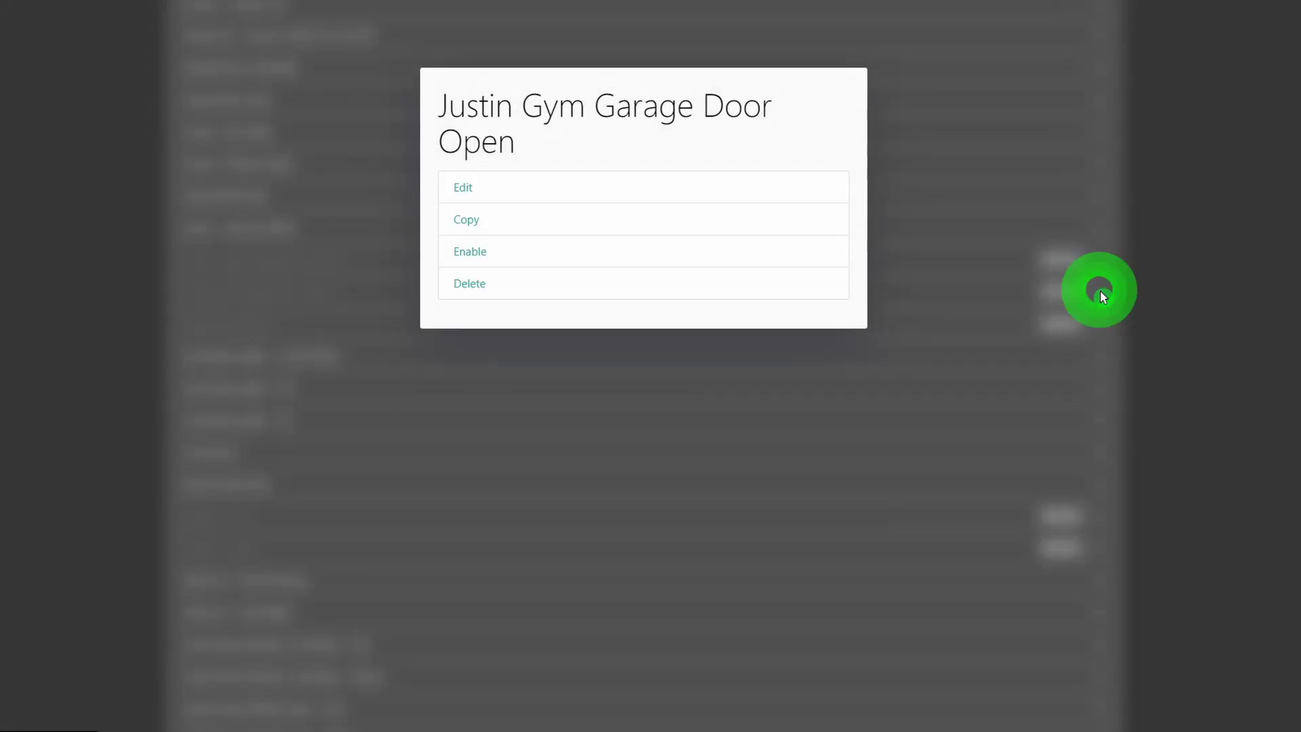
left_click(498, 253)
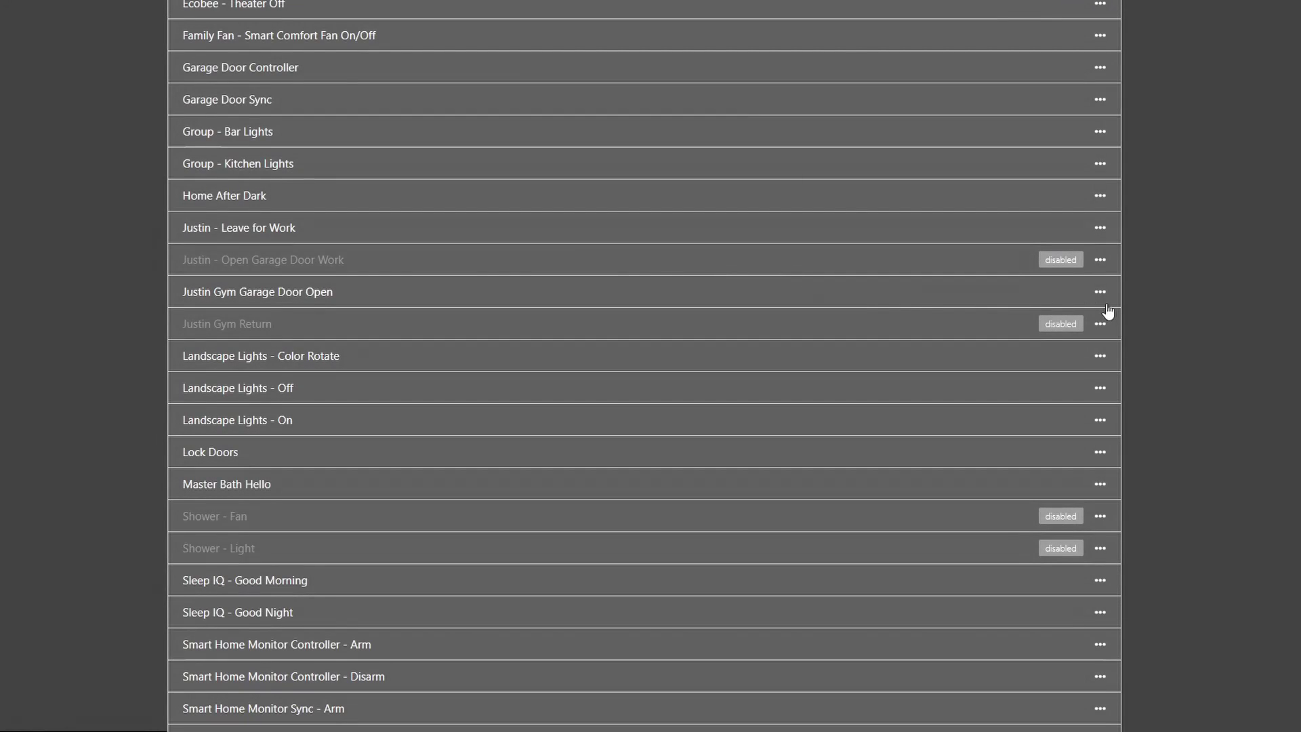
left_click(1102, 294)
left_click(597, 262)
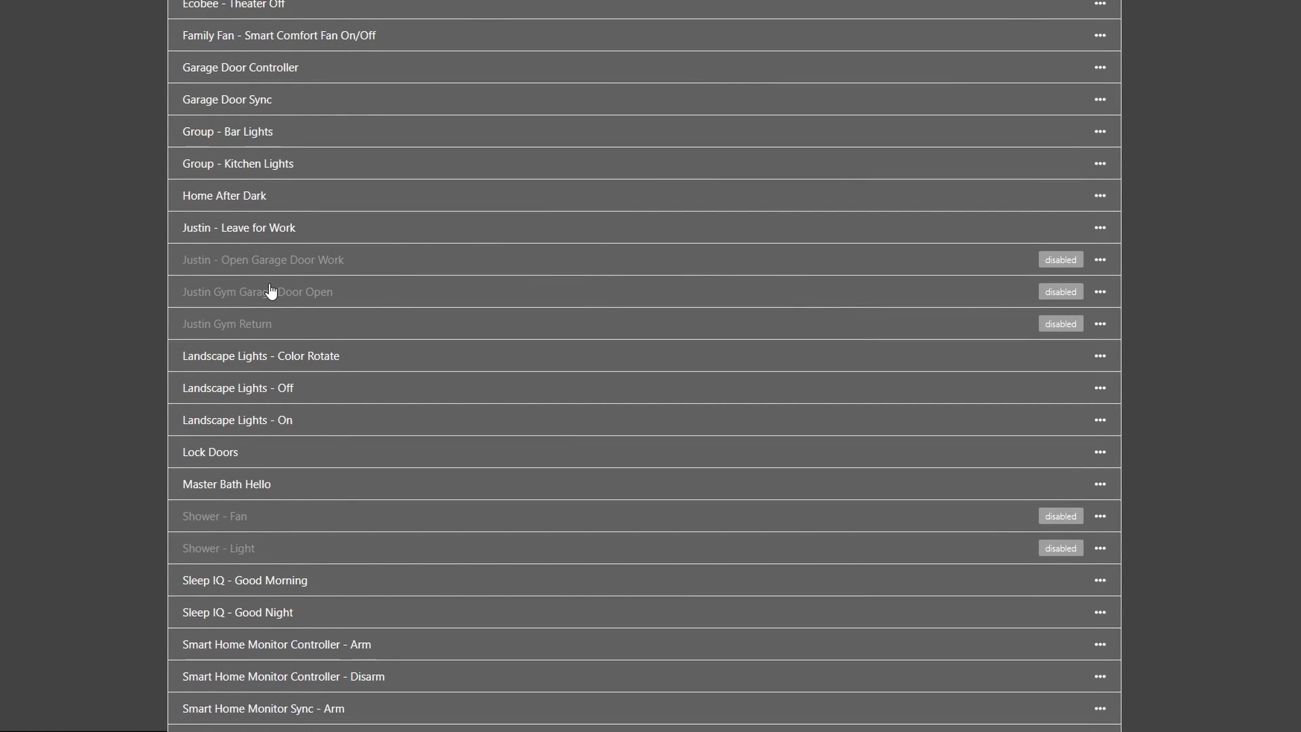
Create a new rule and name it Test Rule.
scroll(271, 290, "up", 10)
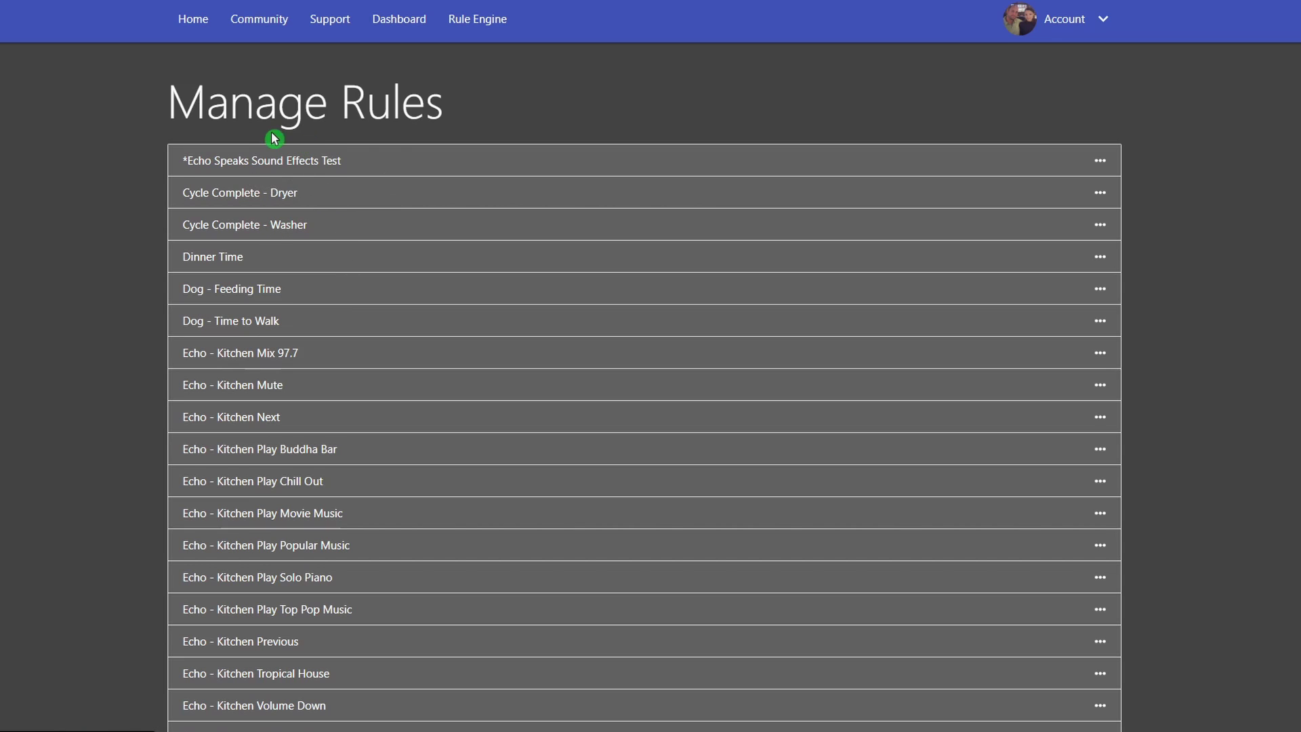
scroll(708, 206, "down", 3)
scroll(718, 216, "down", 10)
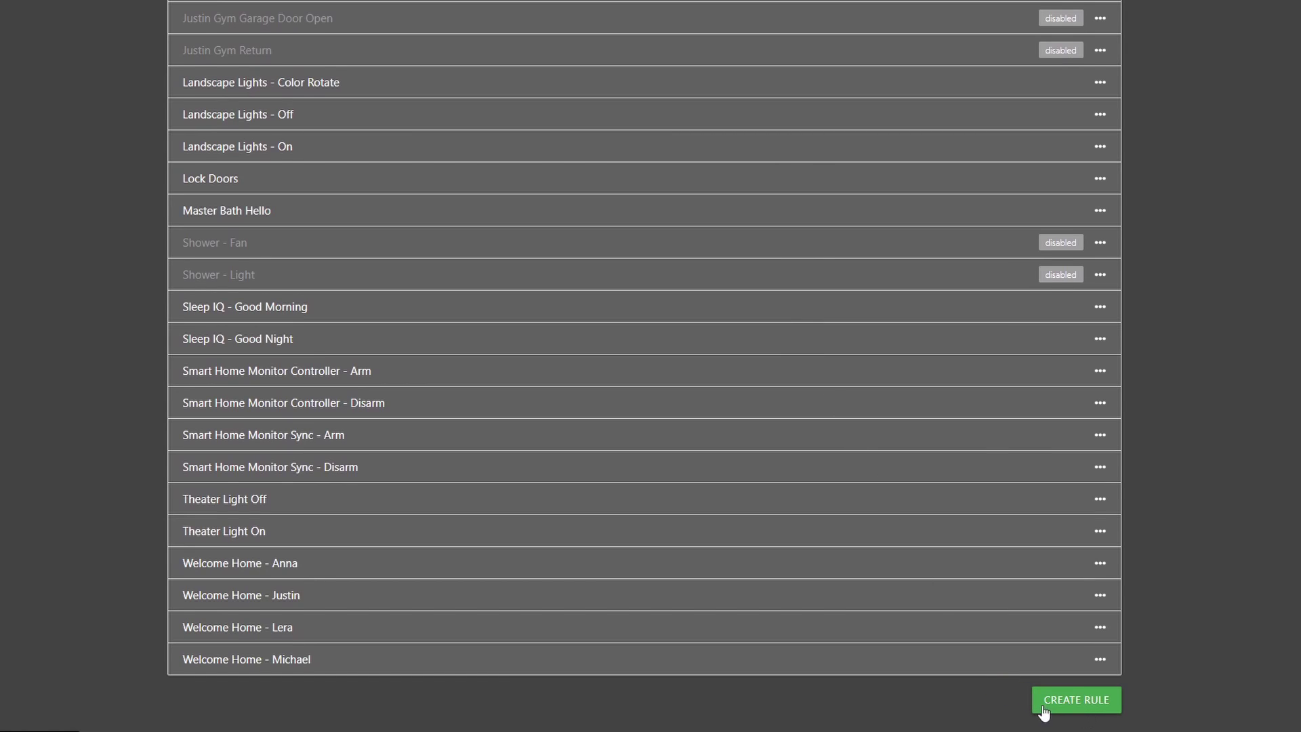
left_click(1080, 704)
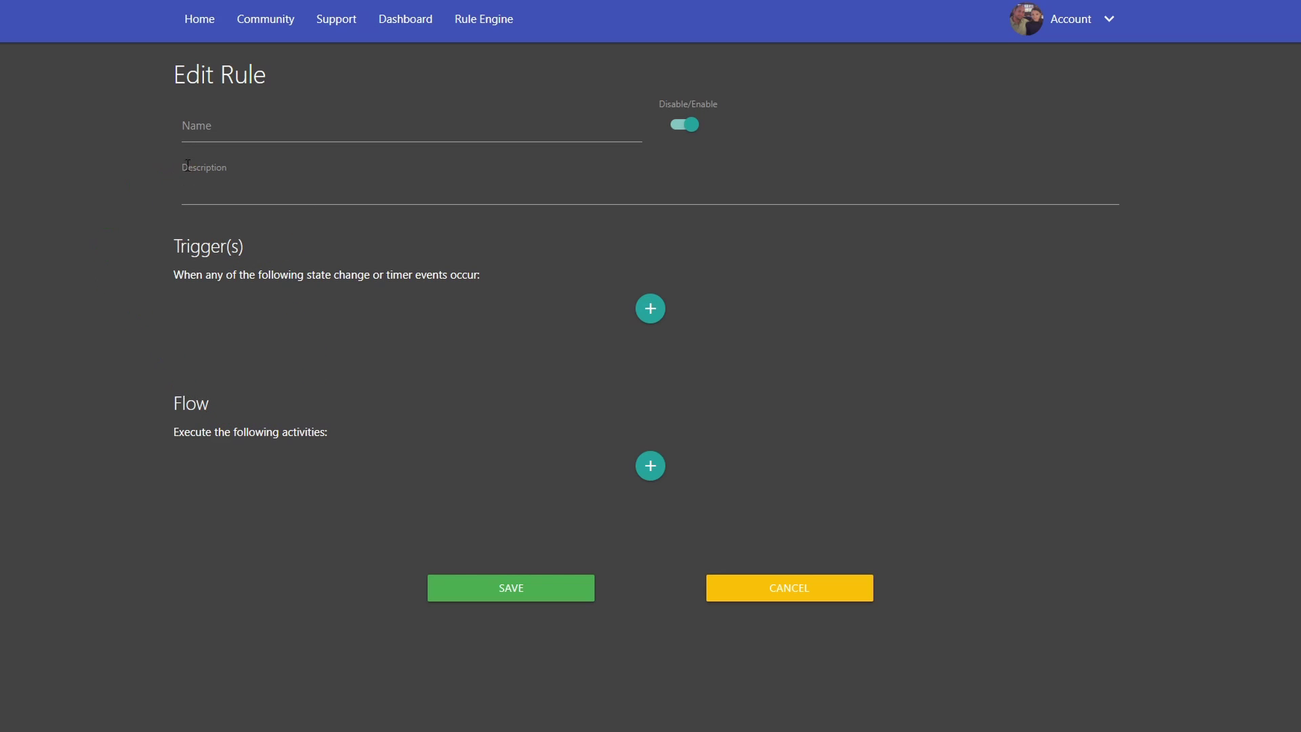
left_click(229, 131)
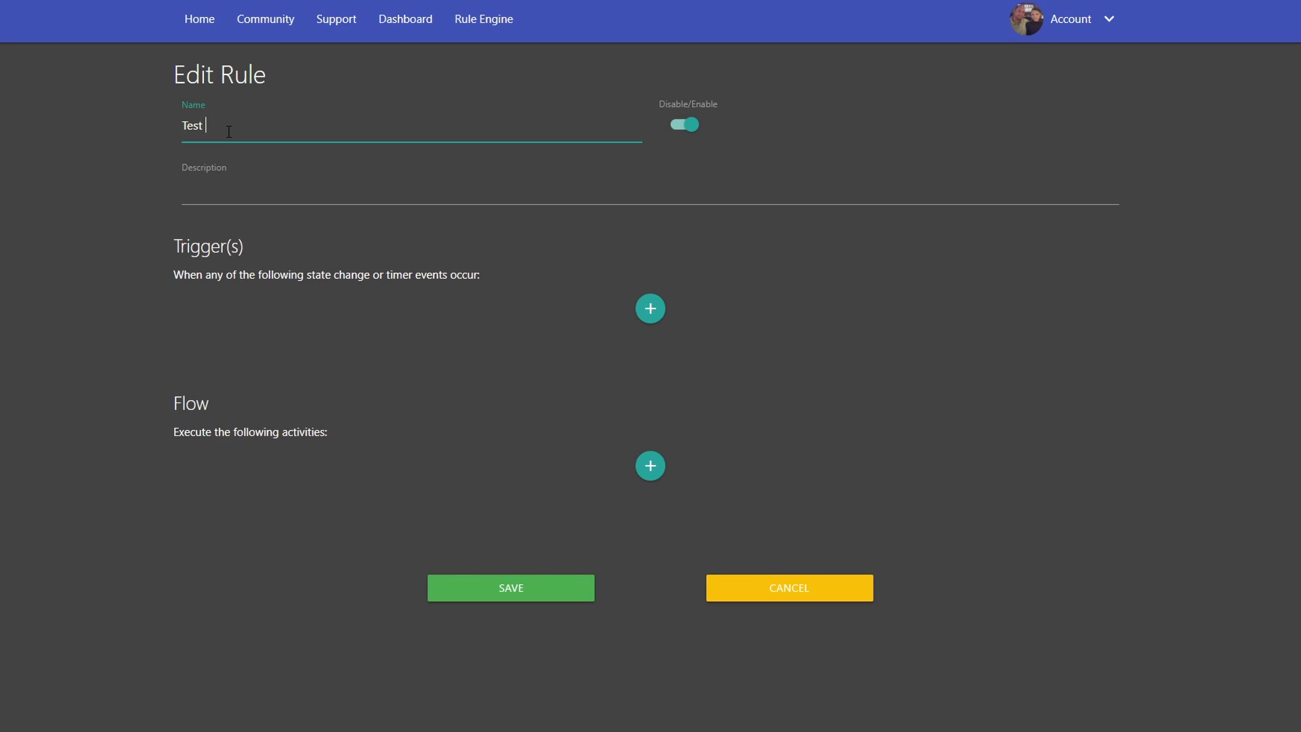
Switch the rule off and back on, and enter "Slow Rule Demo" as its description.
left_click(691, 126)
left_click(679, 130)
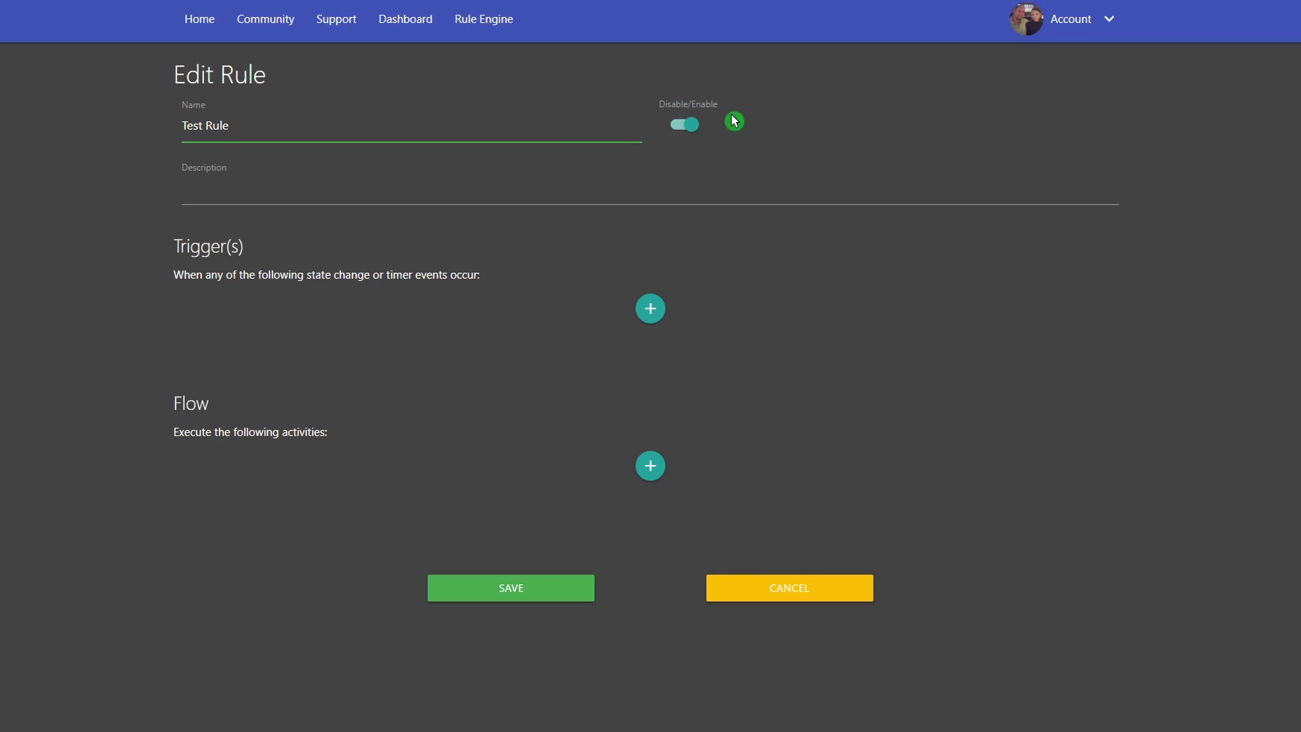
left_click(250, 188)
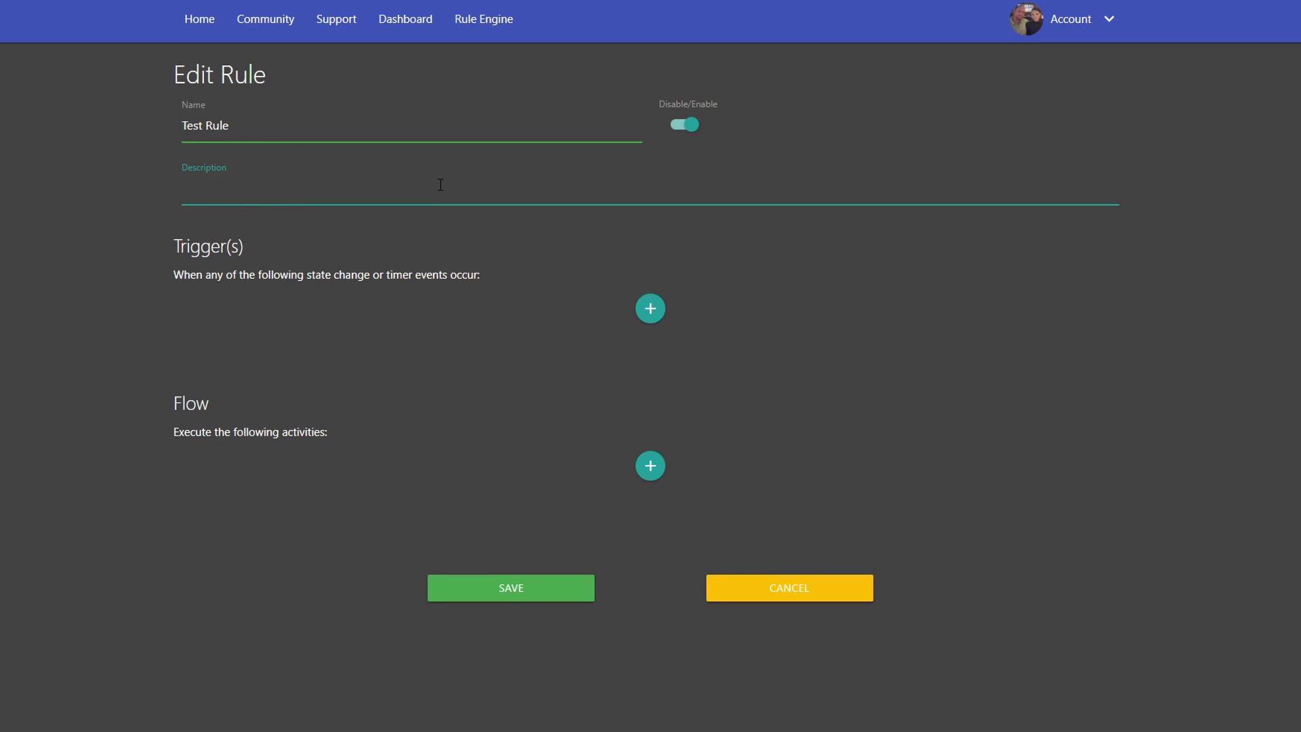
type("Slow Rule Demo")
left_click(242, 126)
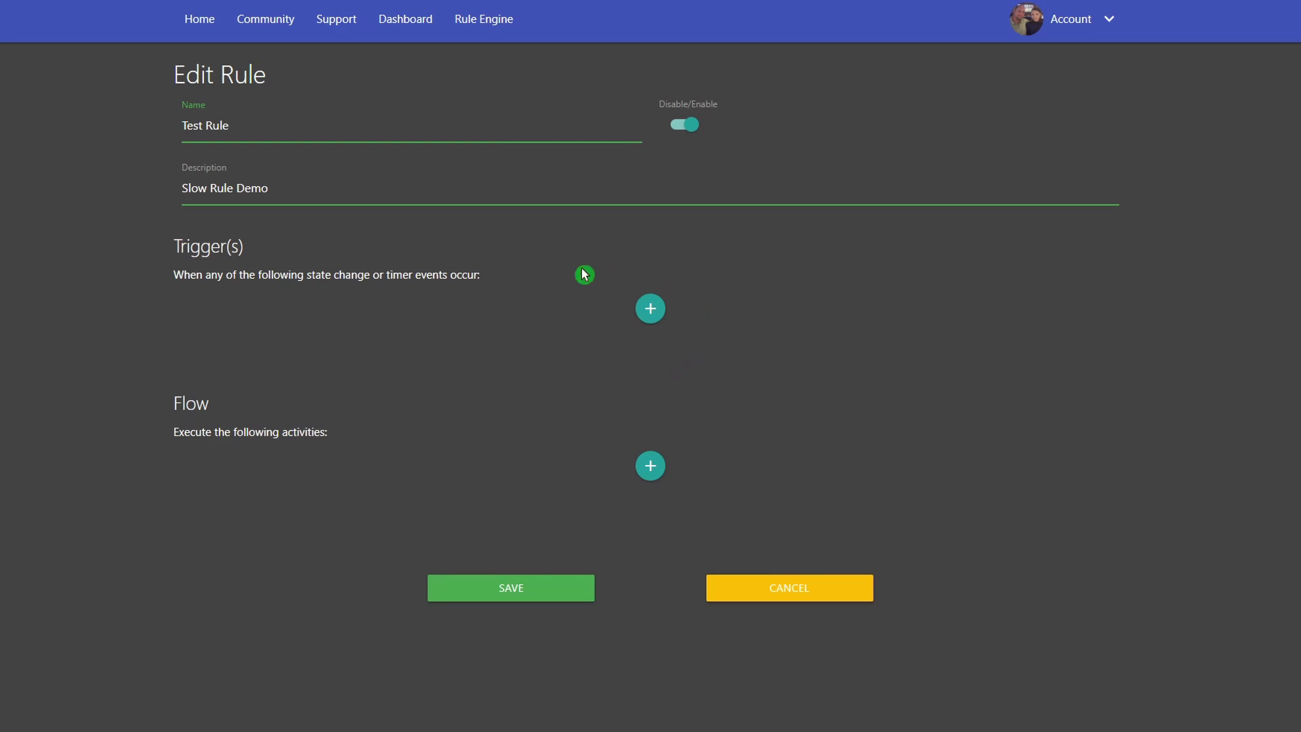
Add an event trigger to the rule and set its type to Device.
left_click(651, 310)
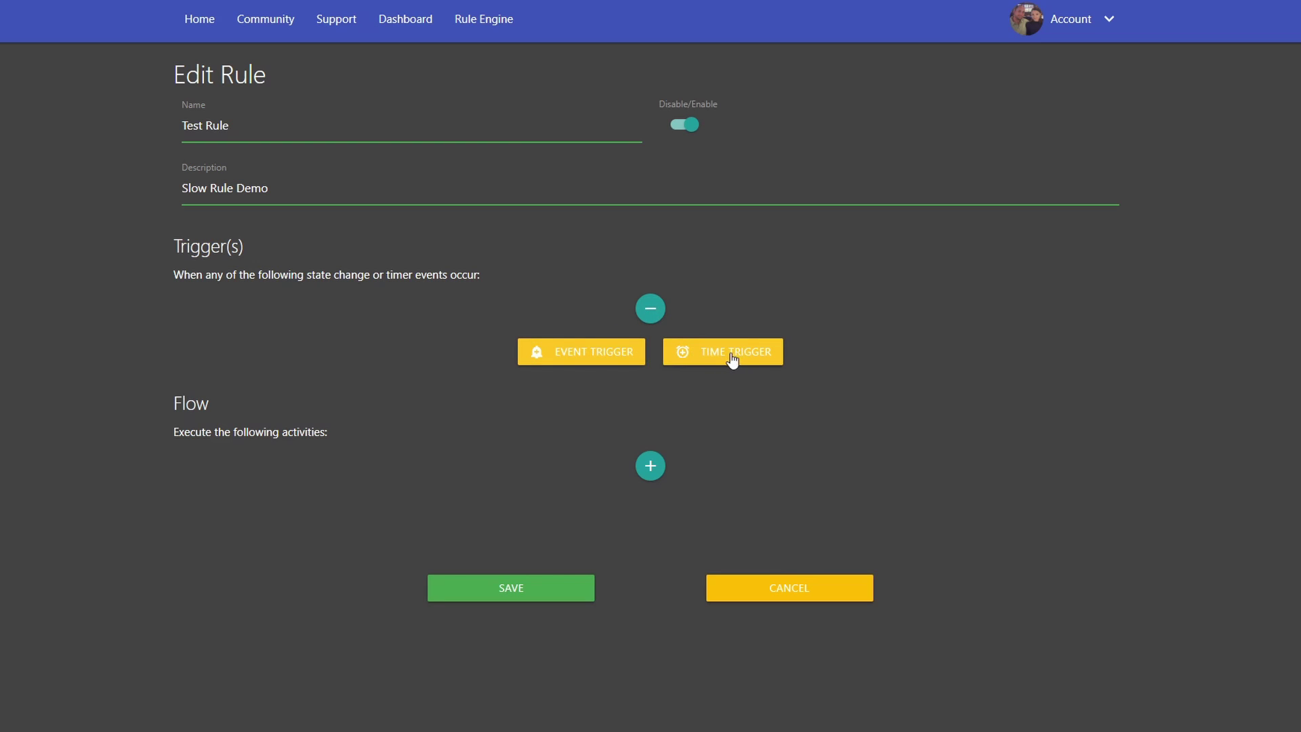
left_click(598, 361)
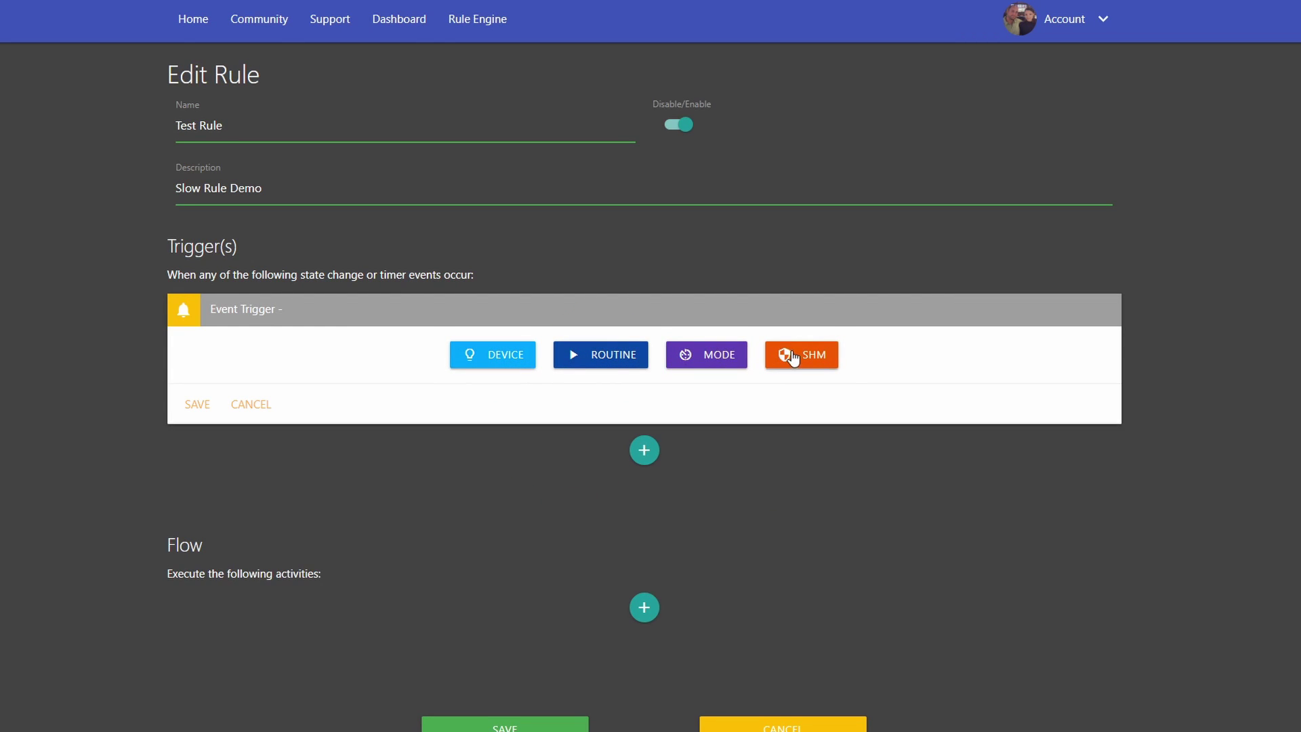
left_click(552, 358)
left_click(499, 363)
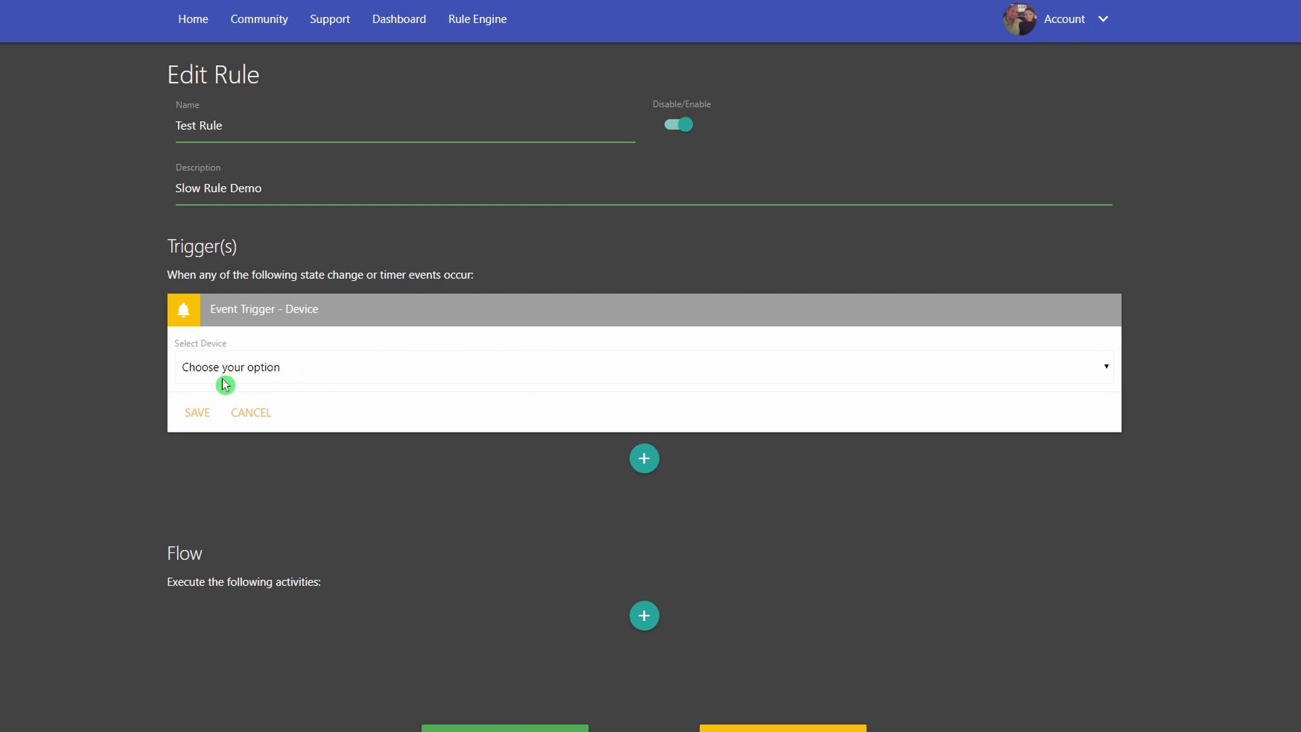
Browse the list of devices for the event trigger and select Back Door.
left_click(302, 366)
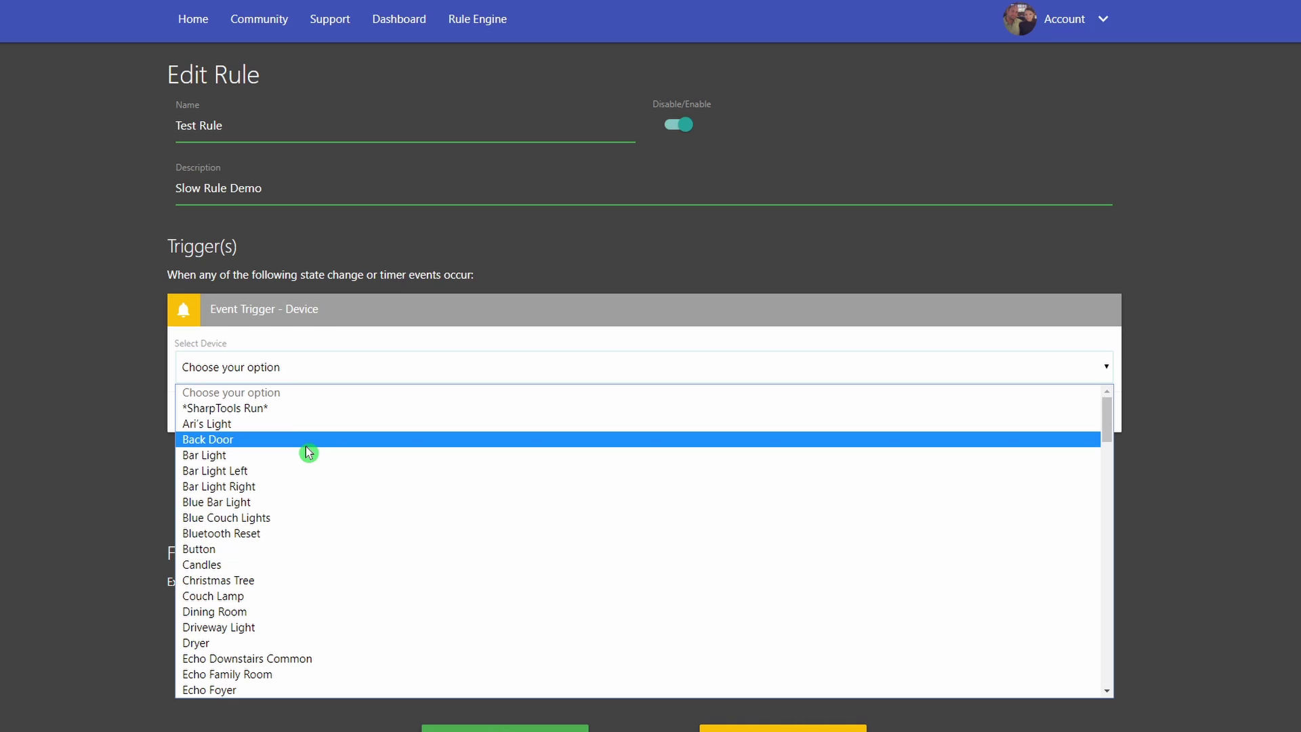
scroll(274, 461, "down", 5)
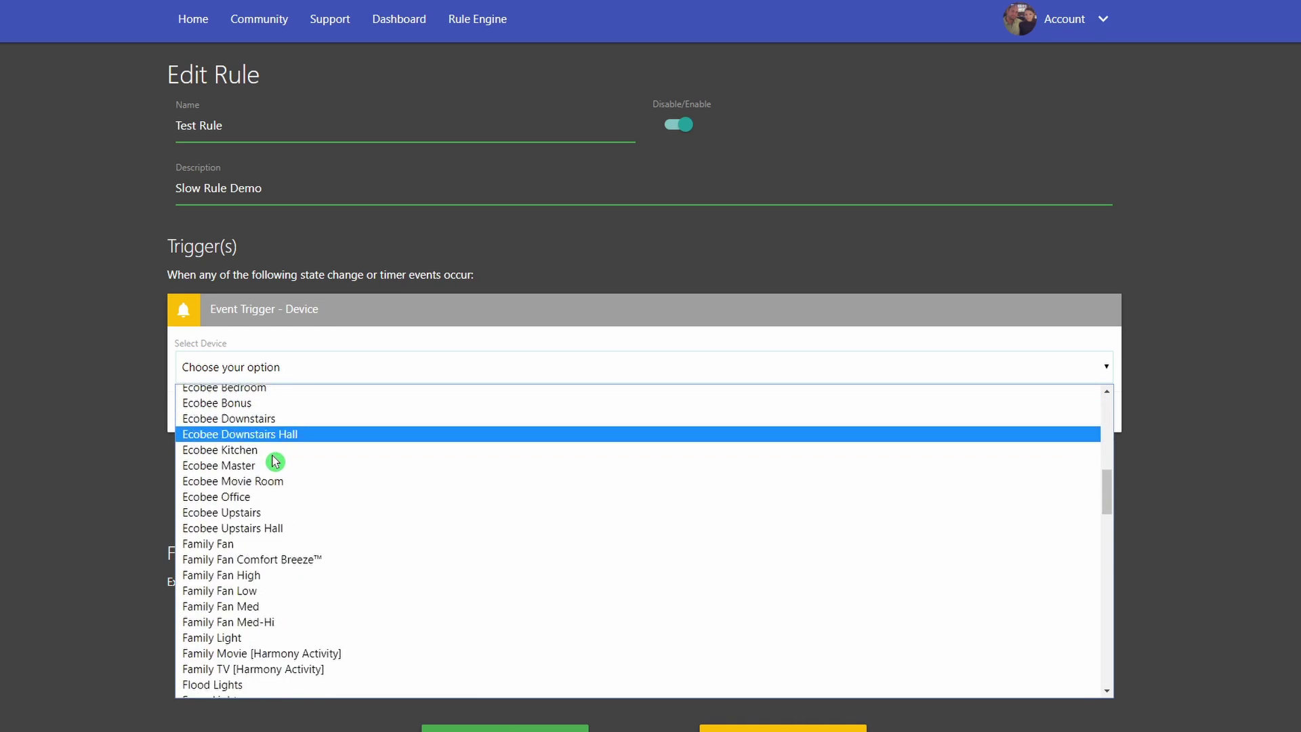
scroll(275, 462, "down", 12)
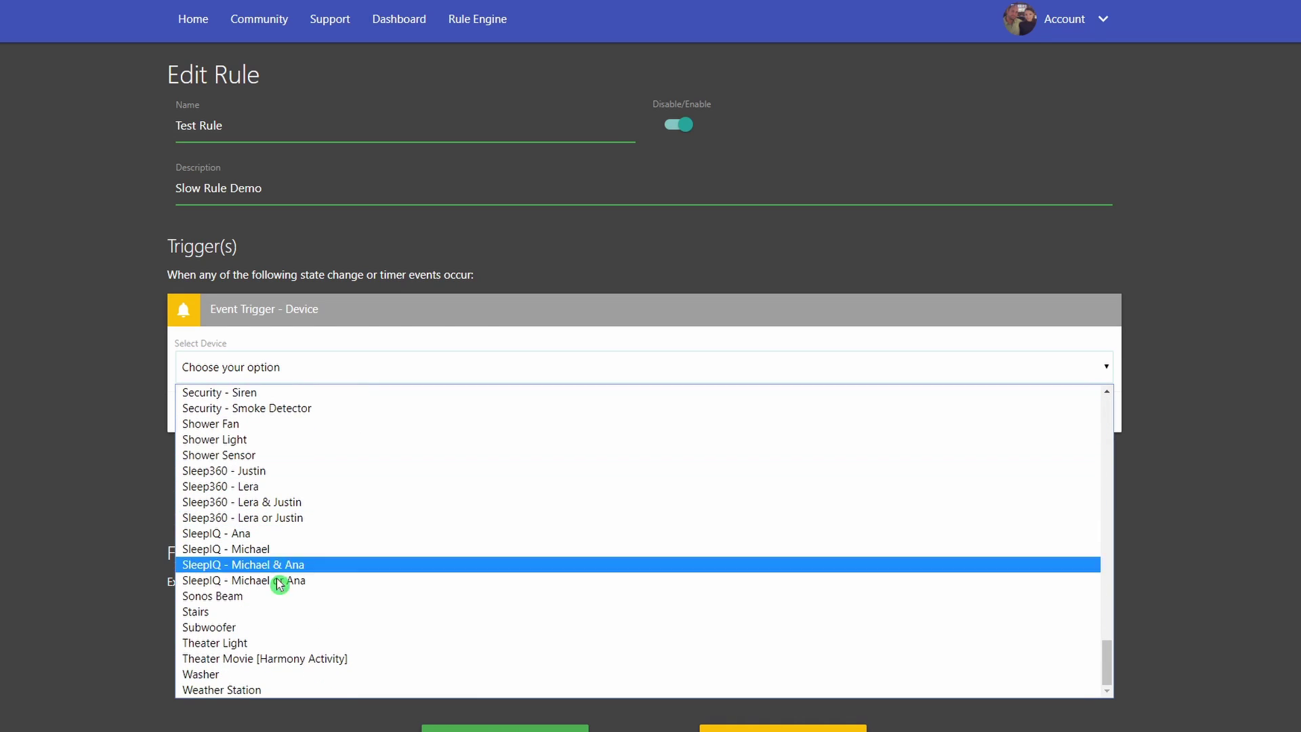
scroll(258, 604, "up", 17)
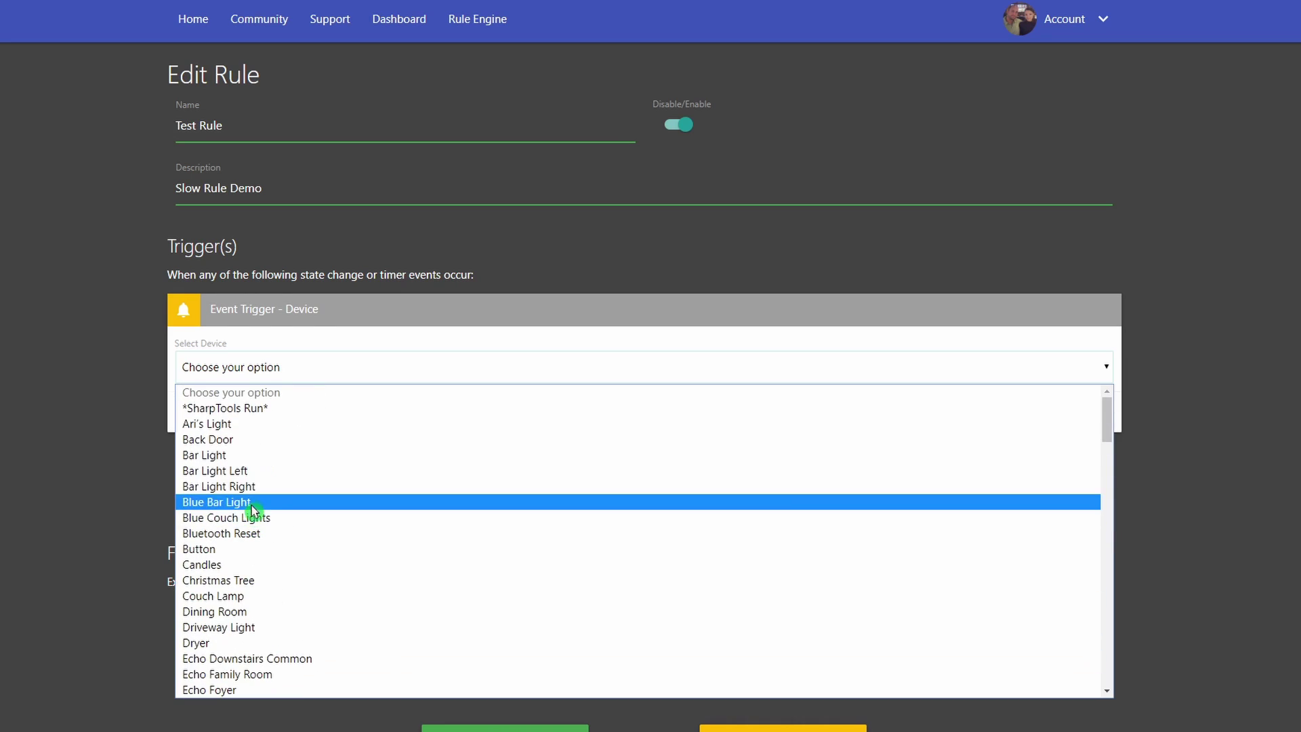
left_click(227, 442)
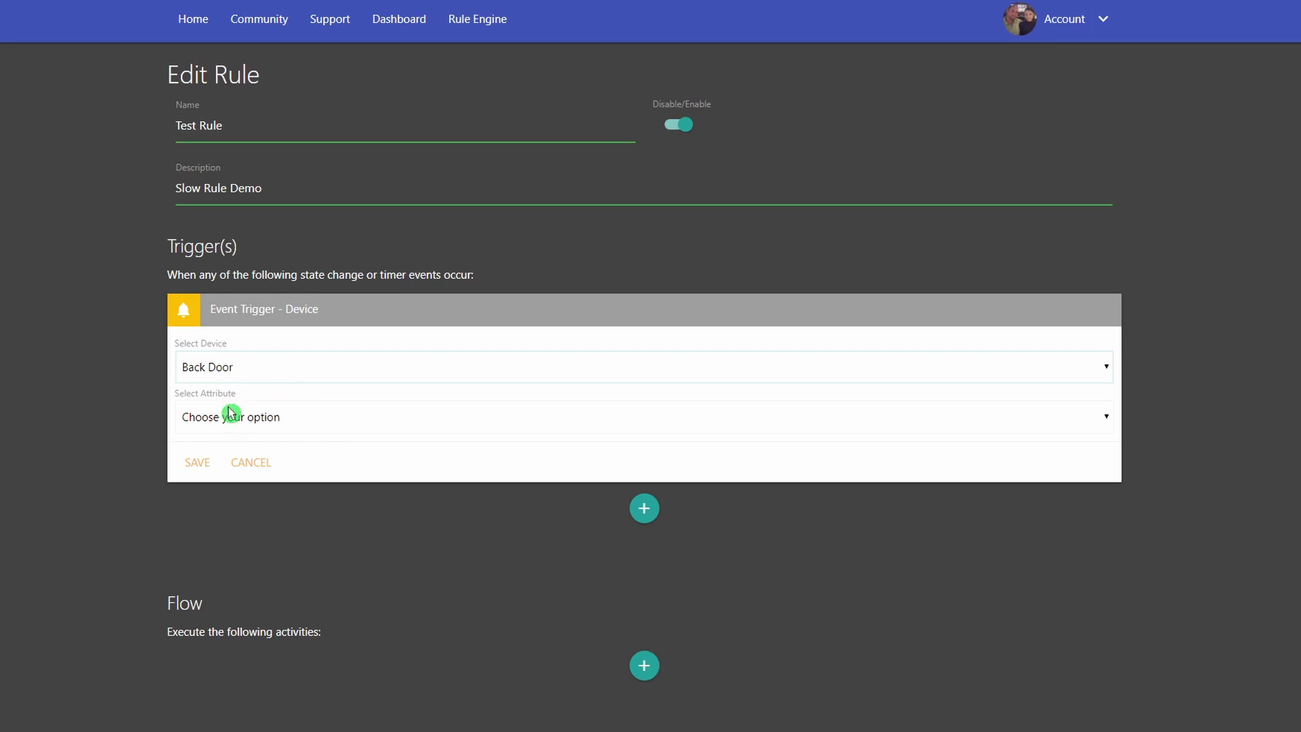
Set the Back Door trigger to fire when its temperature changes to 90, and save the trigger.
left_click(307, 417)
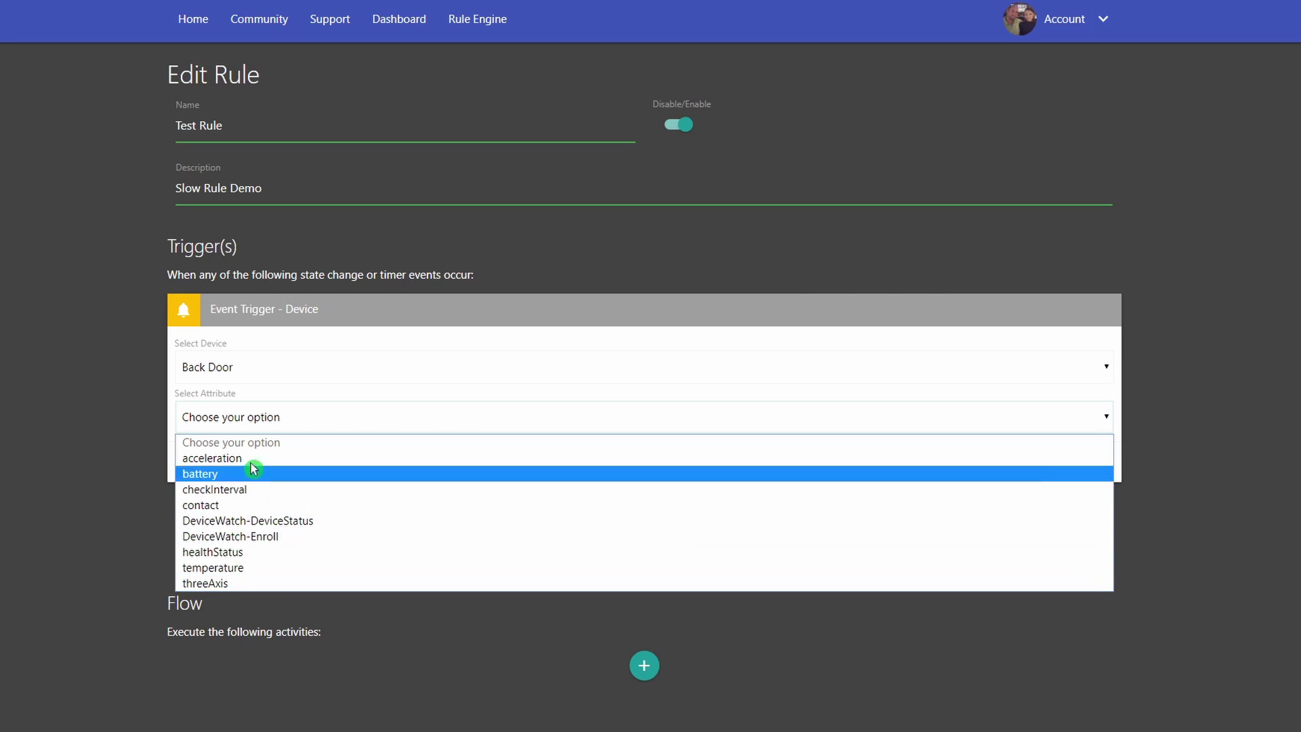
left_click(246, 570)
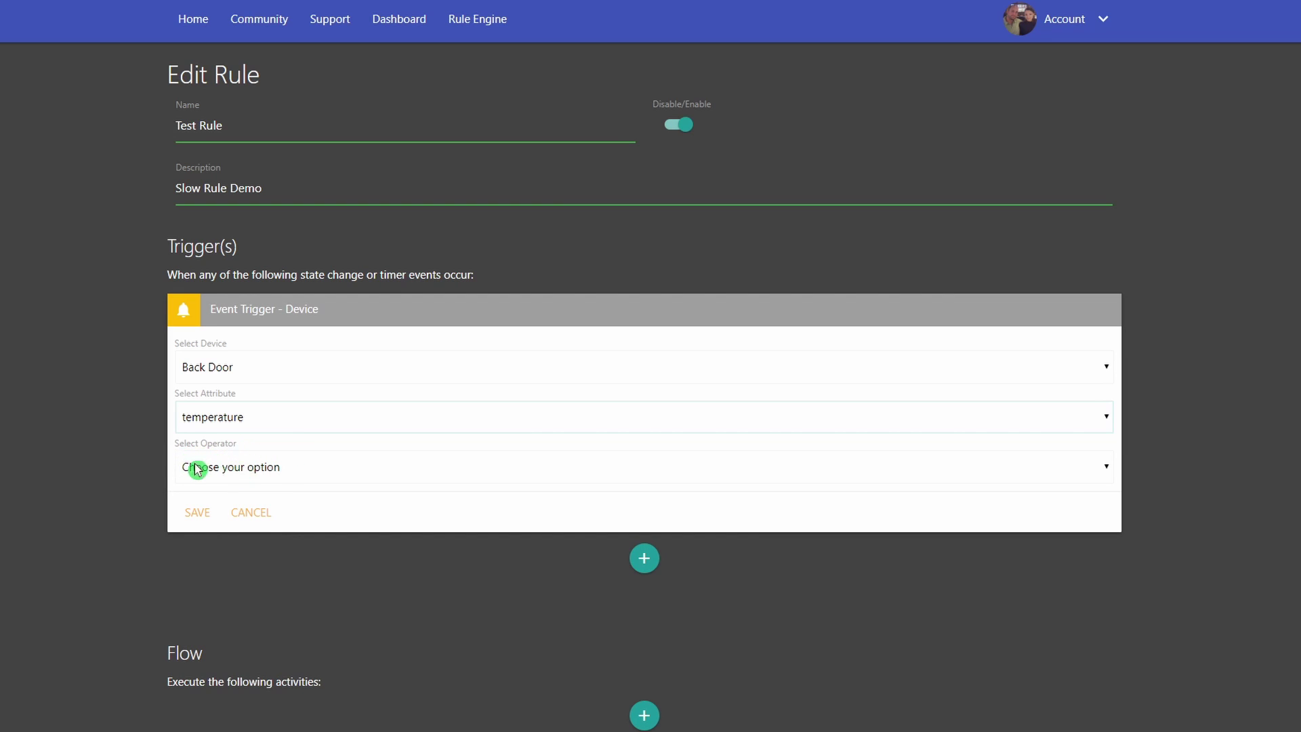
left_click(322, 473)
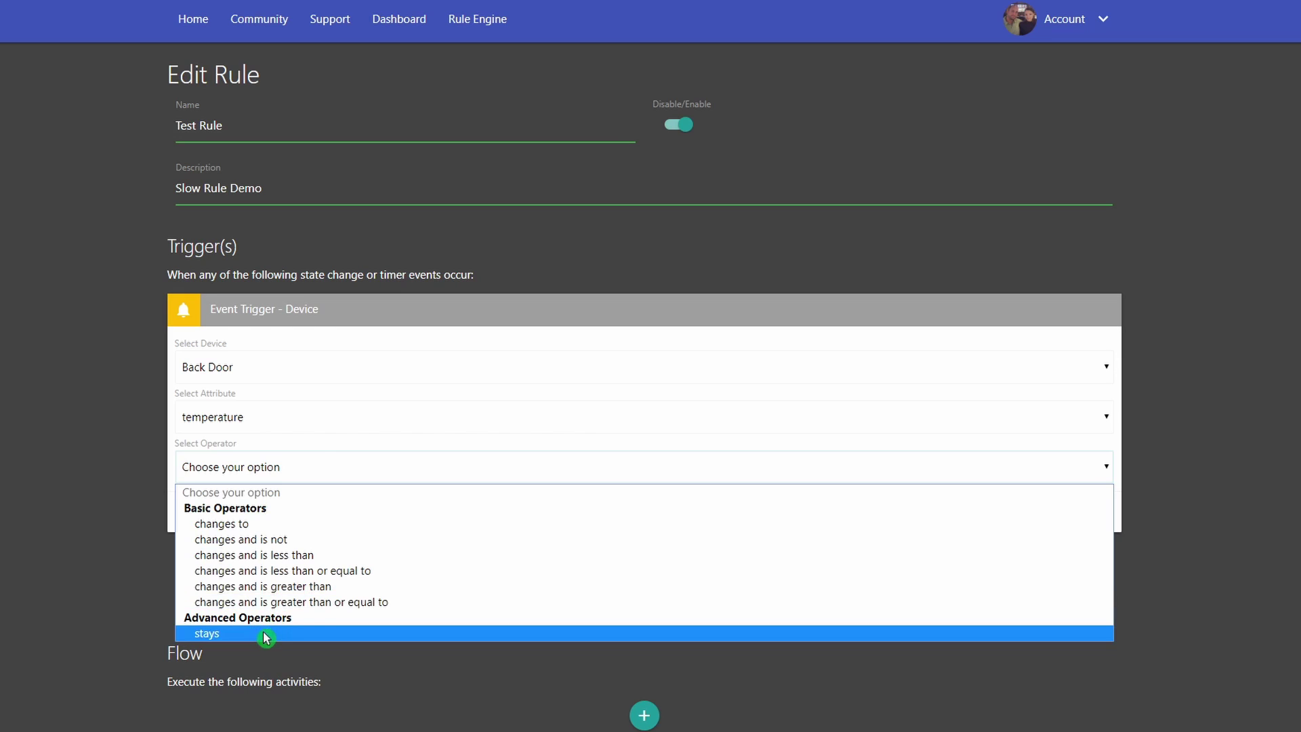
left_click(276, 526)
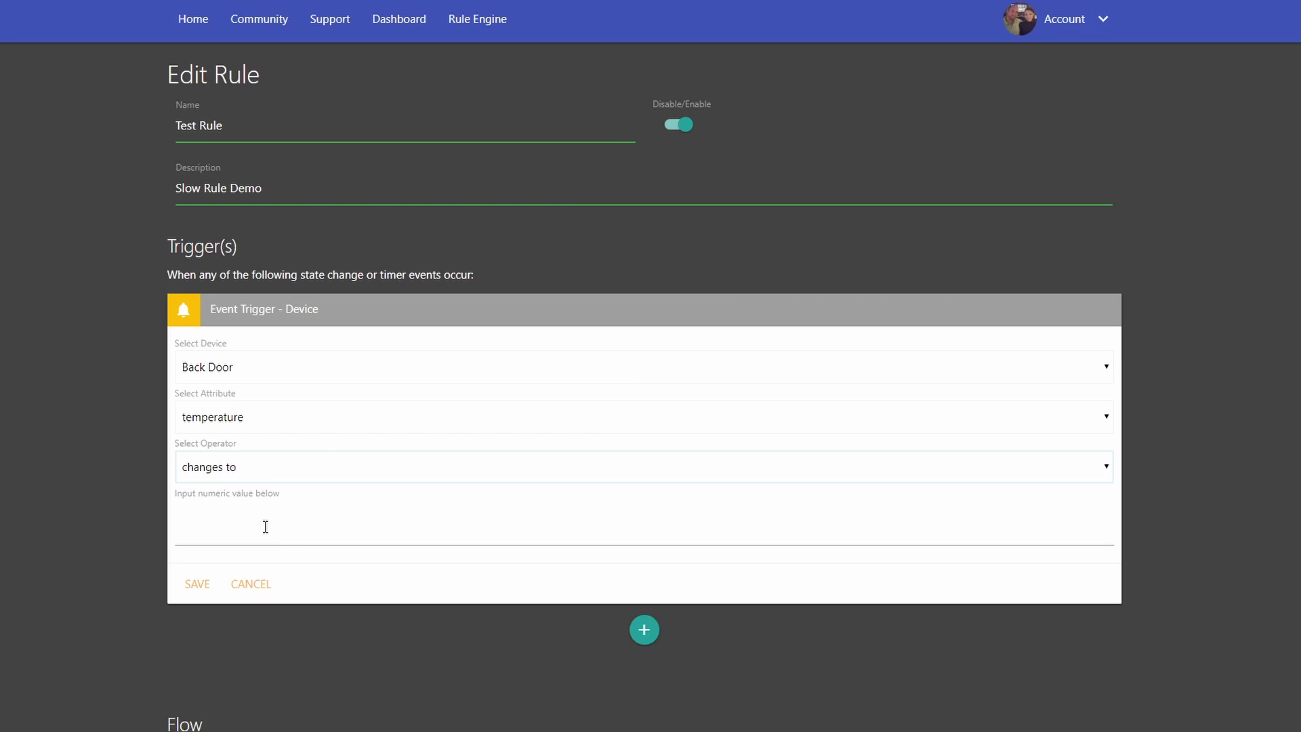
left_click(276, 518)
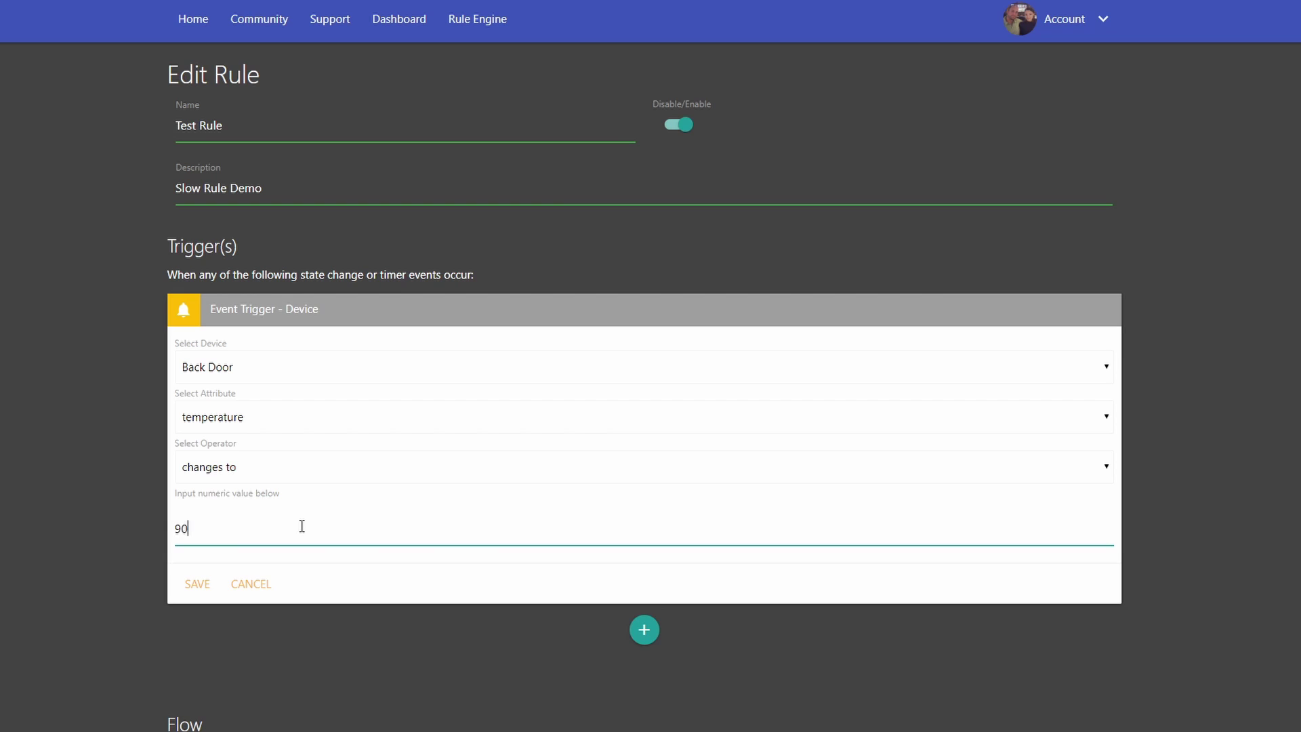
left_click(198, 583)
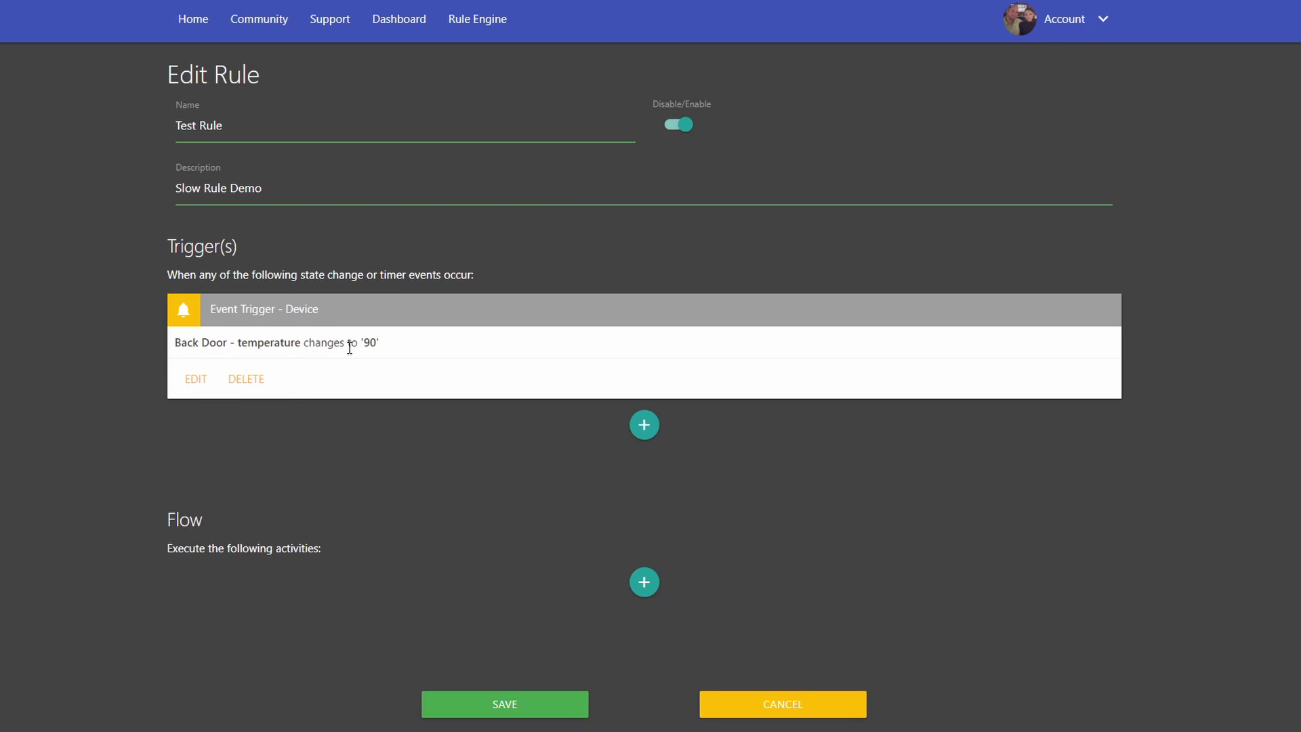
Reopen the saved trigger for editing and set its device to Bar Light and its attribute to color.
left_click(196, 383)
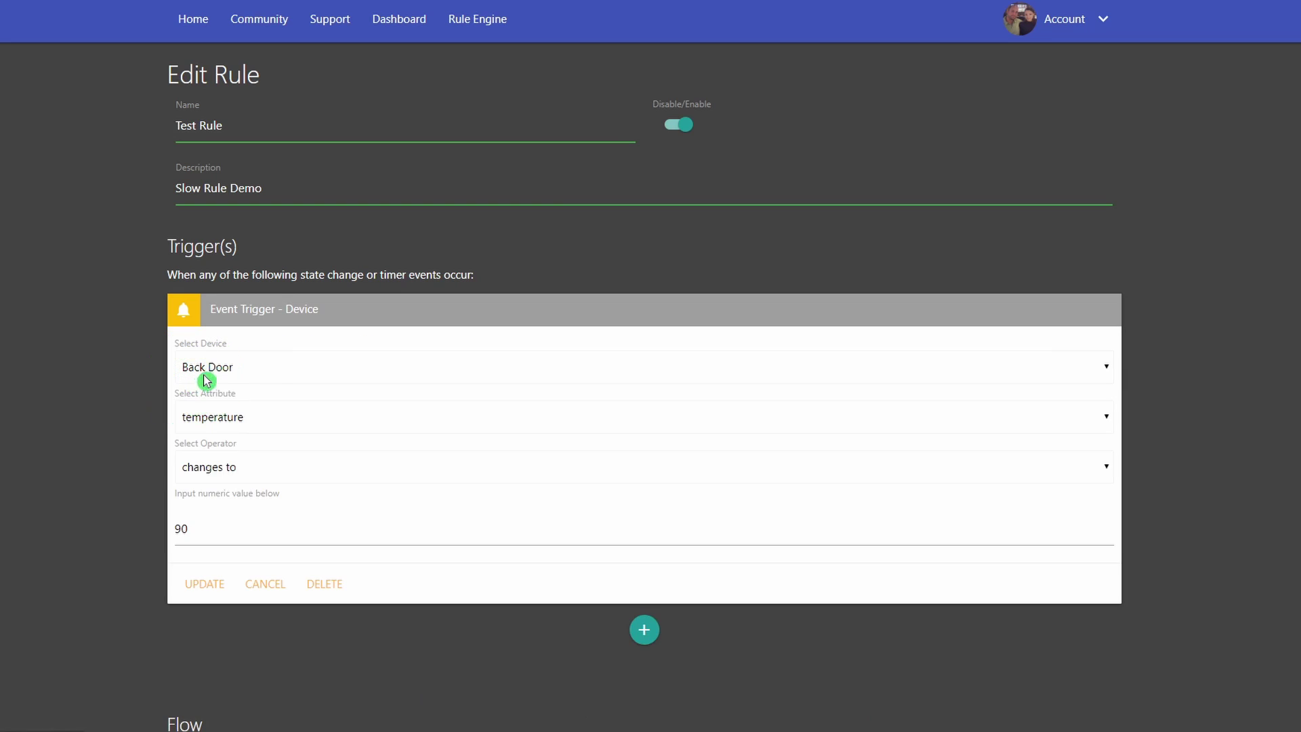
left_click(249, 369)
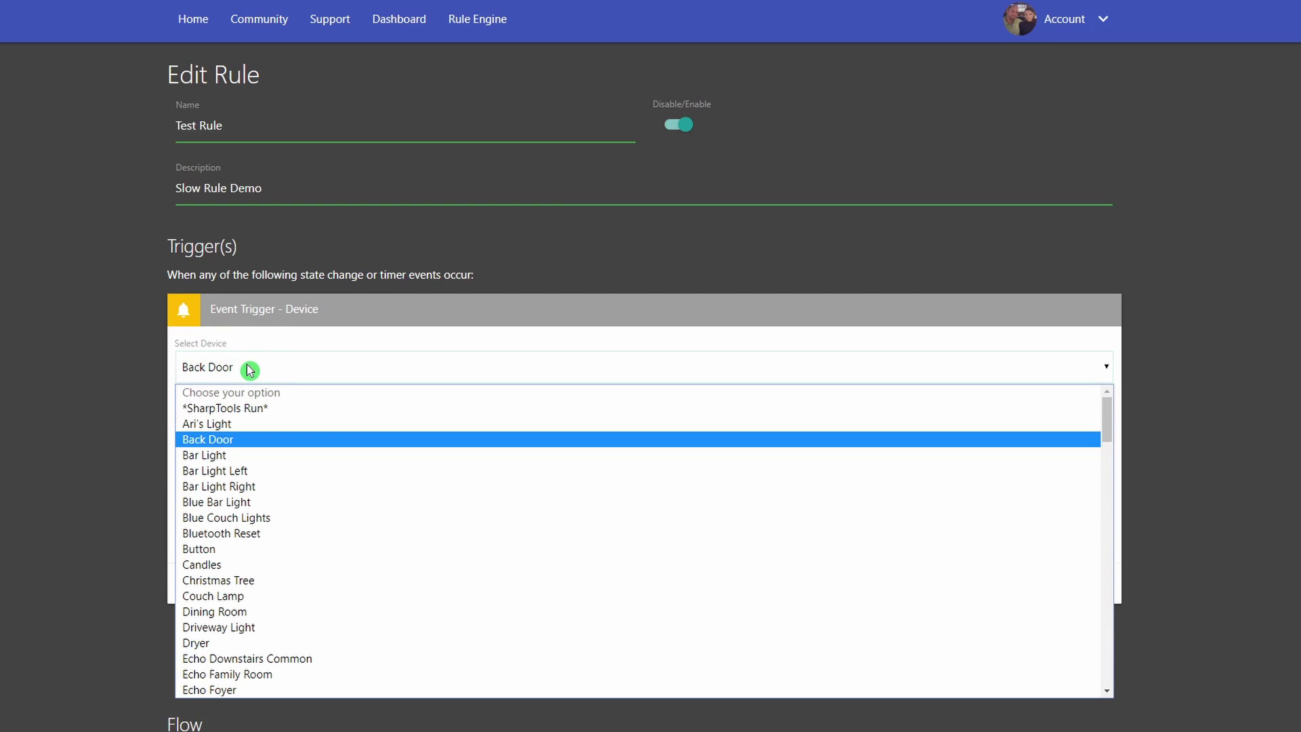
left_click(224, 457)
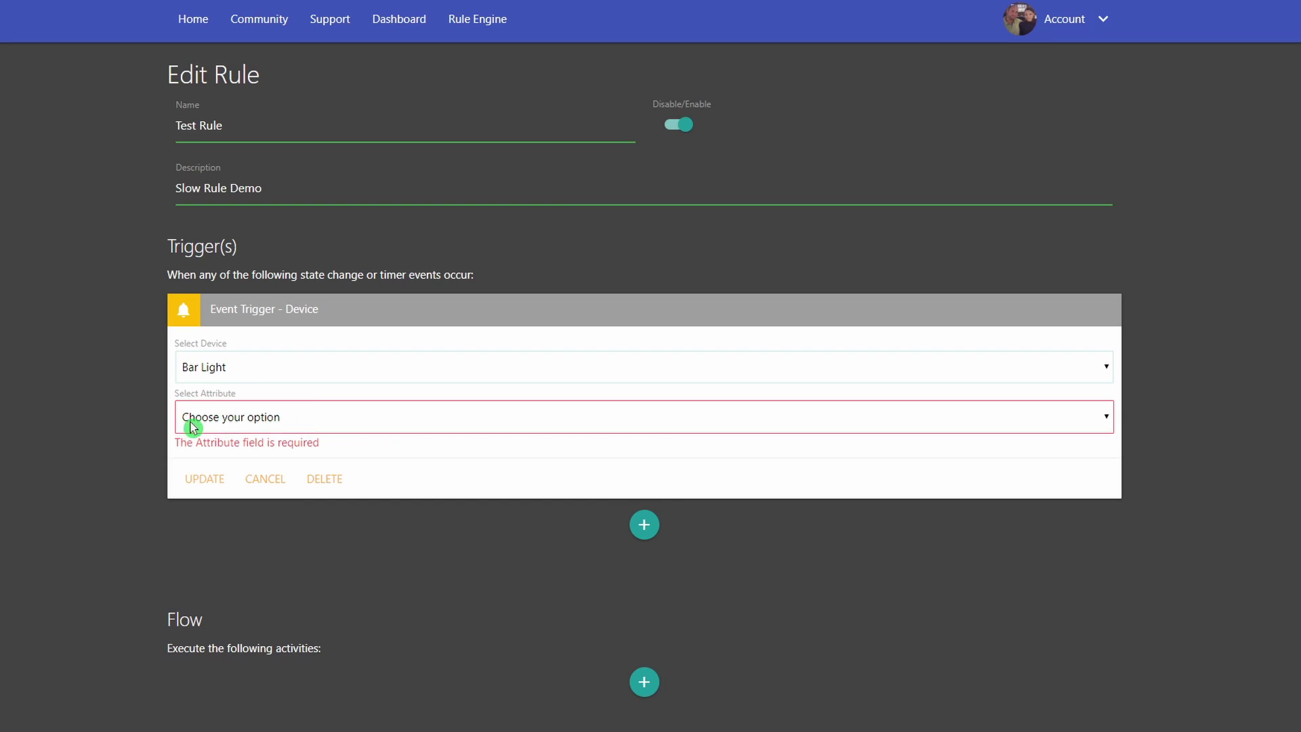
left_click(306, 425)
left_click(308, 422)
left_click(293, 416)
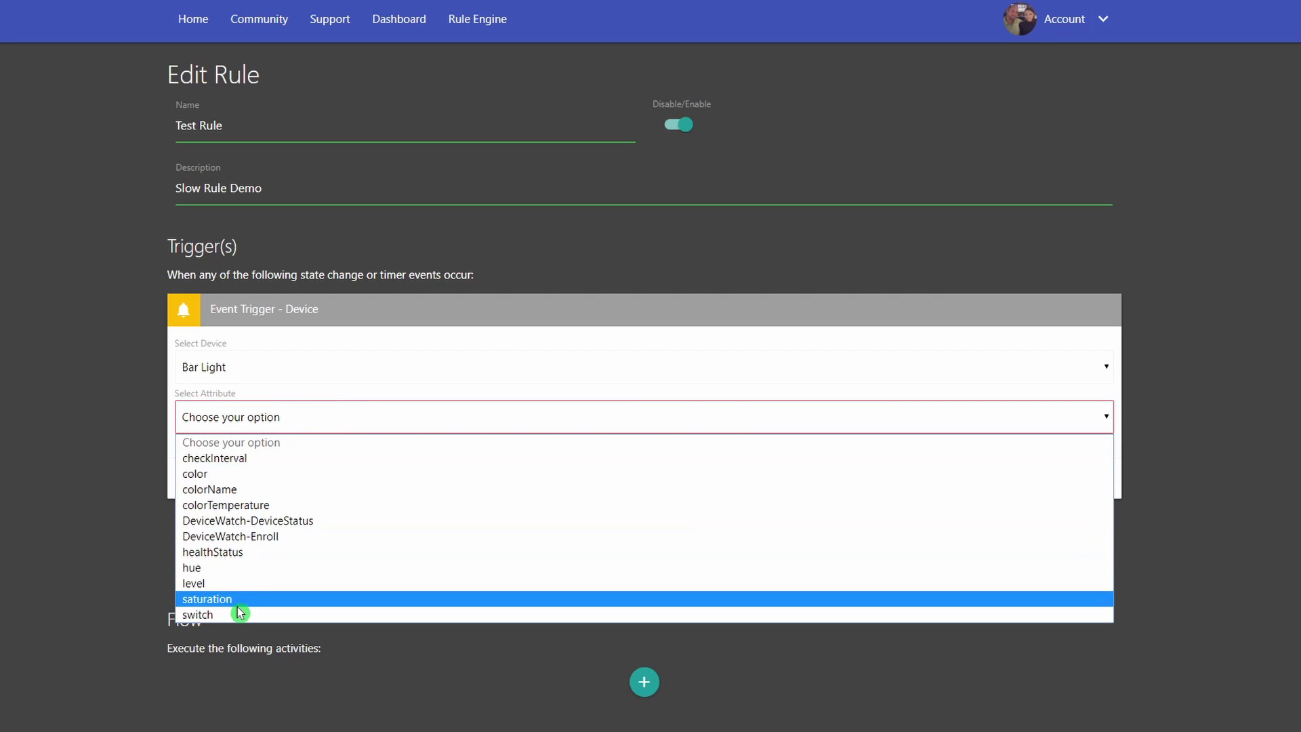
left_click(237, 474)
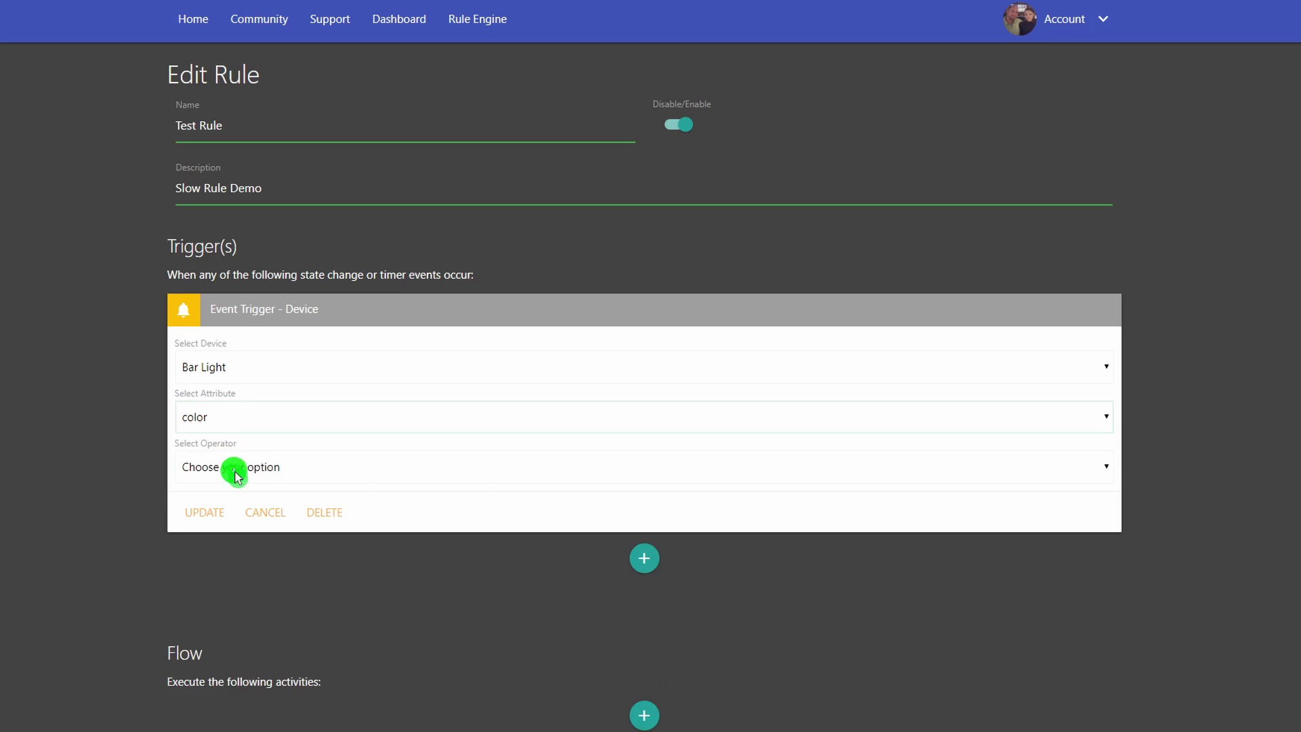
Choose the "changes to" operator for the Bar Light color, then discard the edit and delete the trigger.
left_click(292, 469)
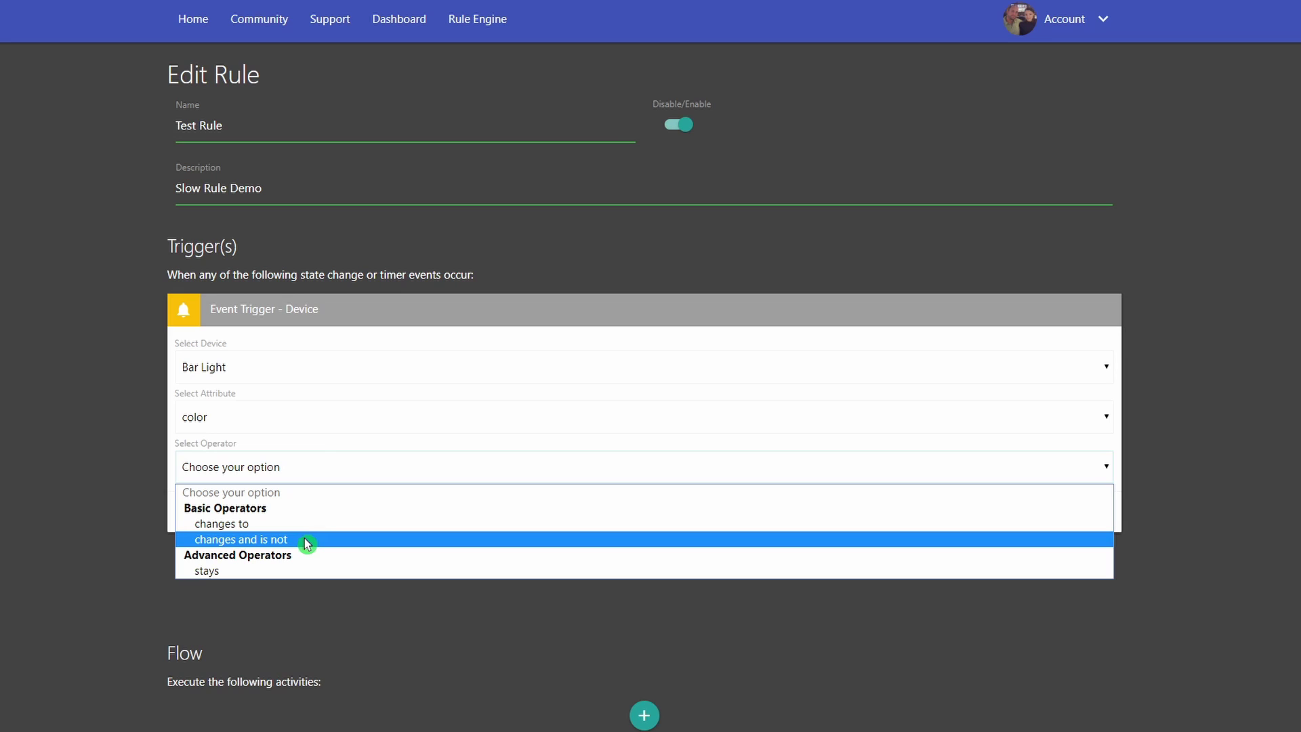
left_click(262, 523)
left_click(262, 526)
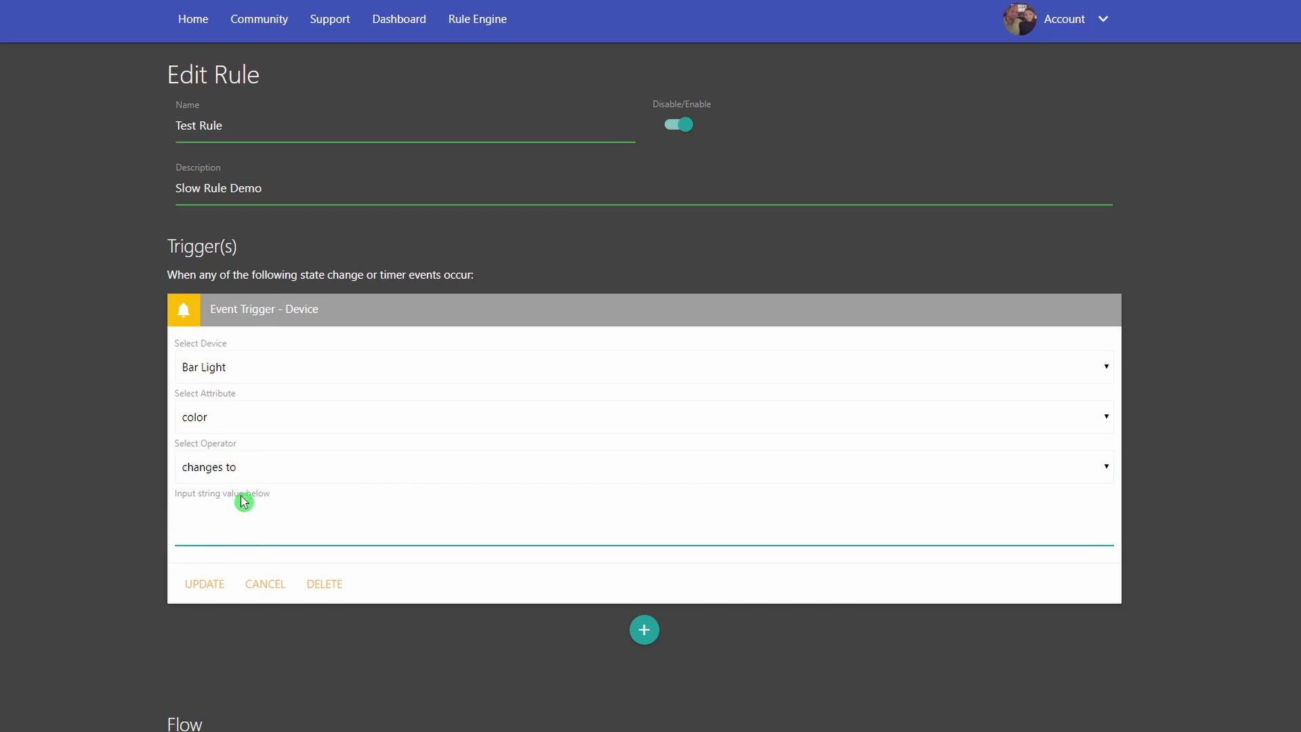
left_click(260, 587)
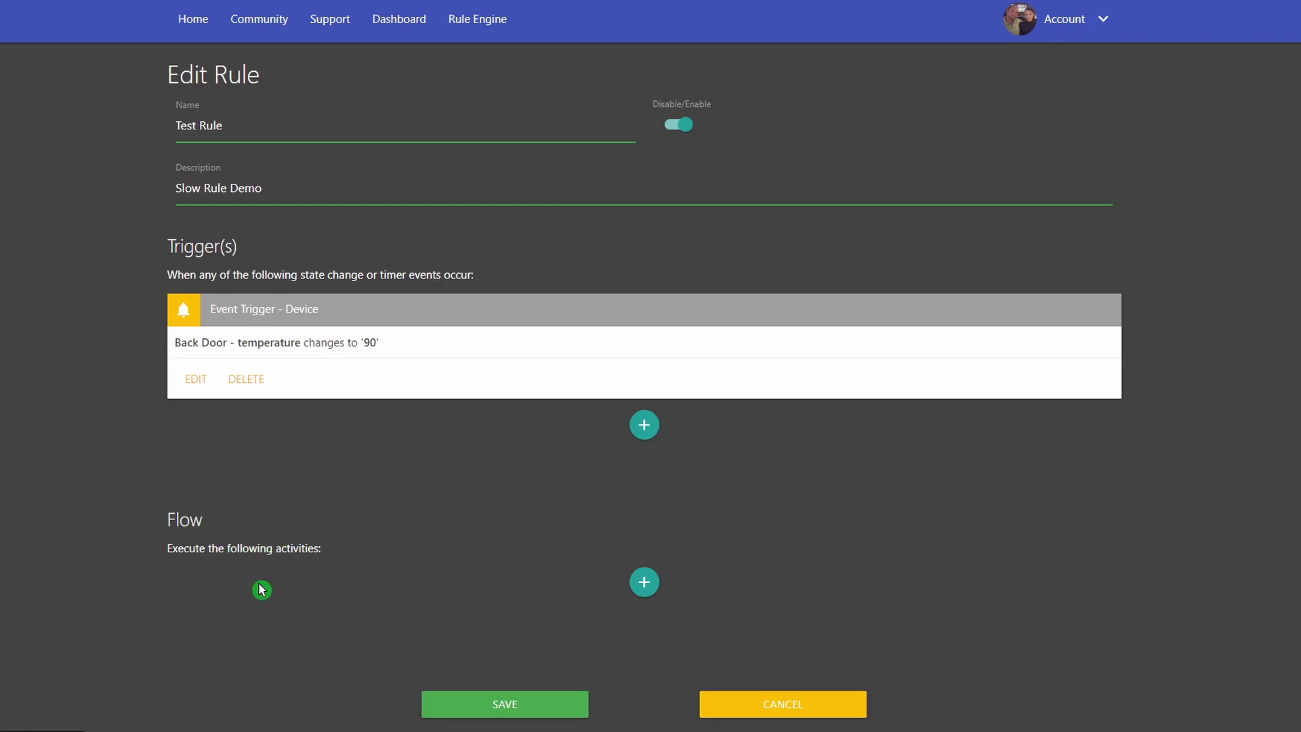
left_click(247, 389)
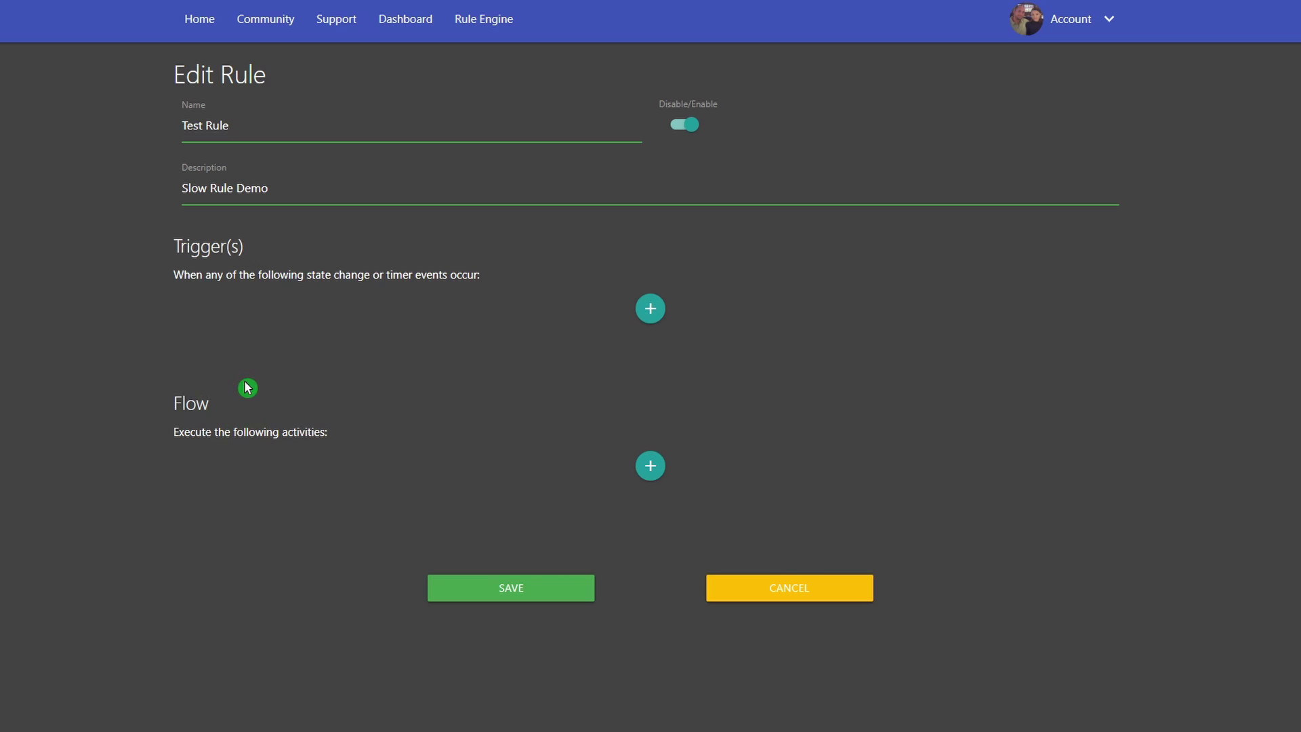
Try a new event trigger of type Routine with the "changes to" operator and open its routine choices.
left_click(650, 308)
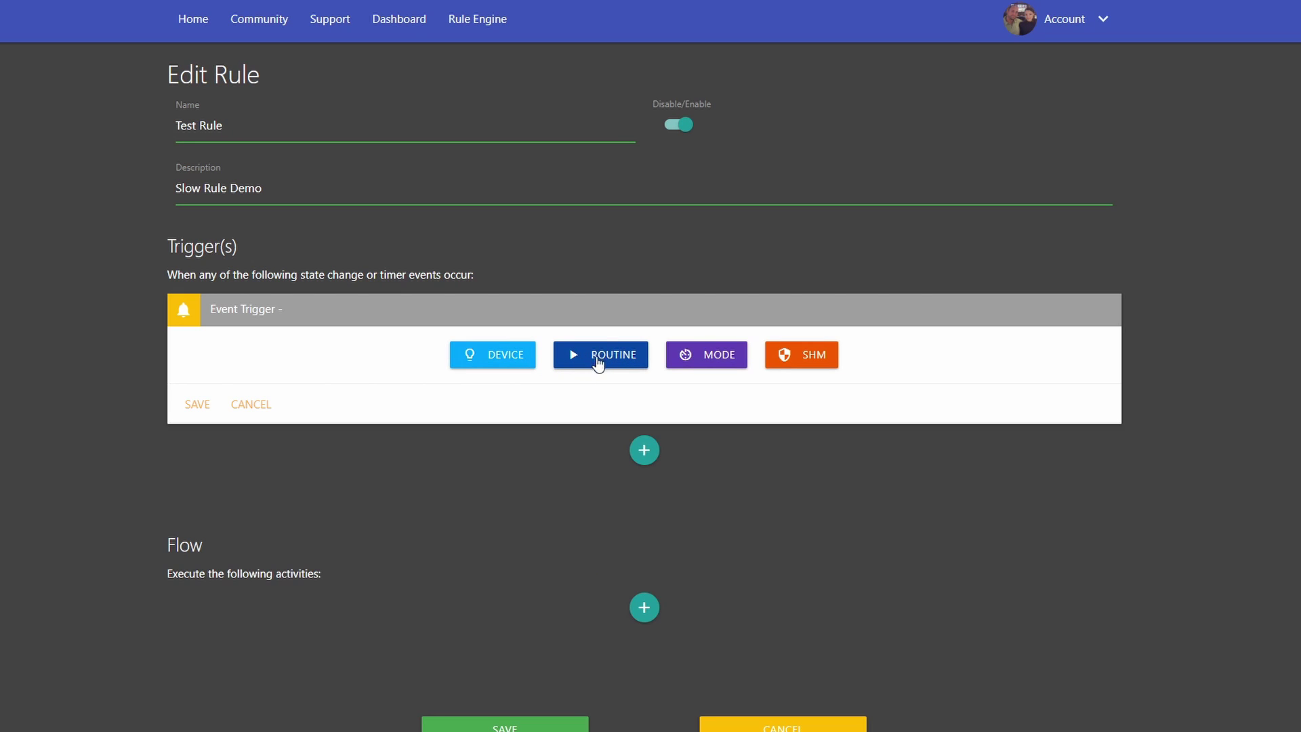
left_click(595, 357)
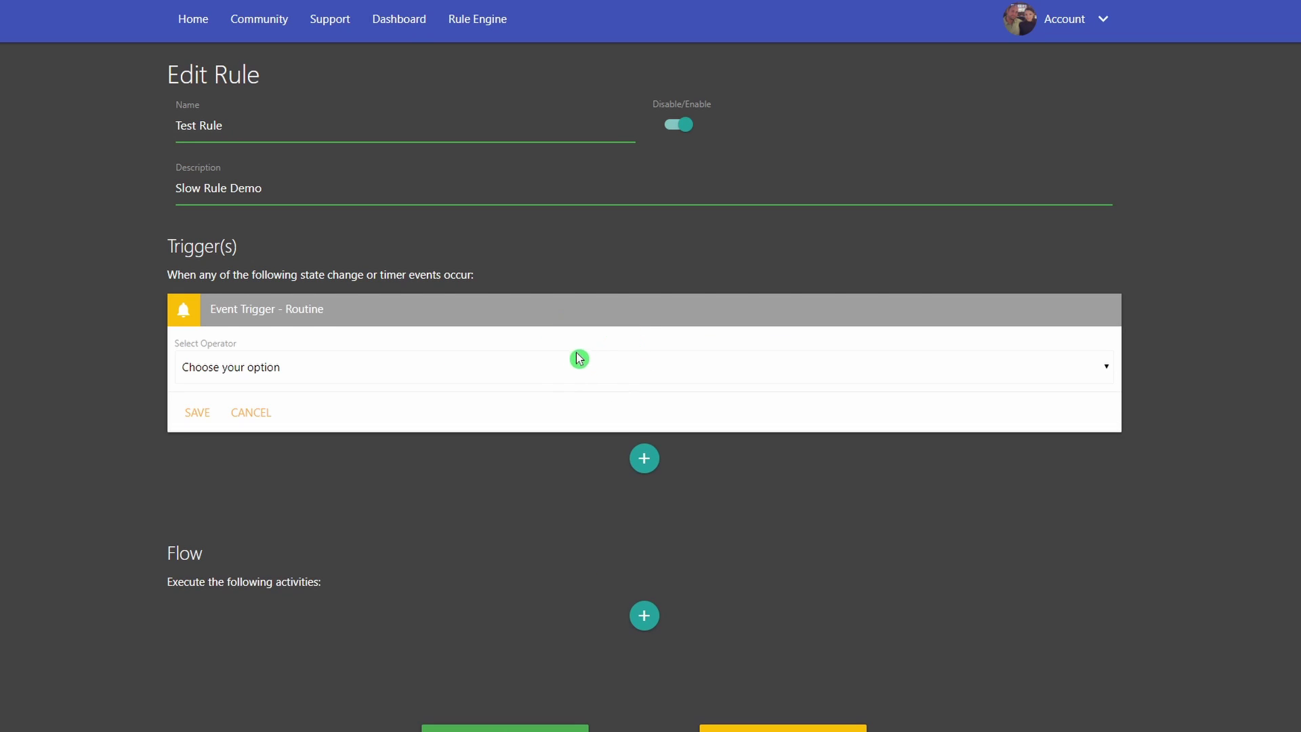
left_click(300, 369)
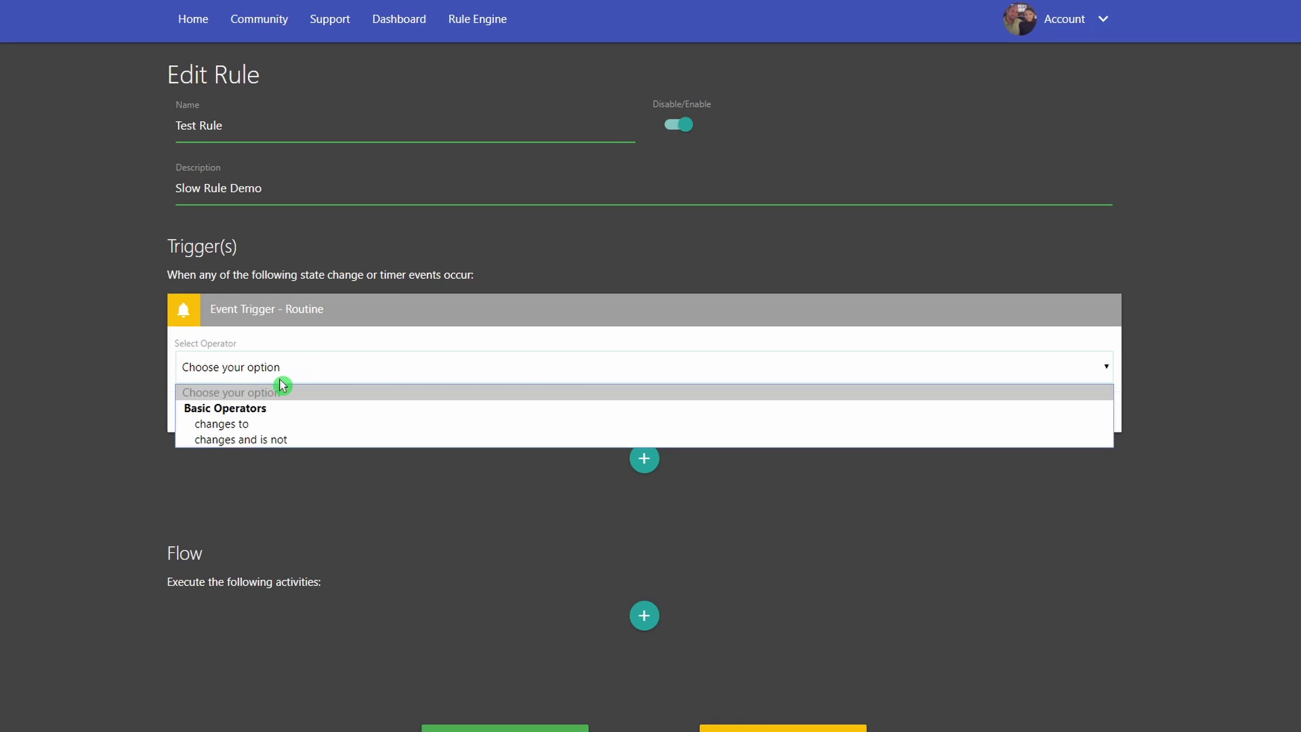
left_click(248, 426)
left_click(249, 416)
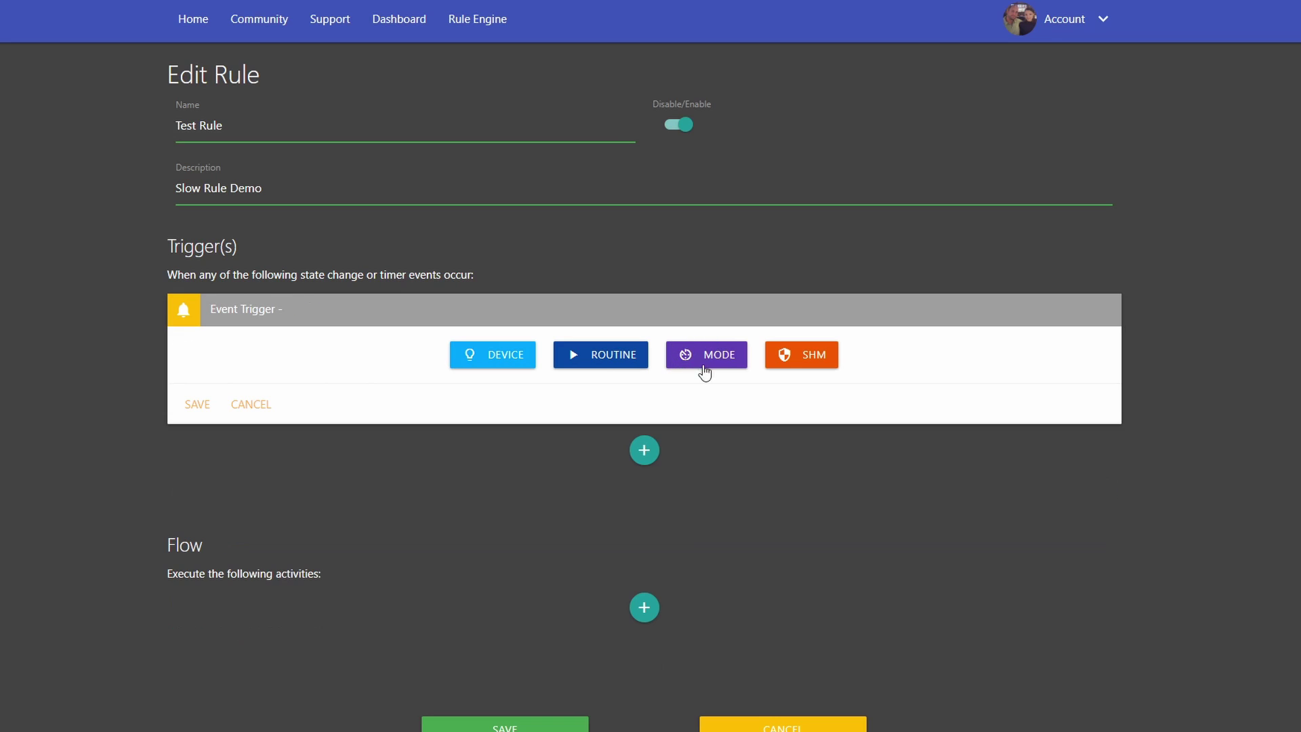
Try a Mode event trigger with the "changes to" operator and view the available modes.
left_click(712, 353)
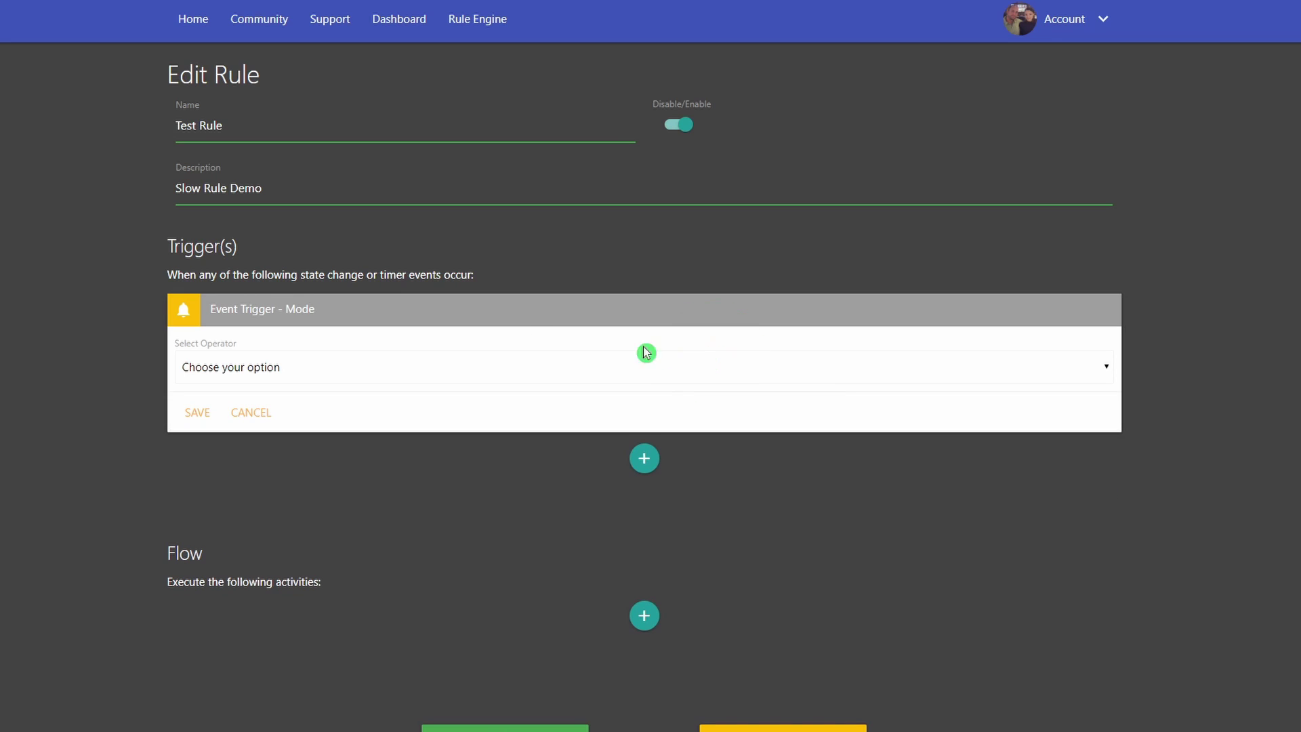
left_click(286, 367)
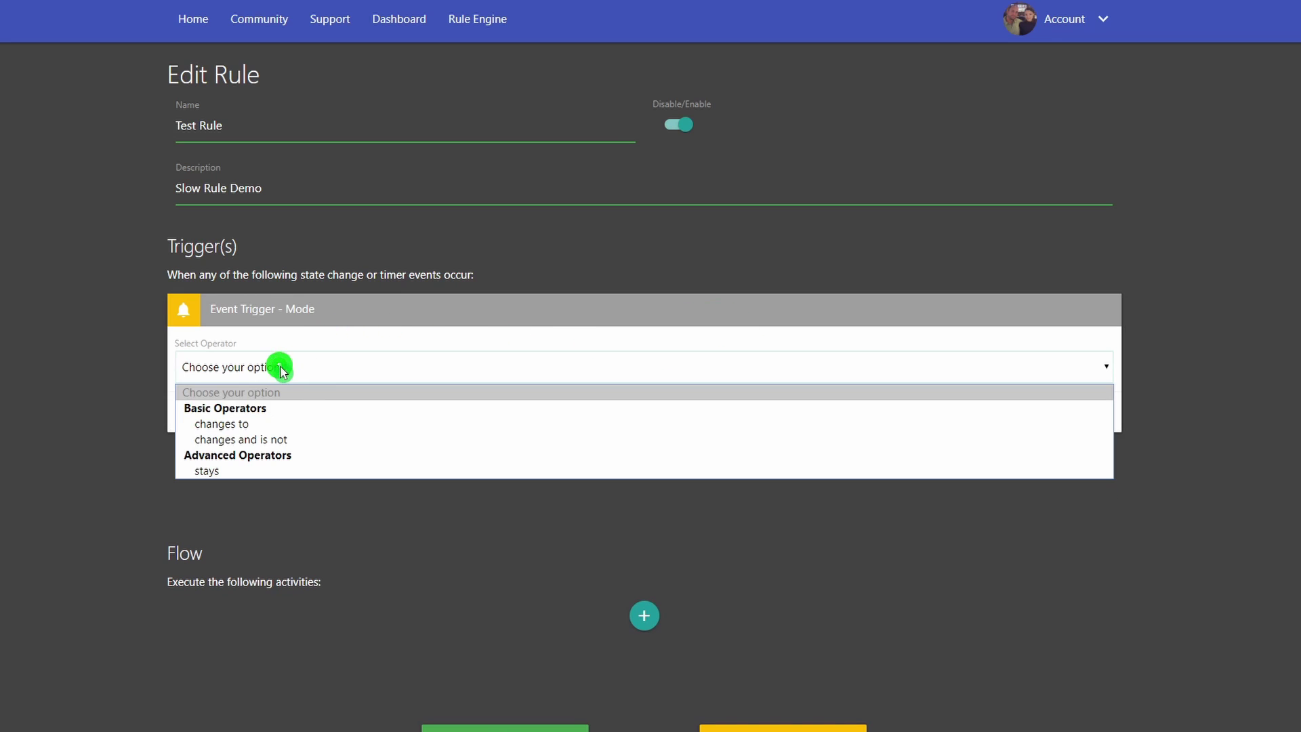
left_click(257, 425)
left_click(261, 423)
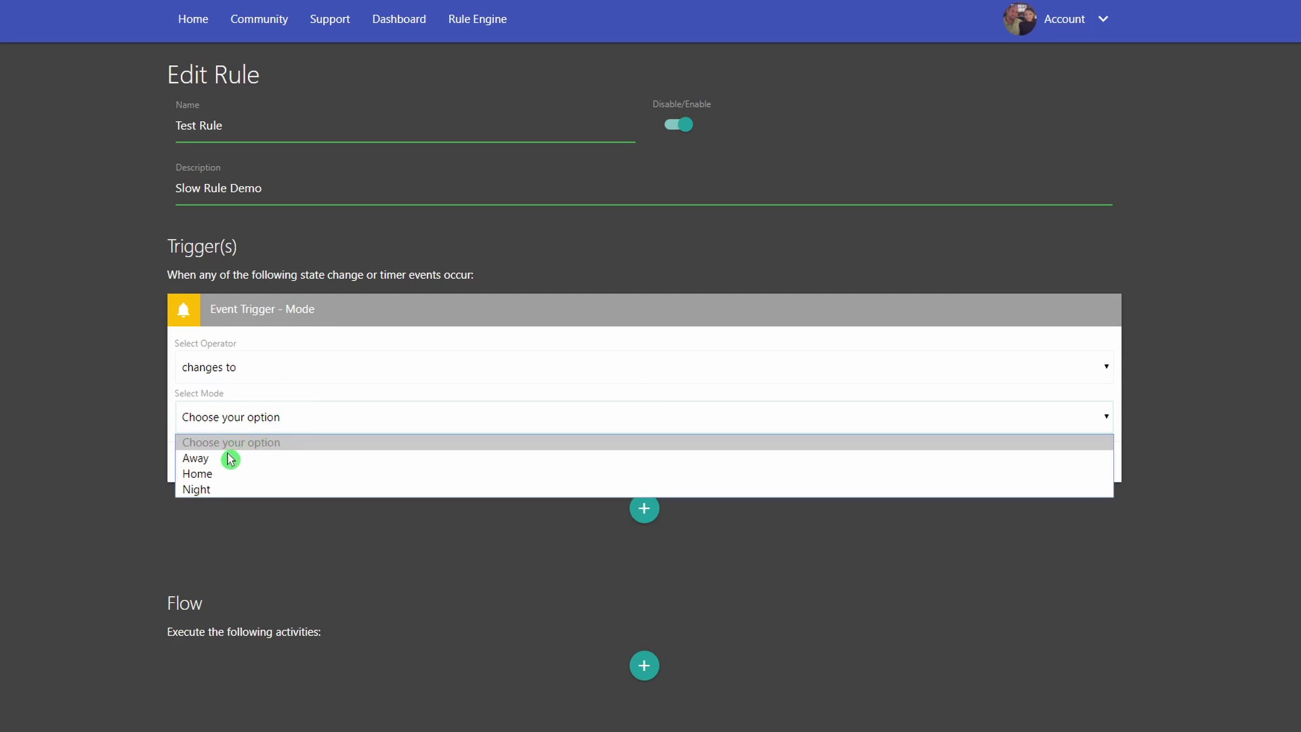
left_click(247, 480)
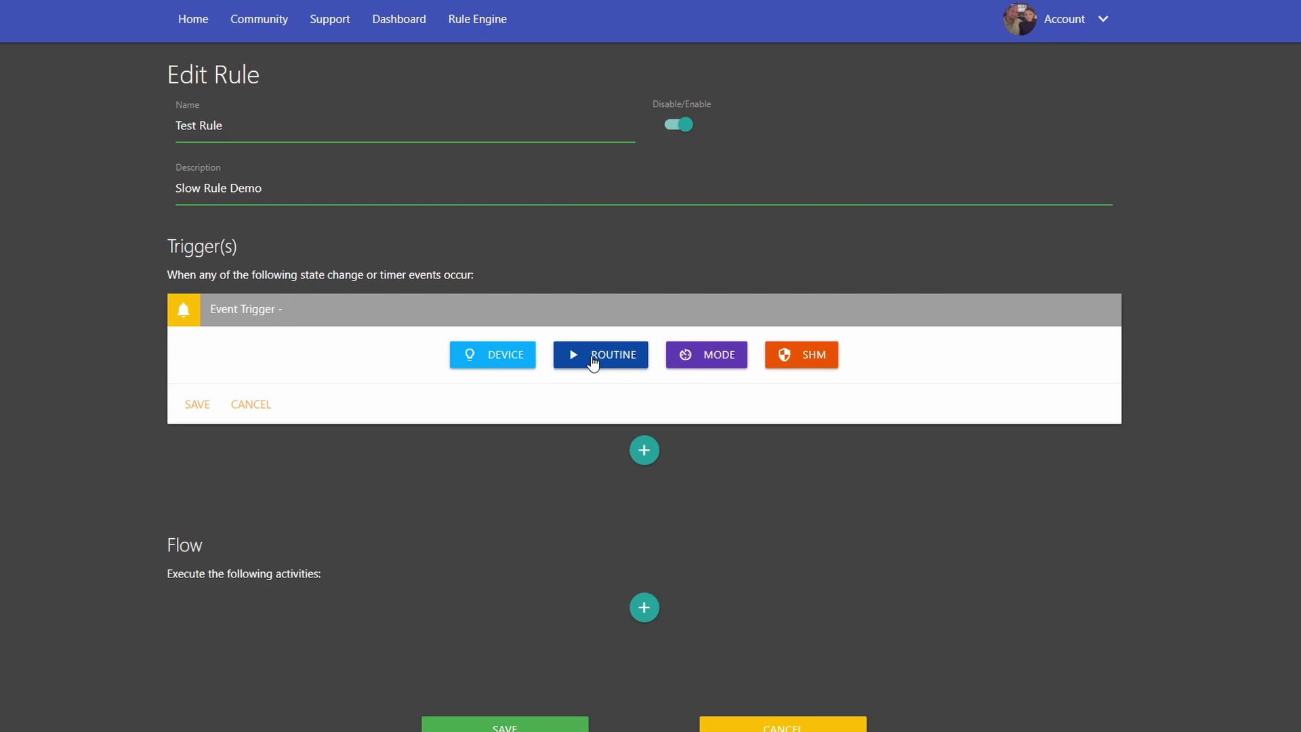
Set the event trigger type to SHM and read the linked help article on accessing Smart Home Monitor.
left_click(816, 359)
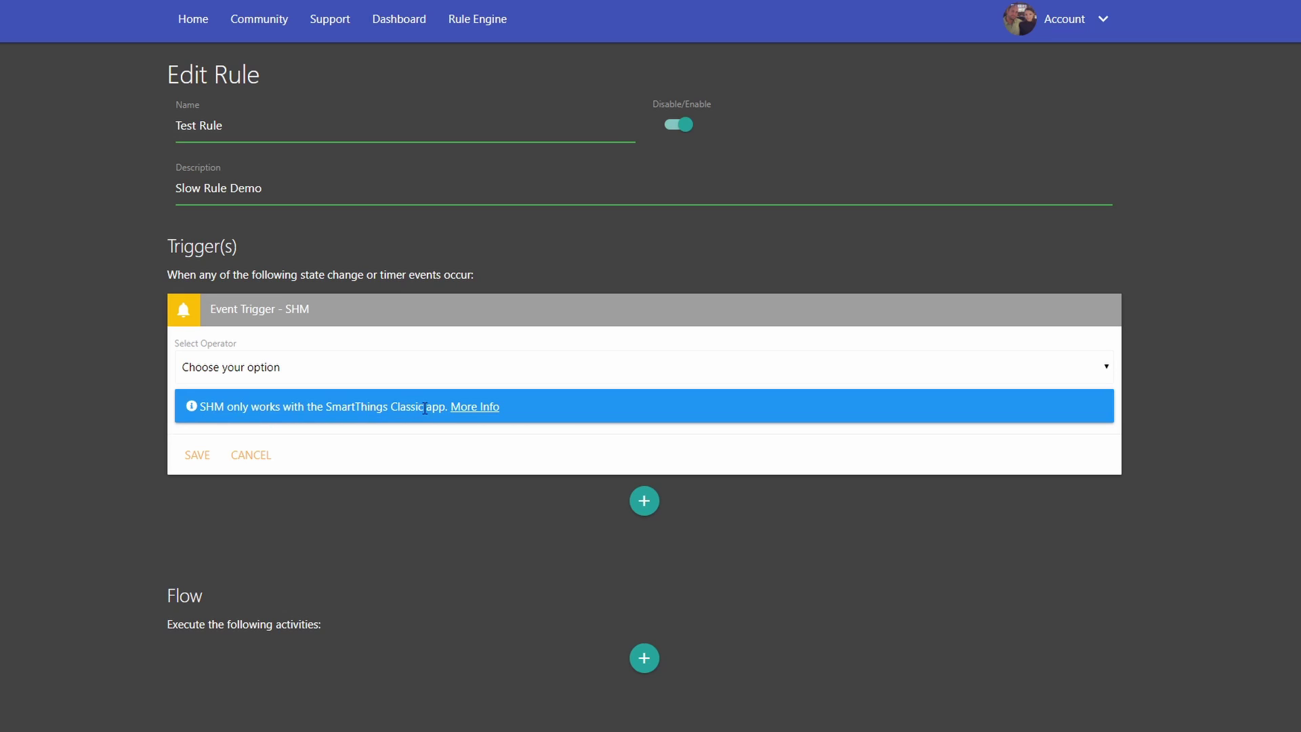
left_click(475, 408)
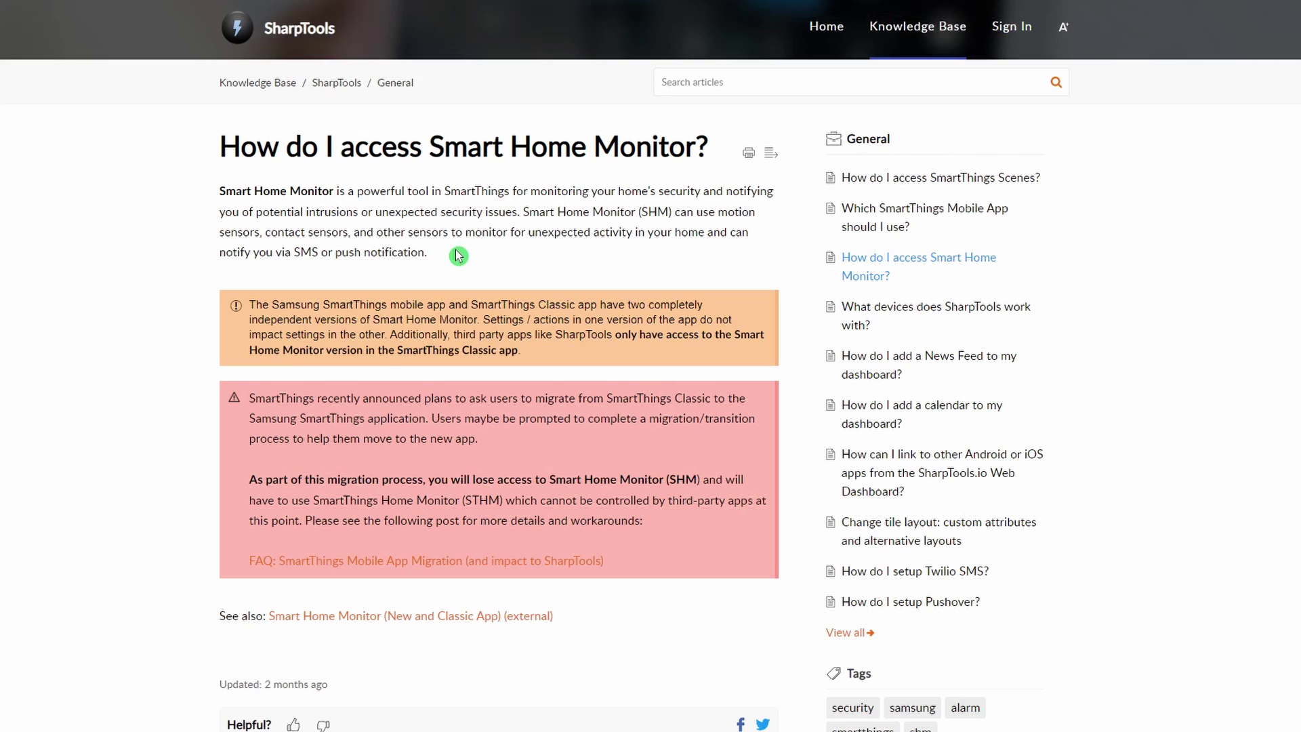
scroll(459, 255, "down", 3)
scroll(458, 265, "up", 1)
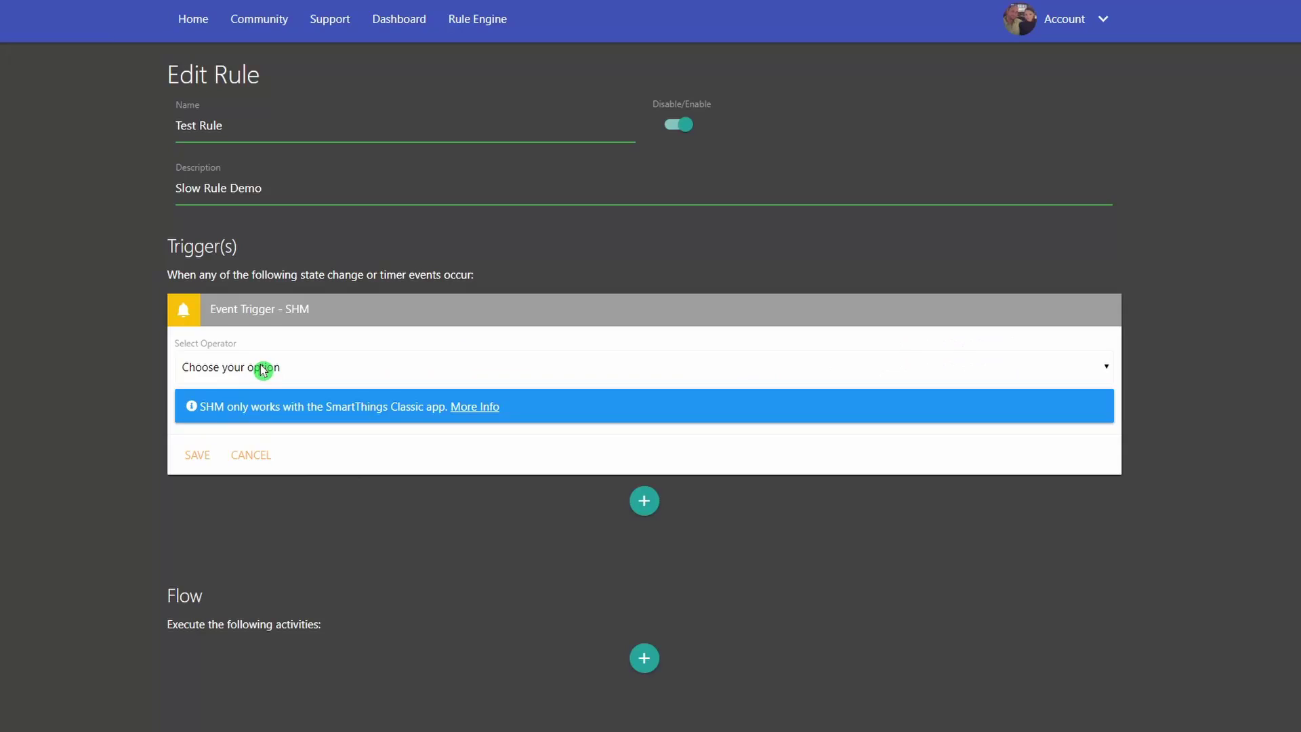
Try the SHM trigger with the "changes to" operator and the Disarmed status, then cancel the trigger.
left_click(262, 368)
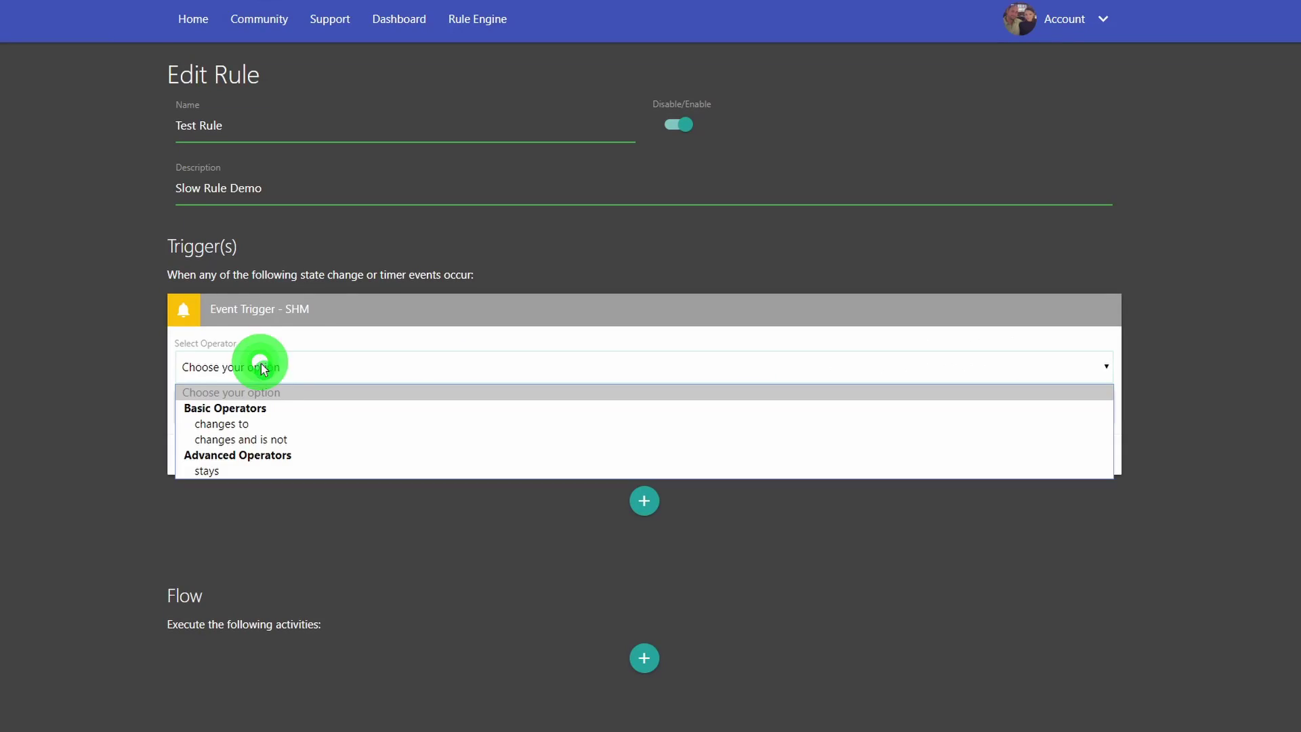
left_click(251, 424)
left_click(255, 418)
key("d")
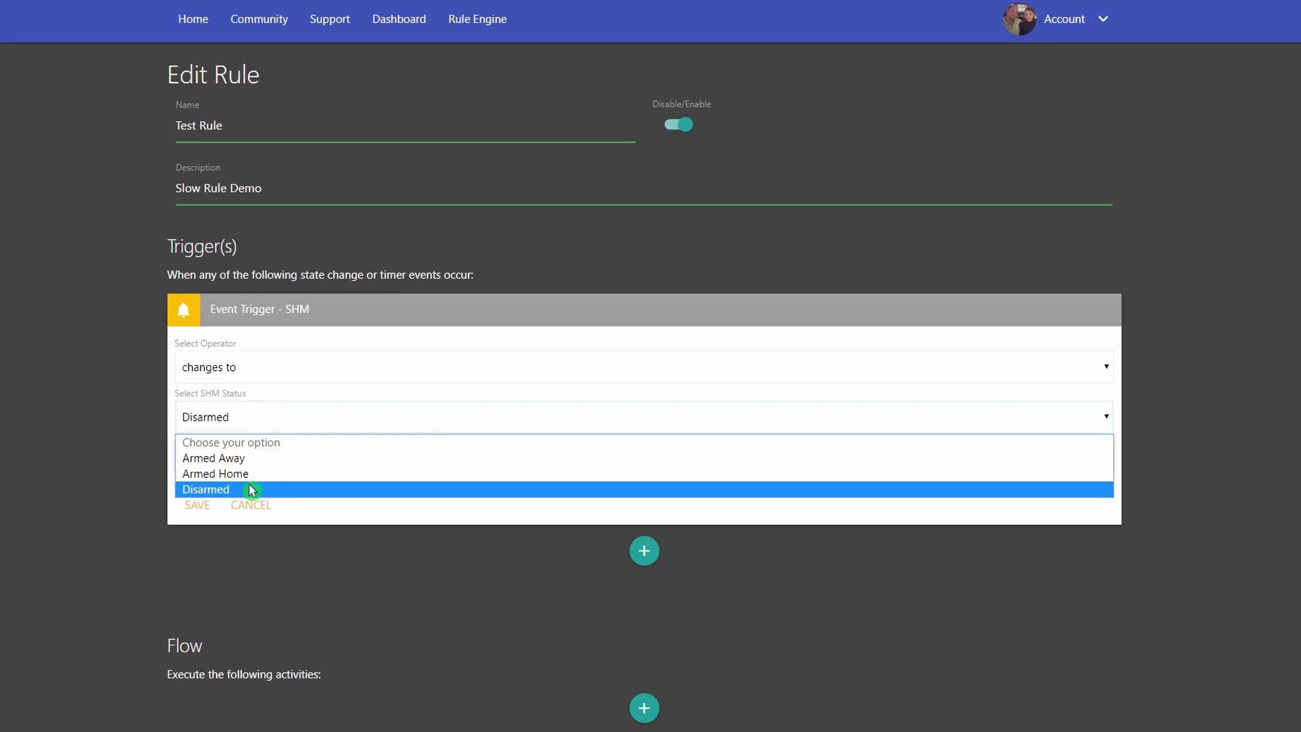
left_click(209, 507)
left_click(253, 507)
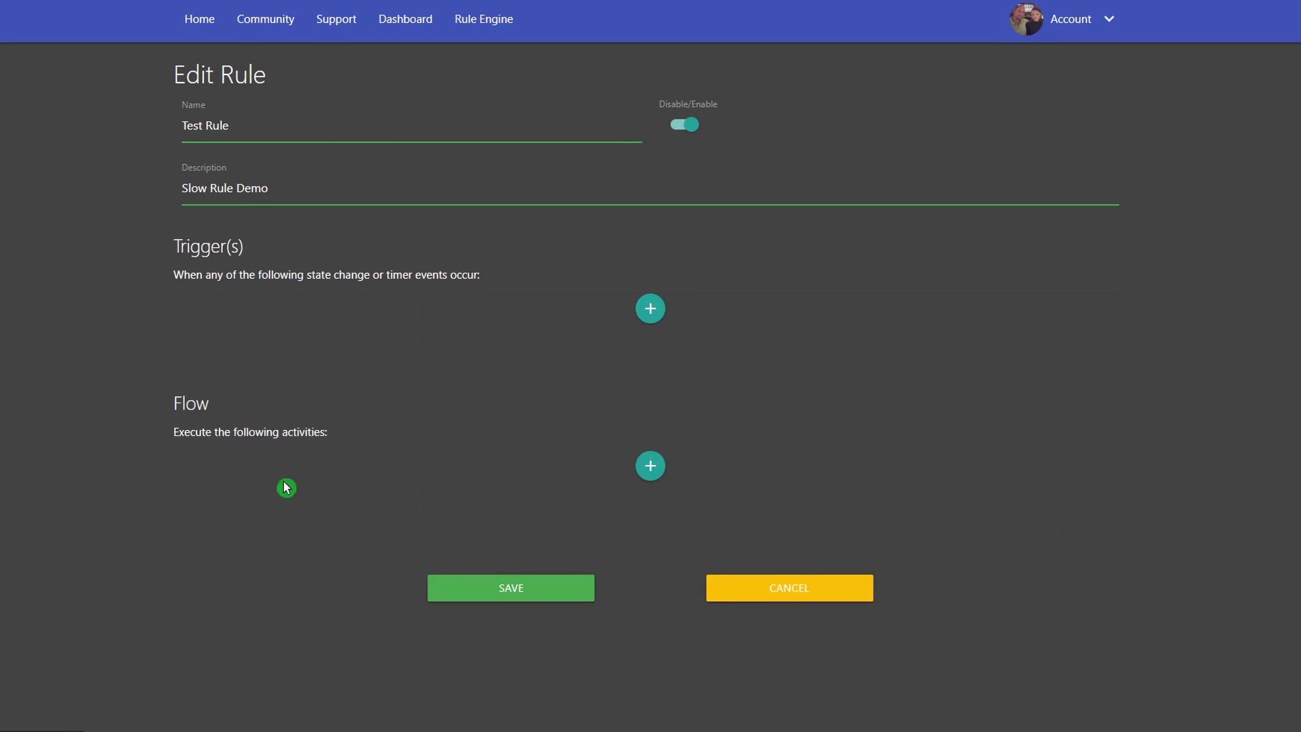
Add a time trigger of the Timer type to the rule.
left_click(647, 313)
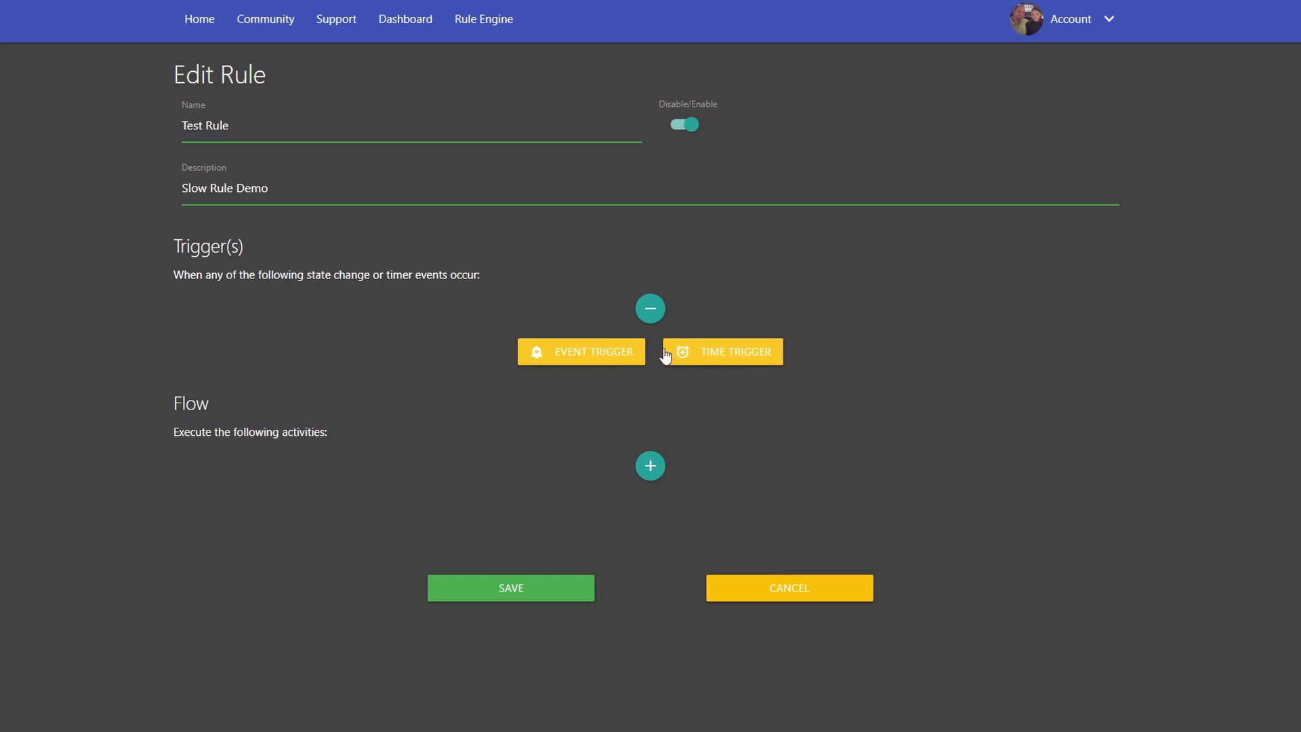
left_click(733, 352)
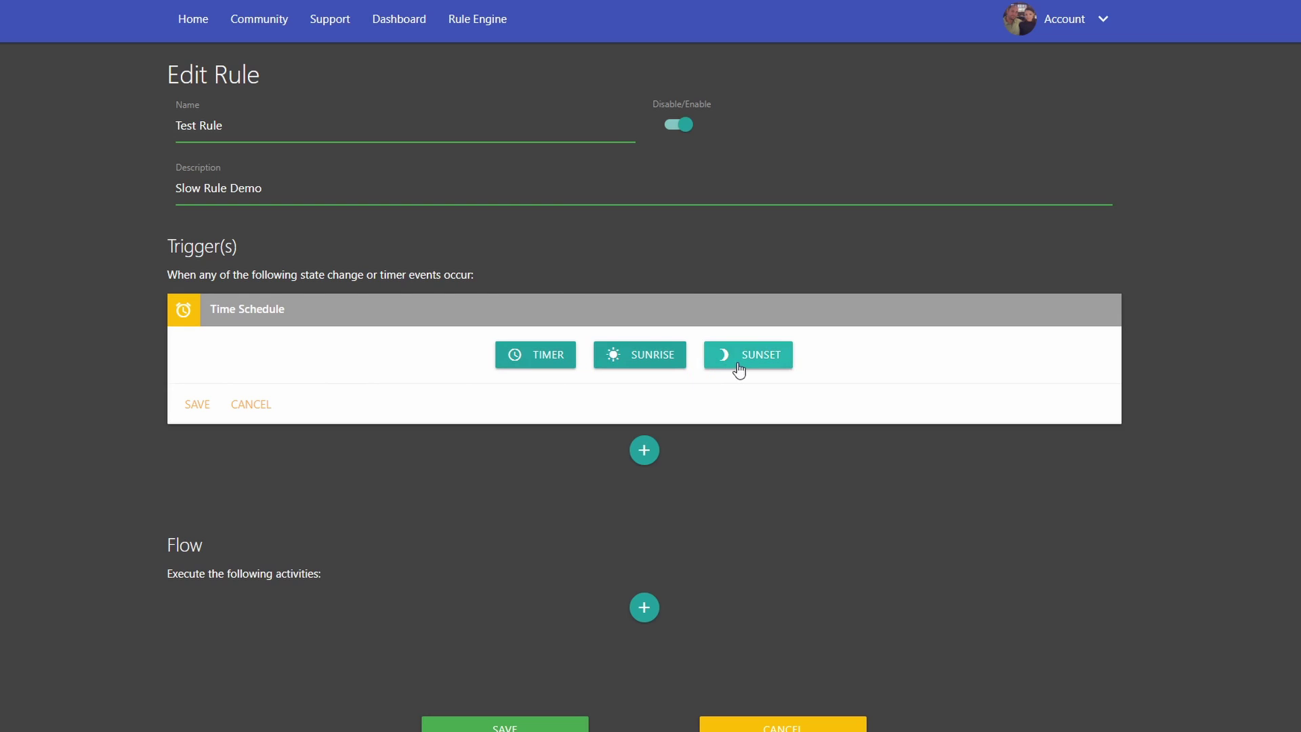
left_click(543, 362)
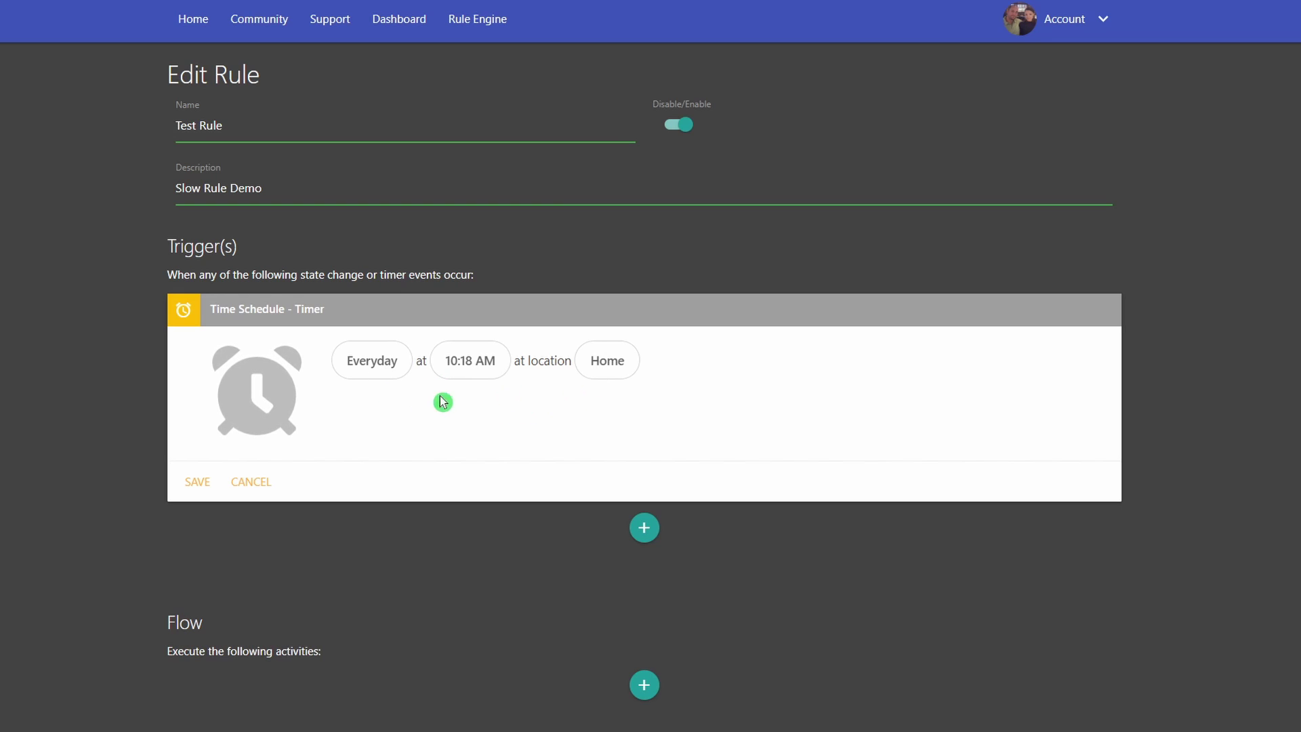
Set the timer to repeat weekly on Sunday and Saturday.
left_click(389, 360)
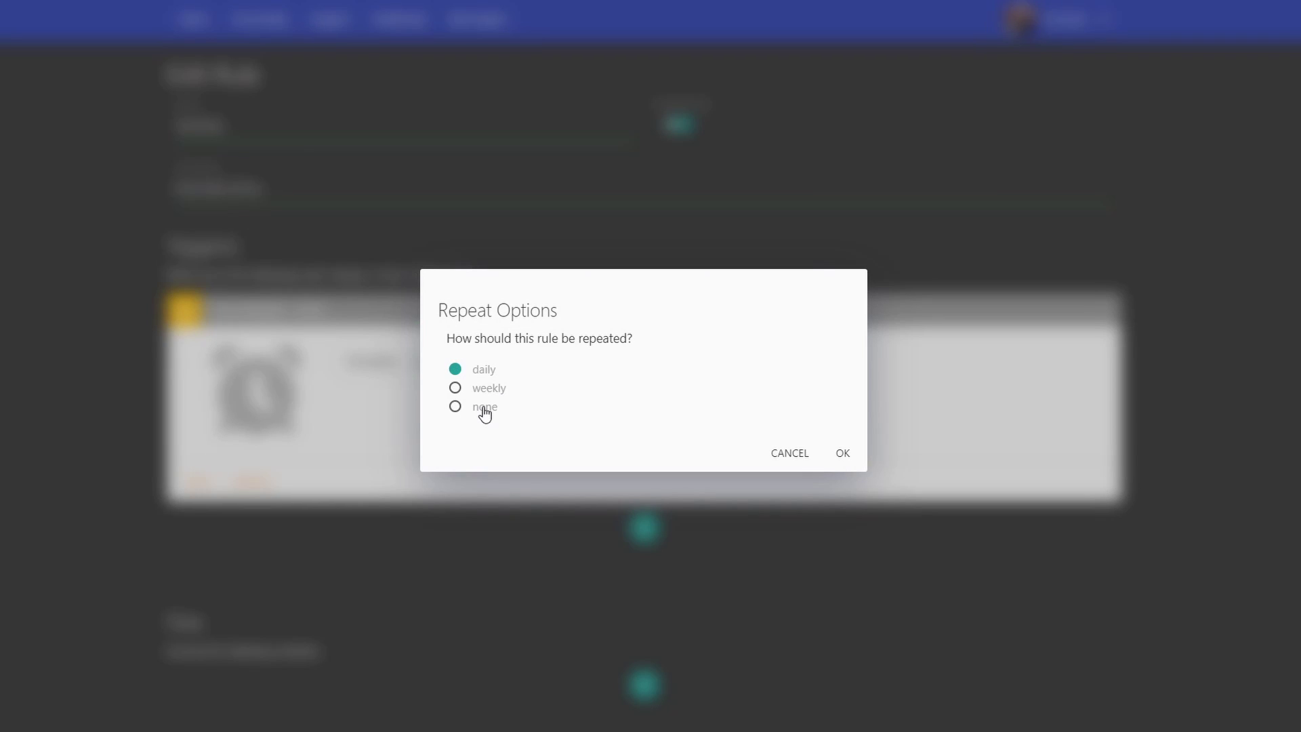
left_click(624, 414)
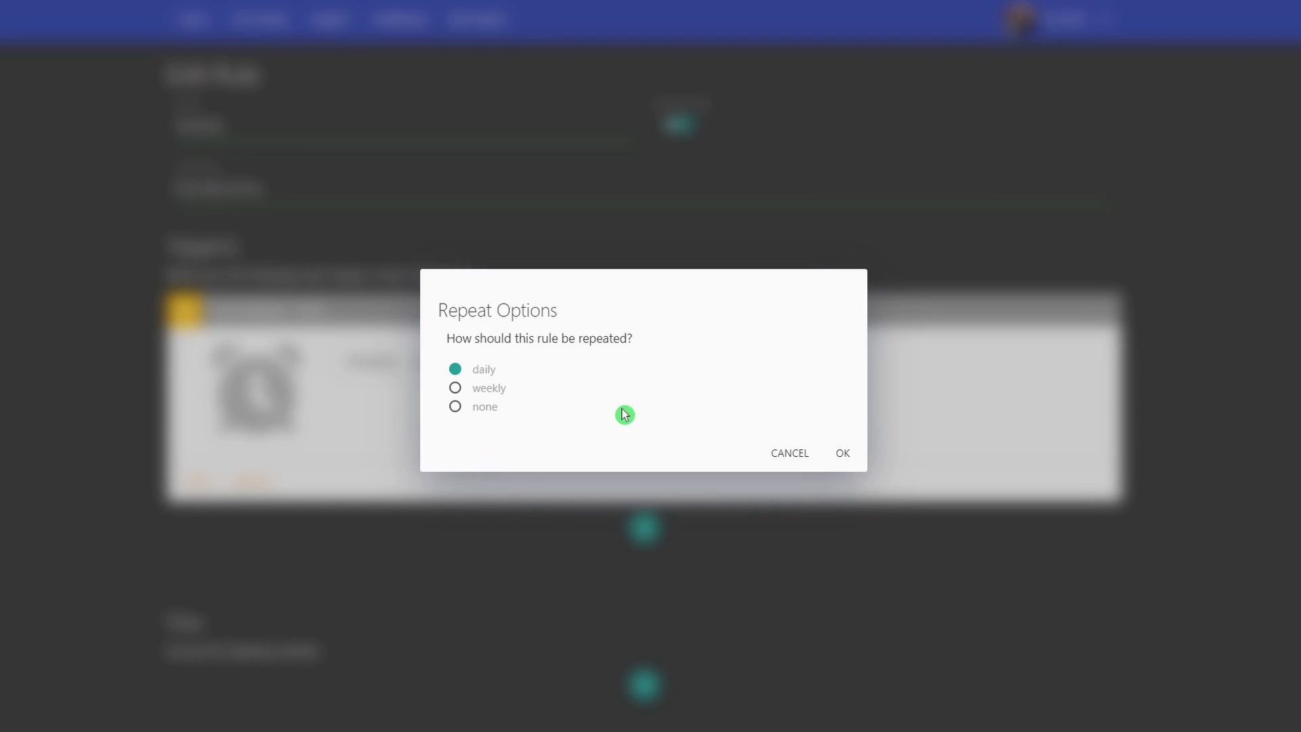
left_click(487, 393)
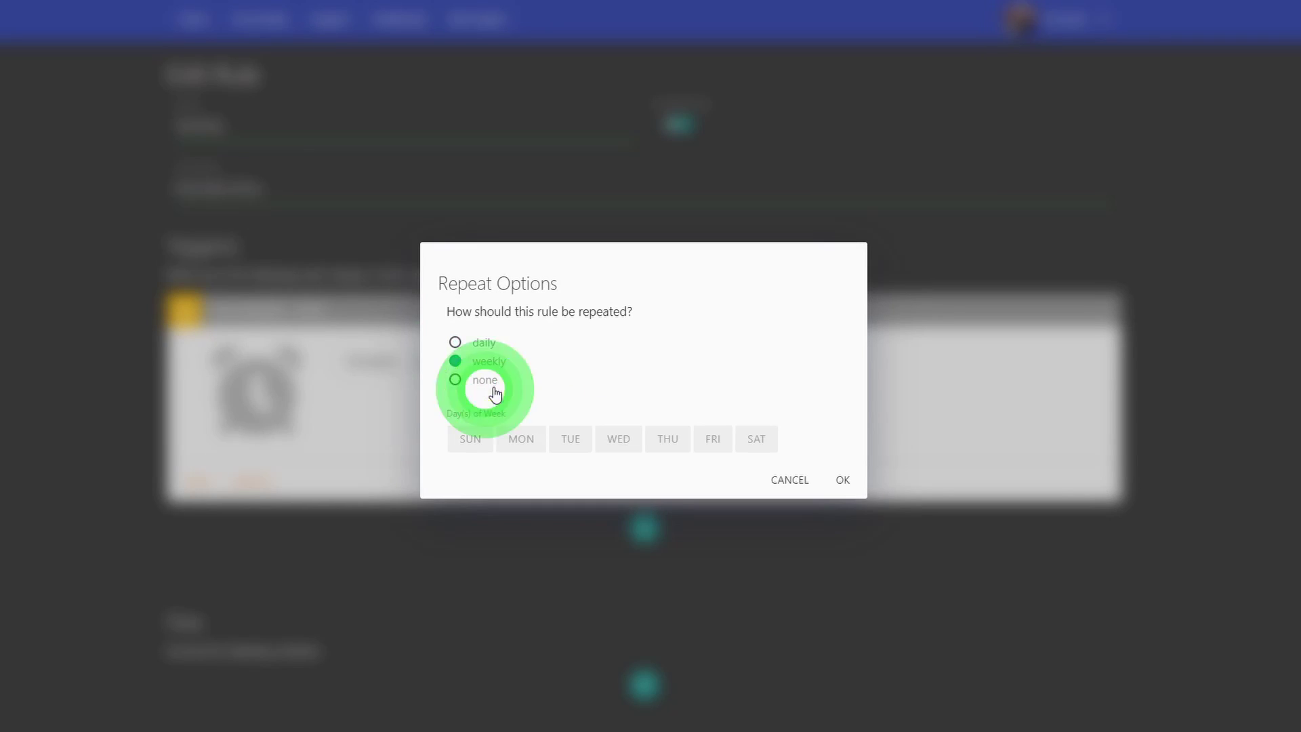
left_click(477, 444)
left_click(521, 439)
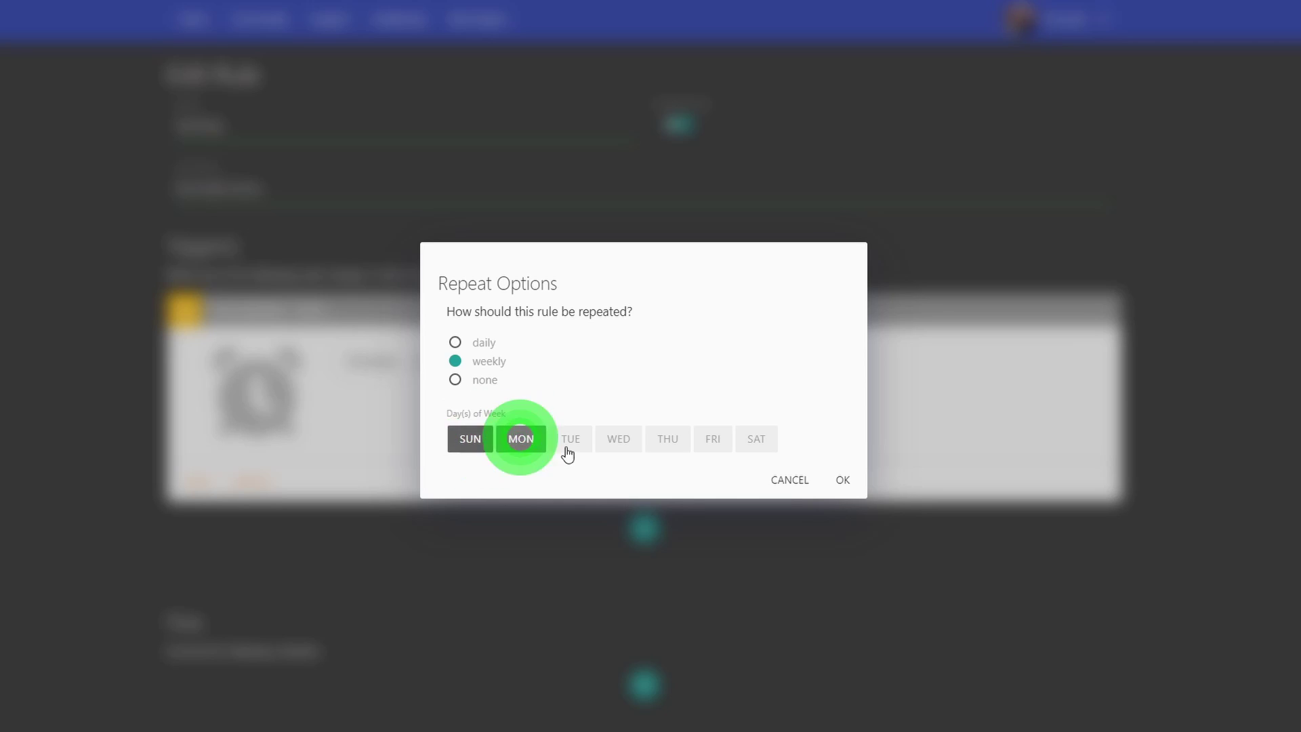
left_click(571, 440)
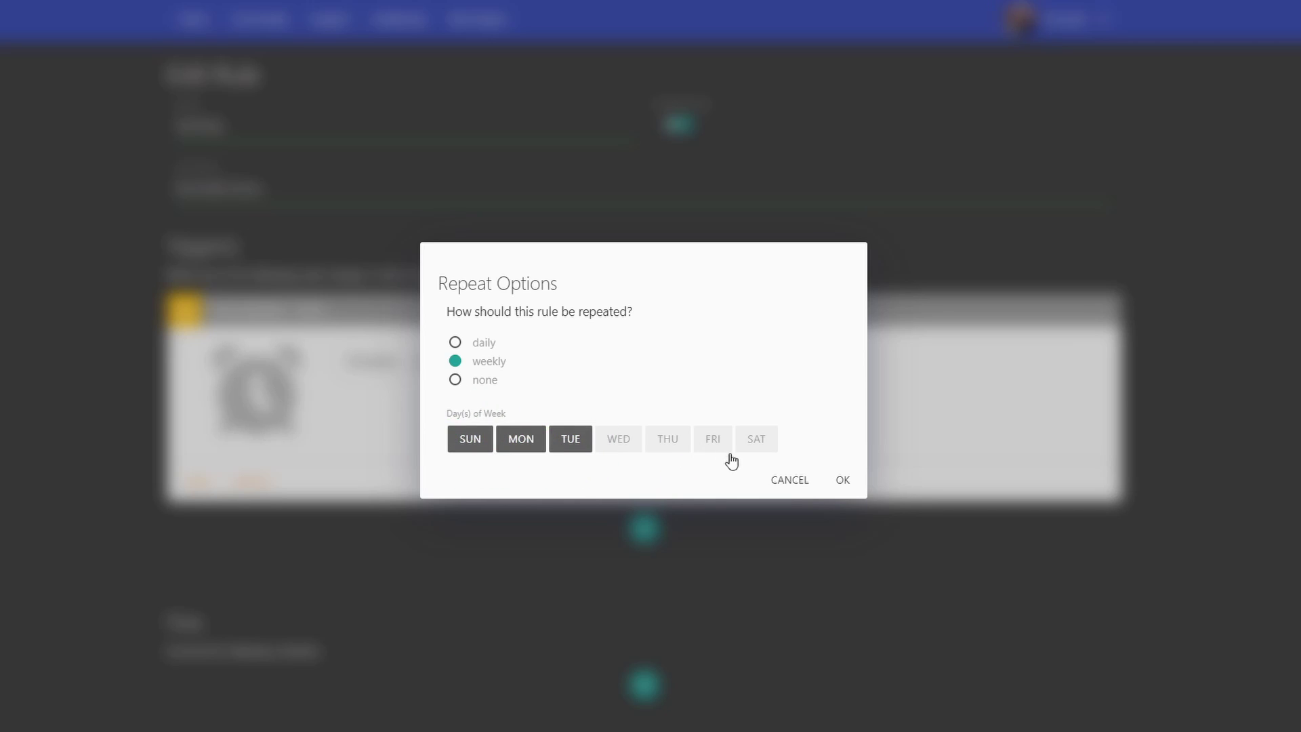
left_click(754, 440)
left_click(516, 442)
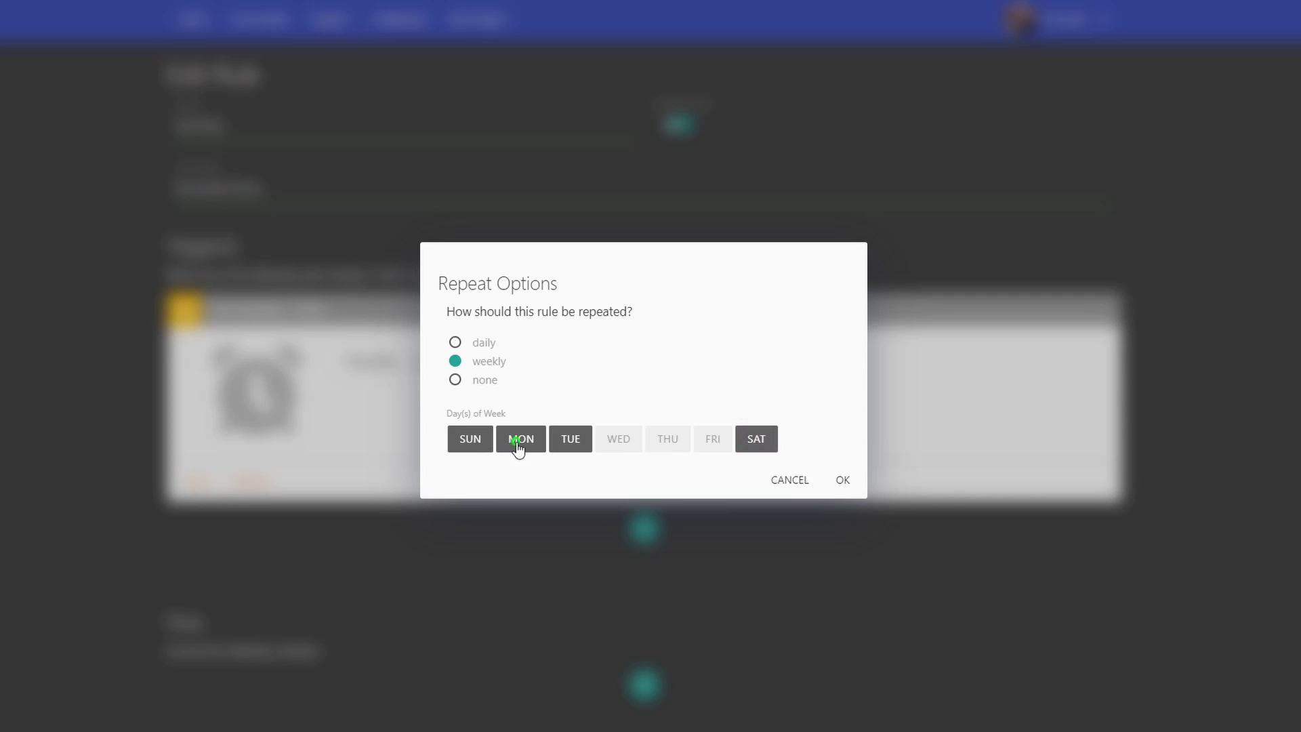
left_click(571, 440)
left_click(477, 455)
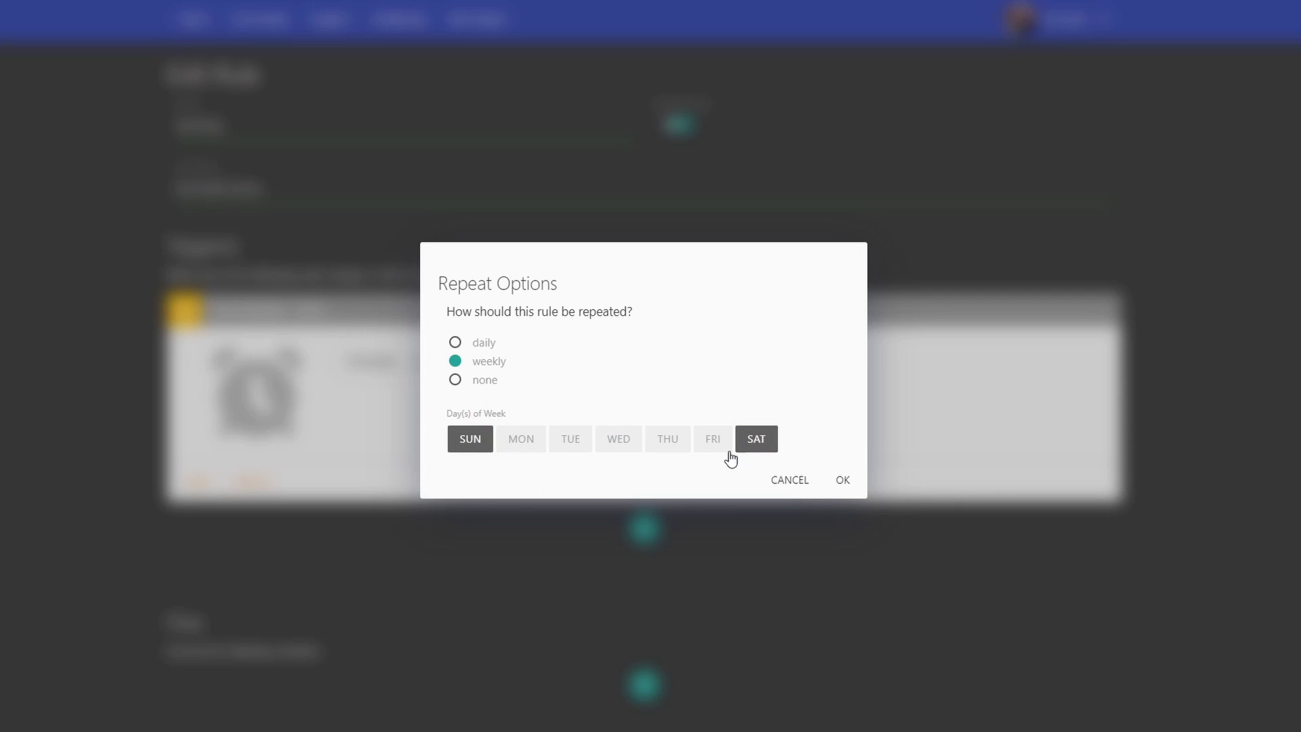
left_click(770, 472)
left_click(842, 480)
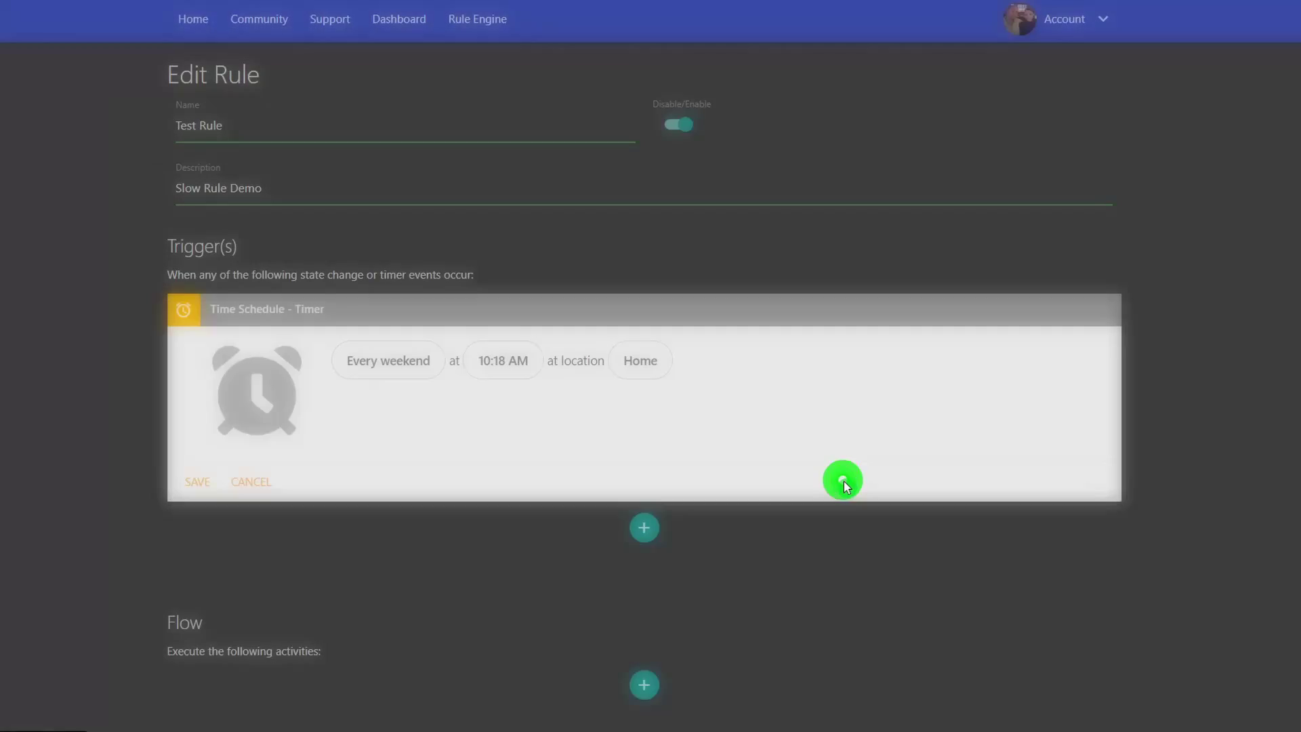
Set the timer's weekly repeat days to Monday and Tuesday only.
left_click(407, 361)
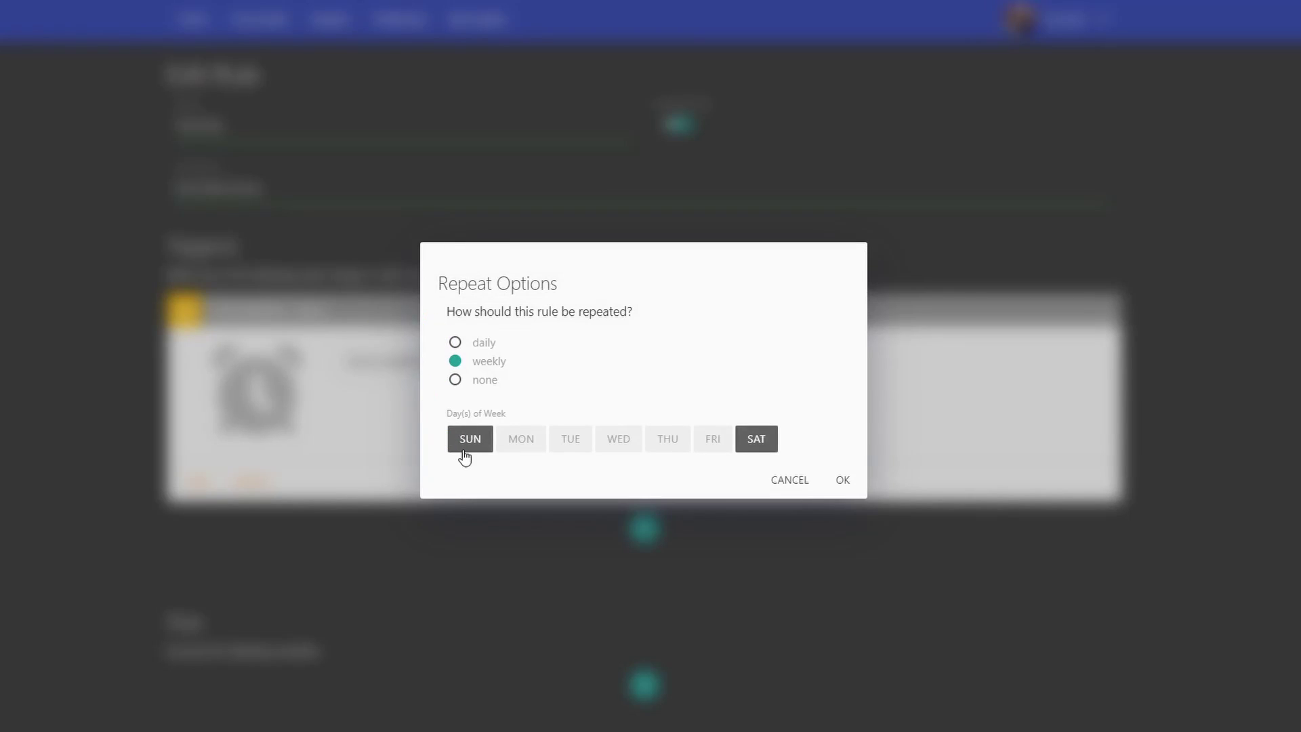
left_click(472, 420)
left_click(467, 441)
left_click(521, 442)
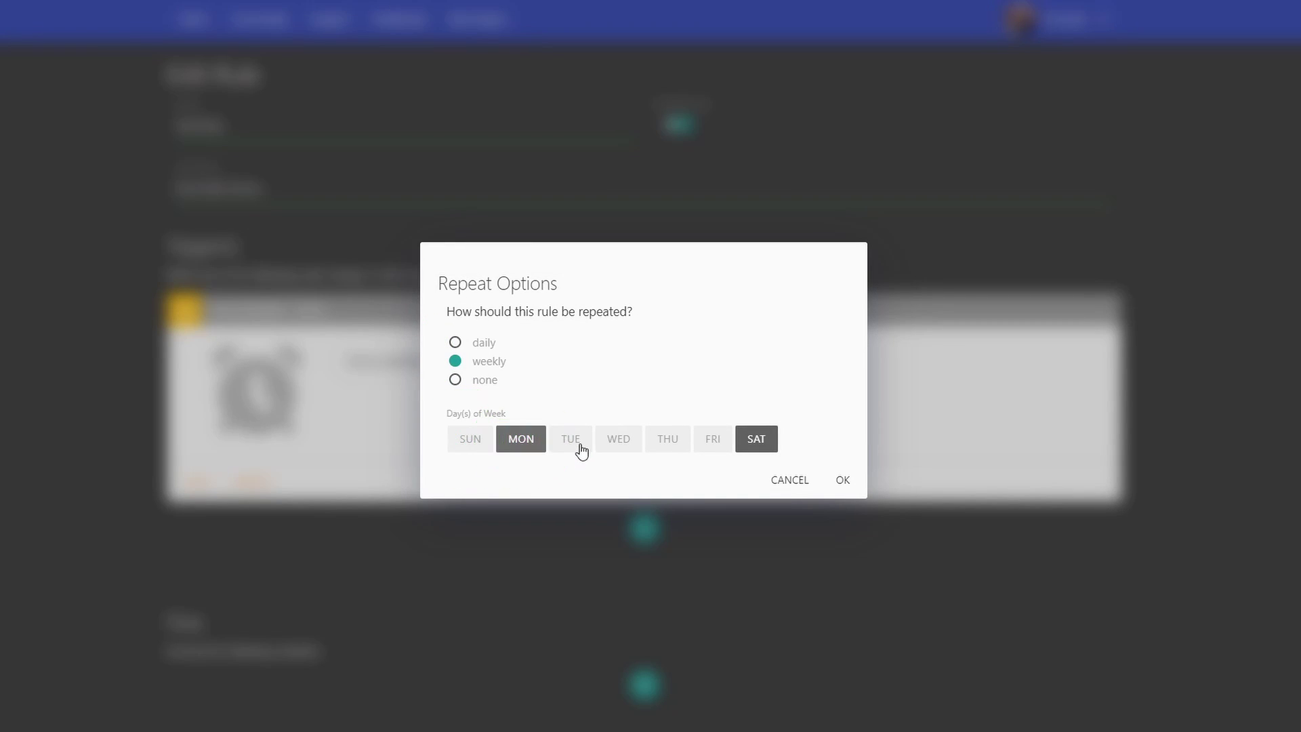
left_click(572, 444)
left_click(748, 448)
left_click(825, 525)
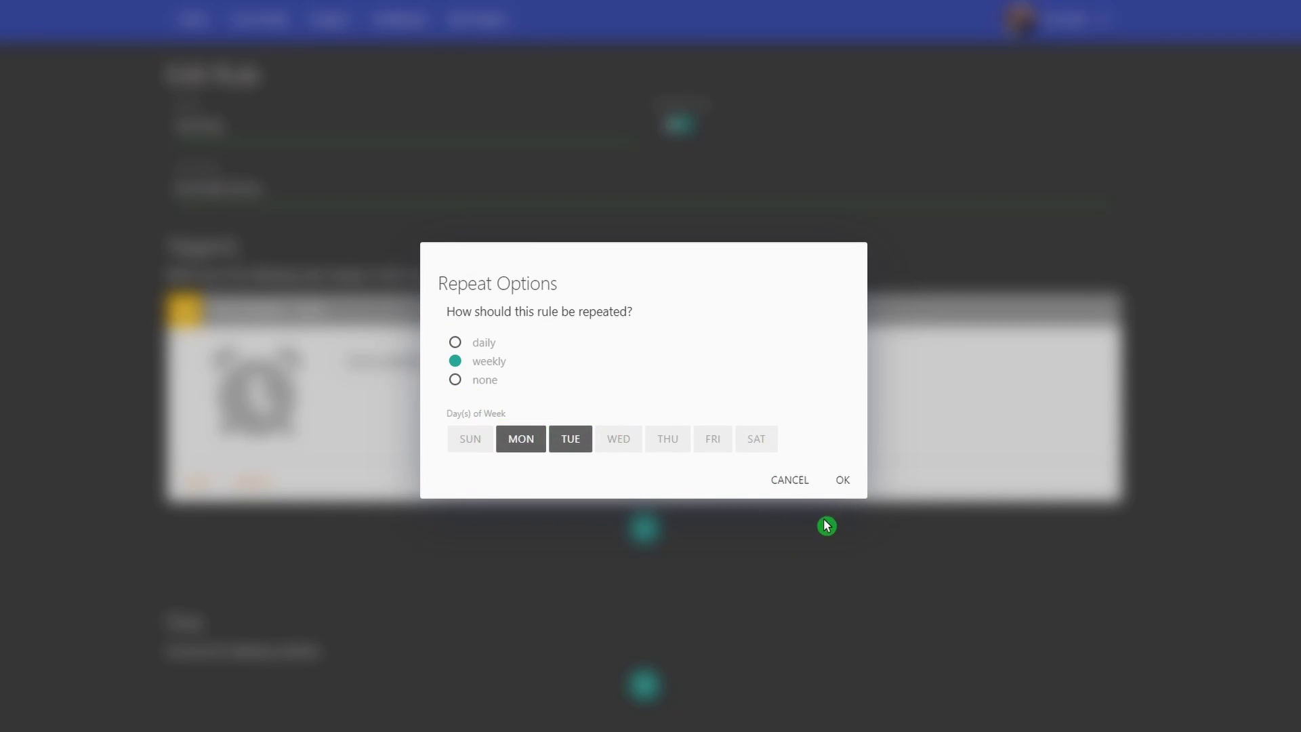
left_click(843, 481)
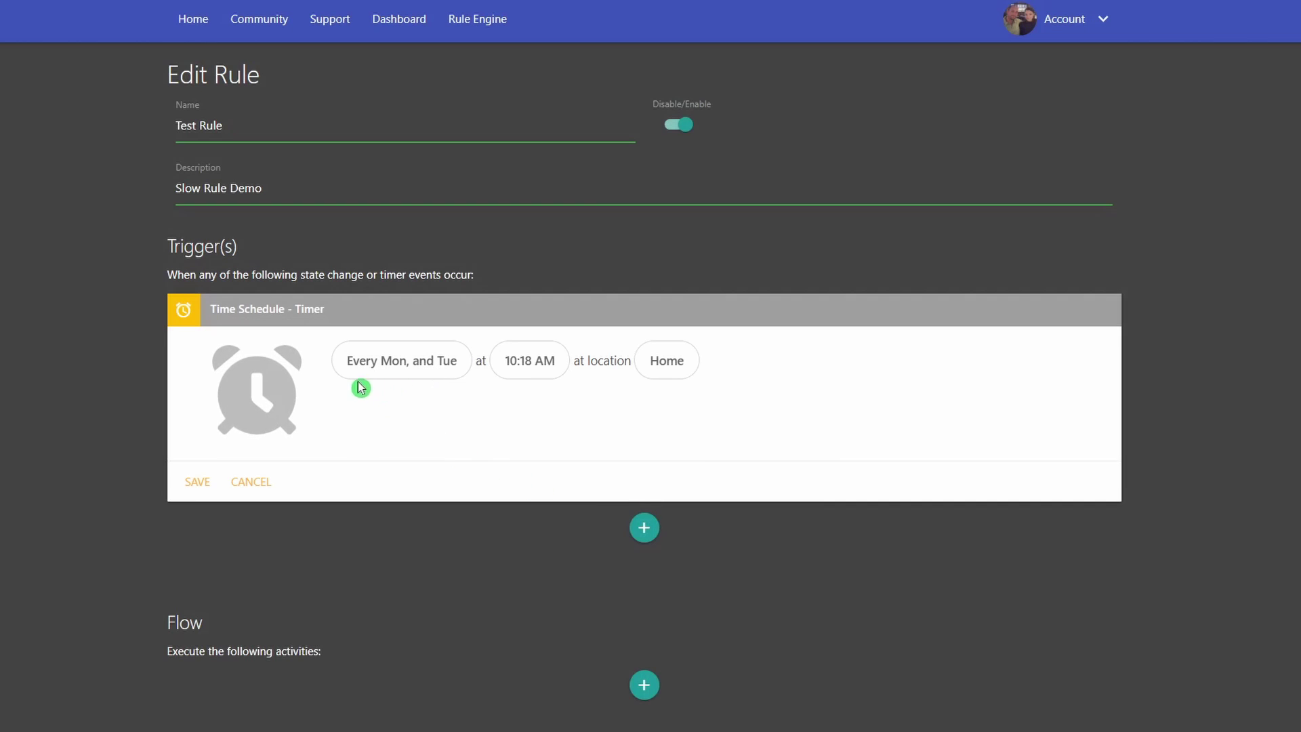
Add Wednesday, Thursday and Friday to the timer's weekly repeat days.
left_click(396, 366)
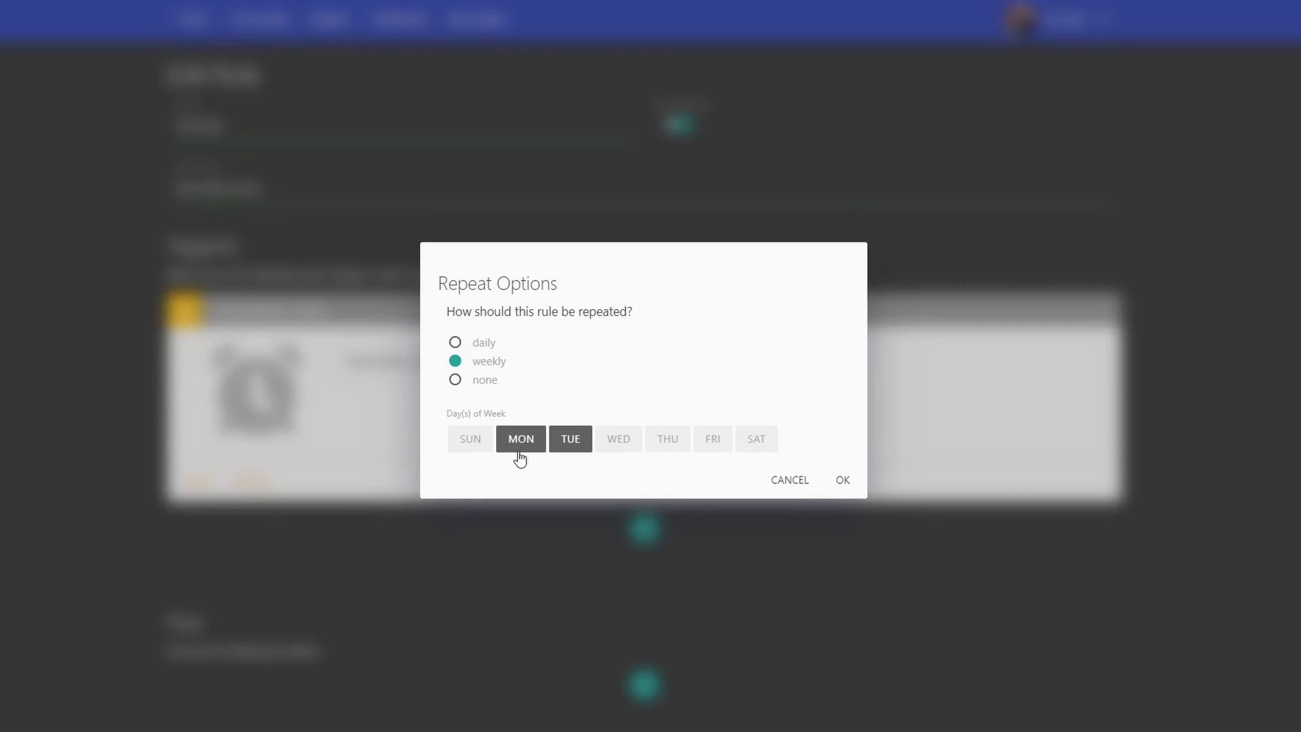
left_click(608, 434)
left_click(666, 434)
left_click(713, 437)
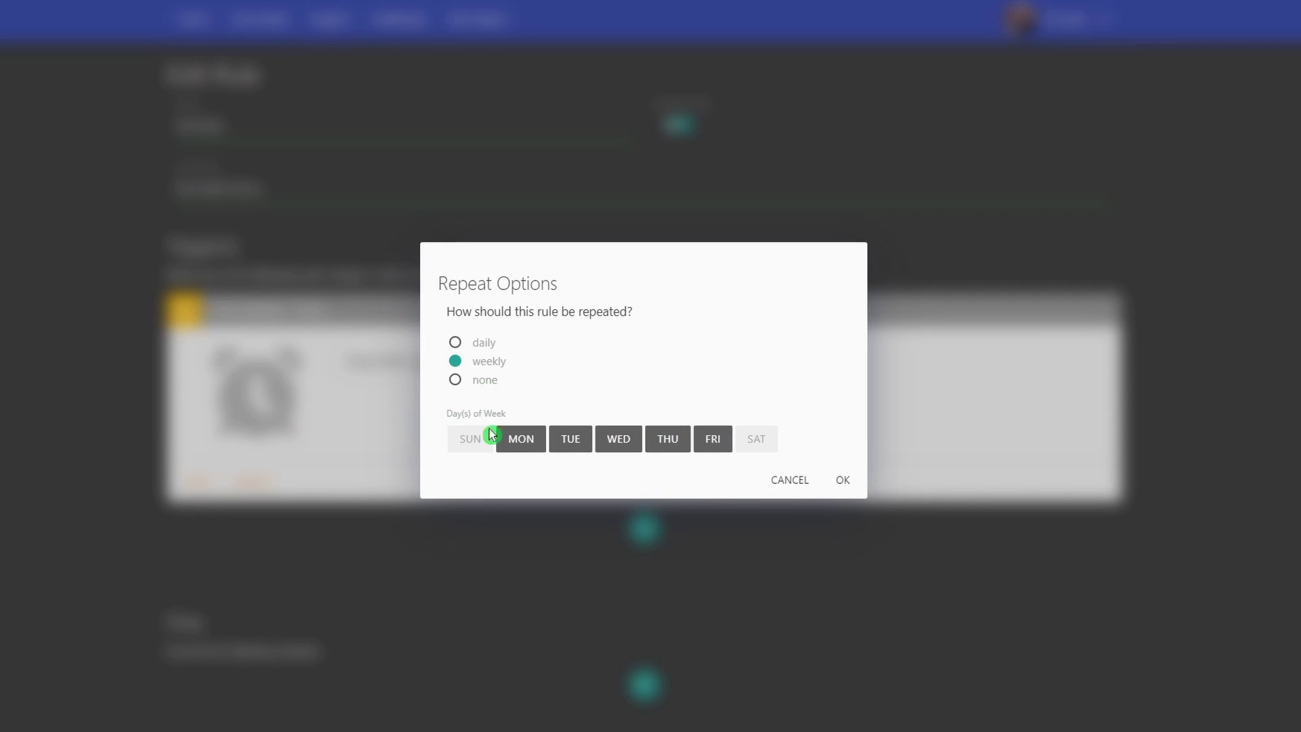
left_click(843, 482)
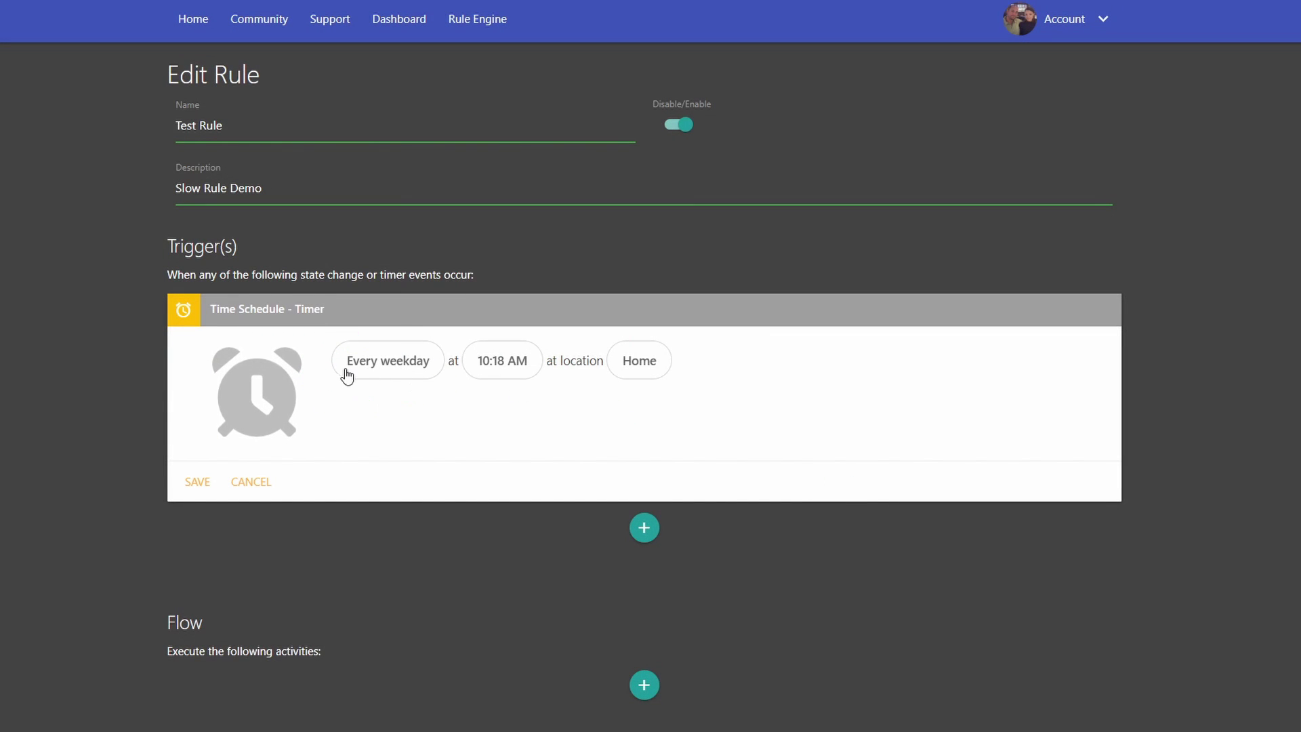
Set the weekday timer's time to 6:30 AM in the time picker.
left_click(500, 366)
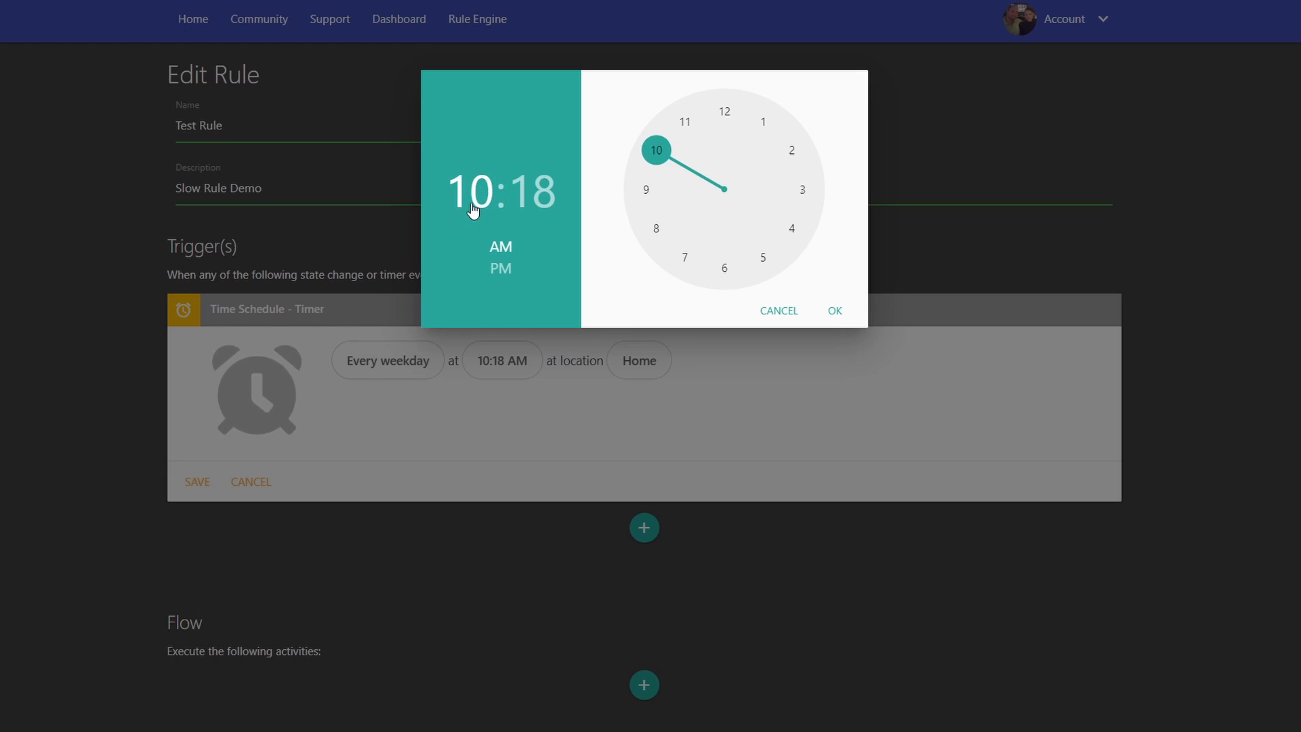
left_click(688, 134)
left_click_drag(689, 137, 732, 272)
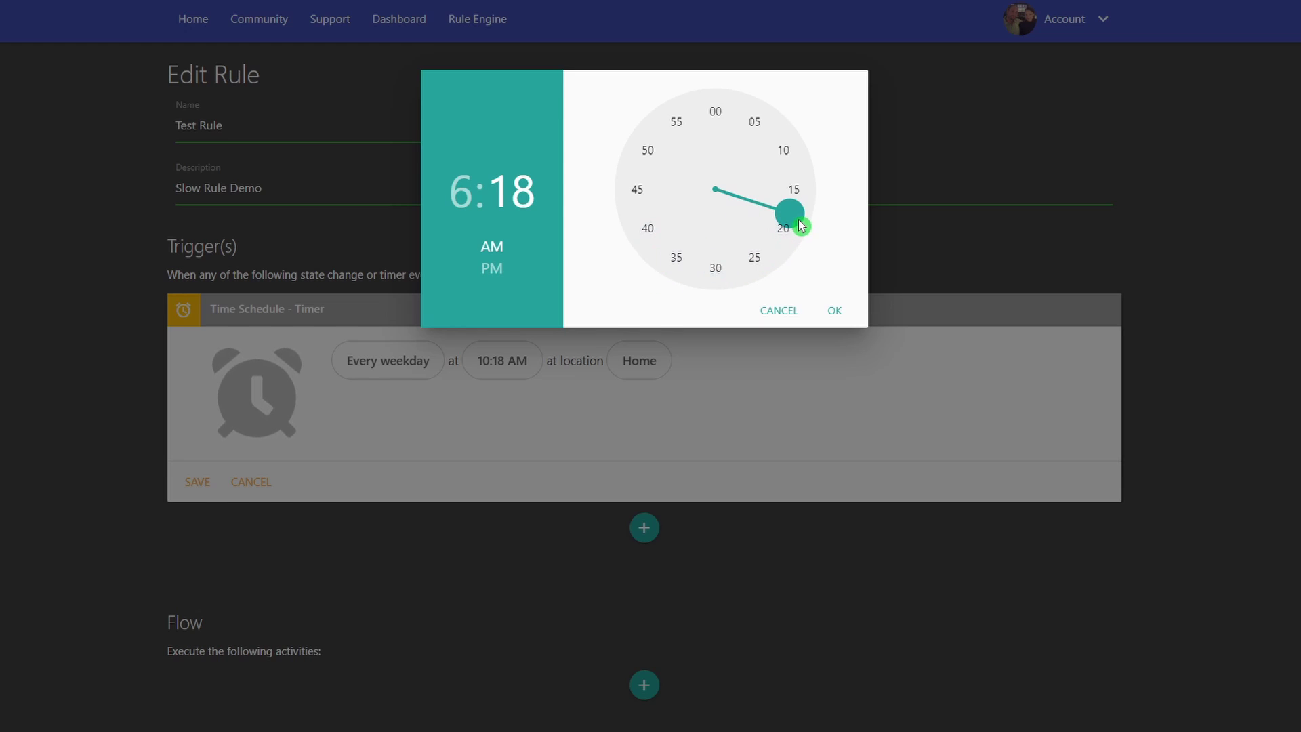
left_click_drag(800, 219, 718, 275)
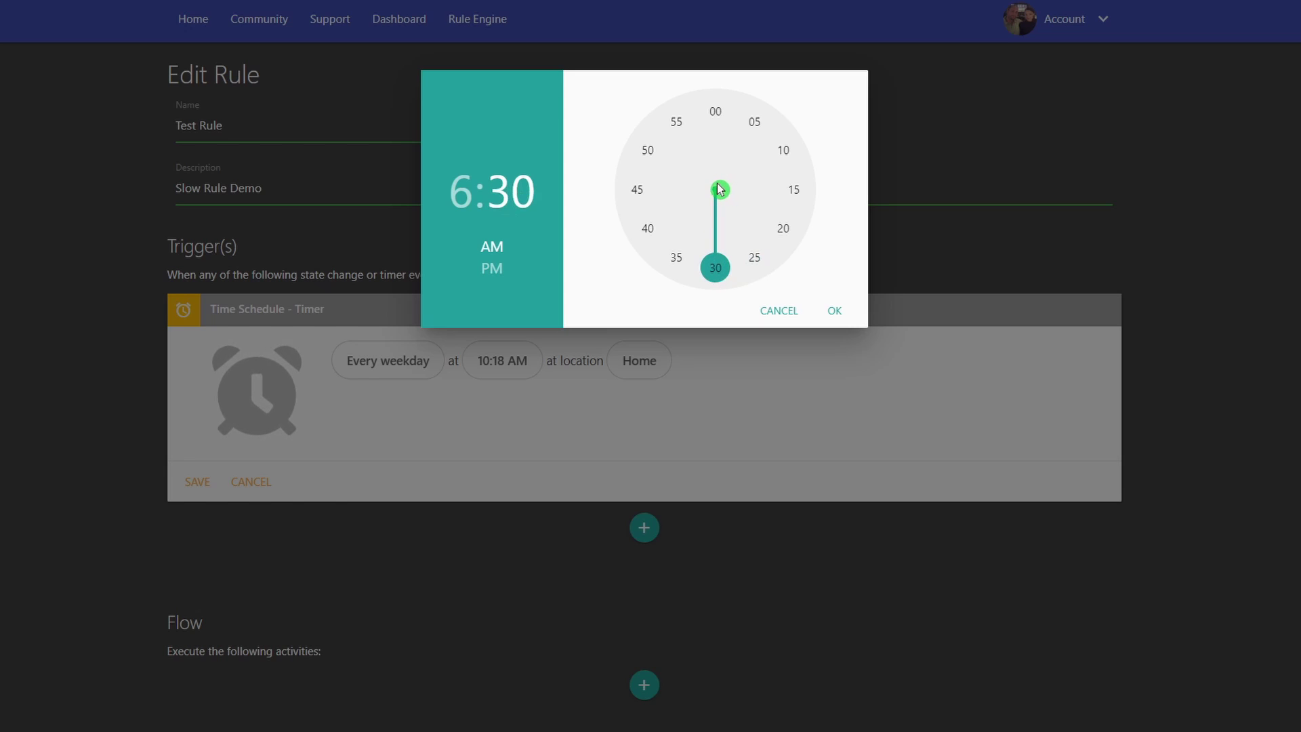
Change the timer's hour to 5, try switching between AM and PM, and apply 5:30 AM.
left_click(461, 196)
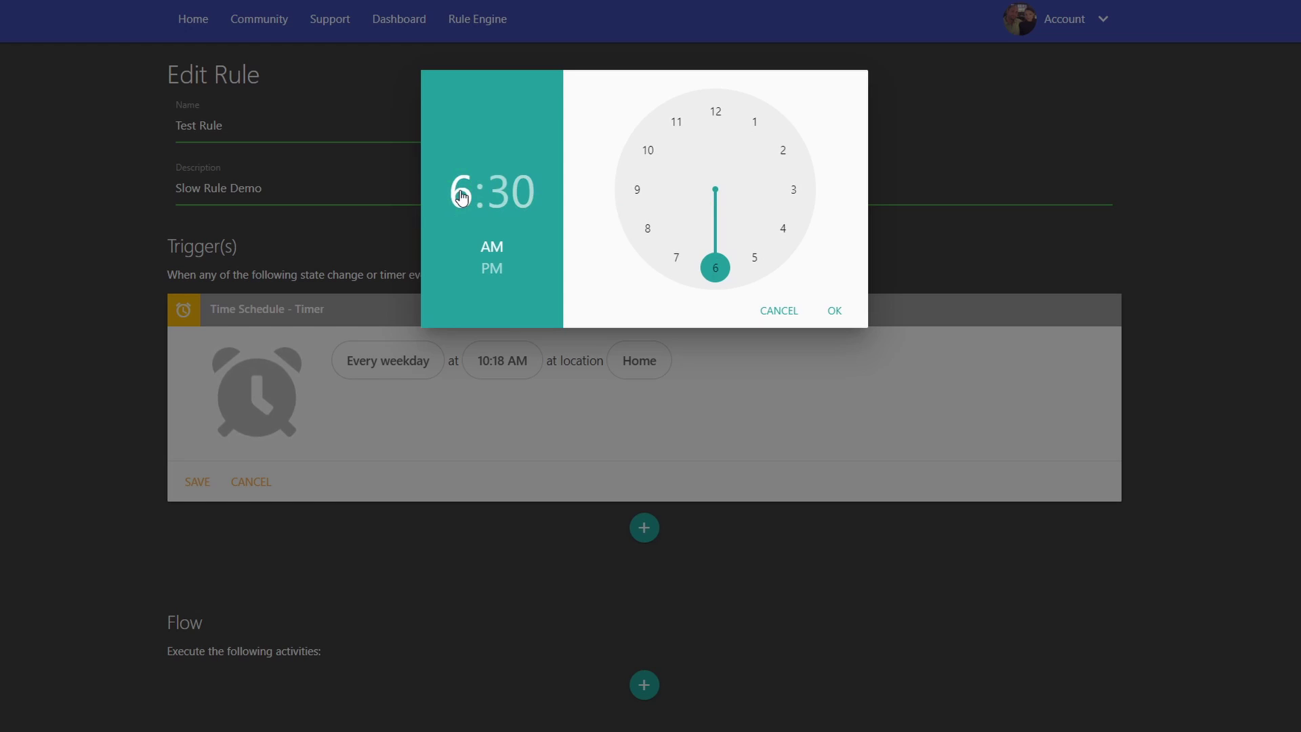
left_click(754, 261)
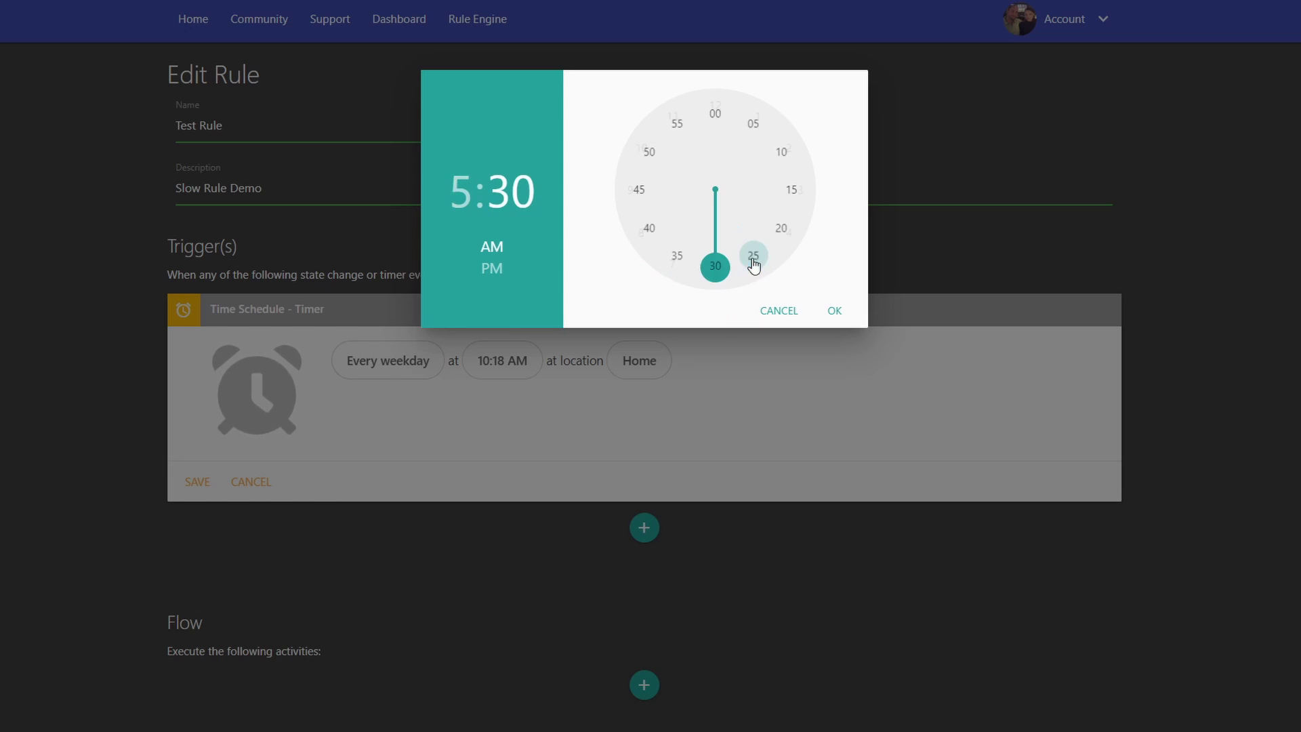
left_click(706, 234)
left_click(504, 245)
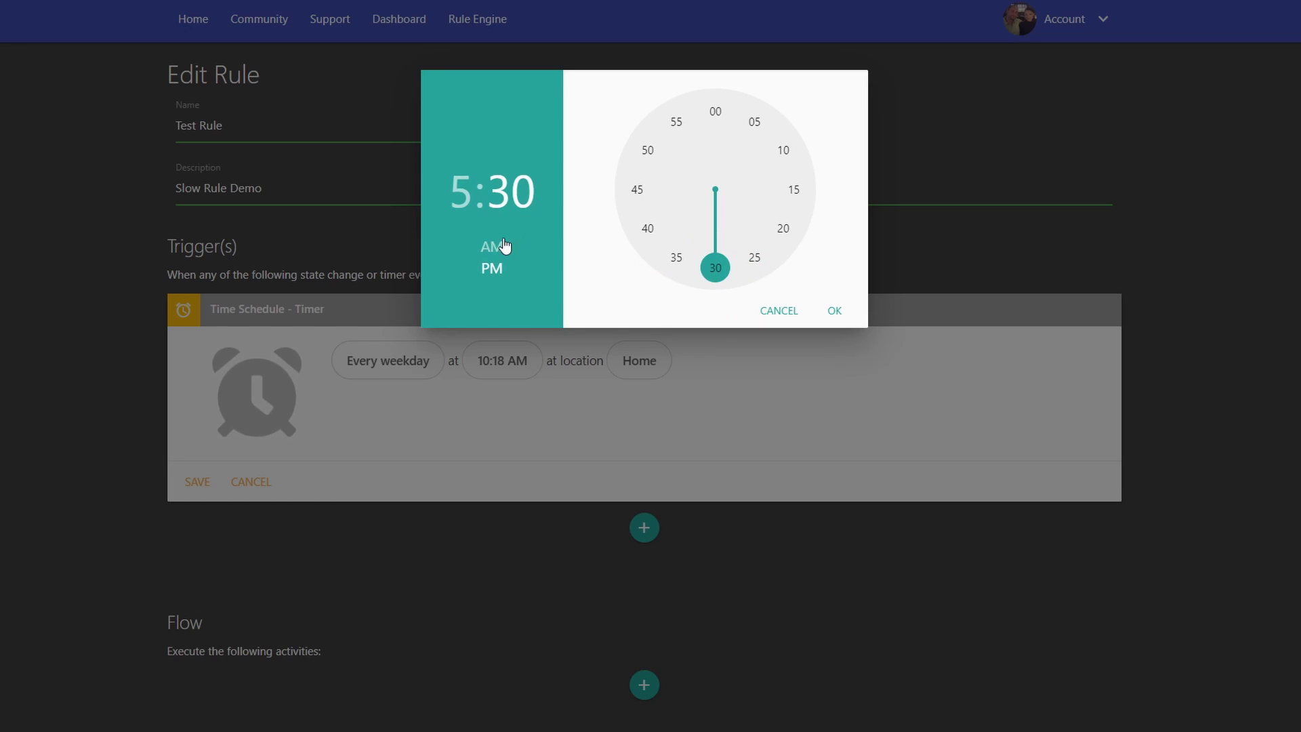
left_click(499, 251)
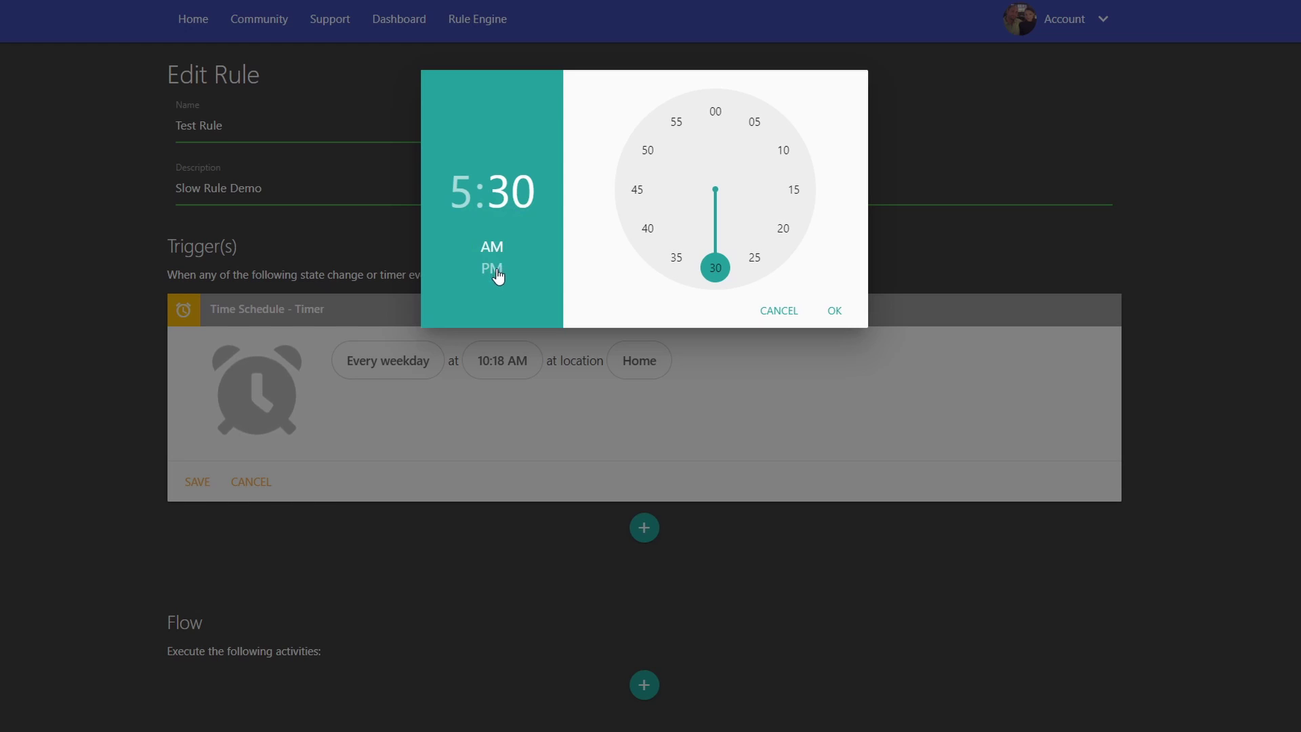
left_click(495, 271)
left_click(492, 249)
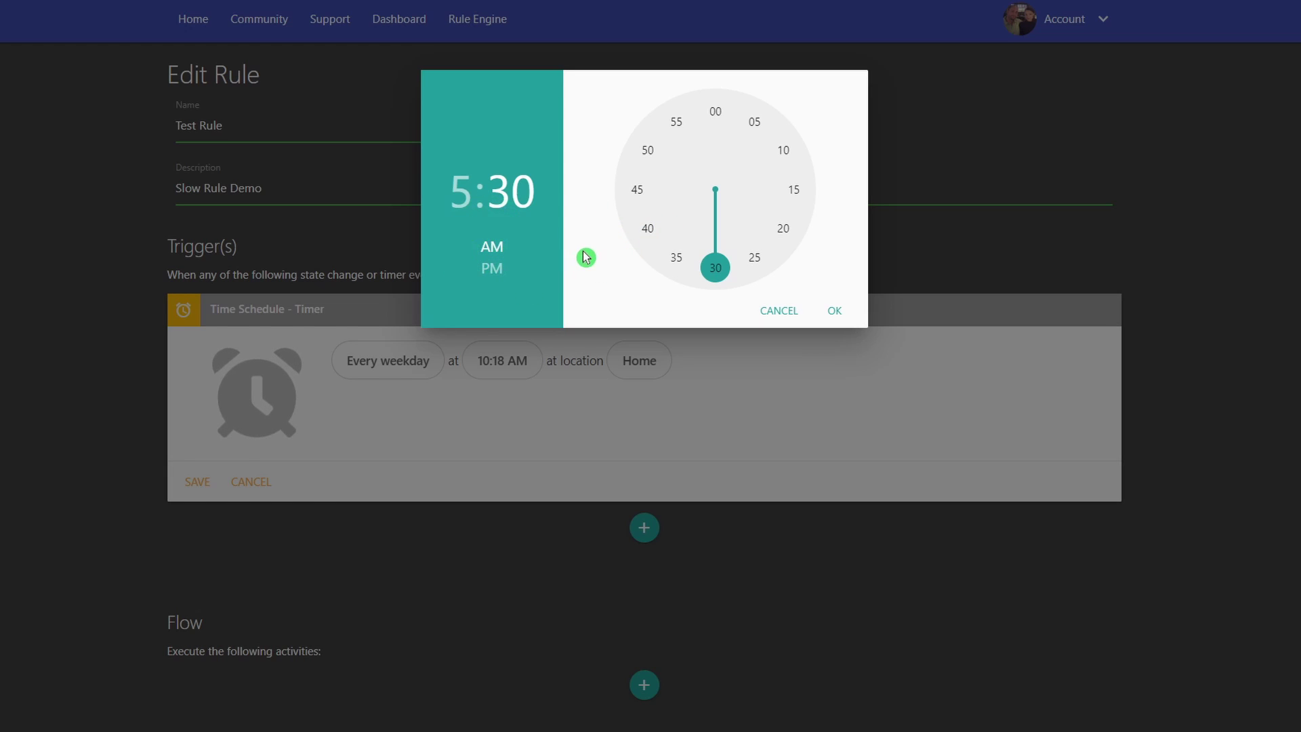
left_click(858, 287)
left_click(833, 313)
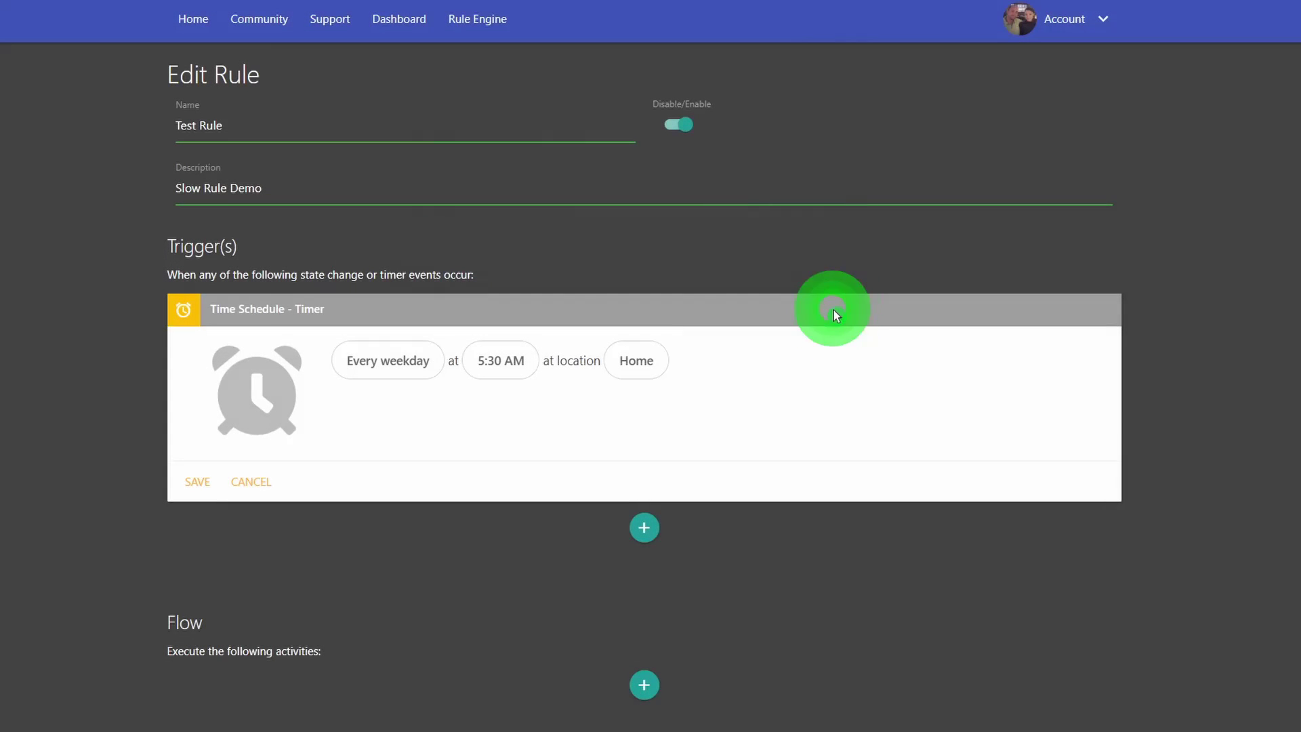
Replace the timer with a Sunrise time trigger and set its offset to 30 minutes before sunrise.
left_click(637, 378)
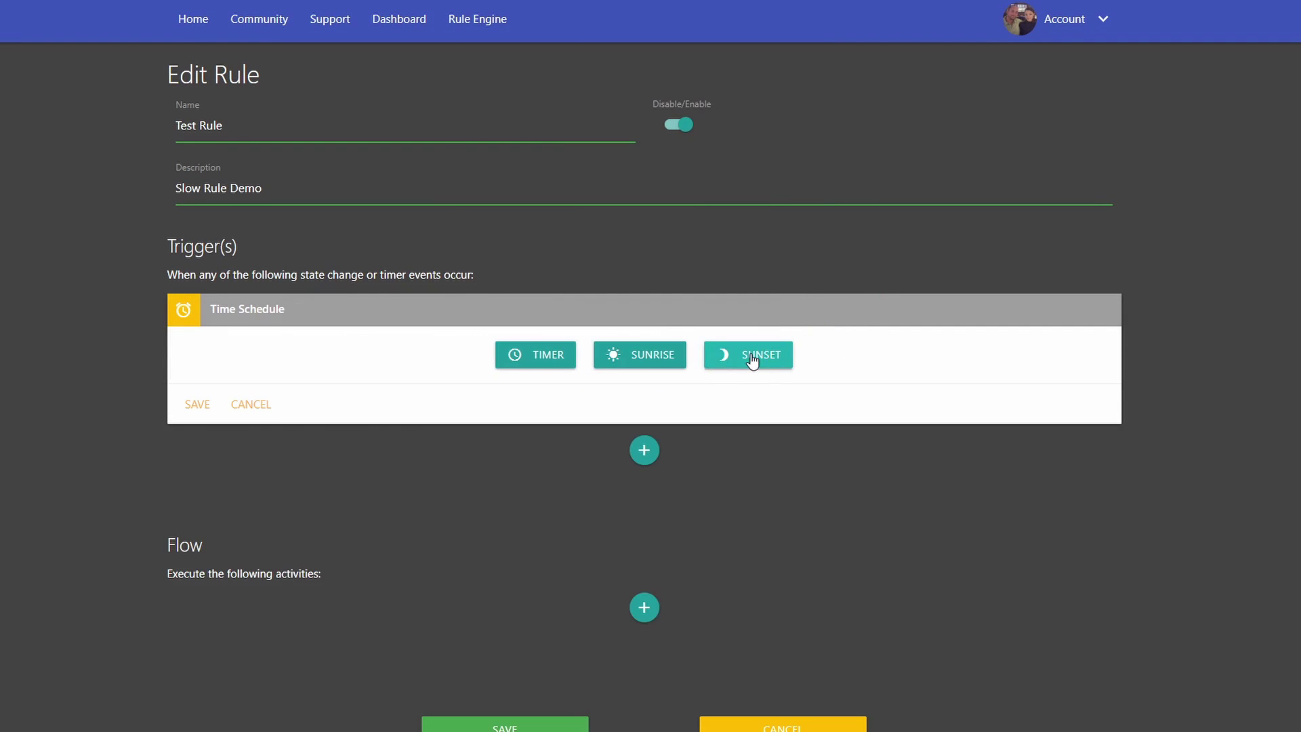
left_click(650, 360)
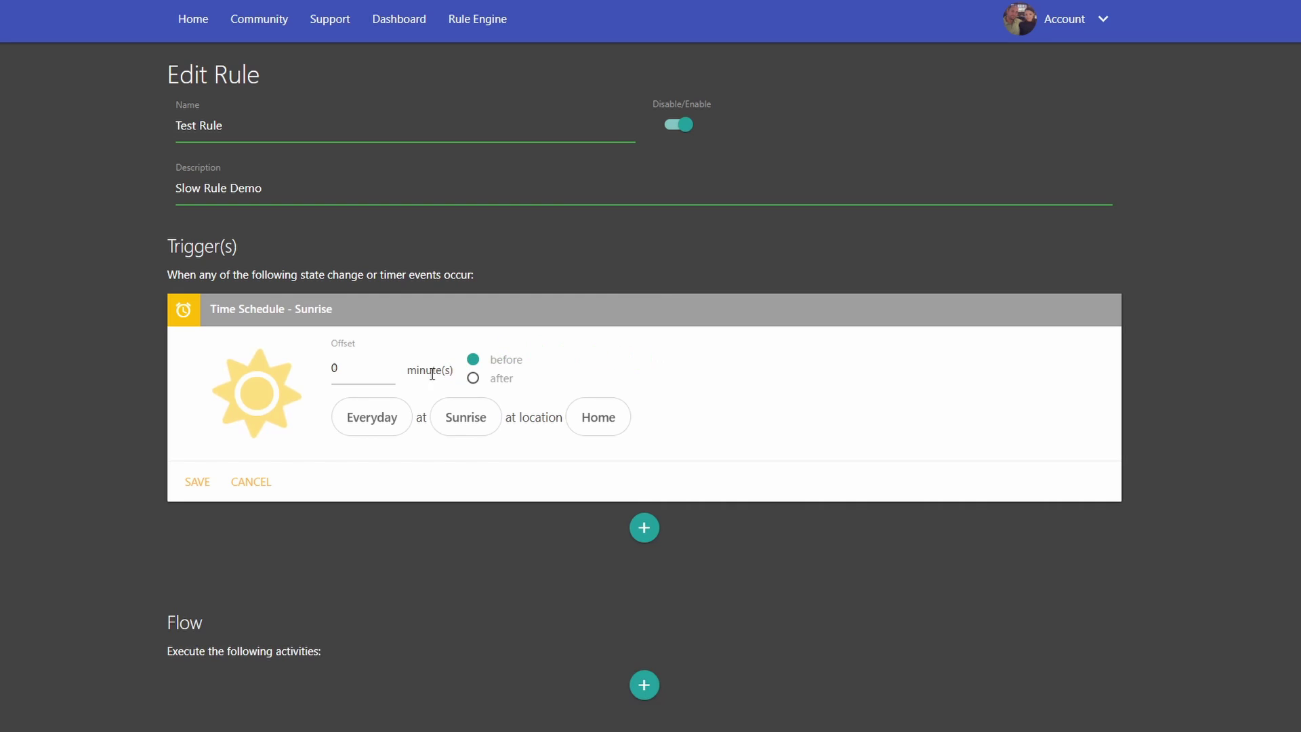
left_click(256, 373)
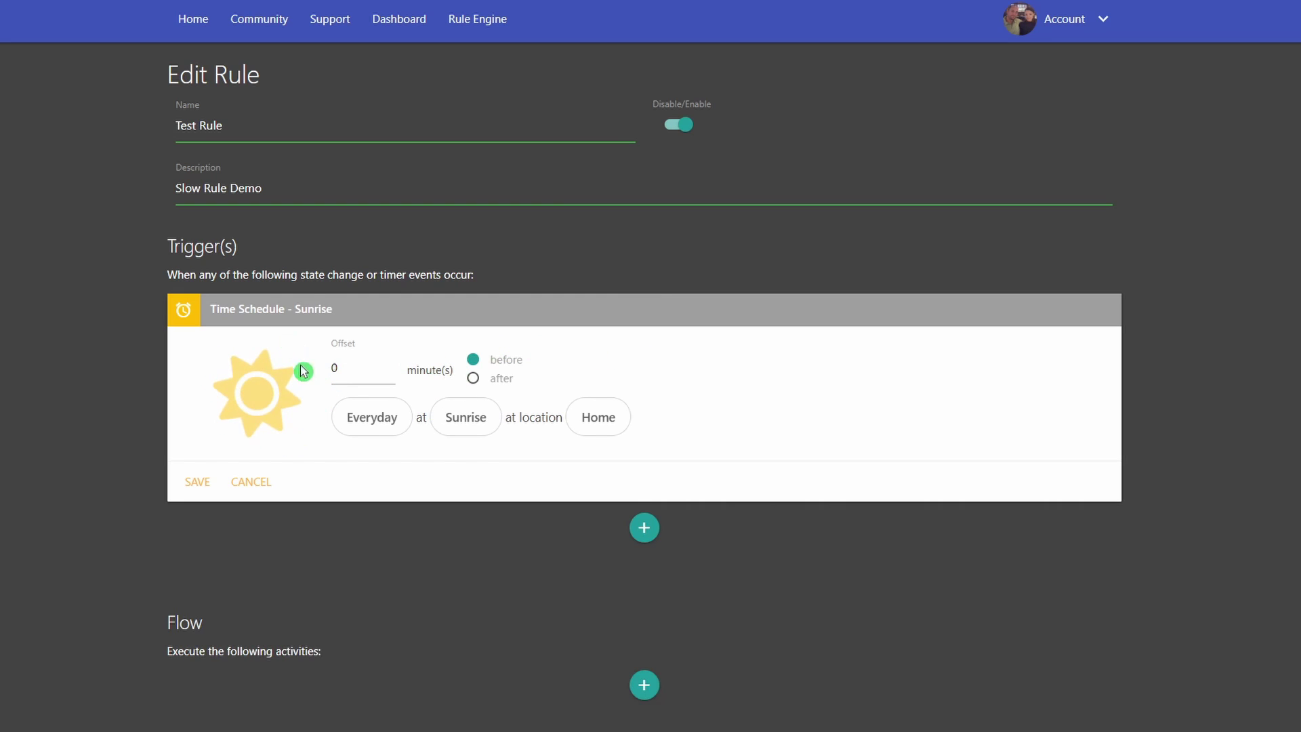
left_click(309, 389)
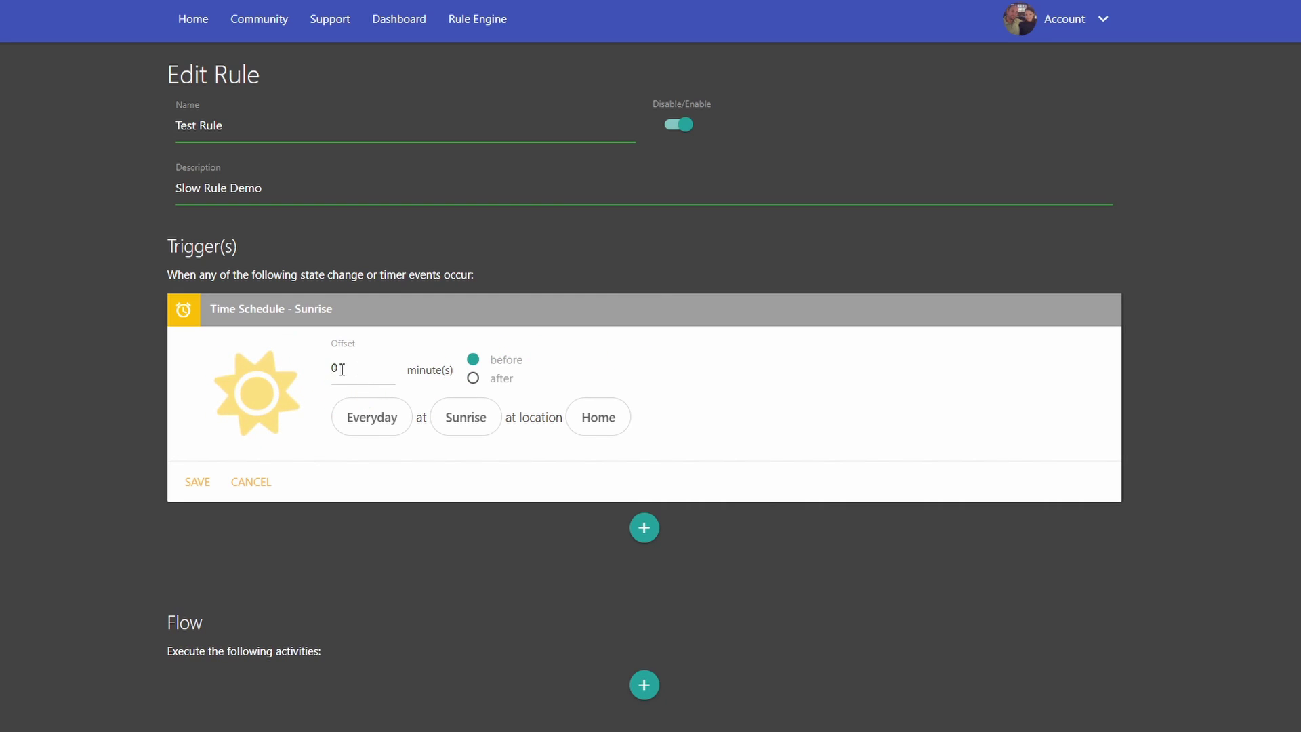
left_click(334, 374)
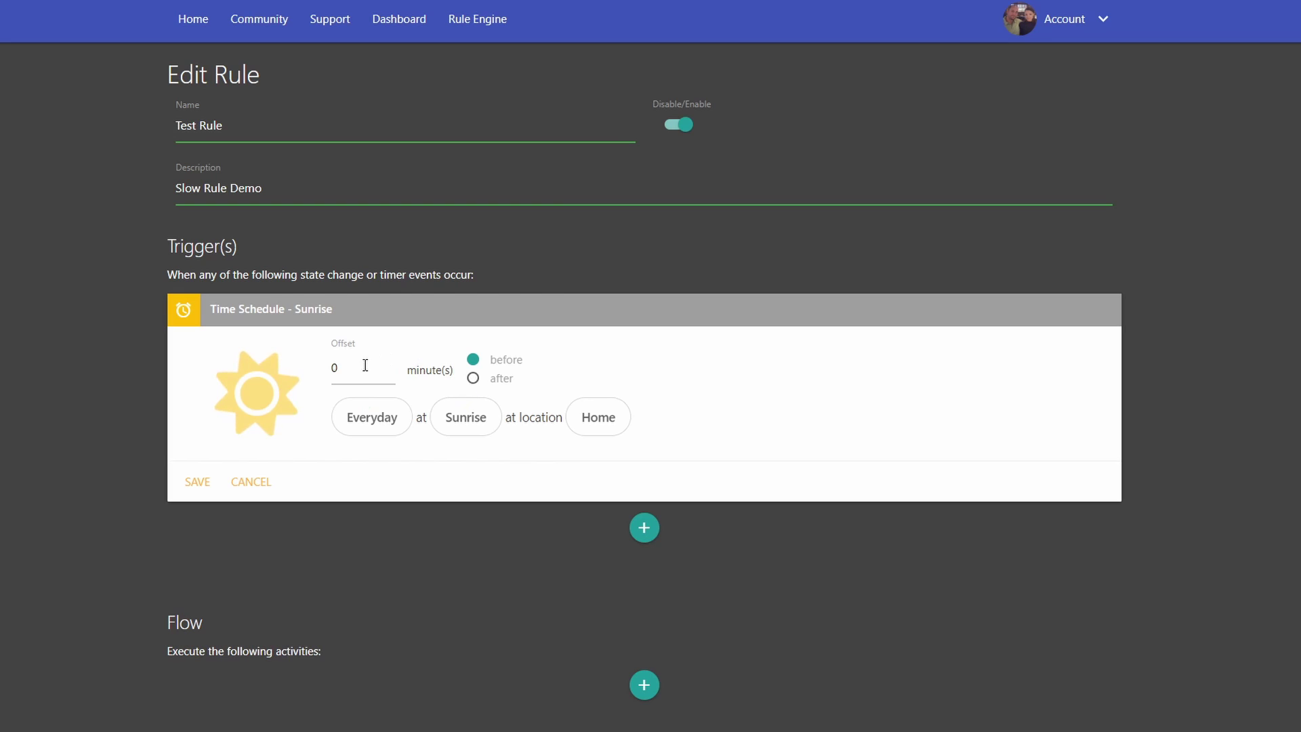
double_click(364, 369)
type("30")
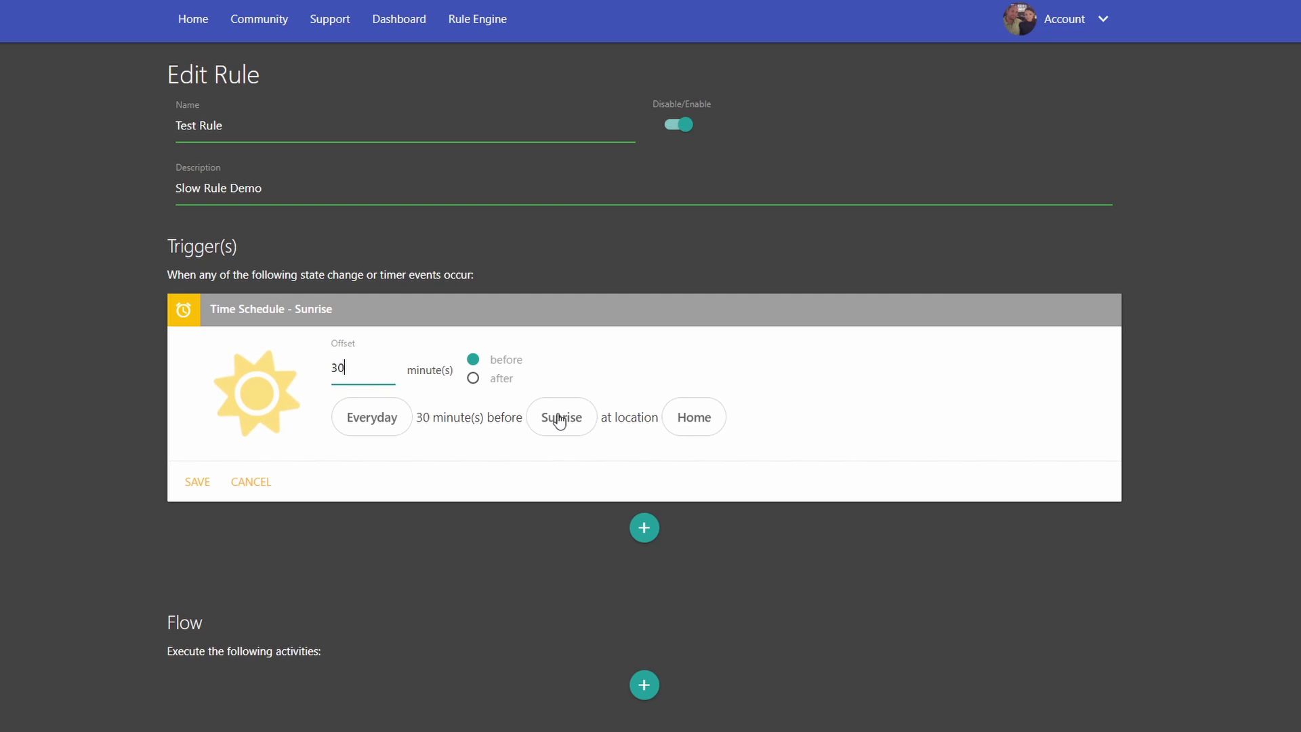
Switch the sunrise trigger's 30-minute offset to after sunrise and highlight that word in the trigger sentence.
left_click(473, 379)
left_click(434, 430)
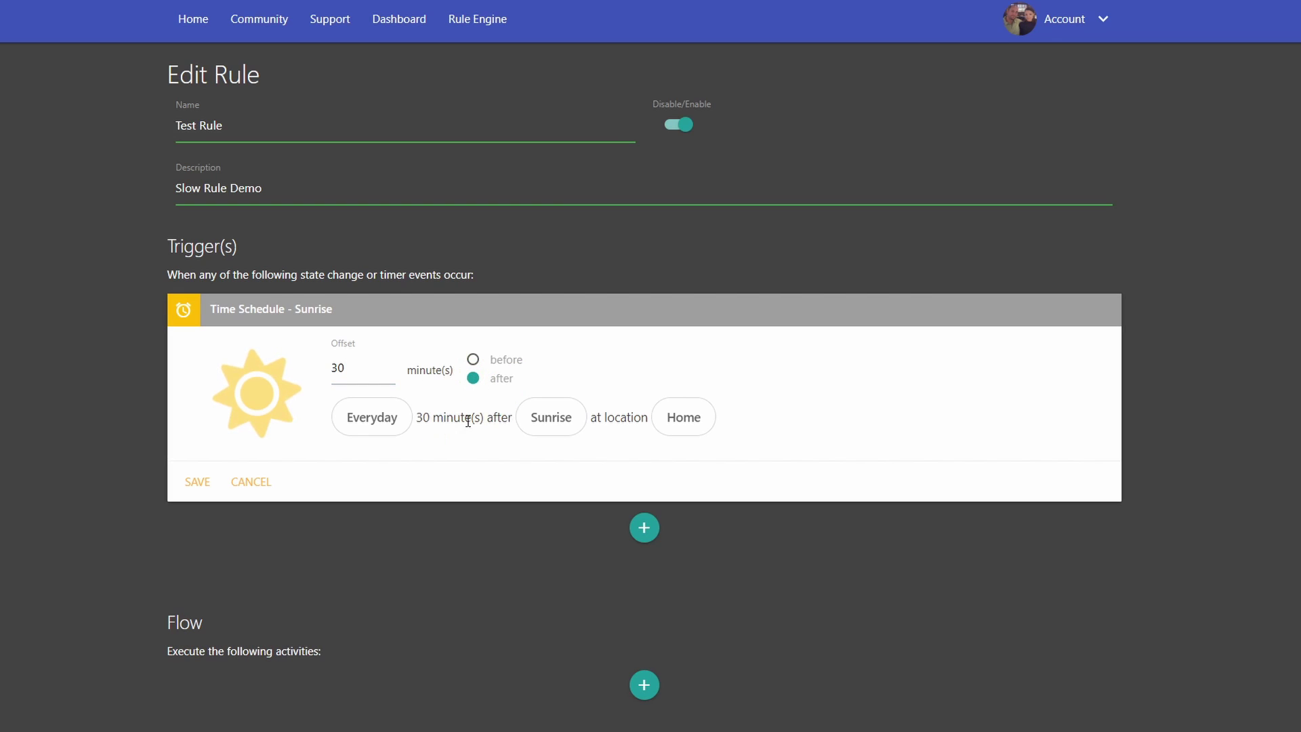
left_click_drag(488, 416, 510, 416)
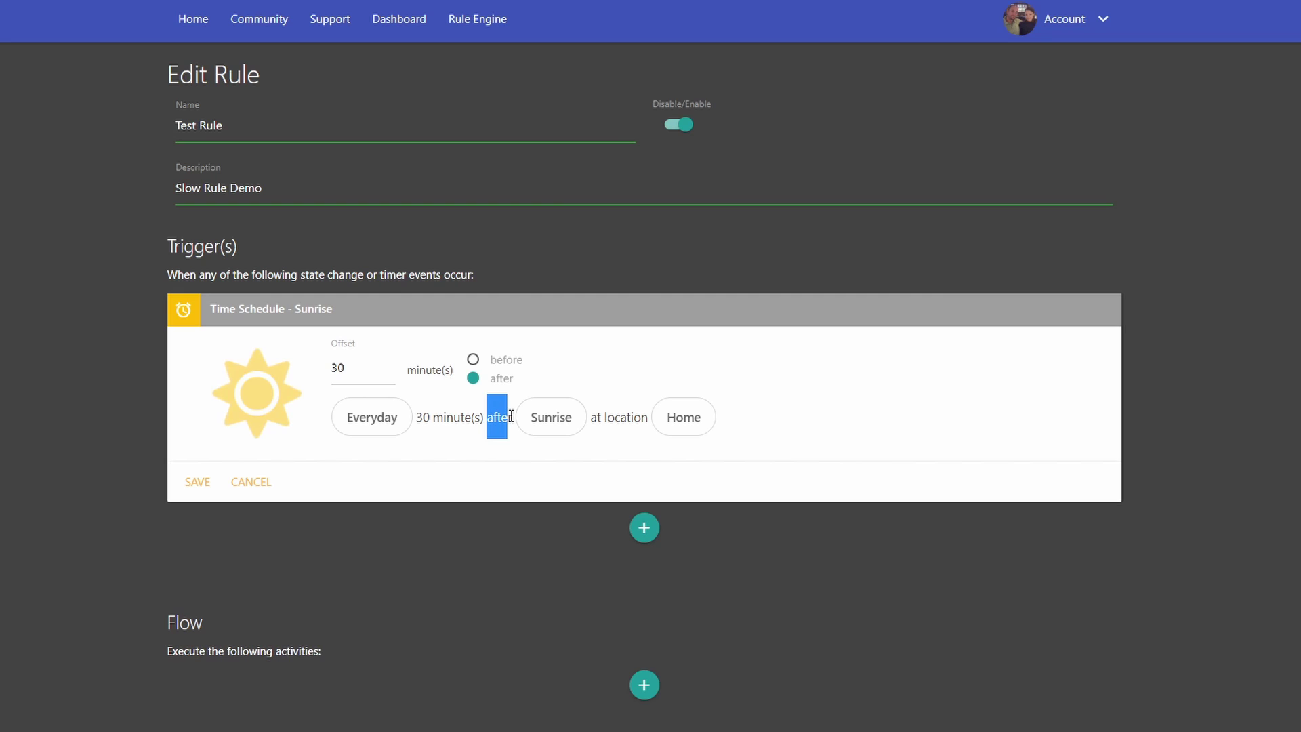
Set the sunrise trigger's offset to 0 minutes.
left_click(366, 369)
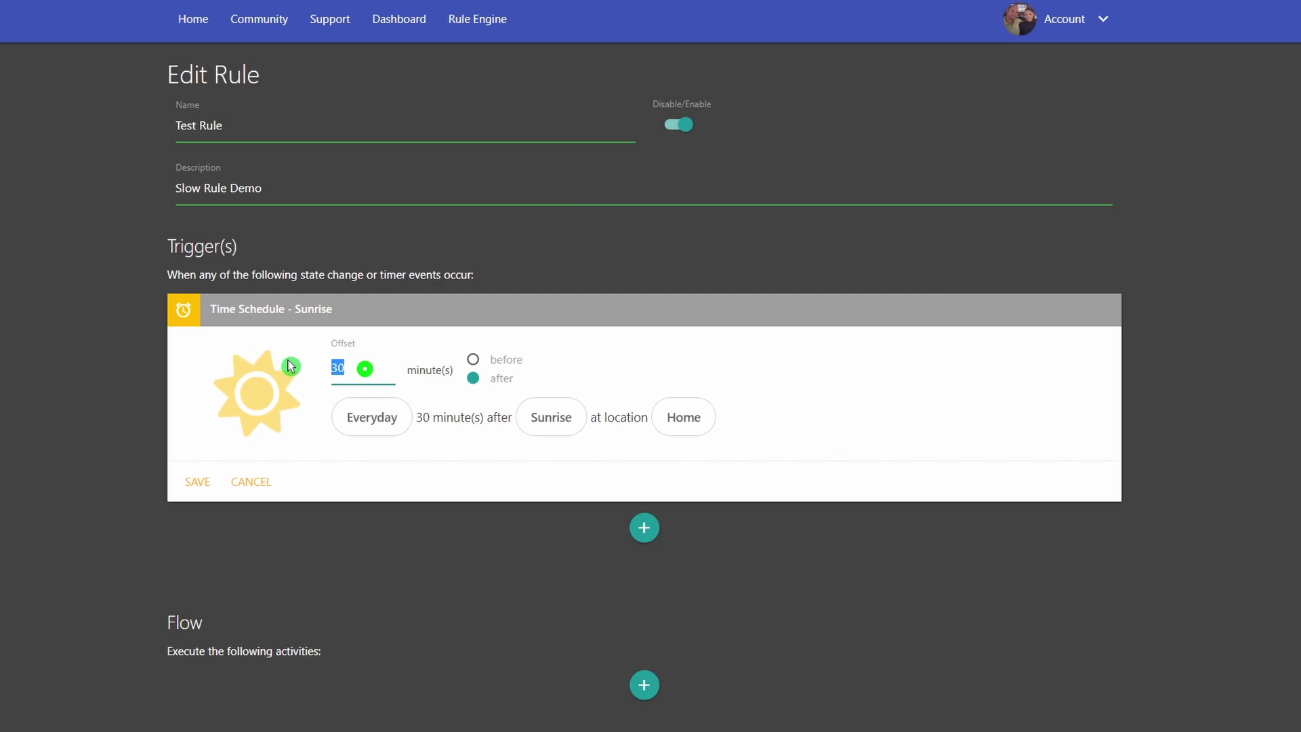
left_click_drag(363, 366, 288, 368)
type("0")
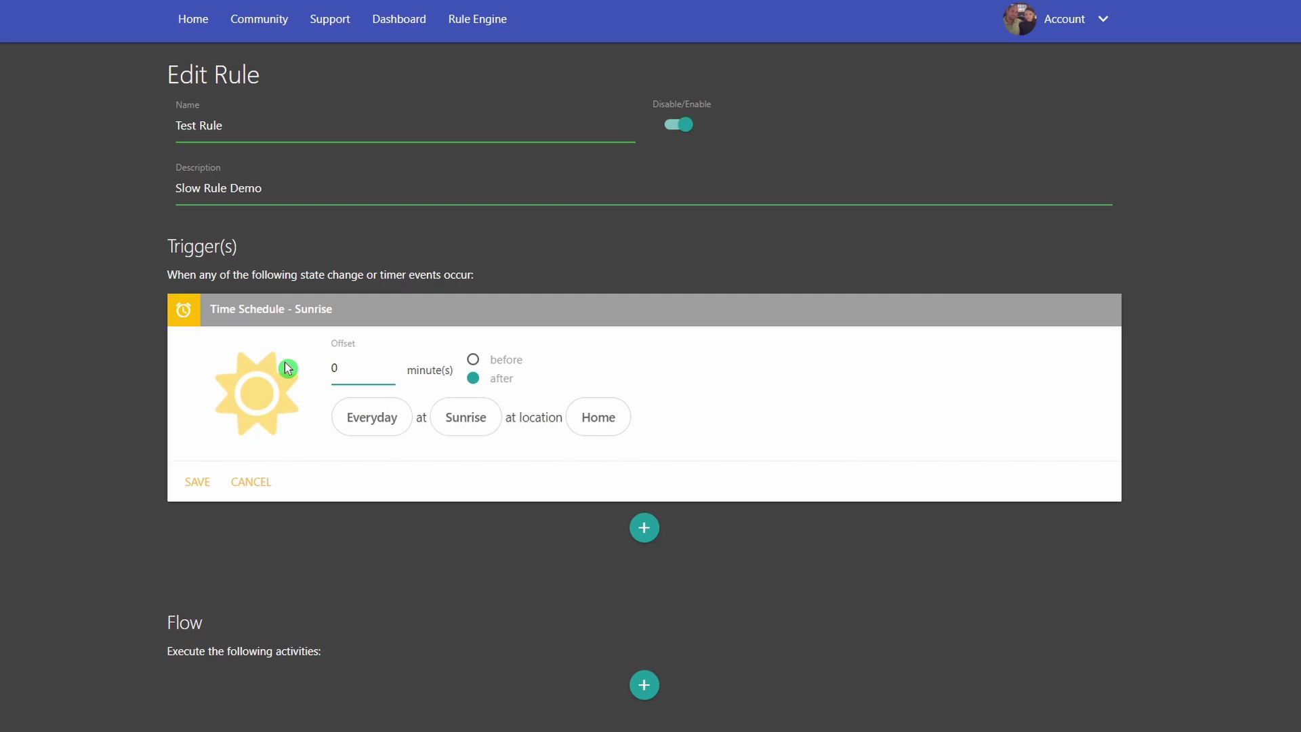
Try the sunrise trigger's none repeat option, then set it to repeat weekly on Sunday and Saturday.
left_click(383, 419)
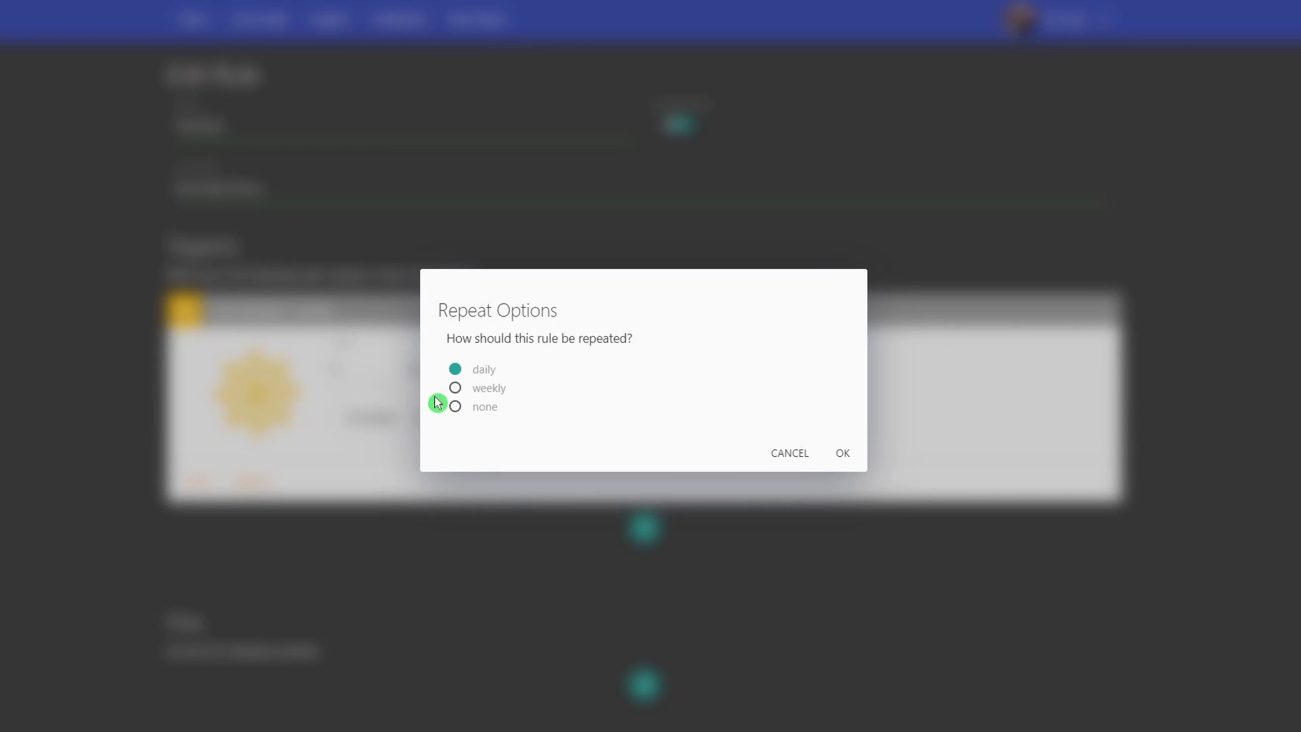
left_click(489, 391)
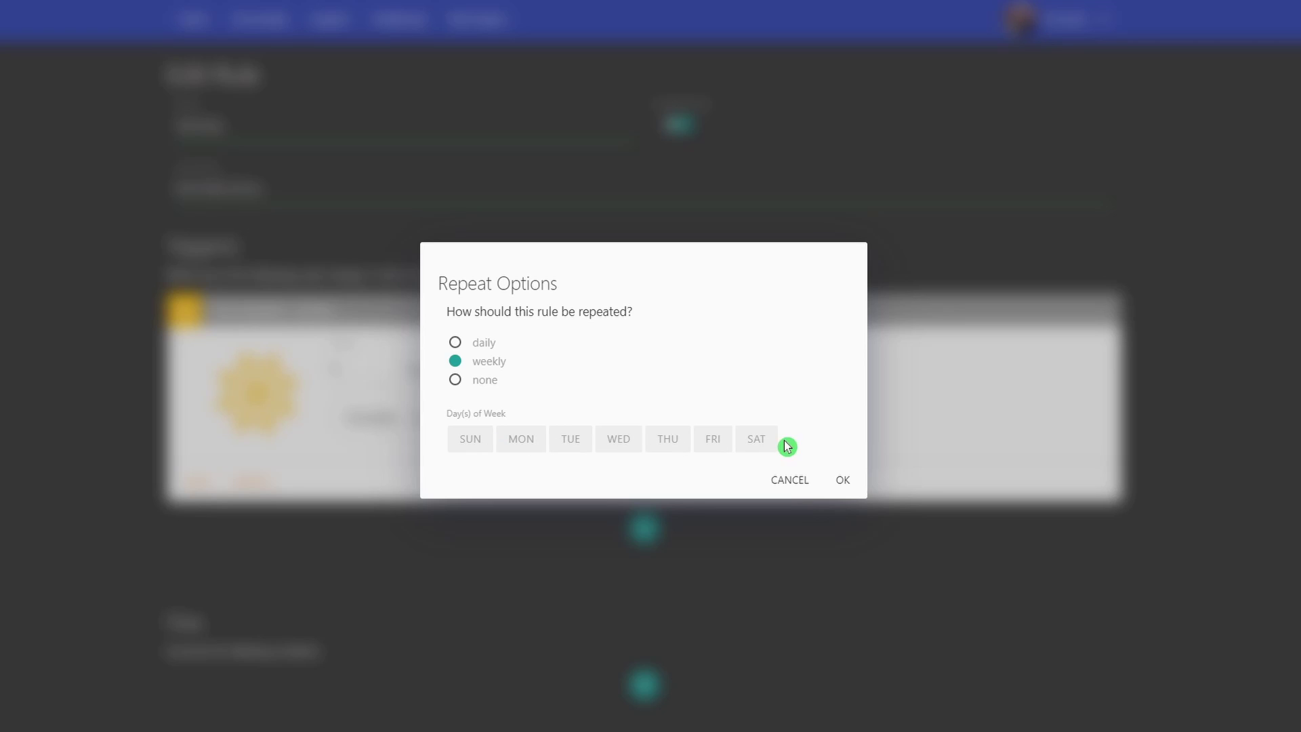
left_click(455, 381)
left_click(736, 448)
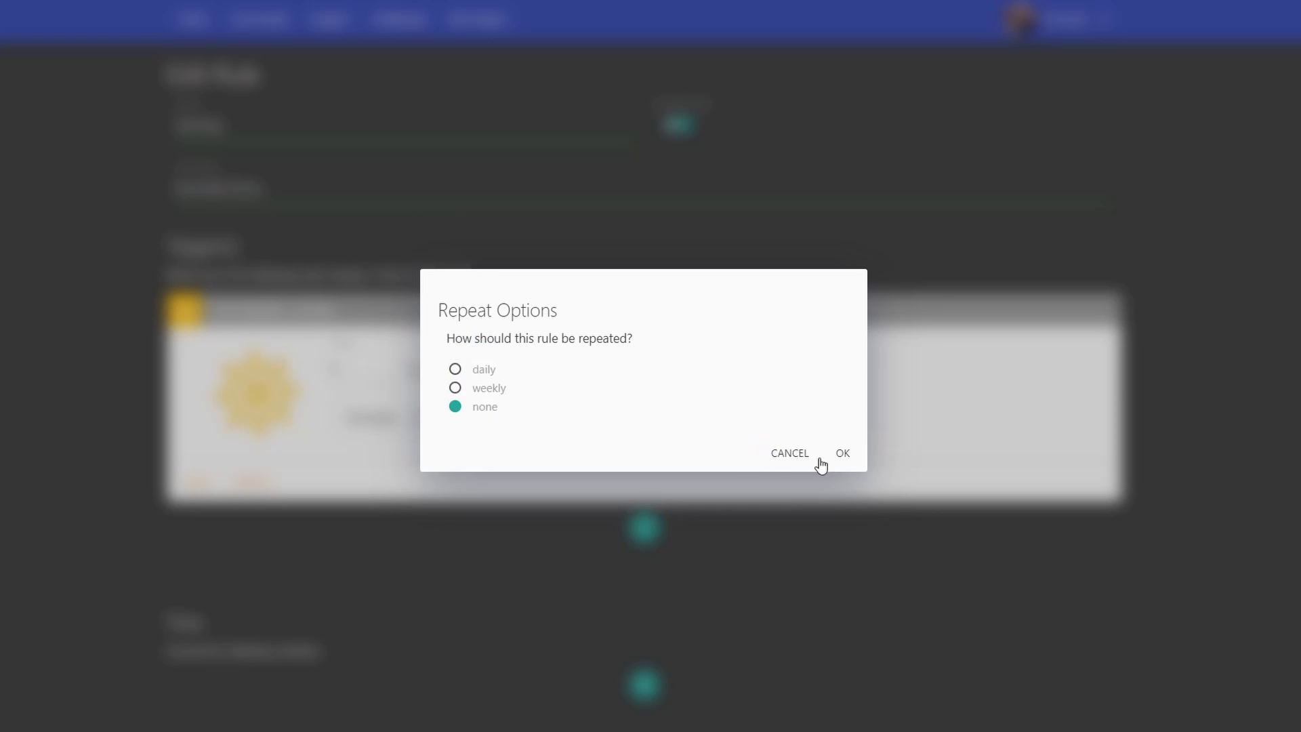
left_click(486, 396)
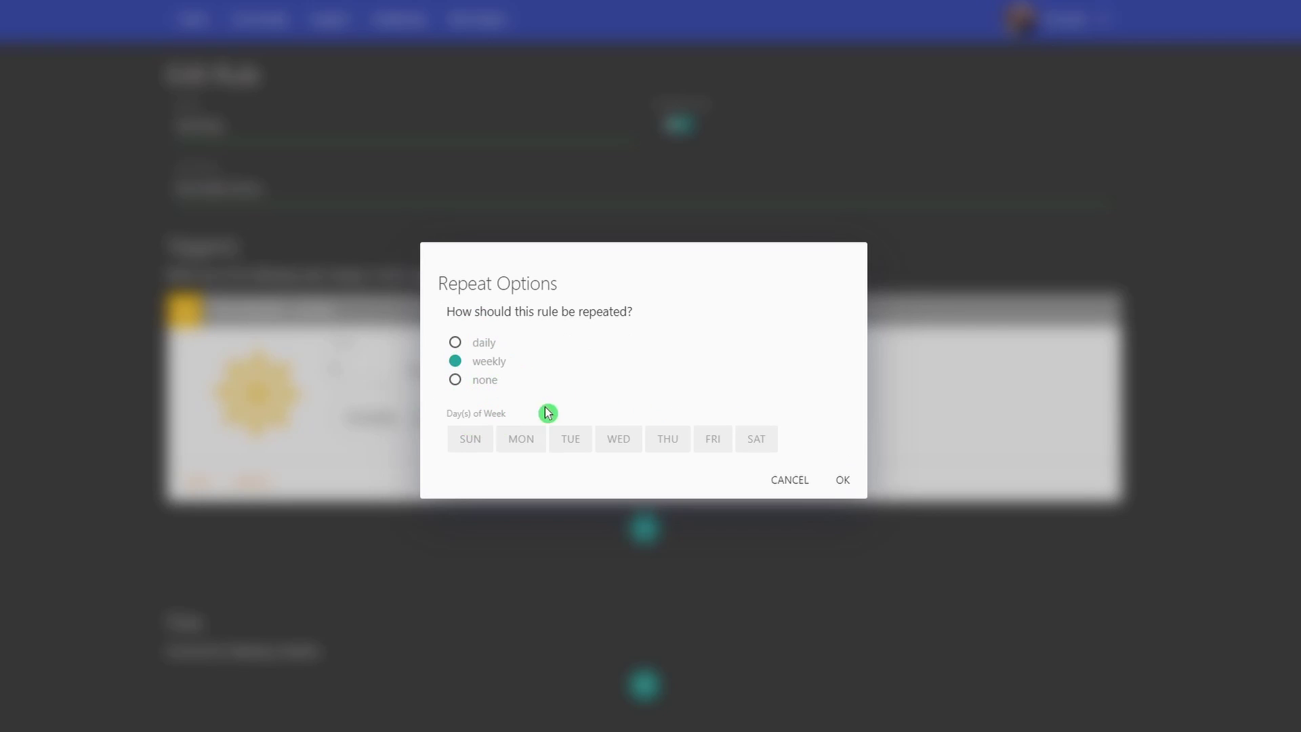
left_click(468, 439)
left_click(757, 449)
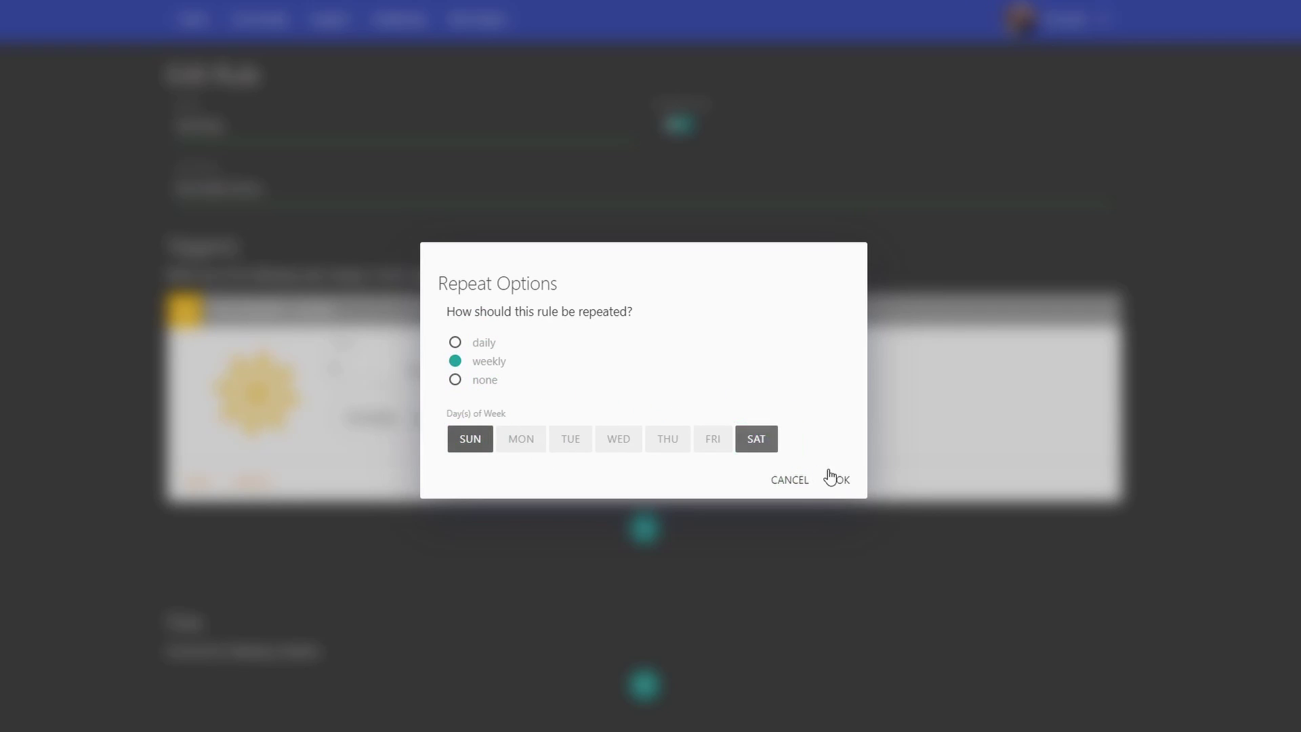
left_click(842, 480)
left_click(690, 451)
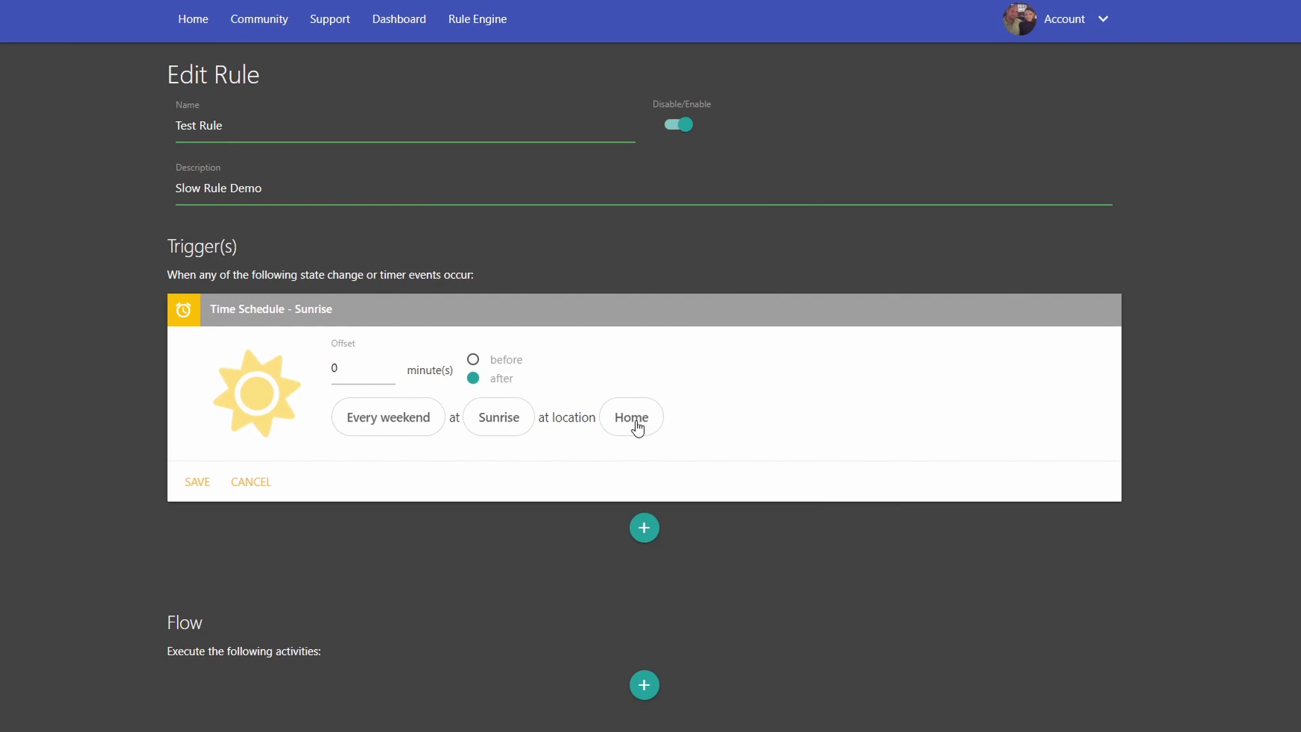
Discard the sunrise trigger and add a Sunset time trigger in its place.
left_click(325, 441)
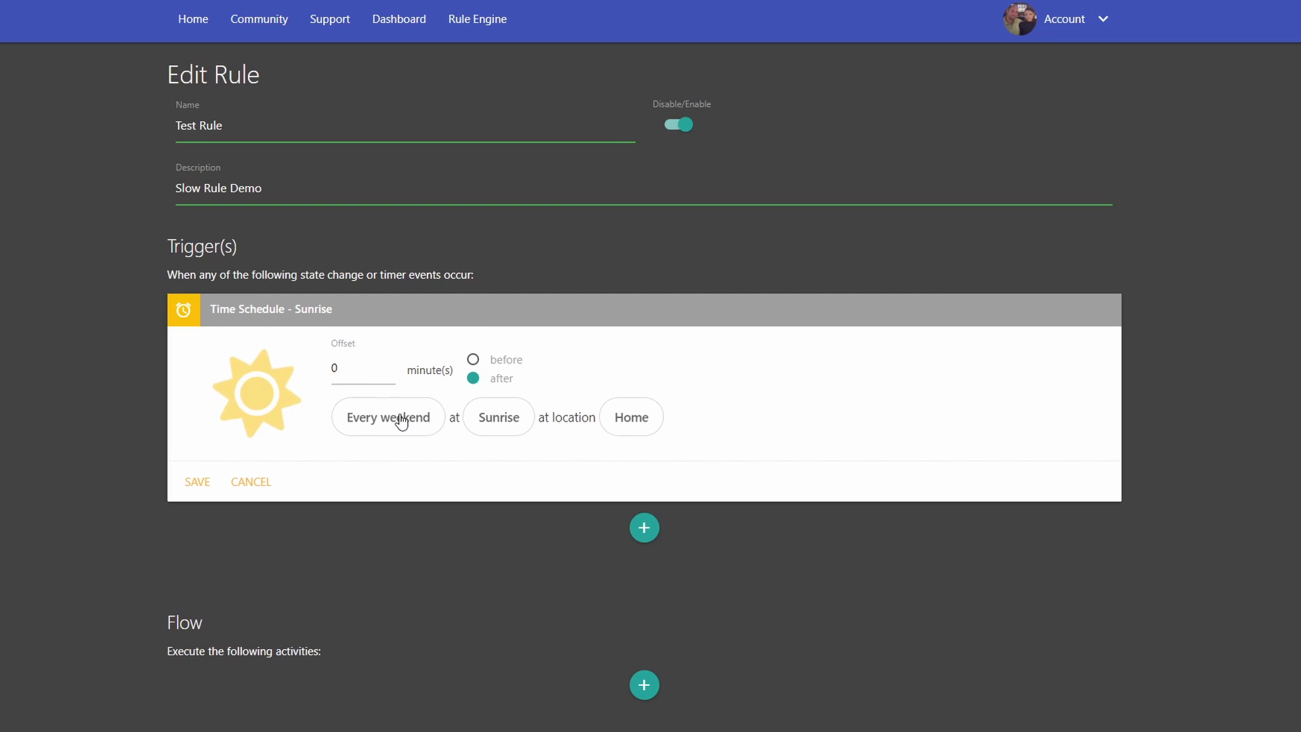
left_click(298, 317)
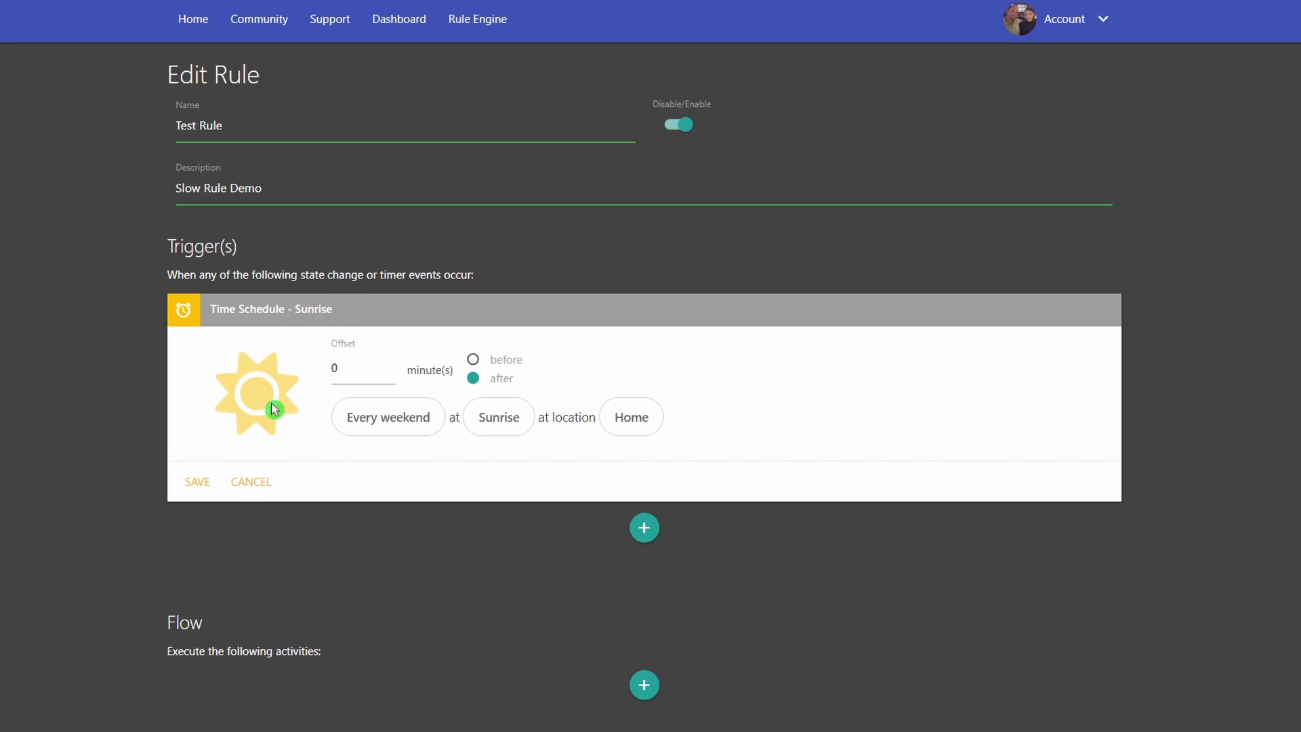
left_click(250, 482)
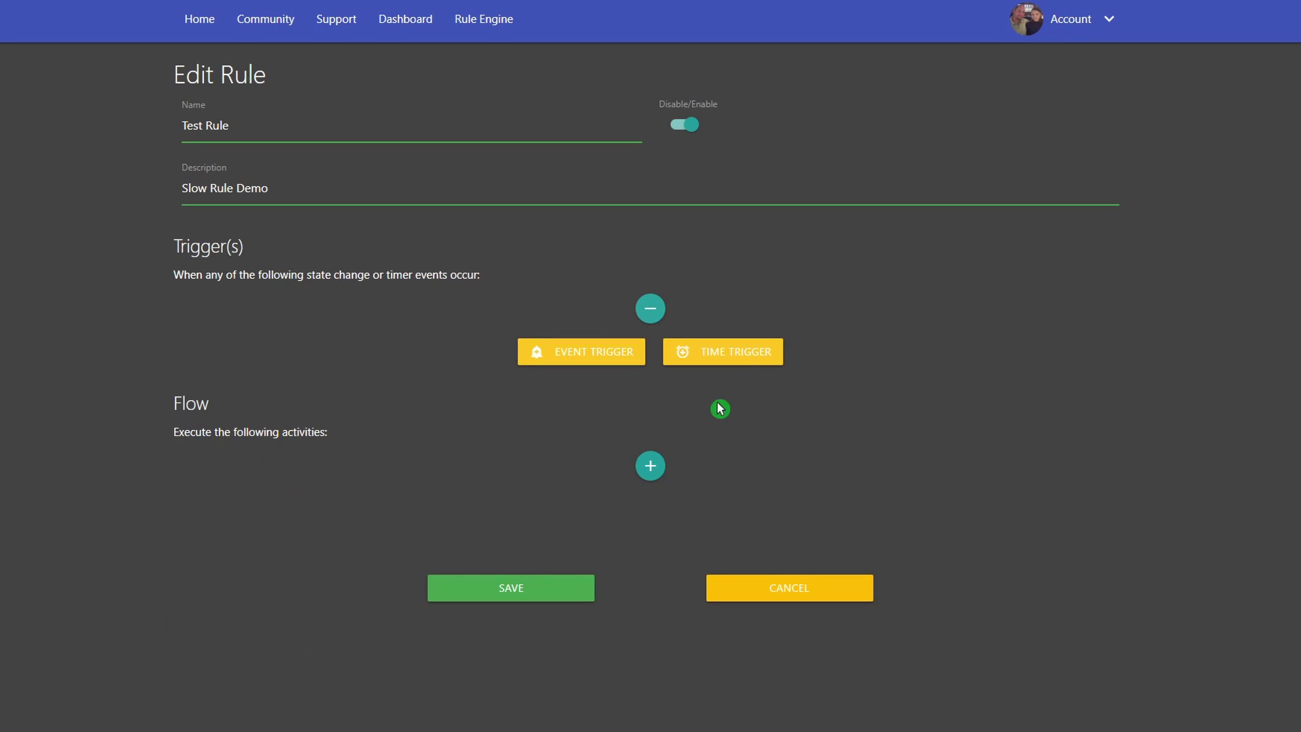
left_click(736, 352)
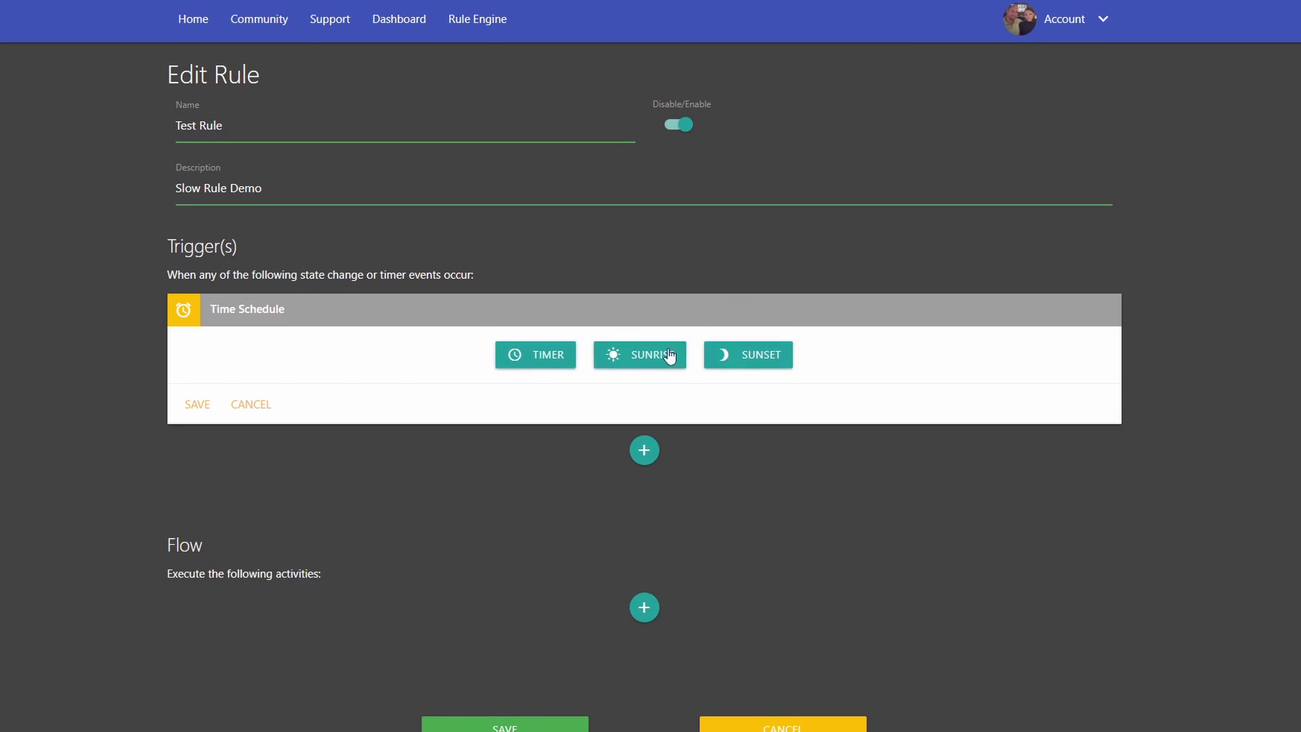
left_click(746, 368)
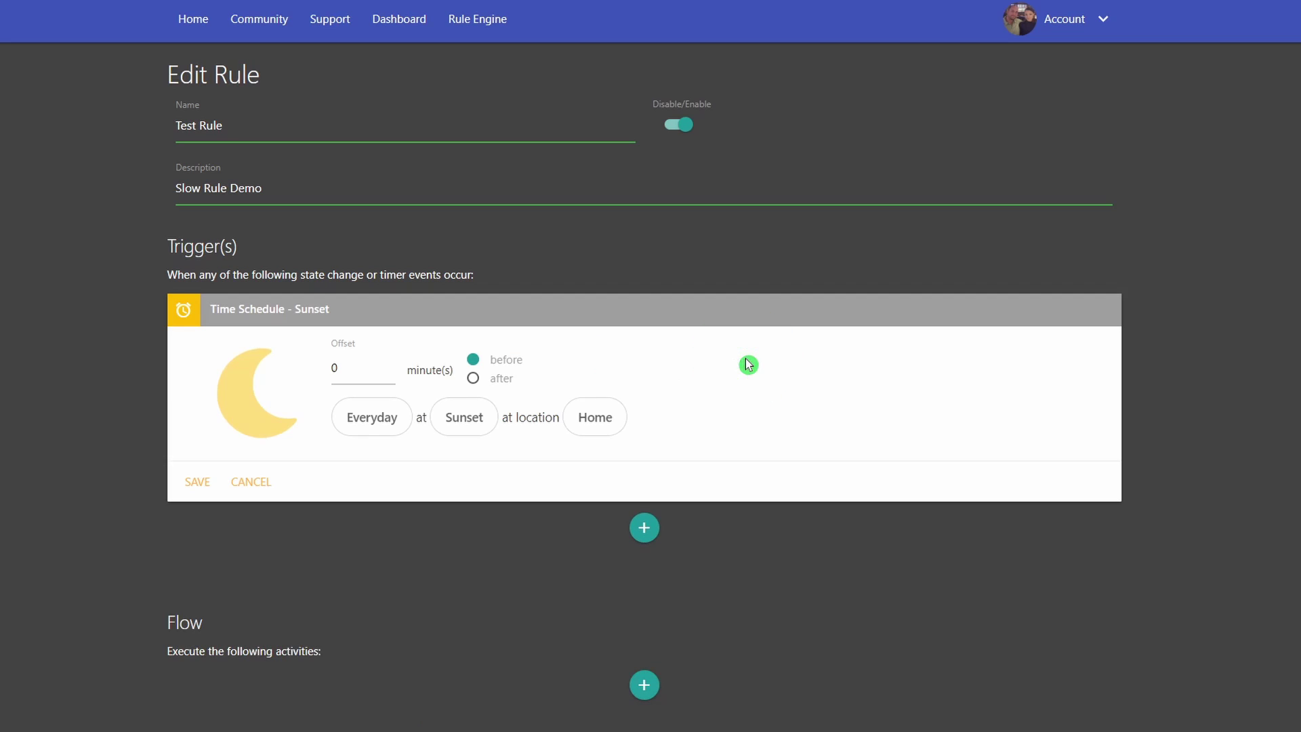
Try the sunset trigger's after and before options, look at its repeat options without changing them, and discard the trigger.
left_click(472, 377)
left_click(475, 360)
left_click(368, 422)
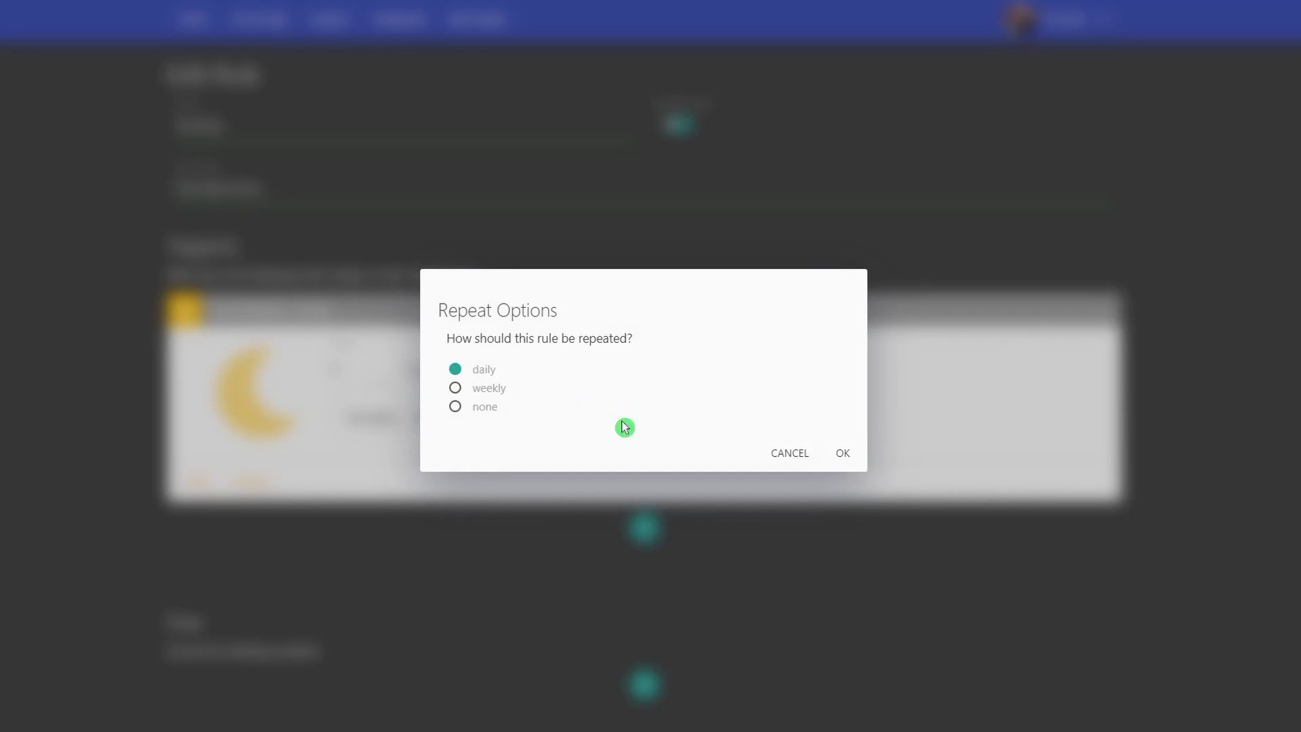
left_click(791, 452)
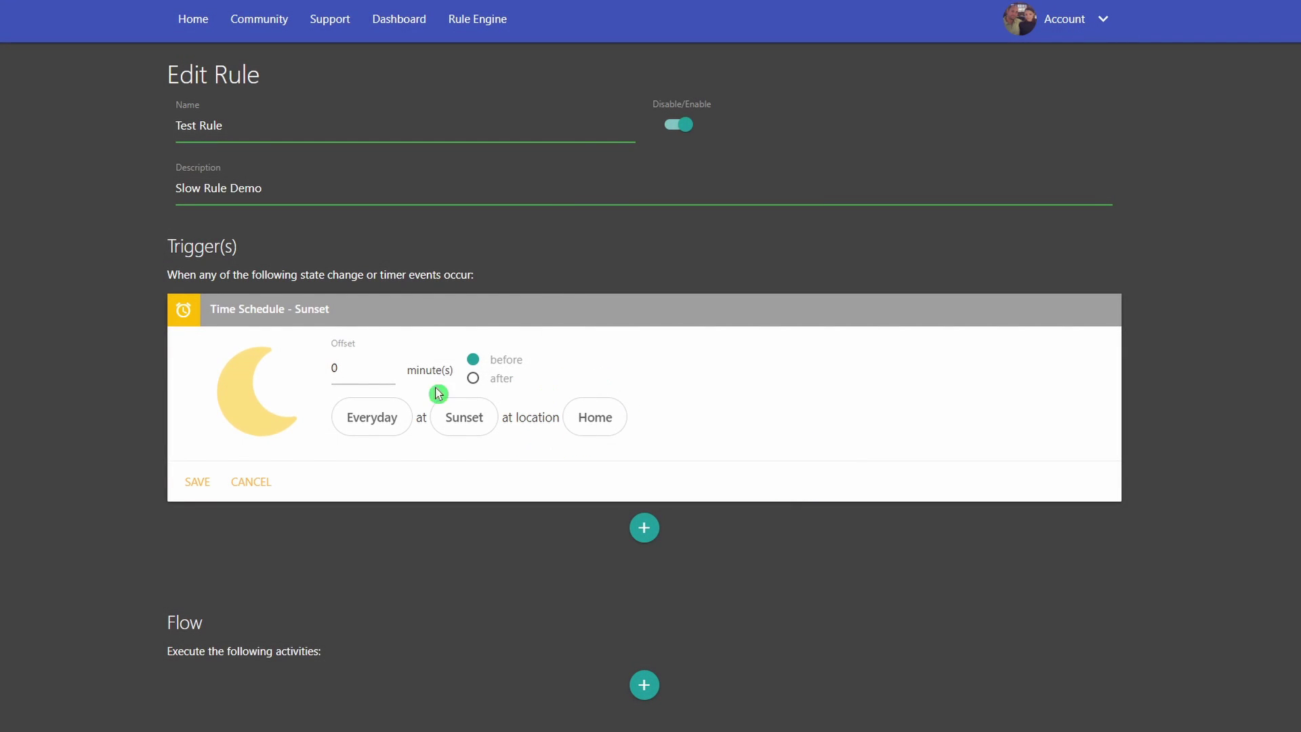
left_click(258, 482)
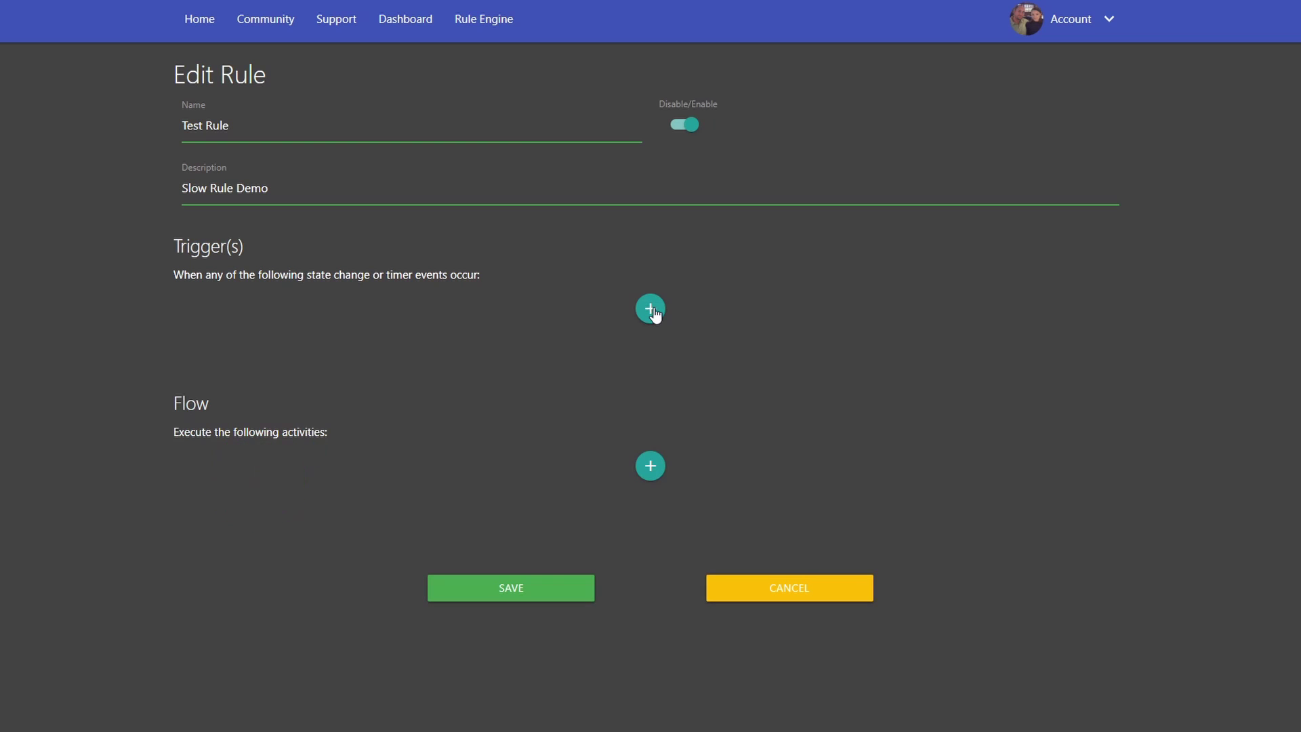
Add an If Condition to the flow and start a device condition in it for Back Door.
left_click(651, 467)
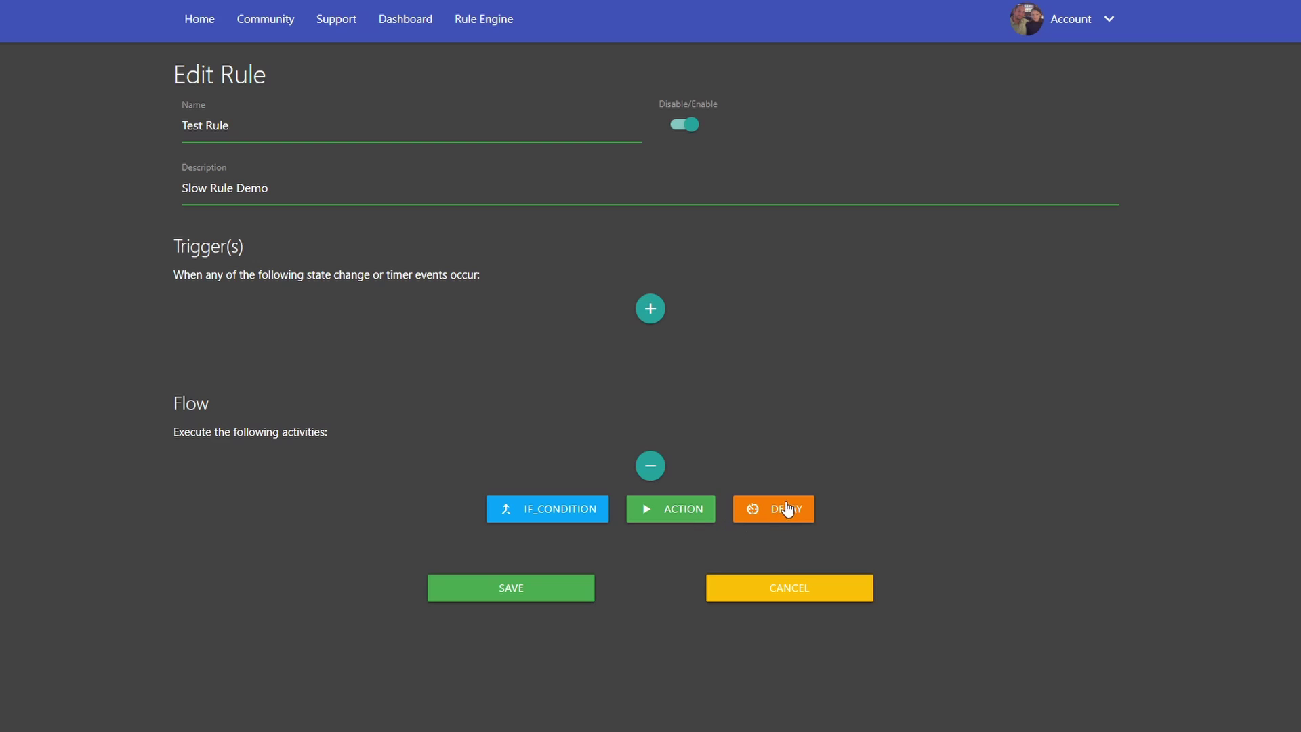
left_click(553, 511)
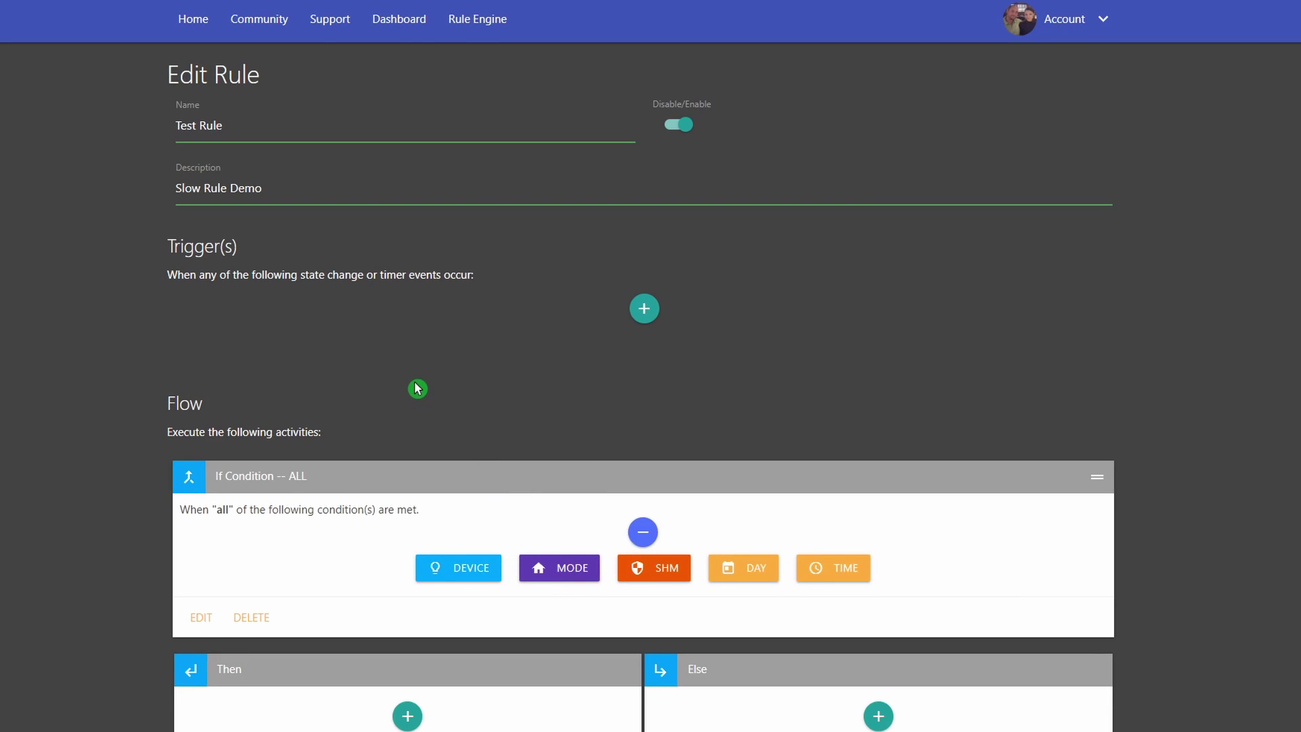
scroll(420, 403, "down", 2)
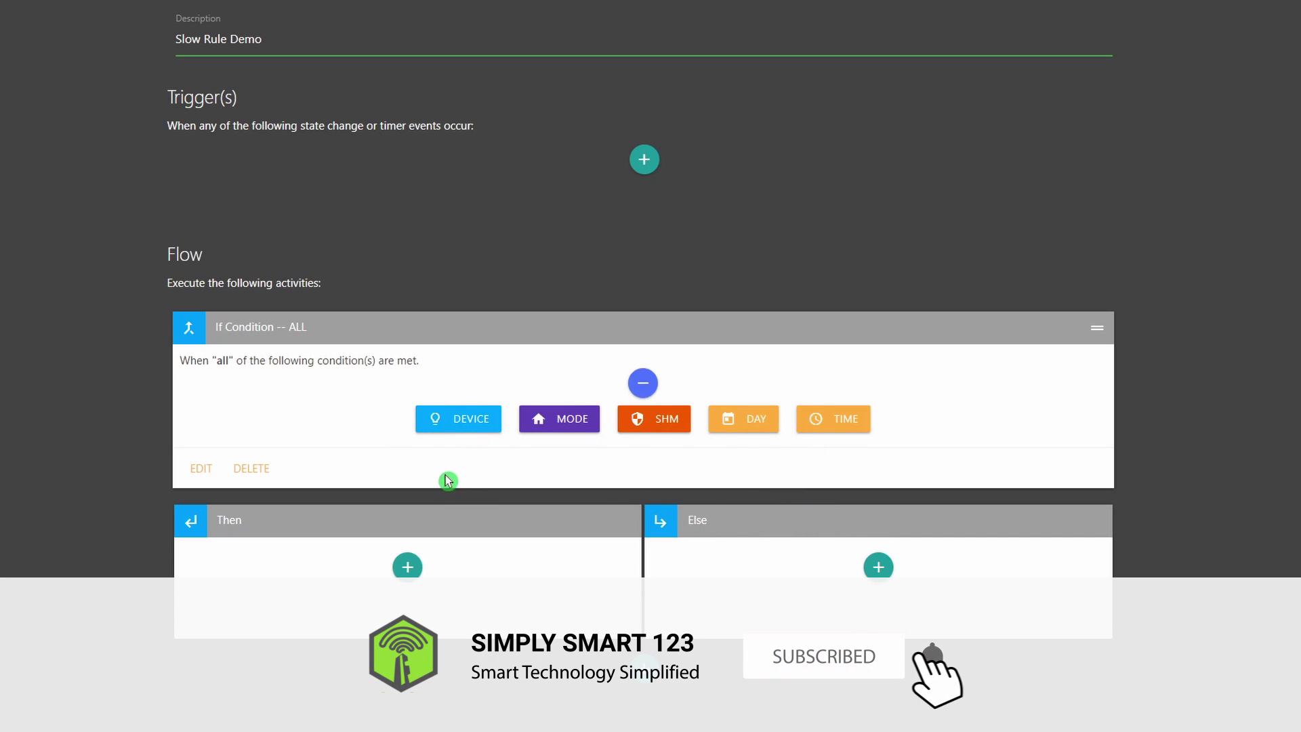
left_click(466, 423)
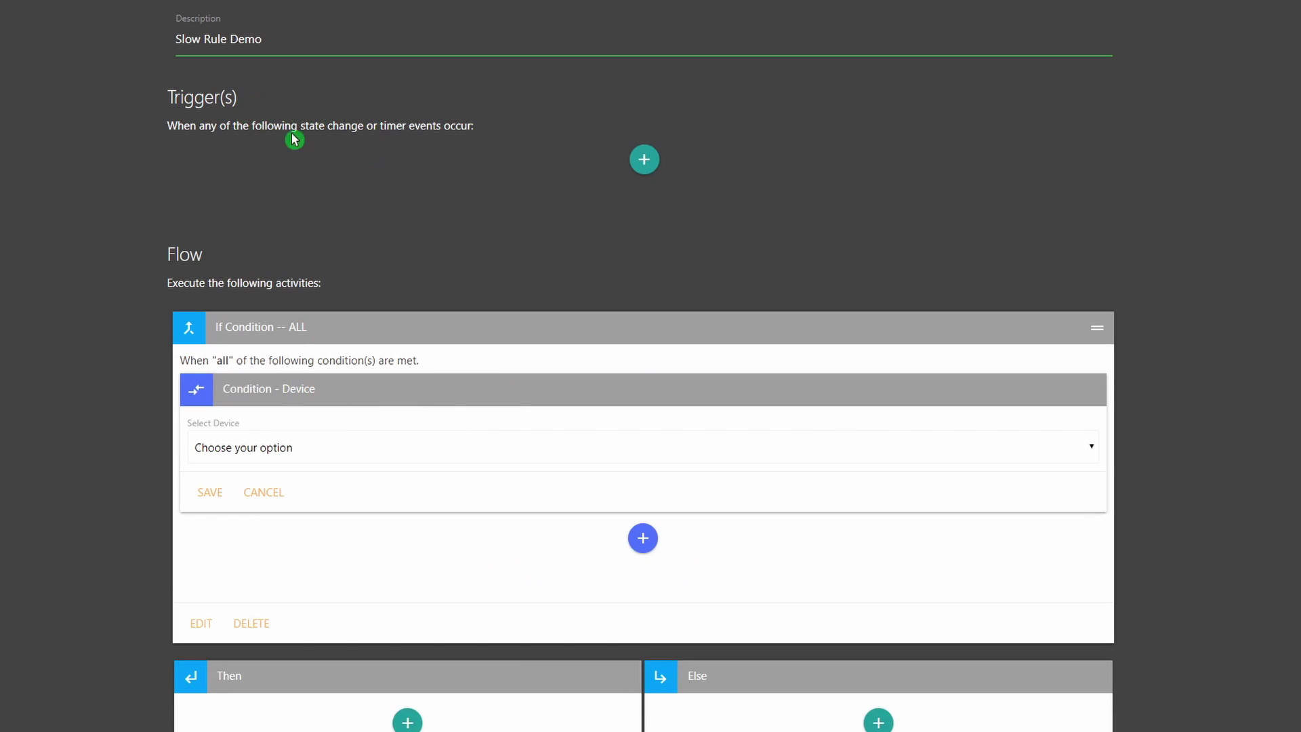
left_click(313, 447)
scroll(296, 314, "down", 1)
scroll(297, 290, "up", 1)
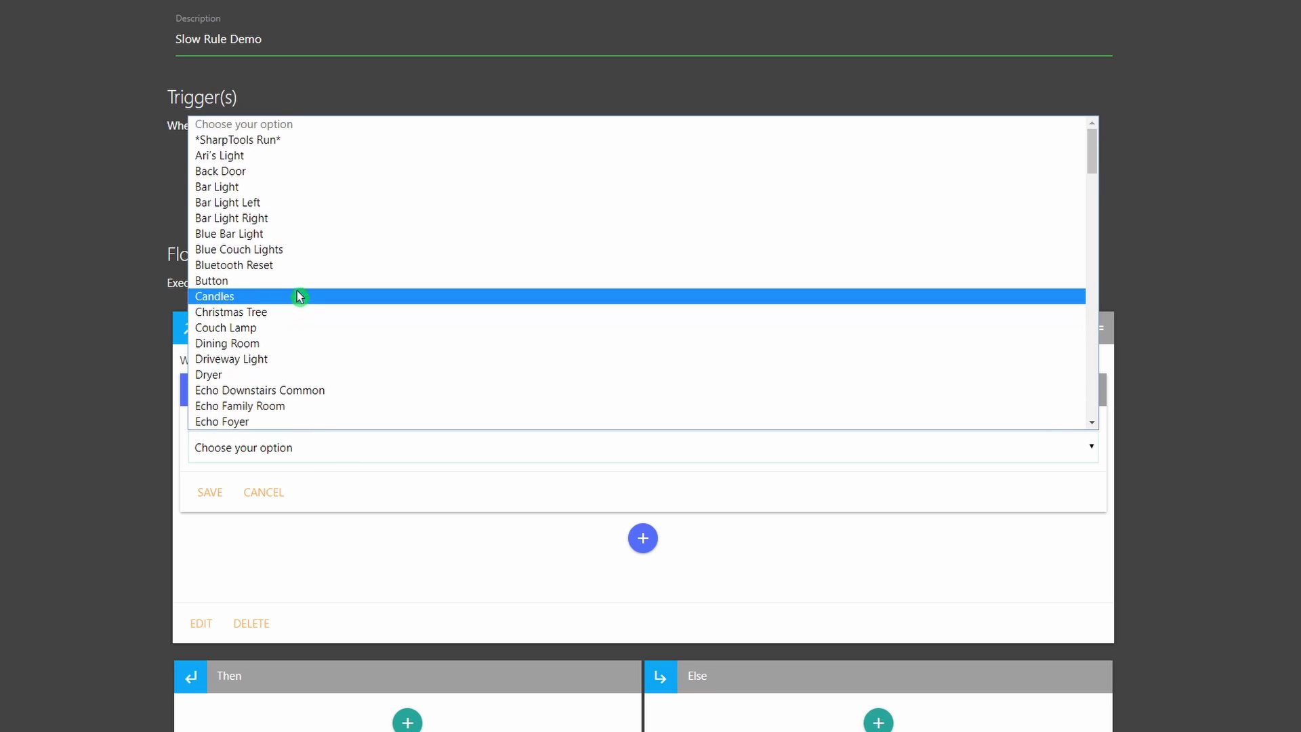
left_click(248, 172)
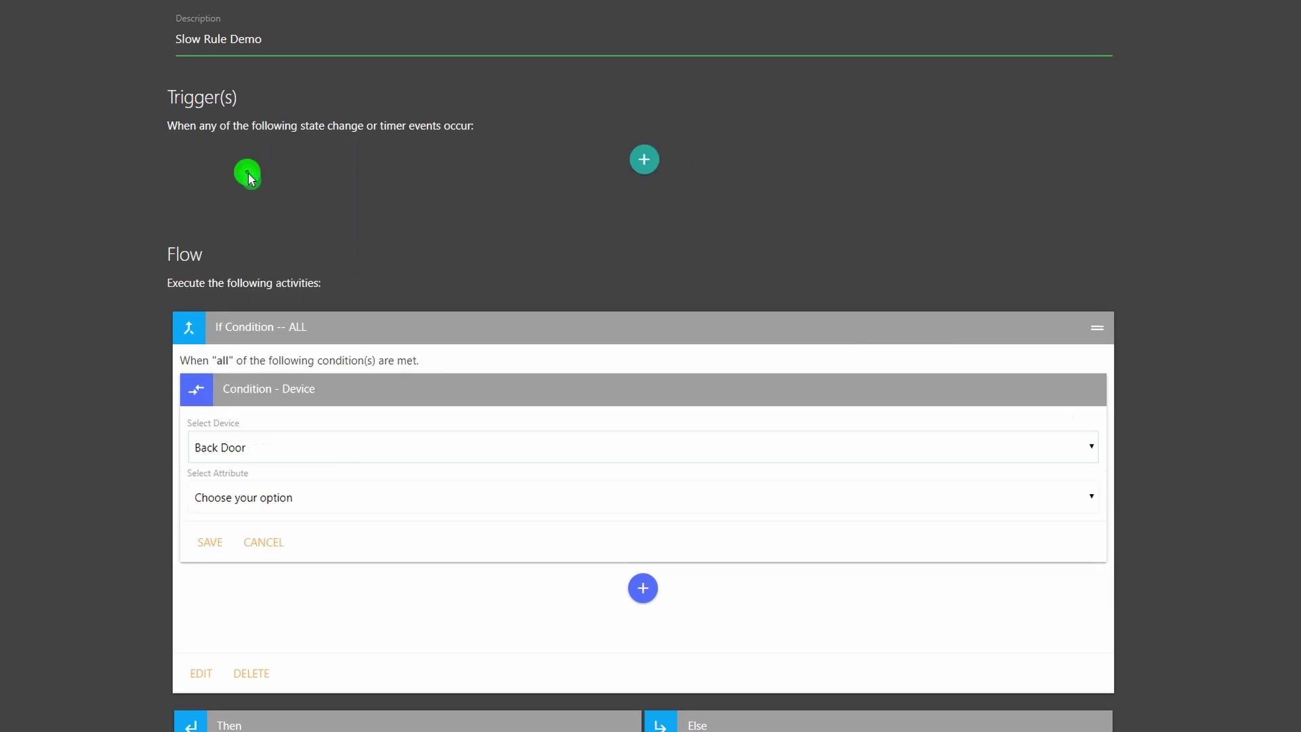
Require the Back Door's acceleration attribute to be active with the "is" operator, and save the device condition.
left_click(290, 501)
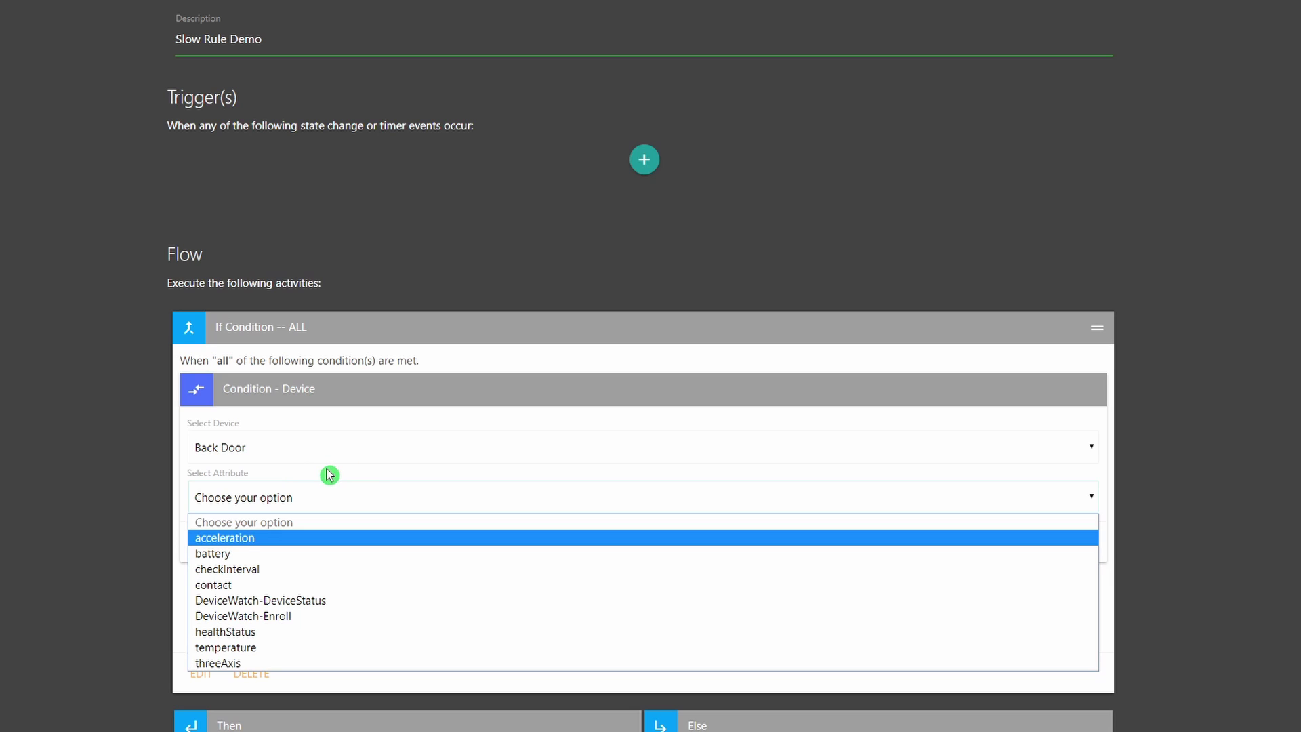
left_click(294, 507)
left_click(263, 499)
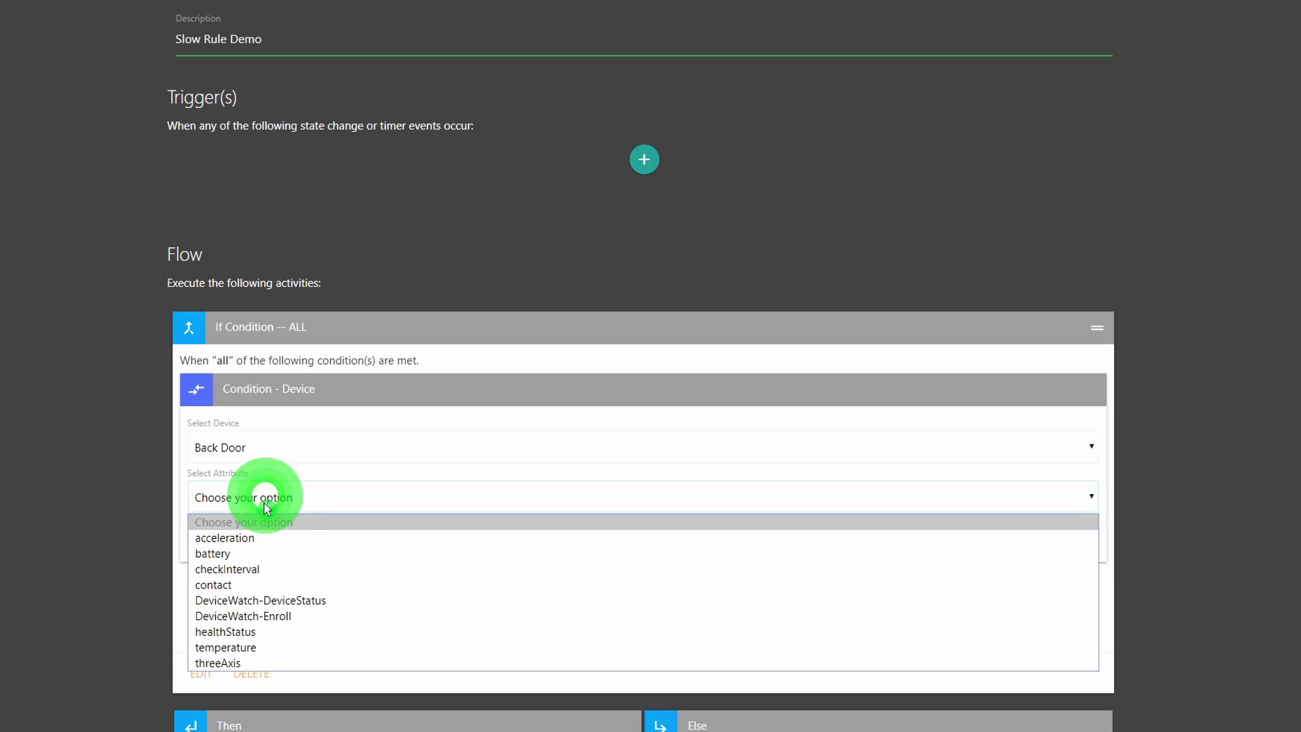
left_click(244, 539)
left_click(263, 547)
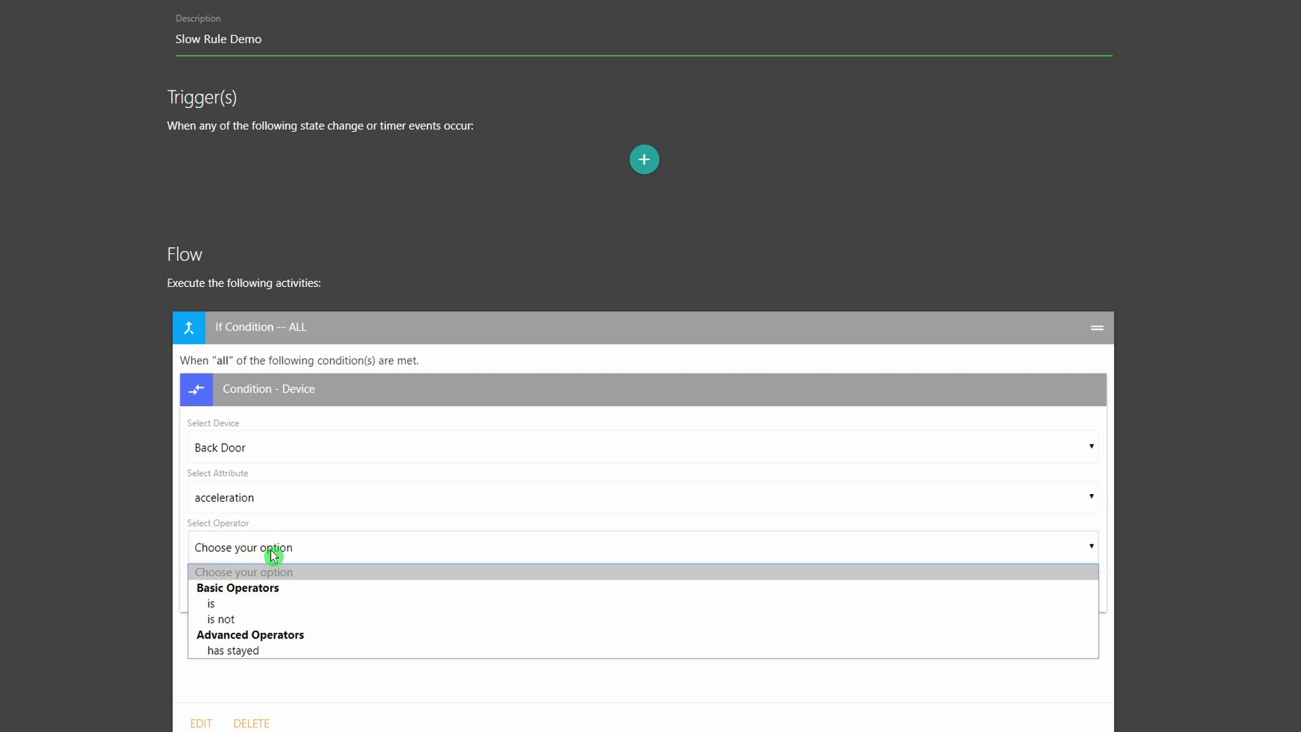
left_click(230, 601)
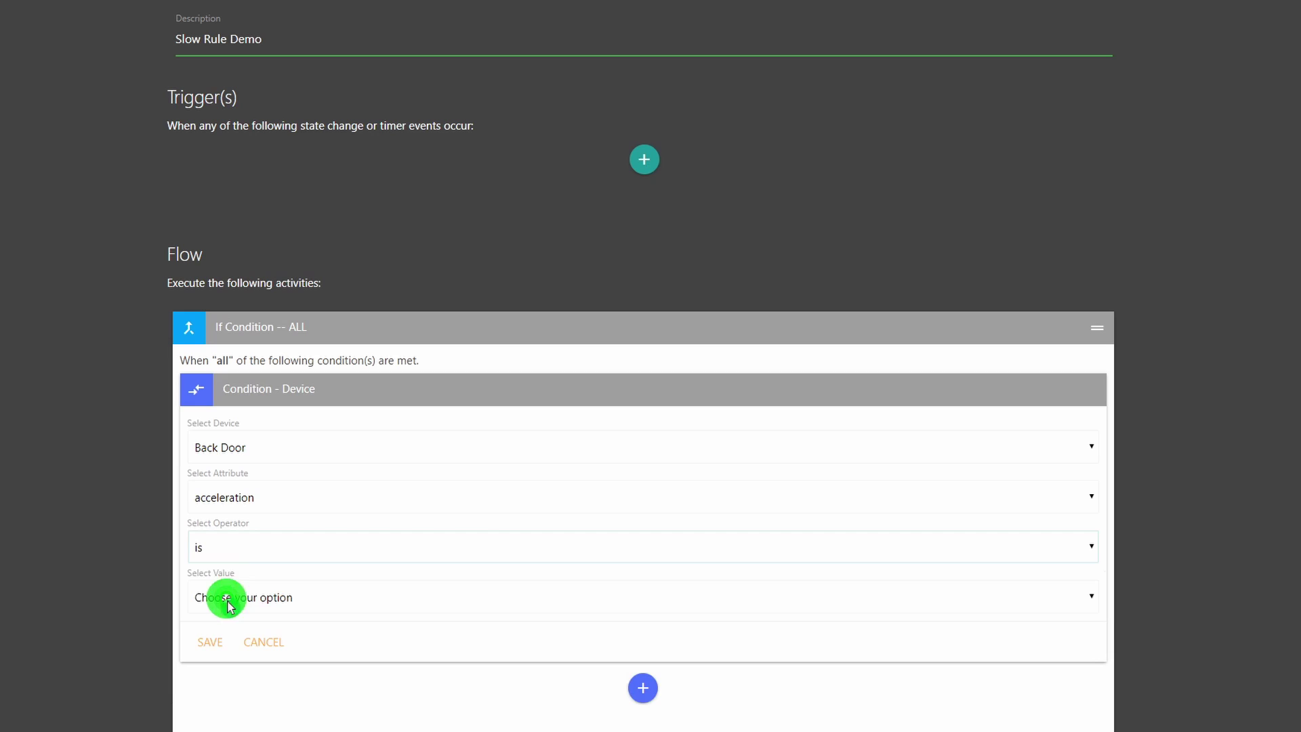
left_click(292, 600)
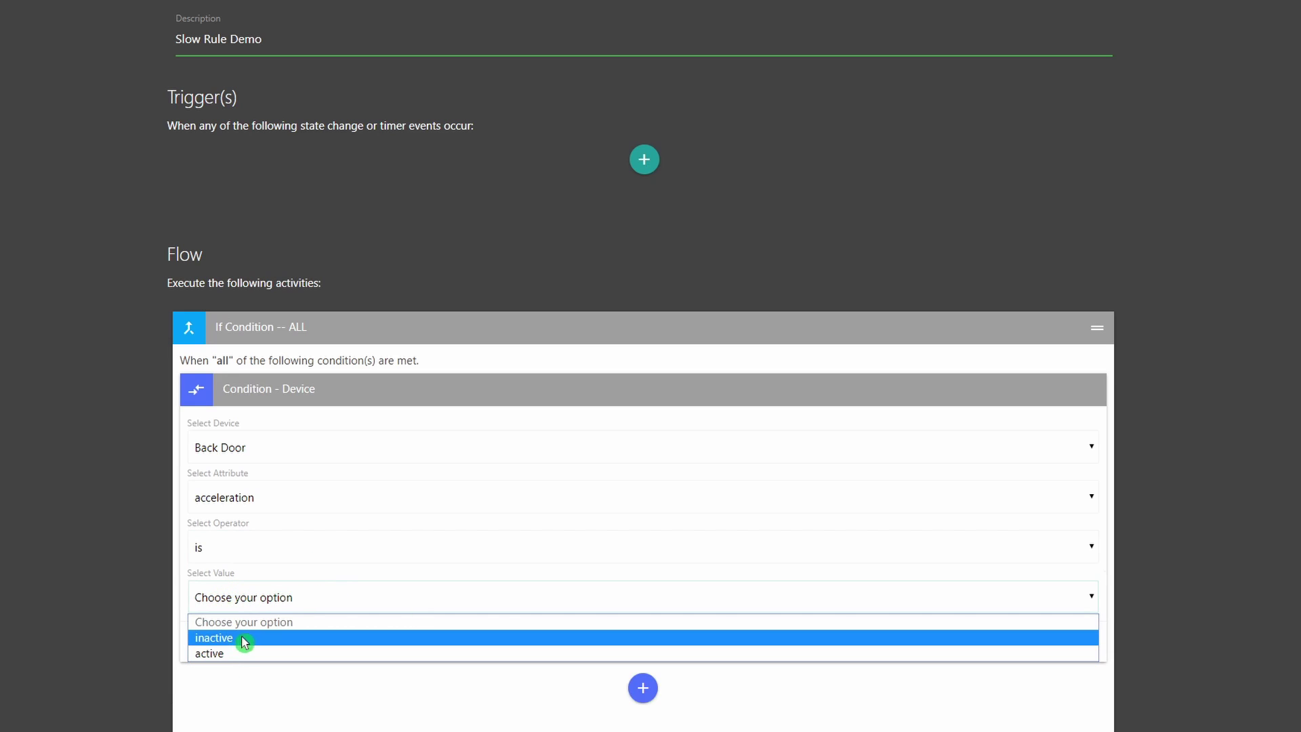
left_click(229, 653)
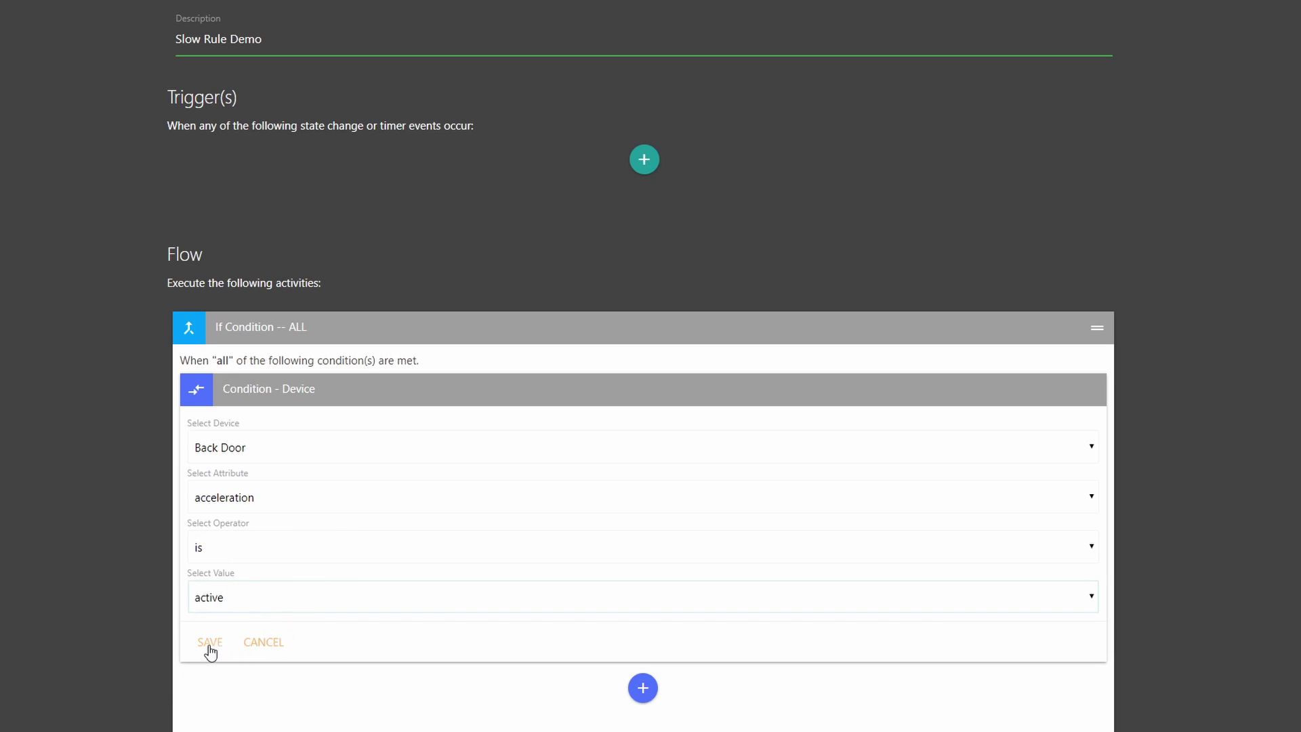
left_click(213, 646)
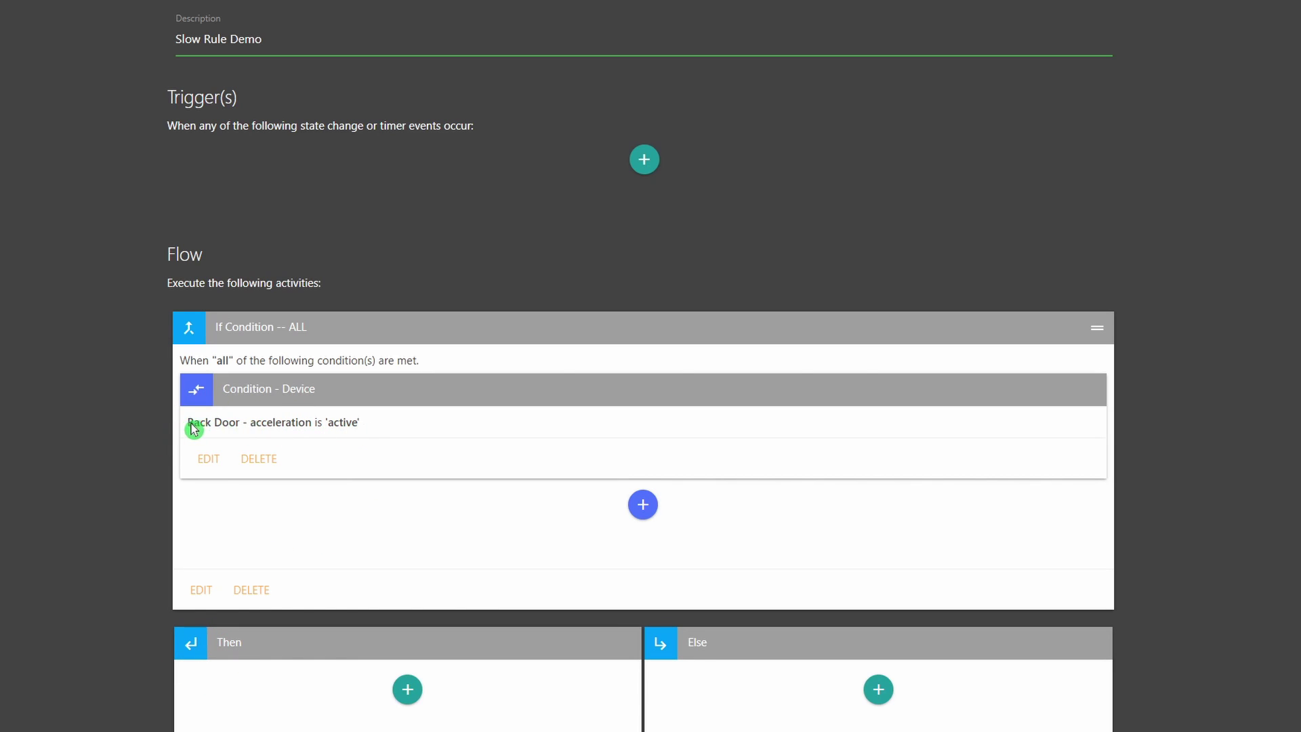
Add a mode condition to the If Condition requiring the mode to be Home with the "is" operator, and save it.
left_click(643, 503)
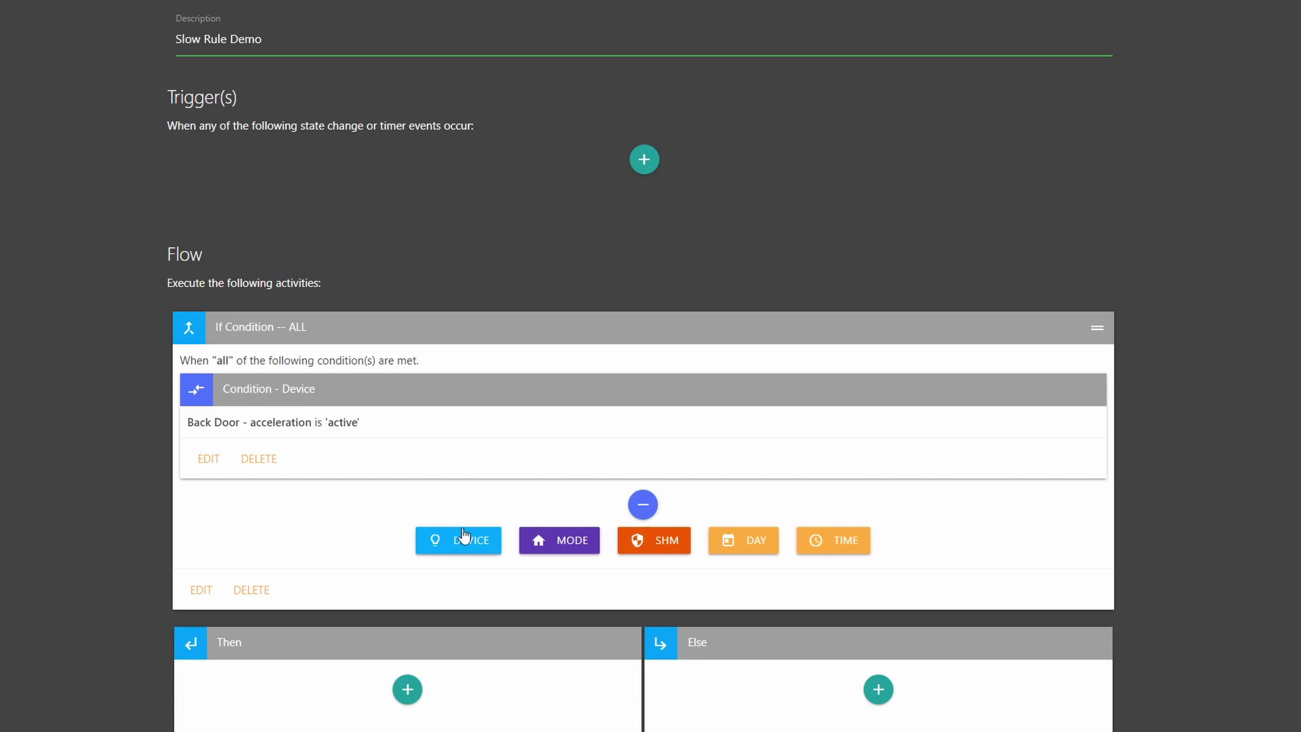
left_click(566, 546)
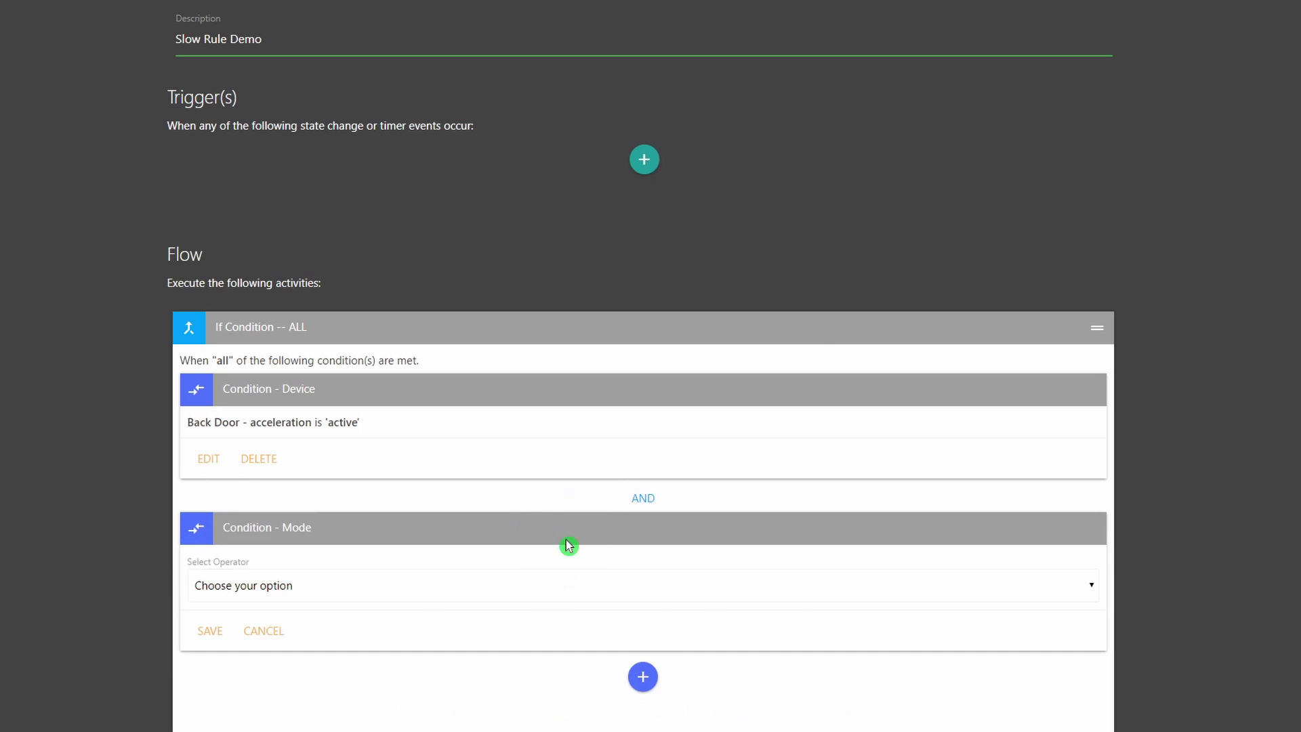
left_click(285, 588)
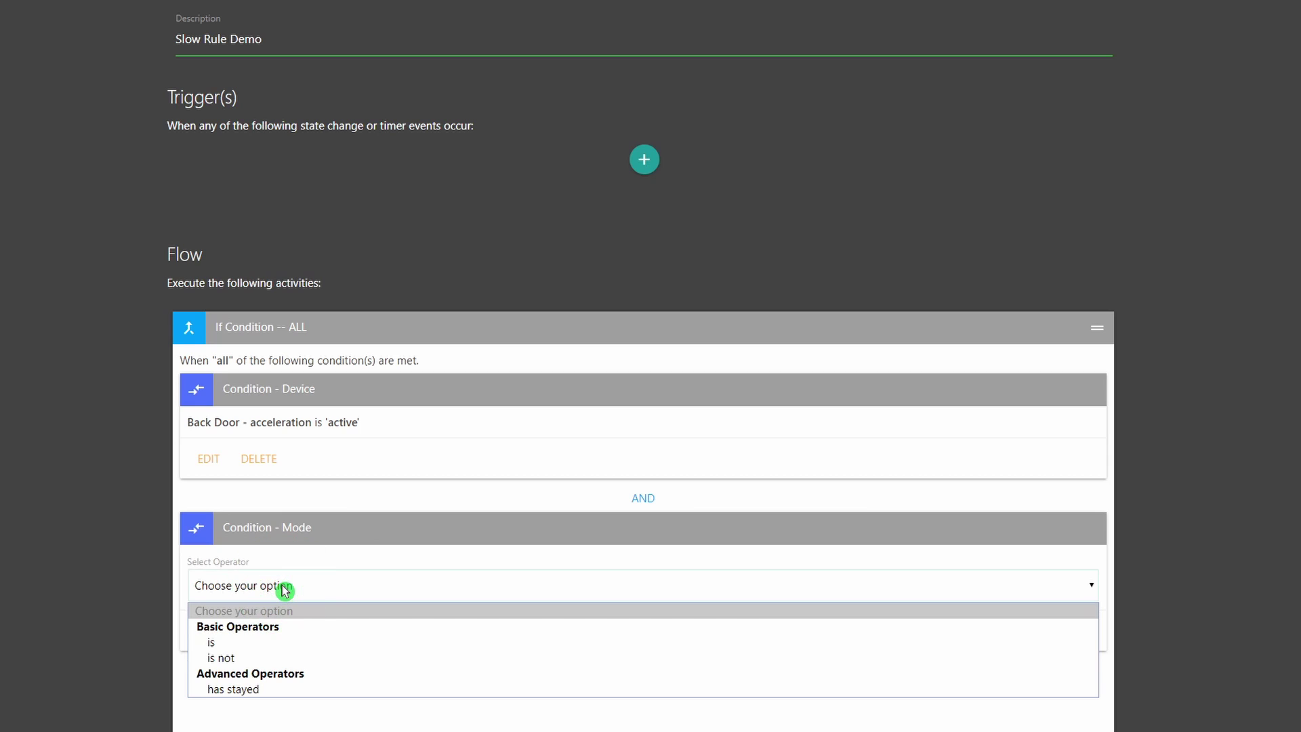
left_click(219, 641)
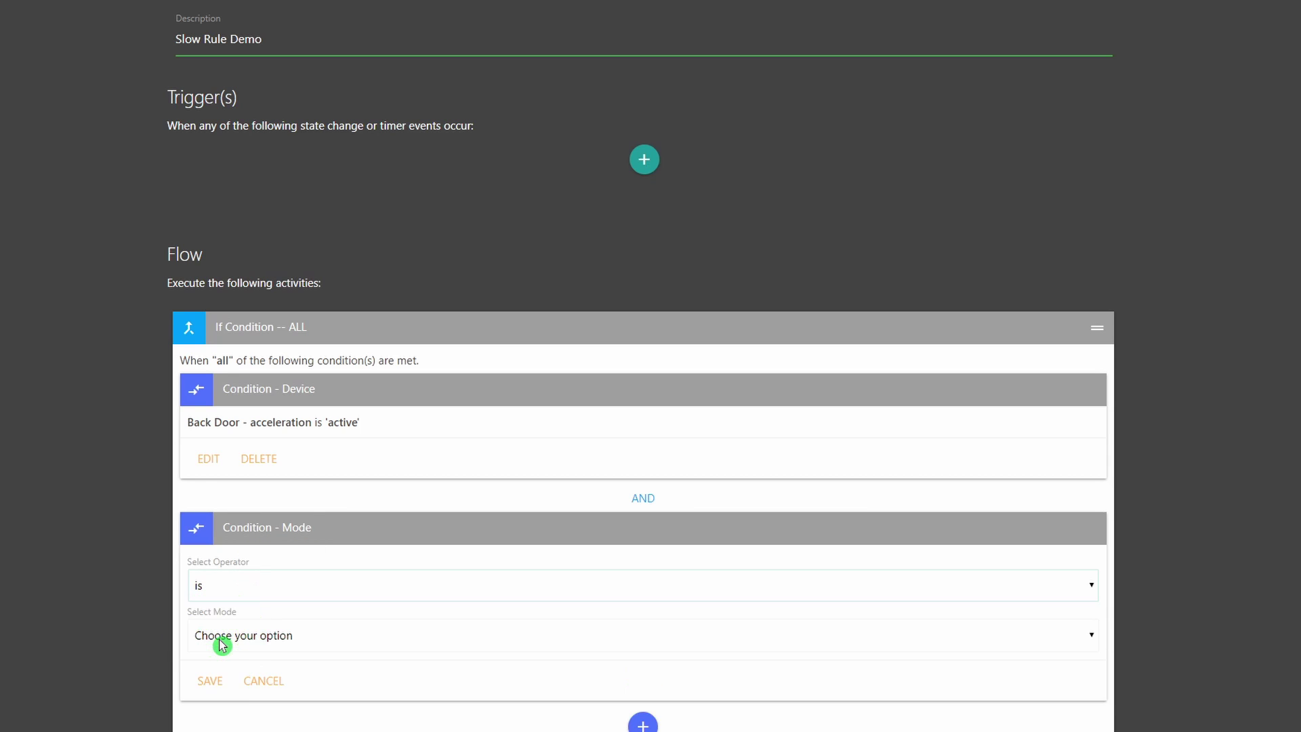
left_click(244, 637)
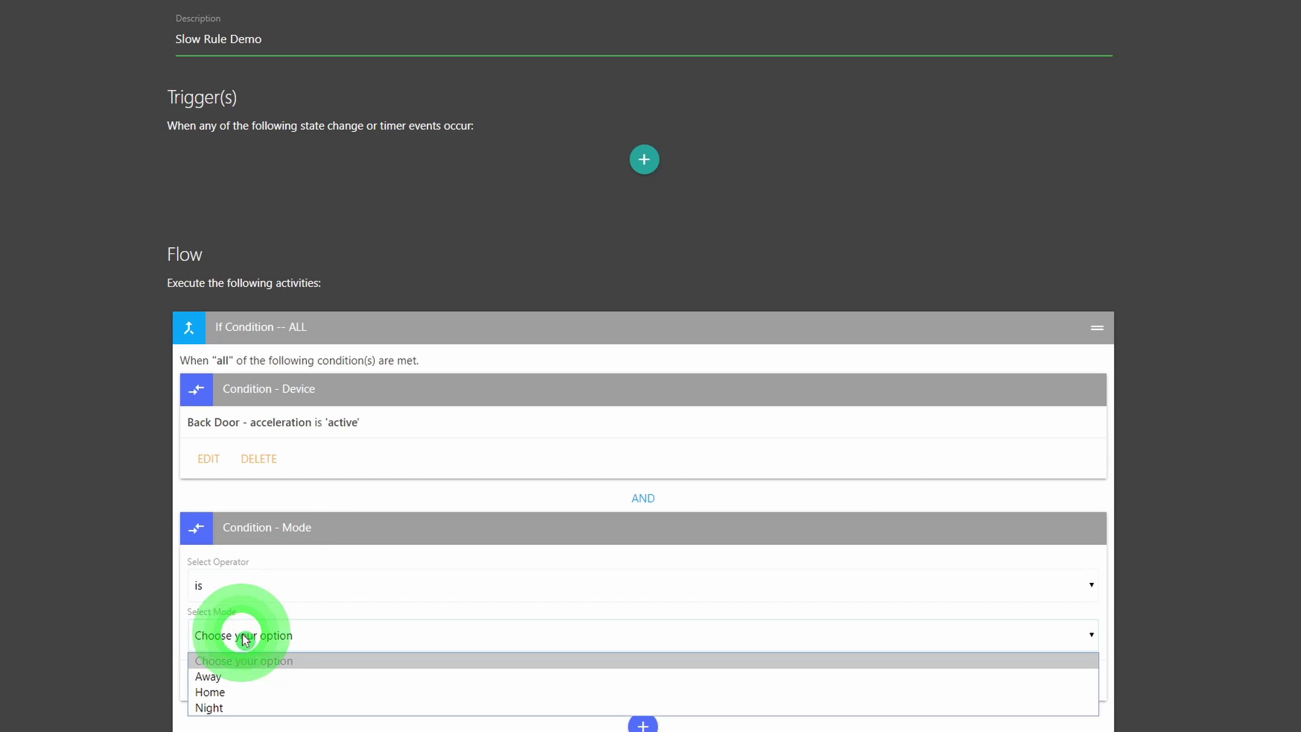
left_click(234, 690)
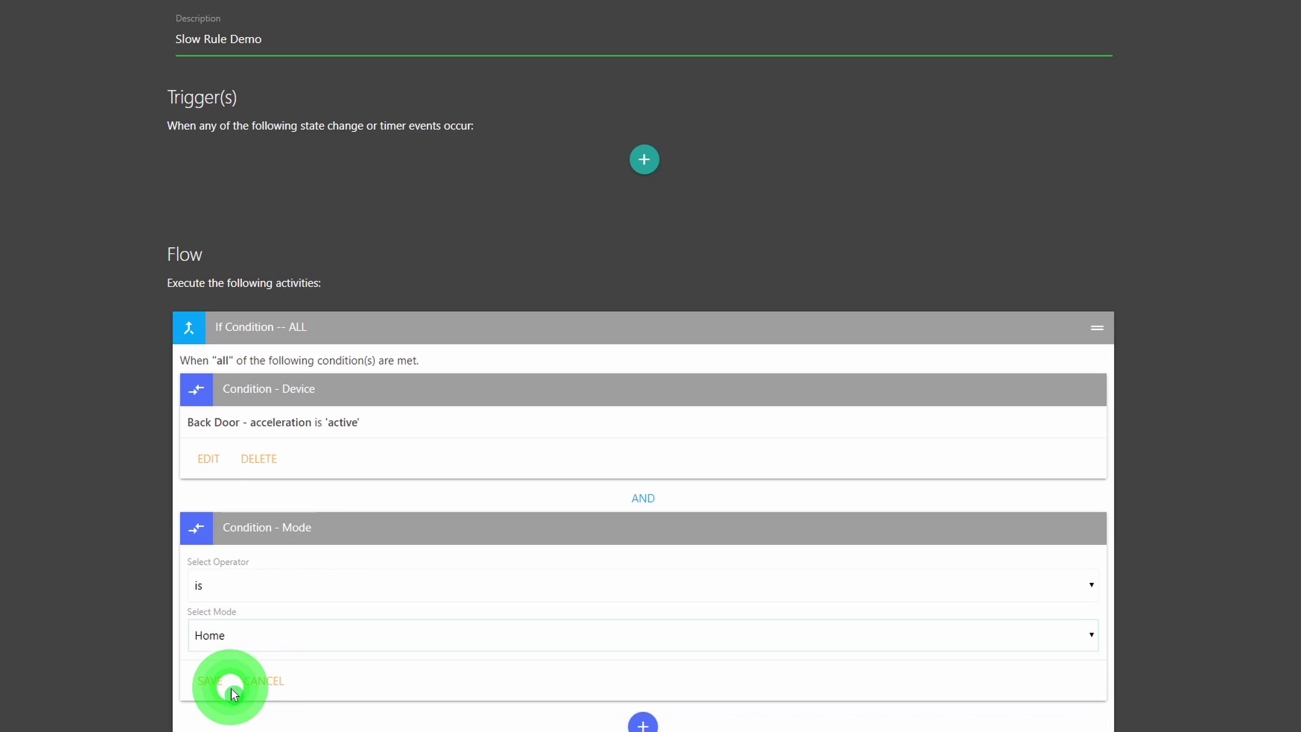
left_click(208, 681)
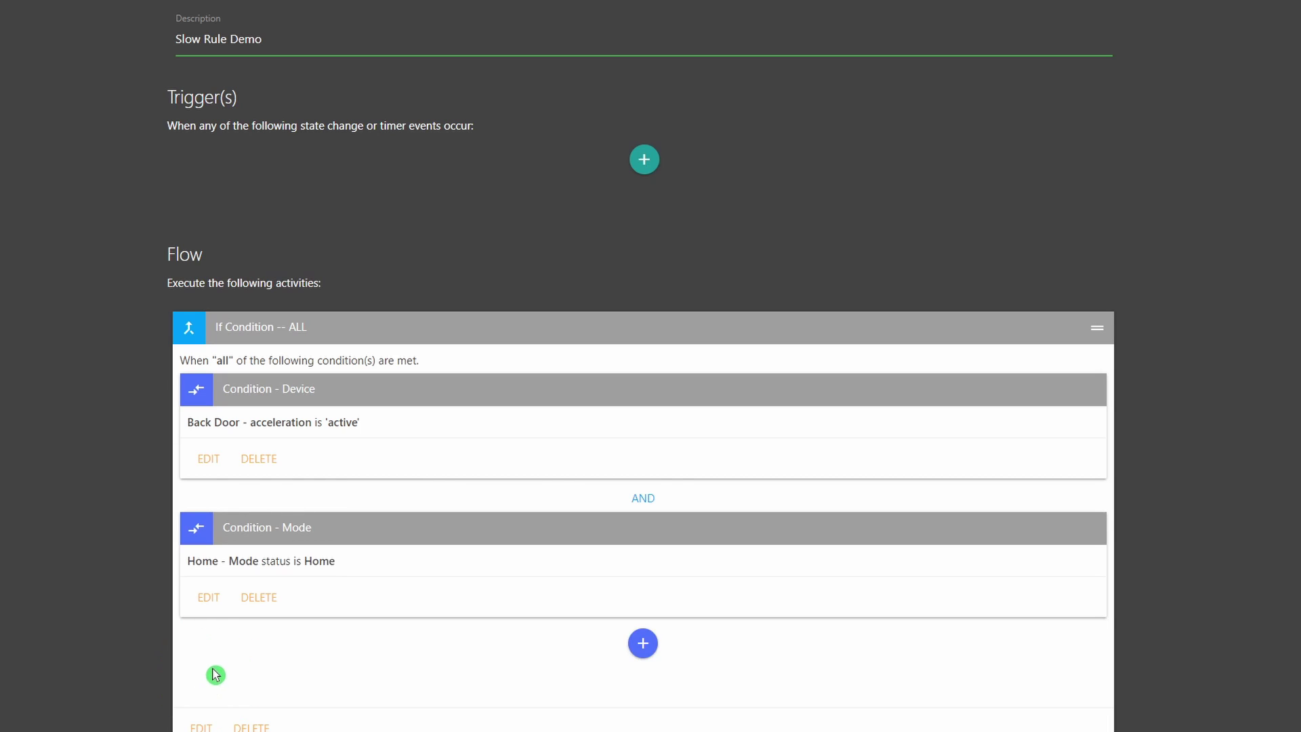
Add a Smart Home Monitor condition requiring the status to be Disarmed with the "is" operator, and save it.
scroll(366, 430, "down", 2)
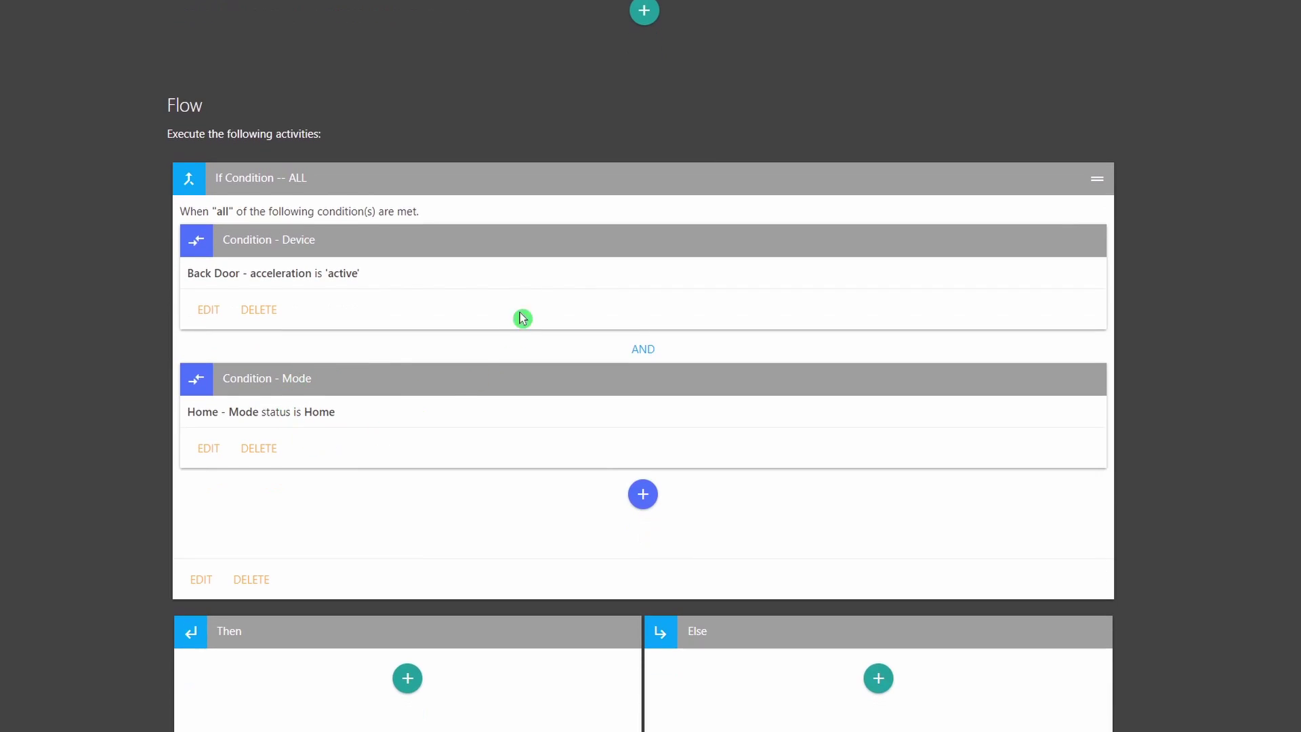
left_click(640, 495)
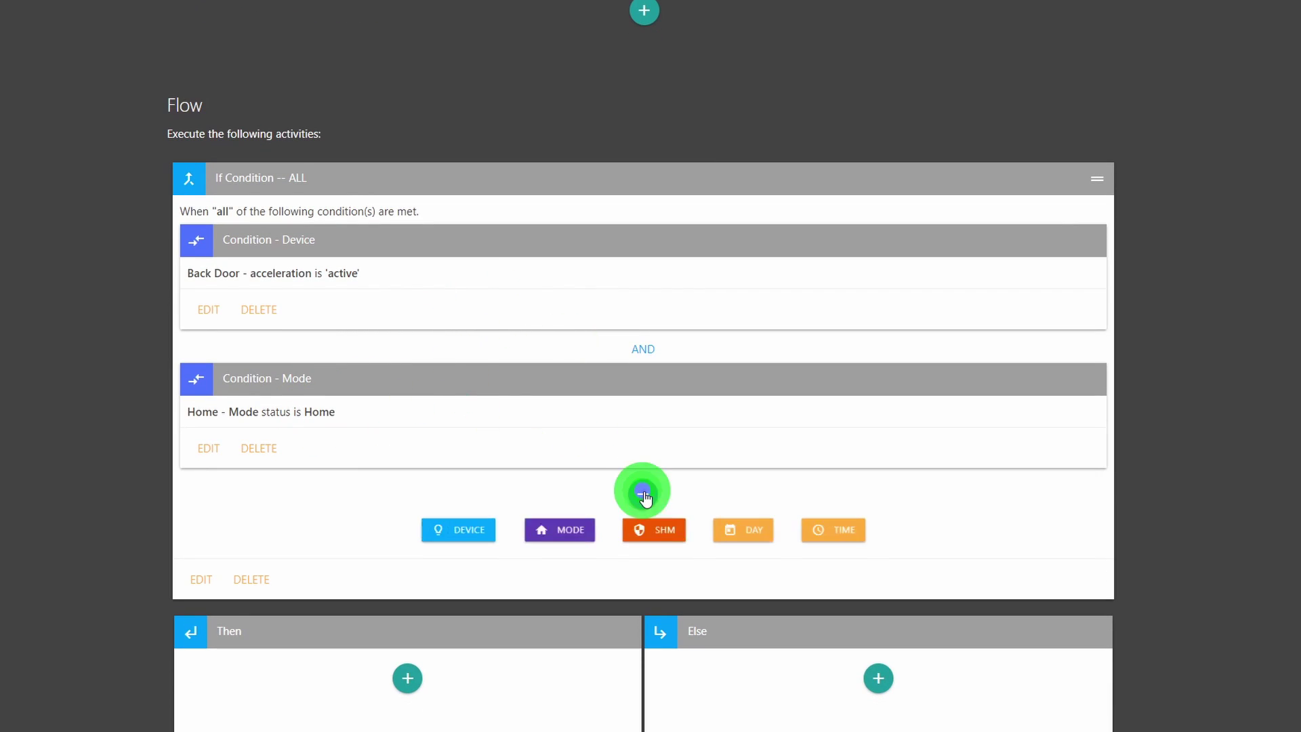
left_click(650, 535)
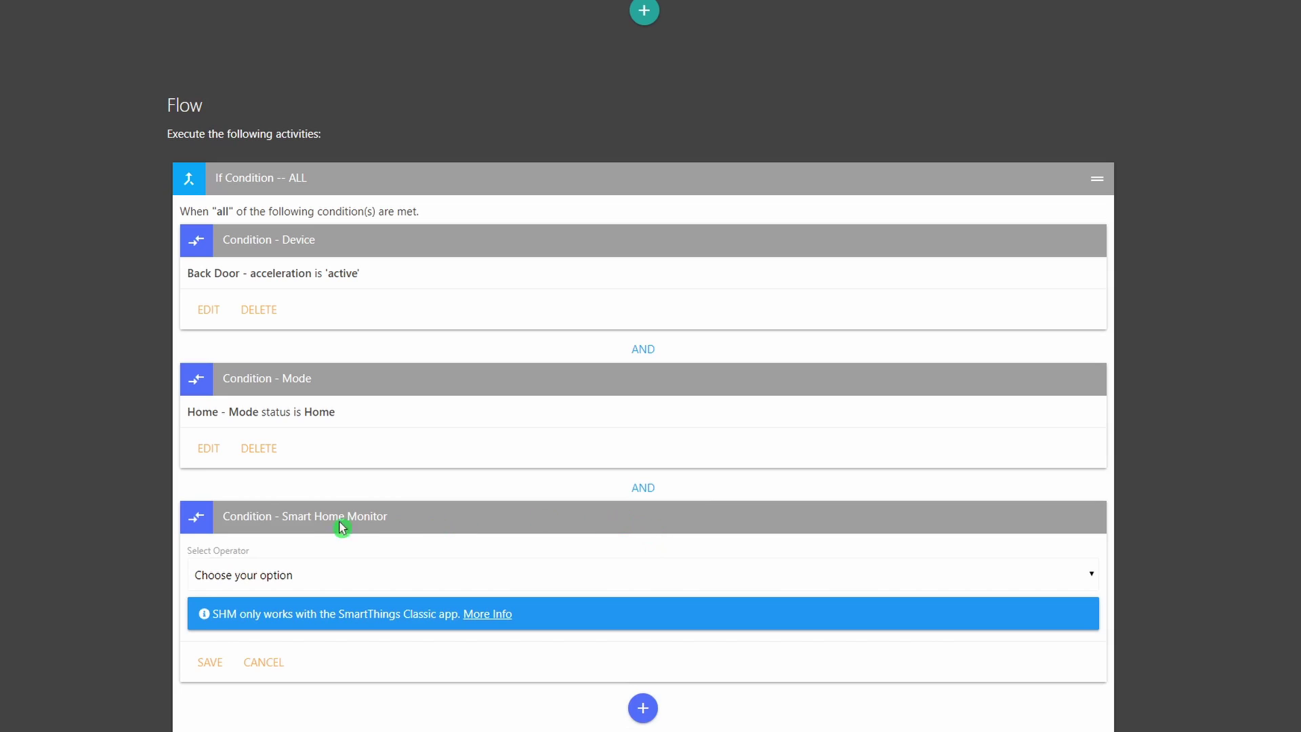
left_click(279, 576)
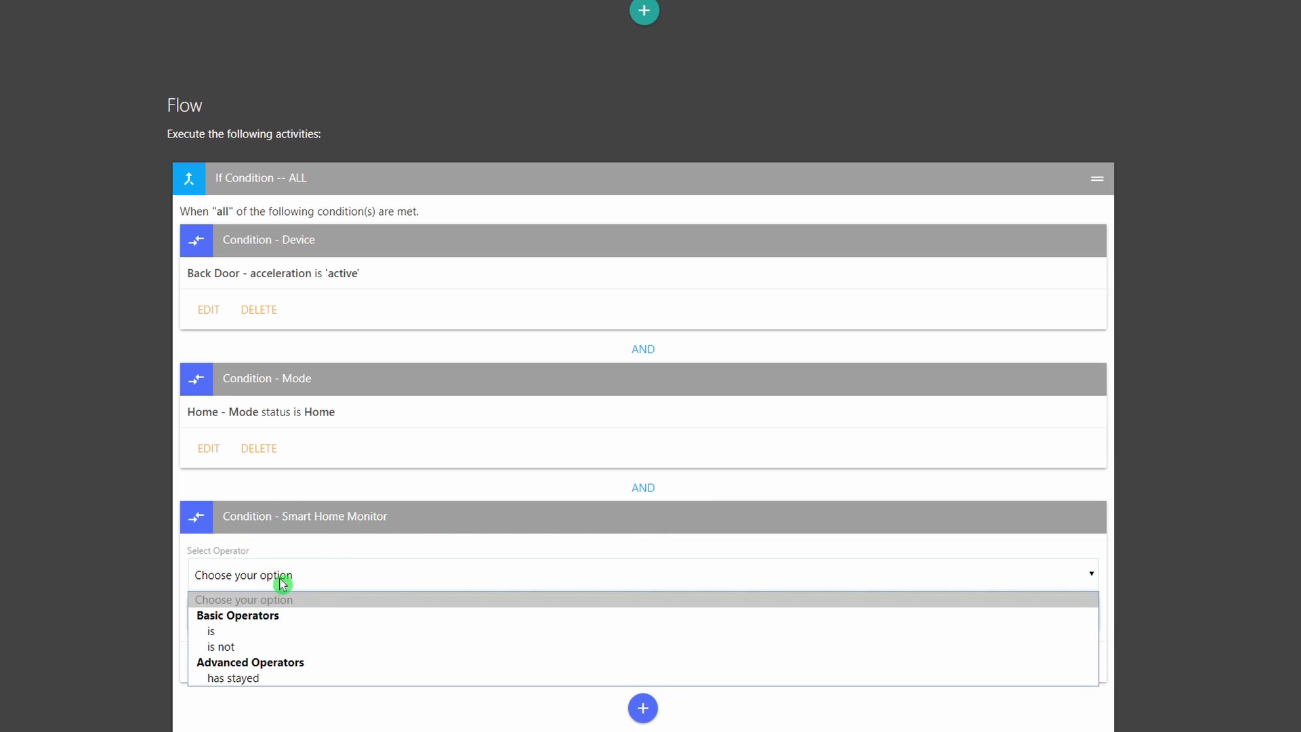
left_click(244, 637)
scroll(252, 644, "down", 1)
left_click(292, 549)
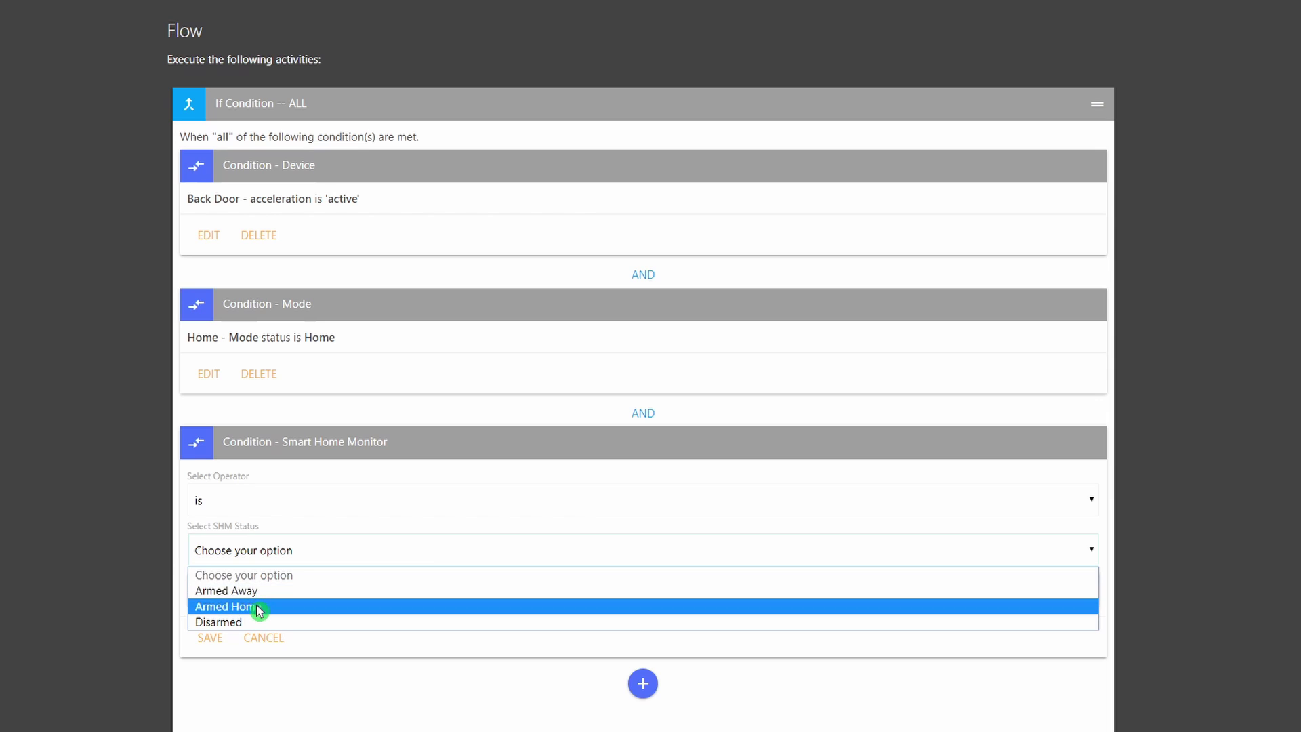
left_click(256, 621)
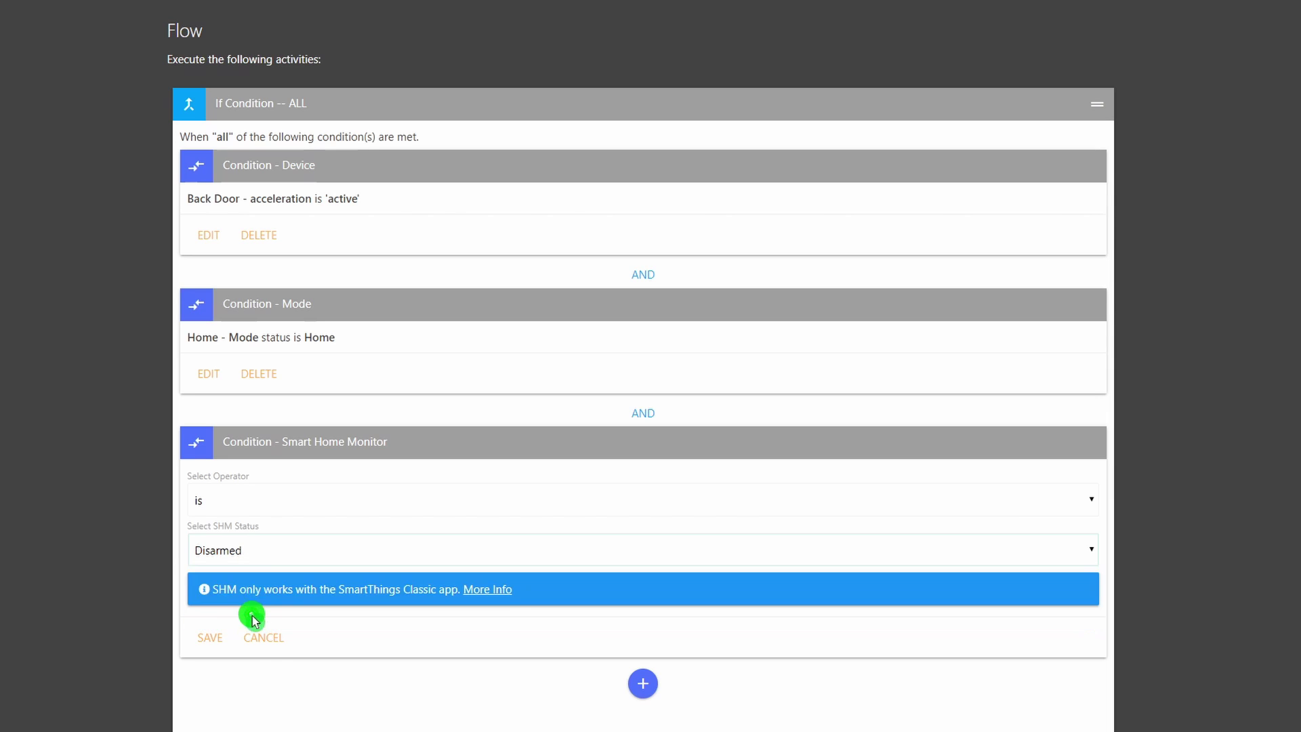
left_click(210, 638)
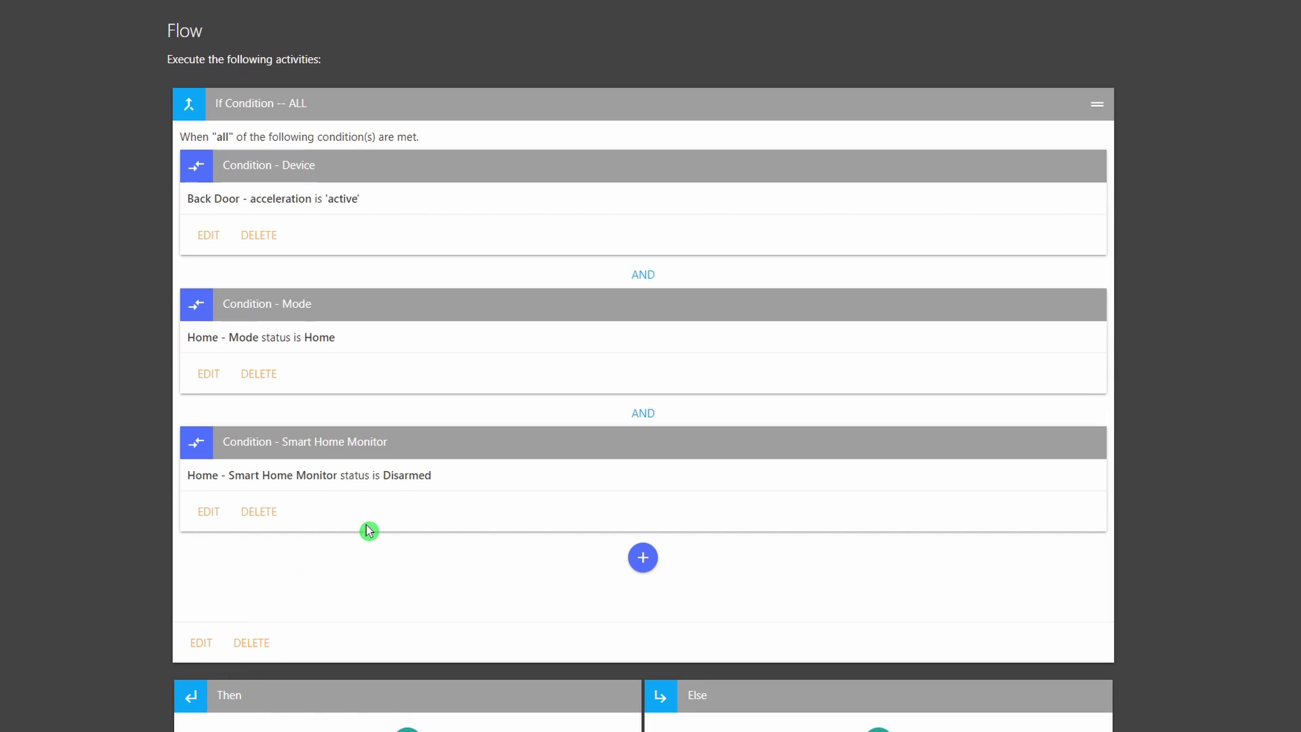
Add a day condition for Sunday and Saturday at location Home, and save it.
left_click(640, 559)
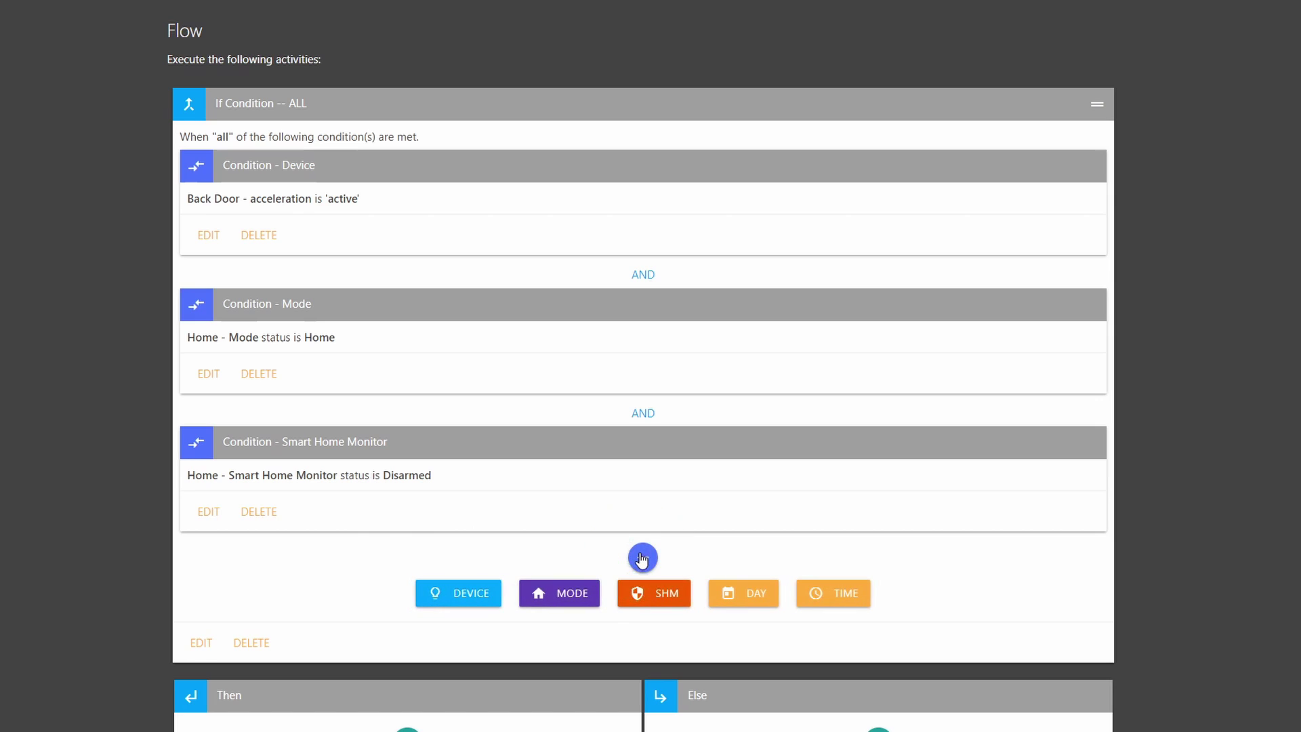
left_click(749, 594)
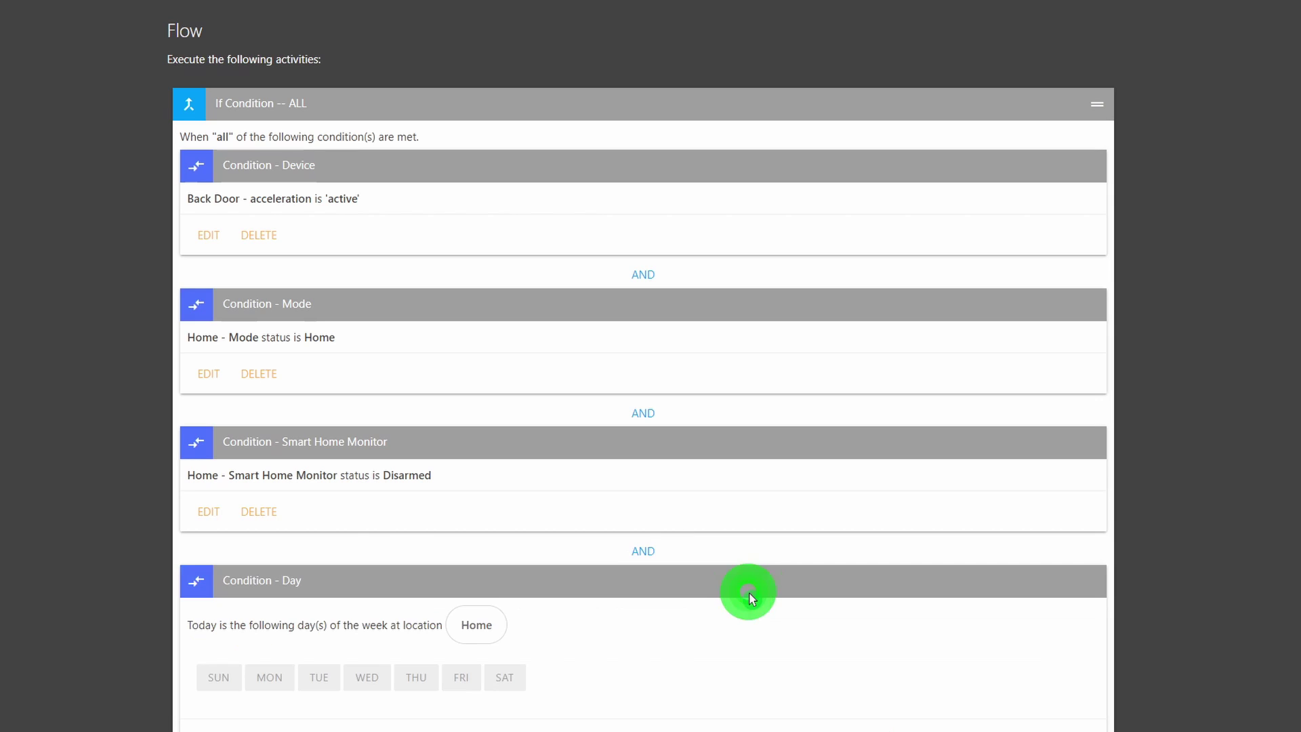
scroll(364, 591, "down", 2)
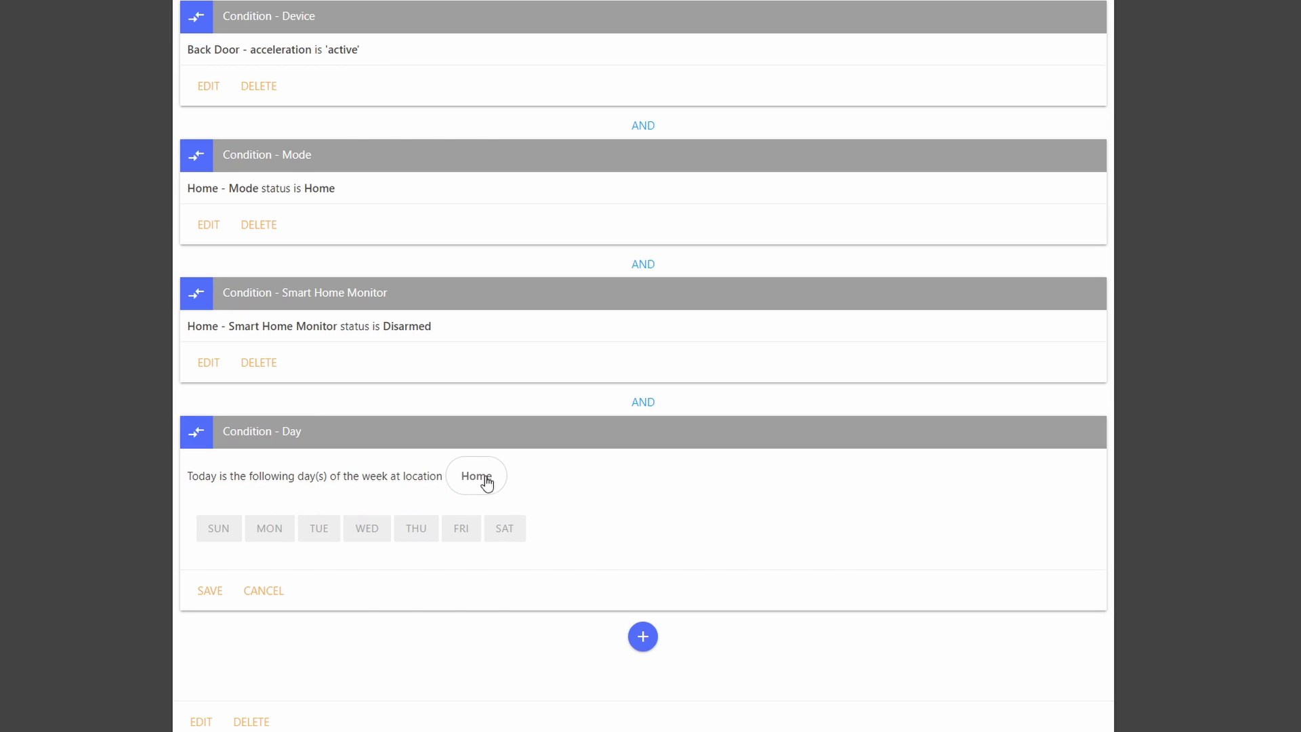
left_click(240, 550)
left_click(218, 532)
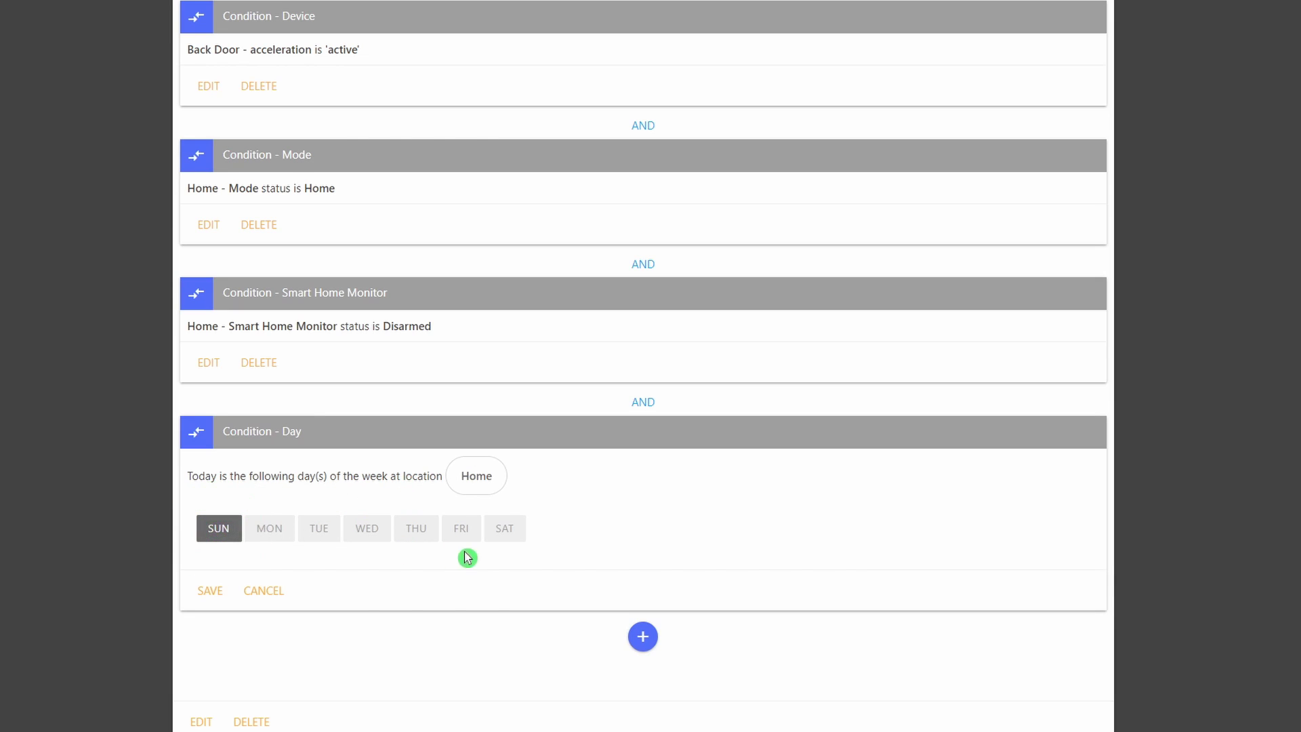
left_click(502, 534)
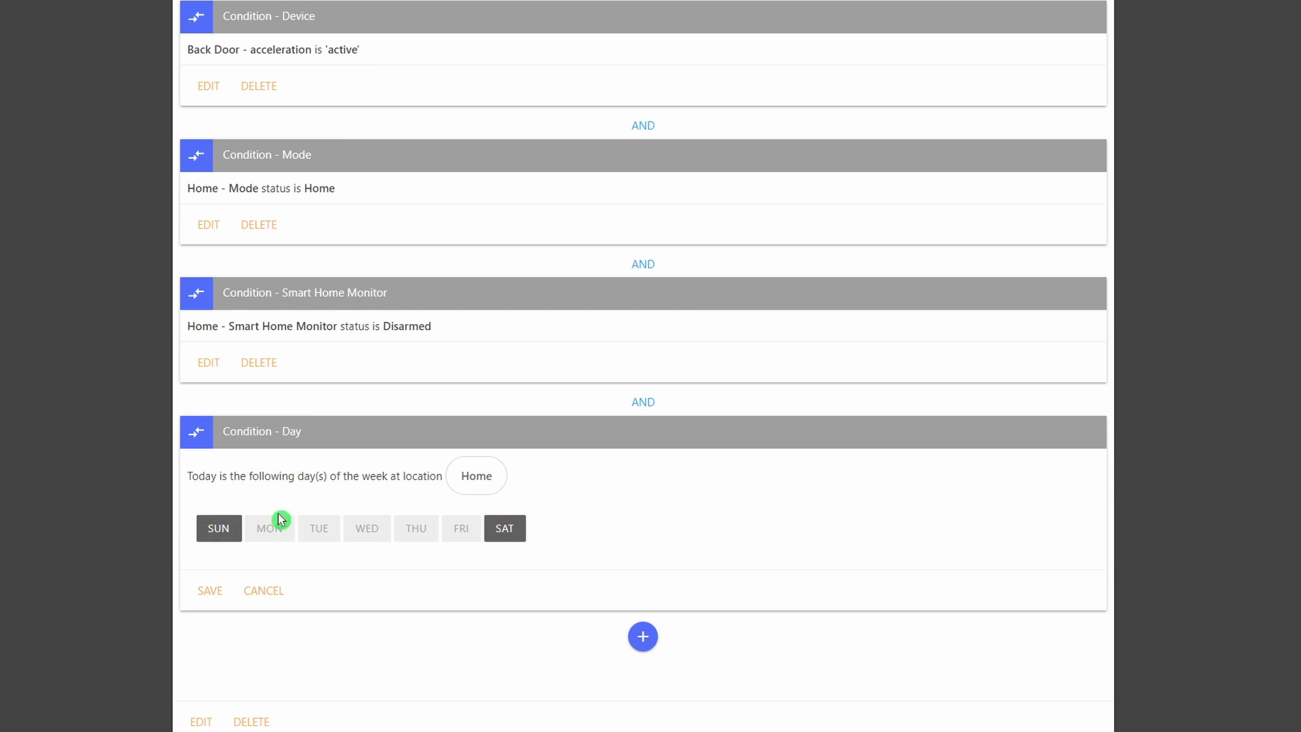
left_click(209, 589)
left_click(347, 466)
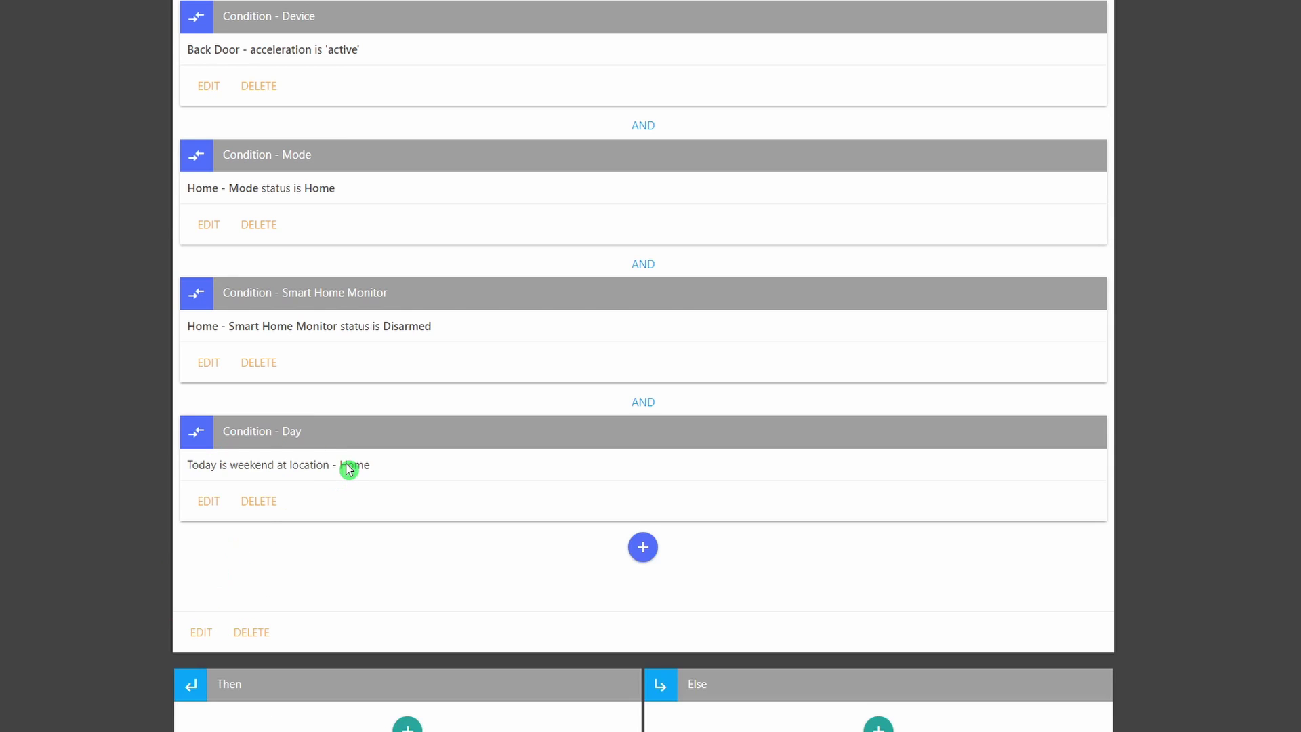
Add a time condition, try "after", set it to between 12:30 AM and 6:30 AM, and show the types for another condition.
scroll(390, 393, "down", 1)
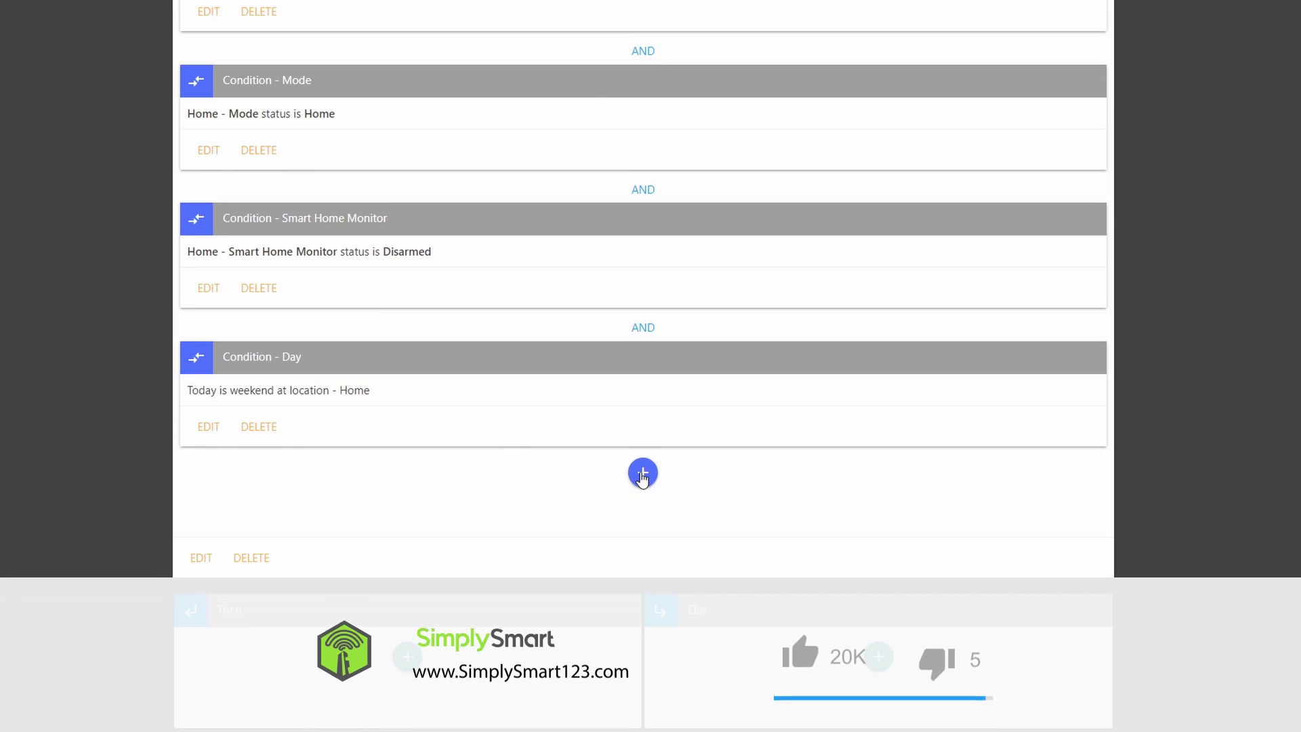
left_click(642, 474)
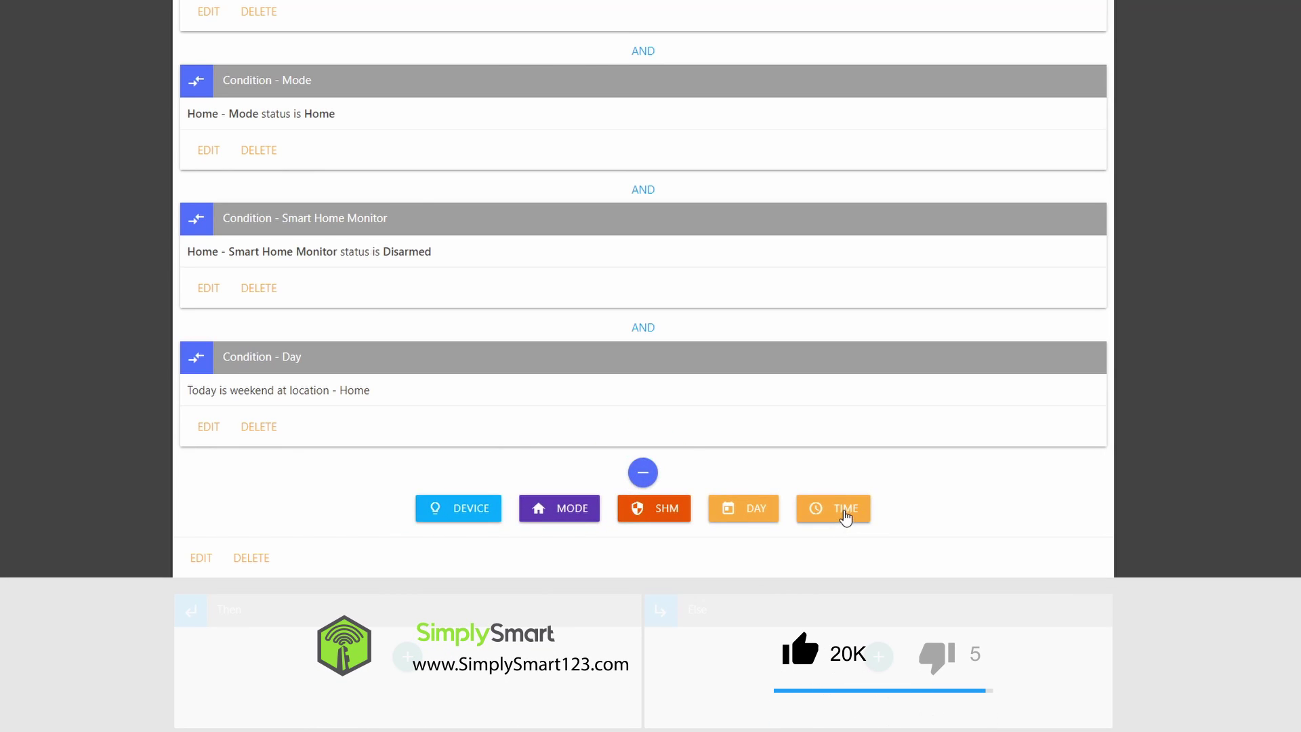
left_click(845, 510)
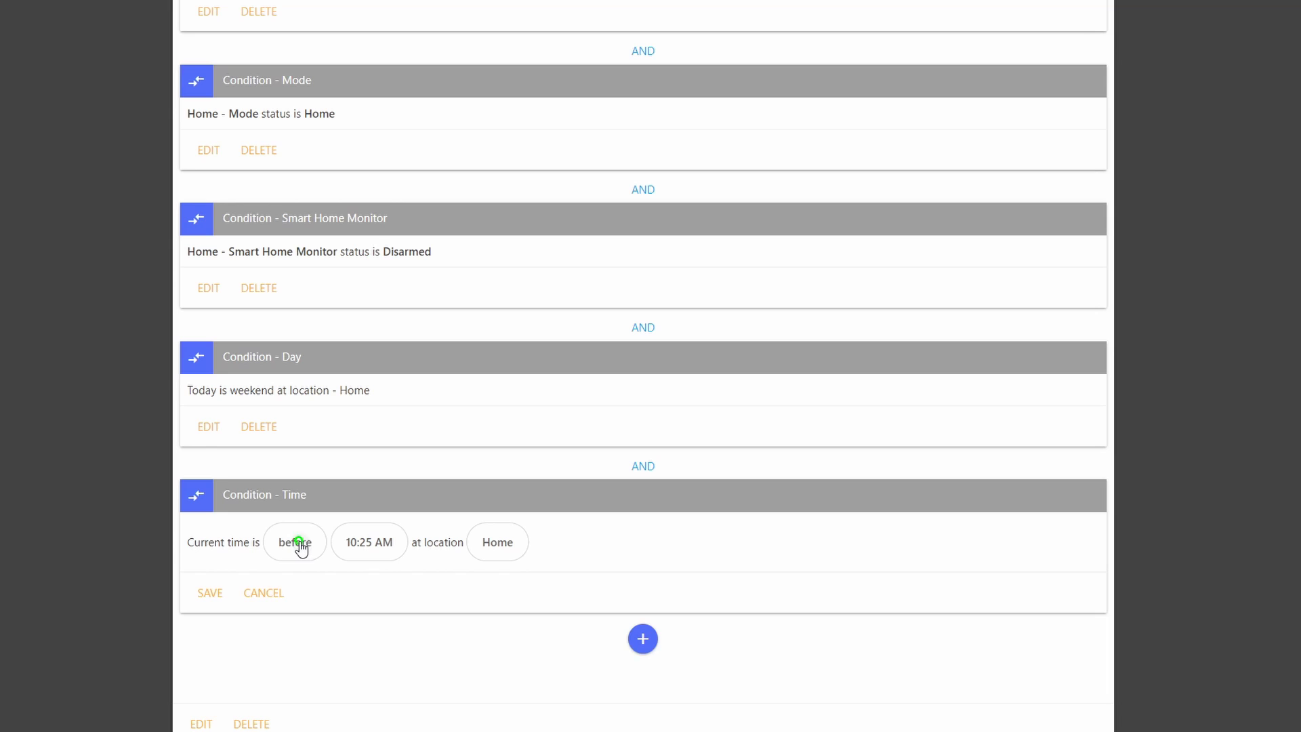
left_click(299, 542)
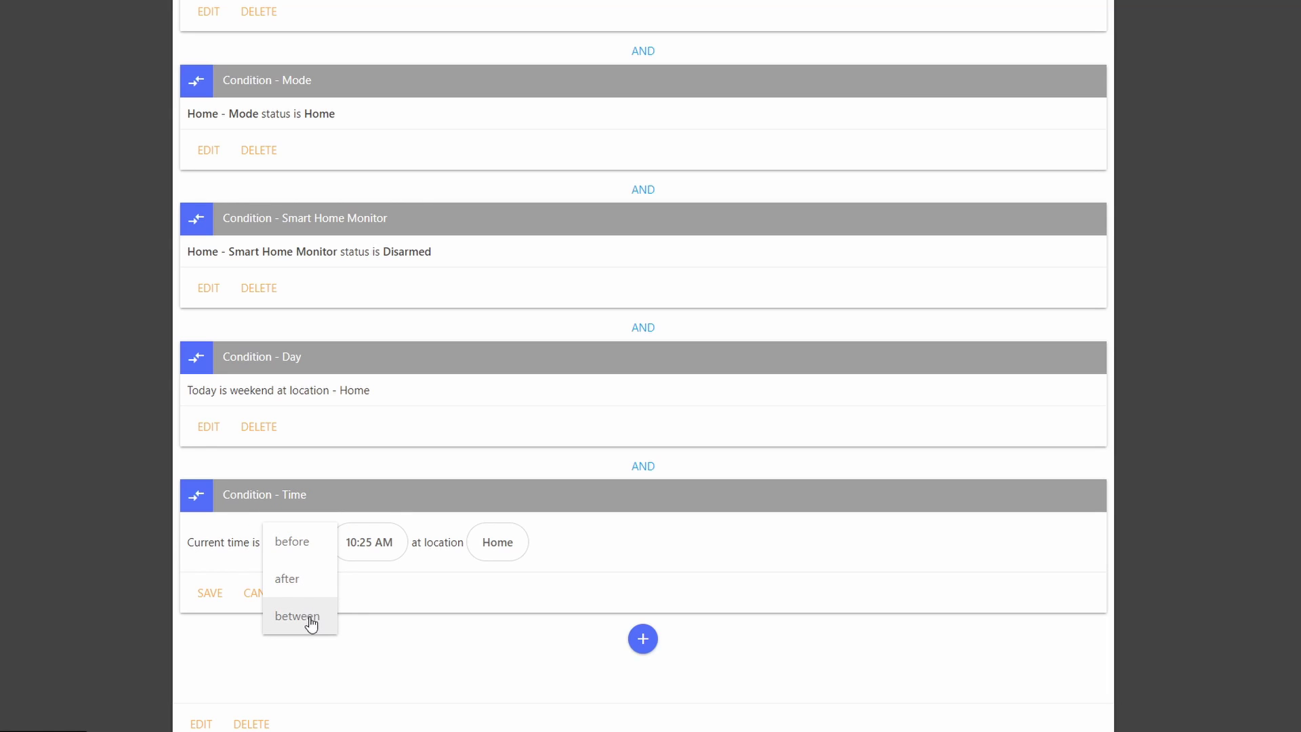
left_click(291, 577)
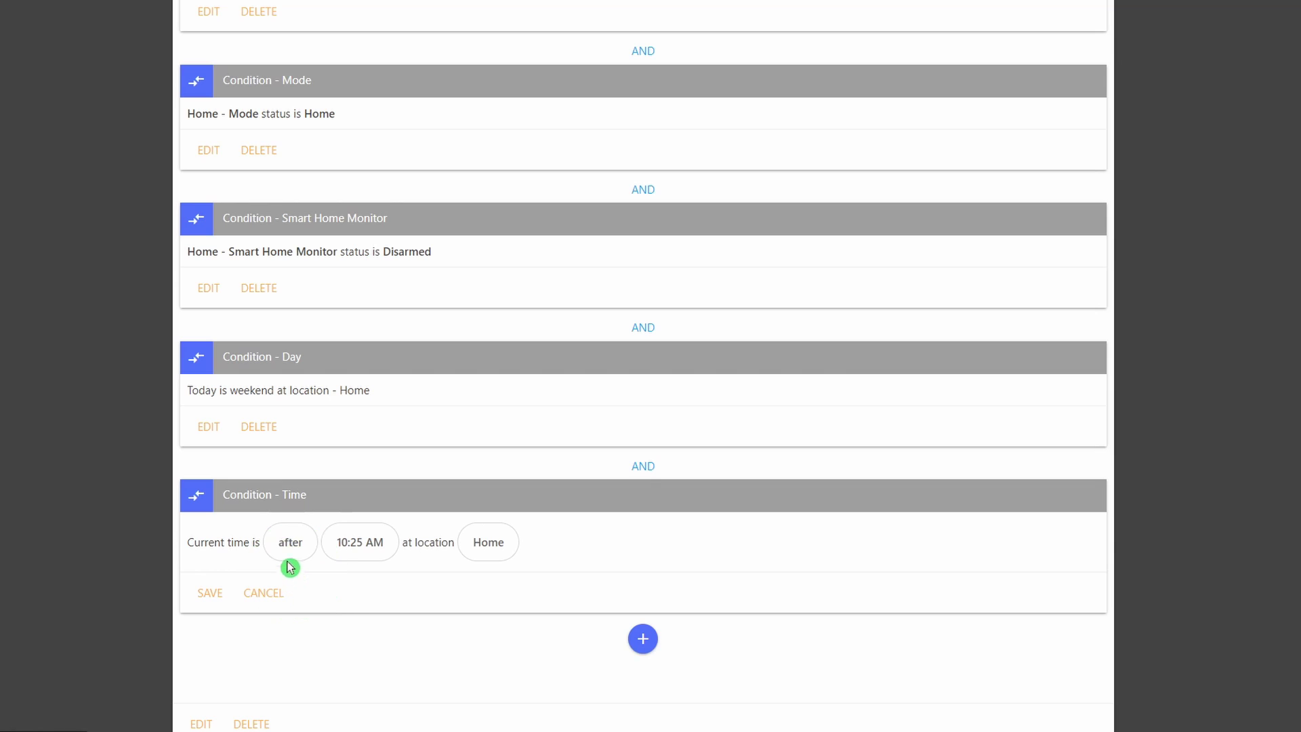
left_click(293, 552)
left_click(290, 617)
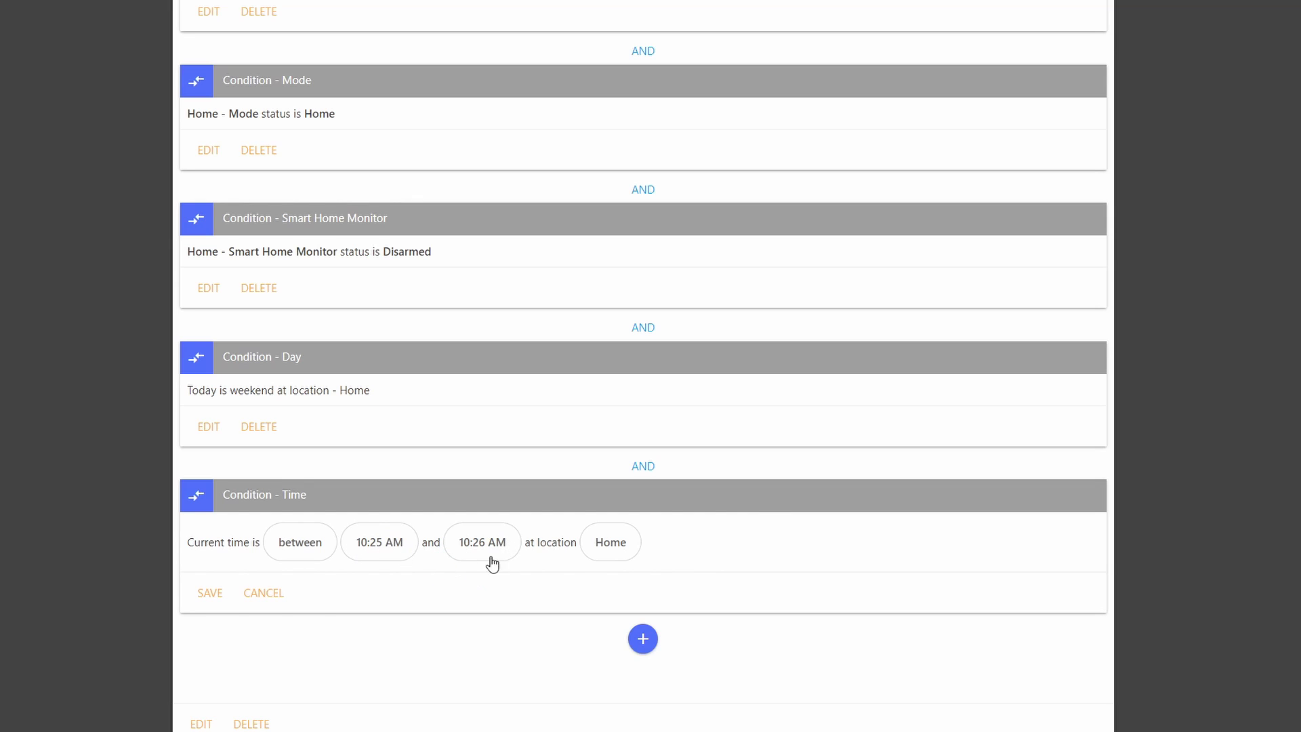
left_click(642, 639)
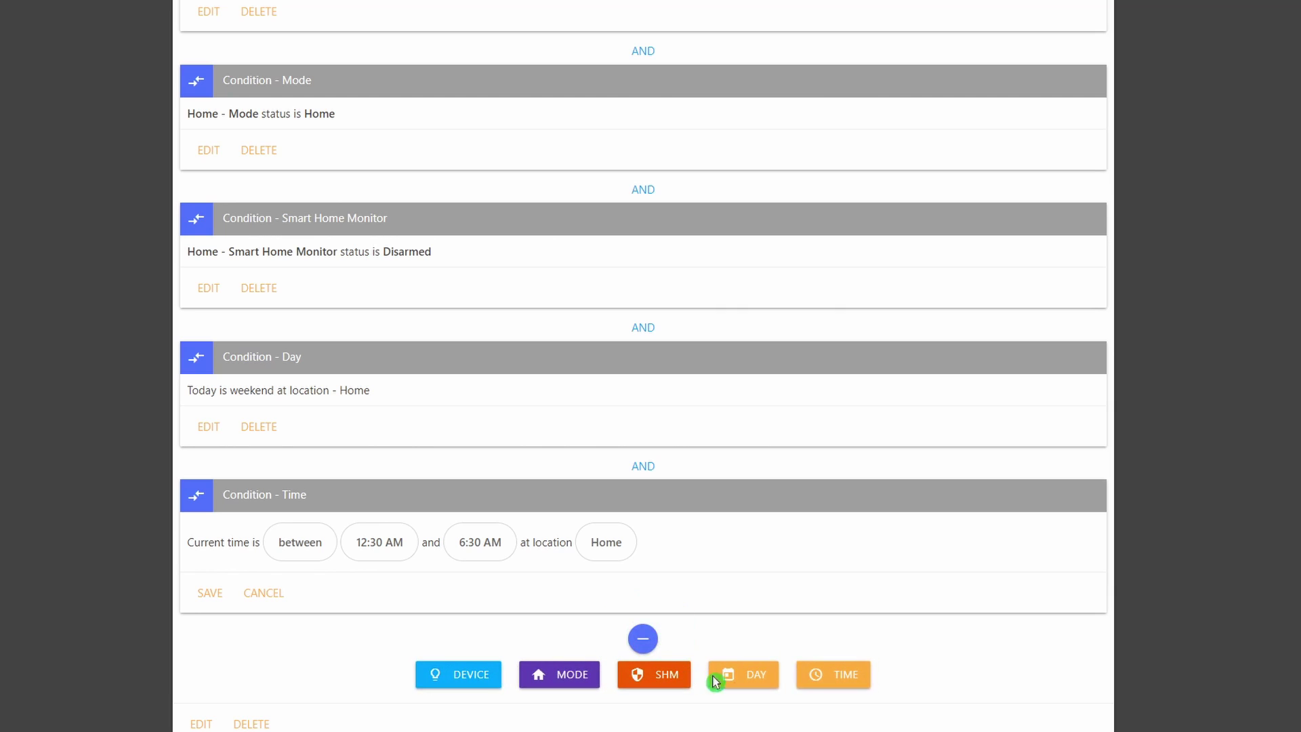
left_click(690, 682)
Review the If Condition's list of conditions, the AND logic joining them, and the Then and Else branches below.
scroll(450, 346, "up", 4)
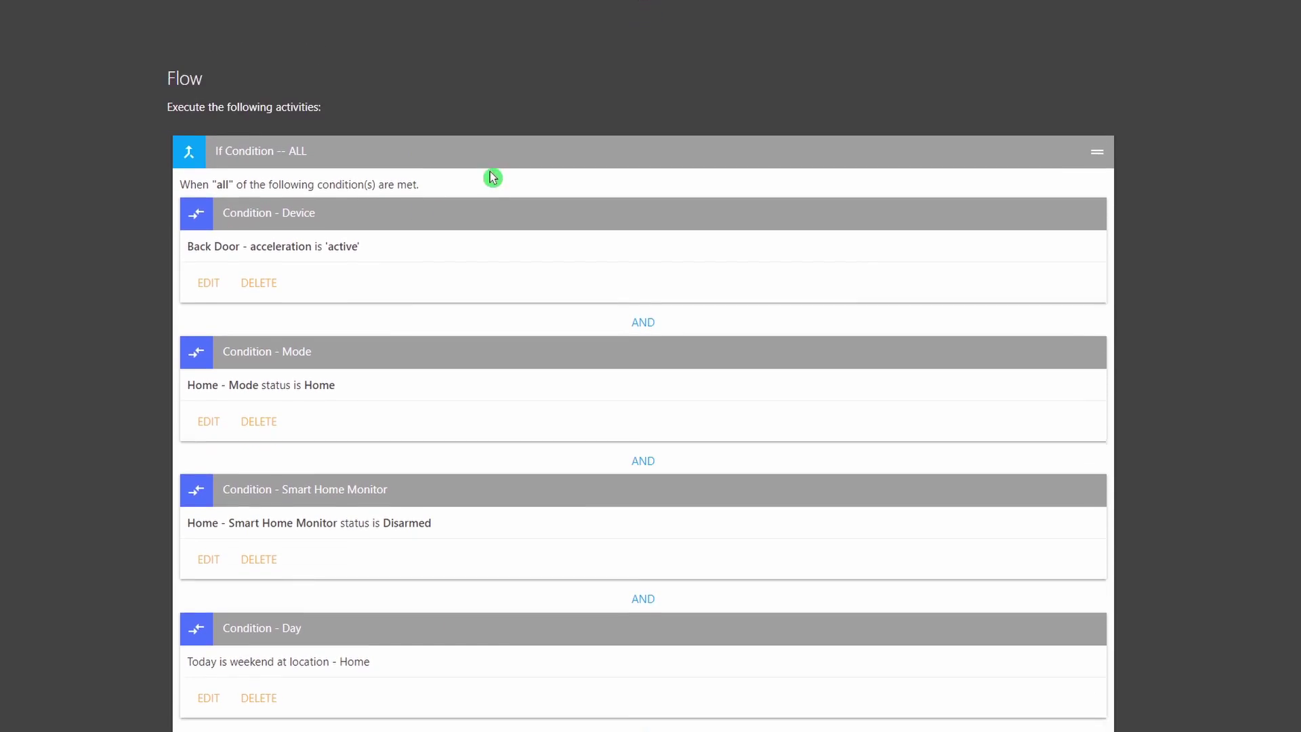
scroll(493, 178, "down", 2)
scroll(505, 191, "up", 1)
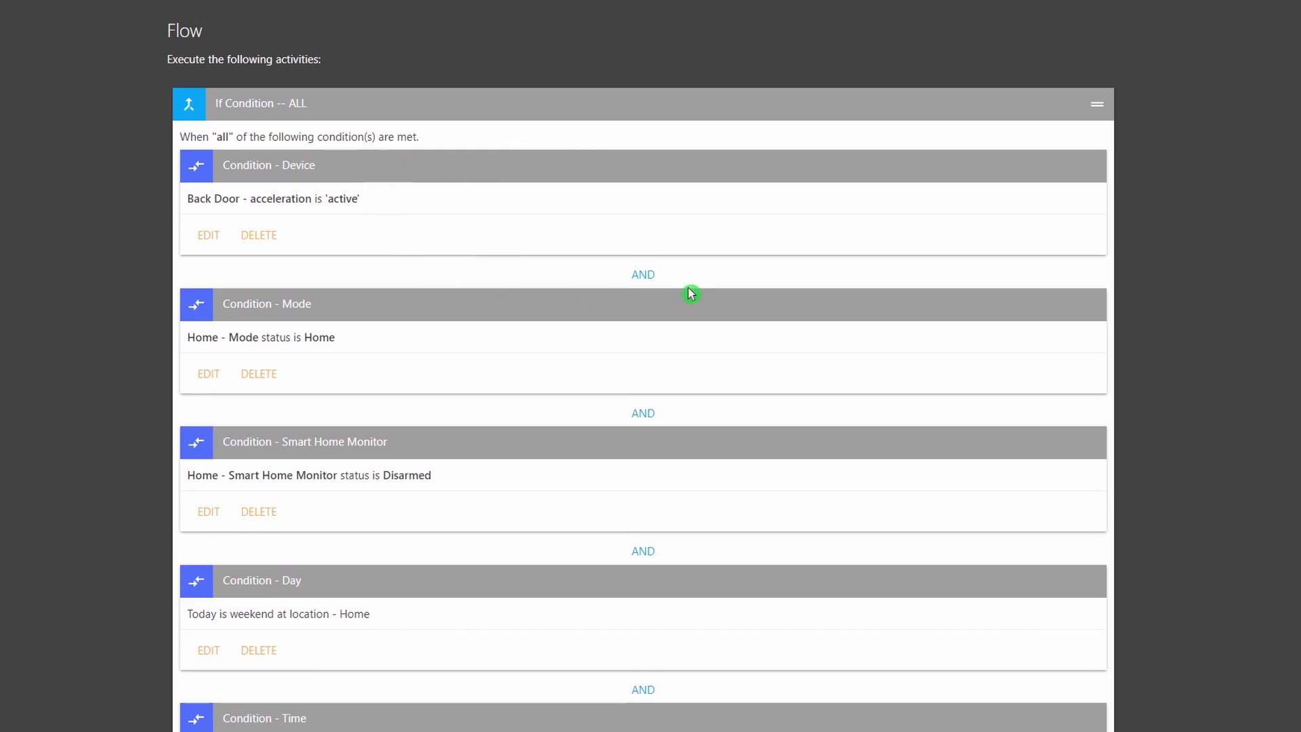
mouse_move(654, 280)
scroll(577, 305, "up", 4)
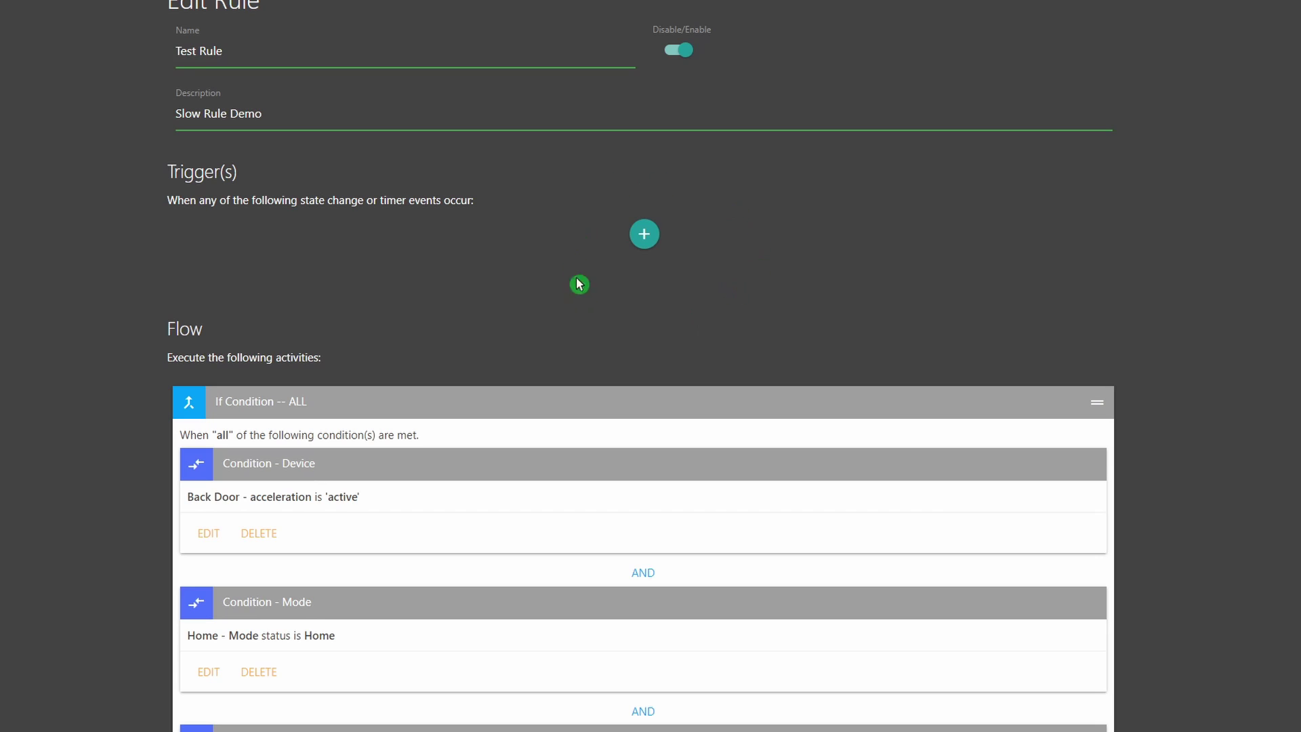
scroll(656, 285, "down", 2)
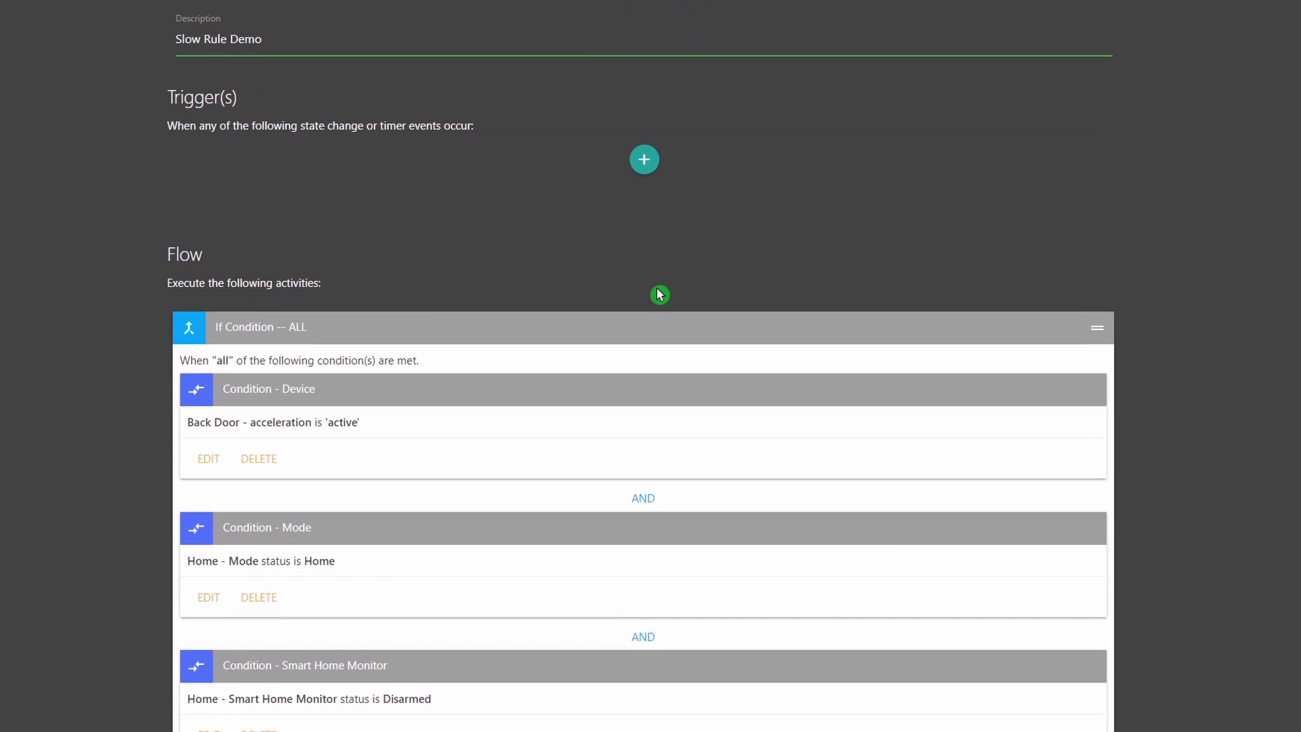
scroll(678, 271, "down", 2)
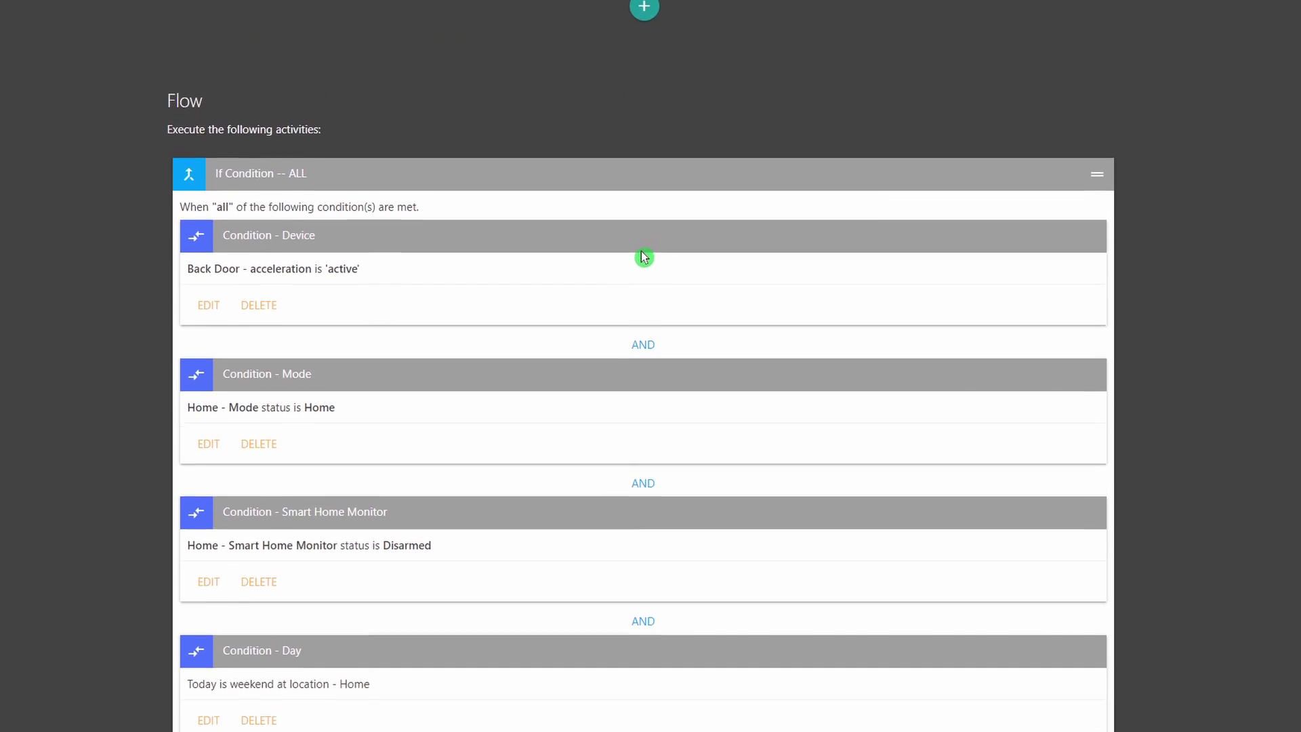
scroll(649, 239, "down", 4)
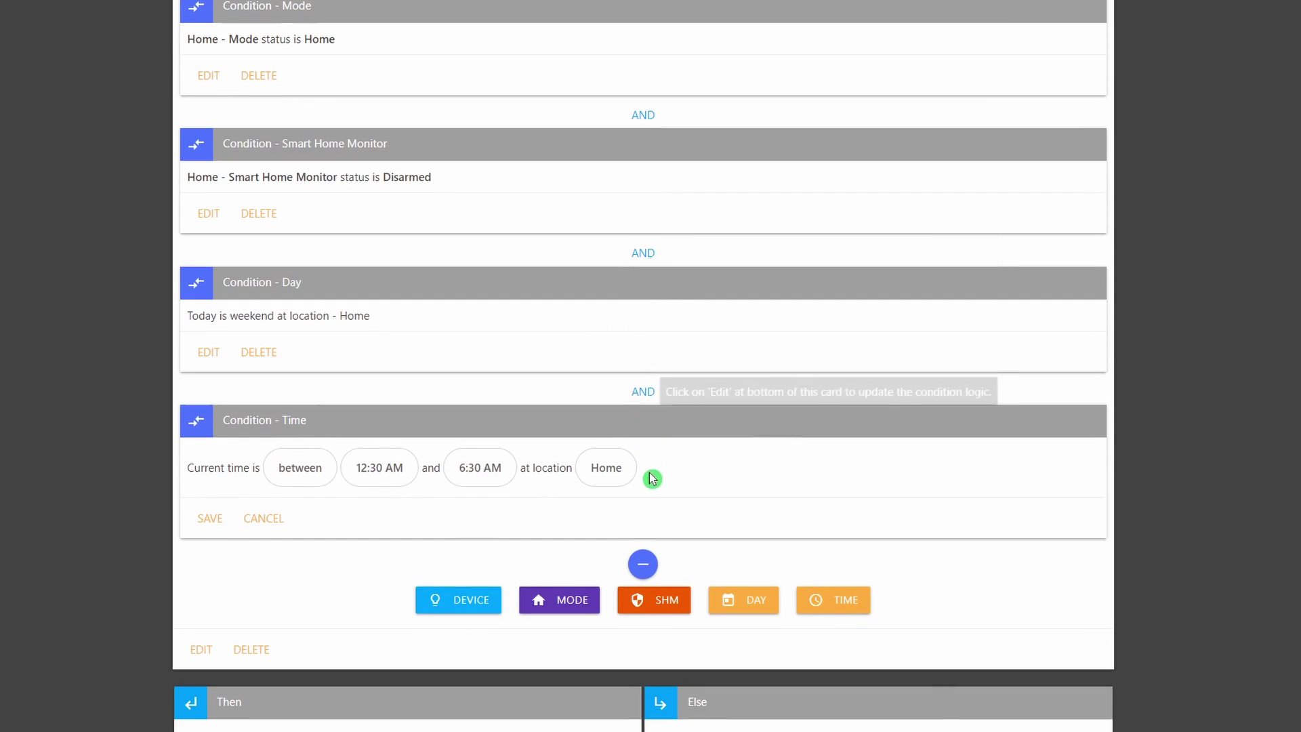
scroll(637, 459, "down", 3)
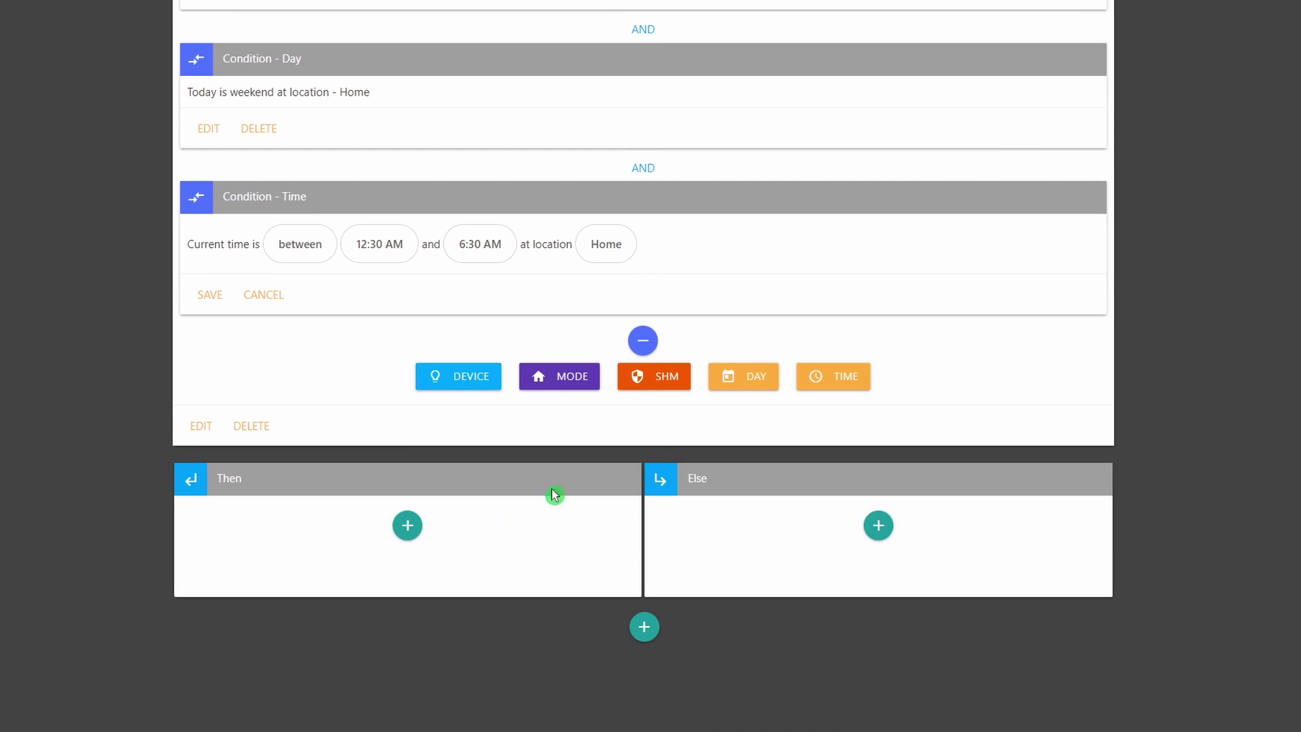
scroll(637, 285, "up", 6)
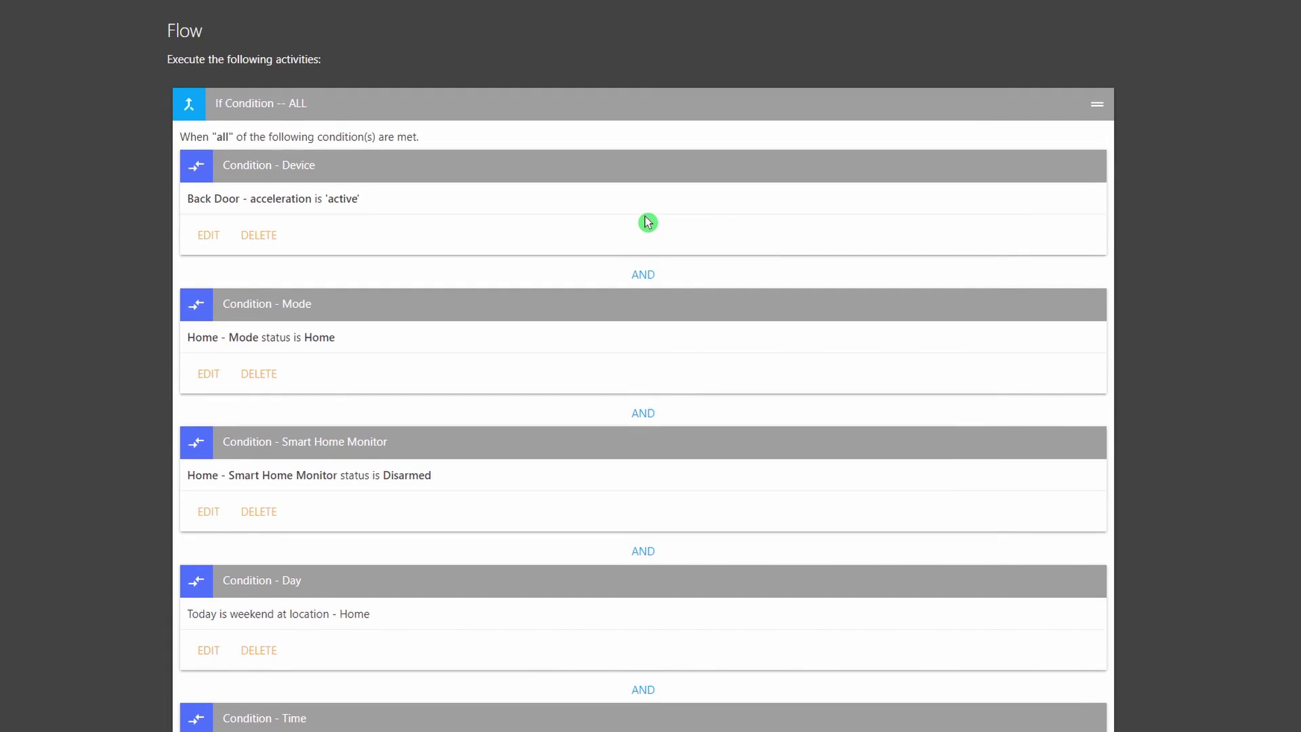
Look over the conditions of the If Condition again, along with the AND operators between them and the Then and Else branches.
scroll(648, 221, "down", 3)
scroll(652, 227, "down", 1)
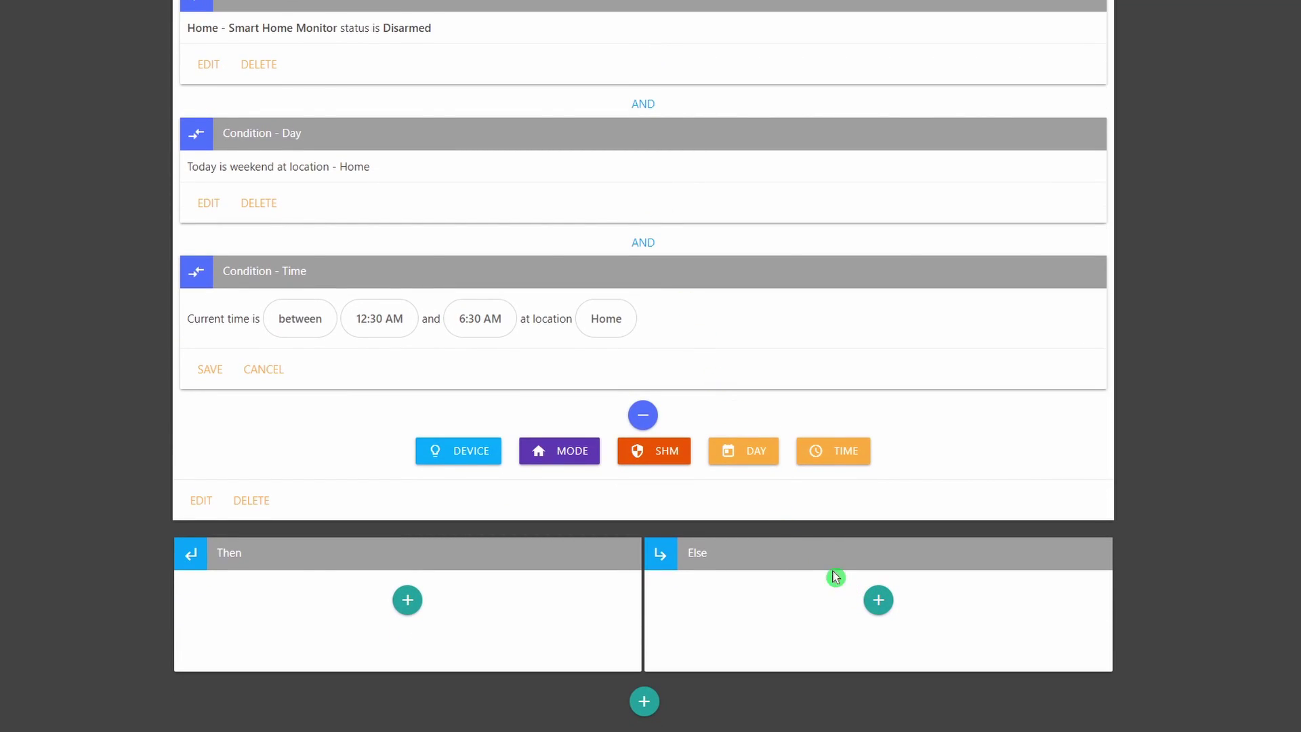
scroll(517, 313, "up", 8)
scroll(523, 317, "down", 4)
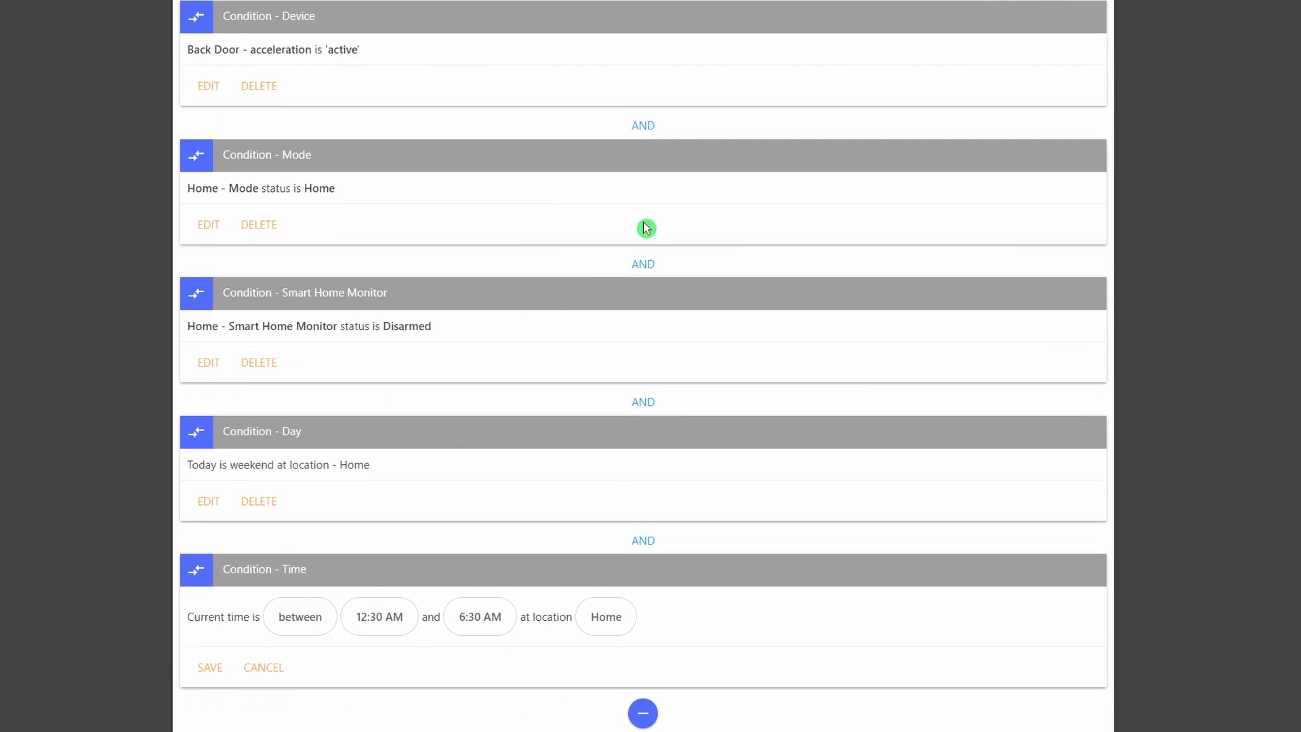
scroll(532, 196, "up", 1)
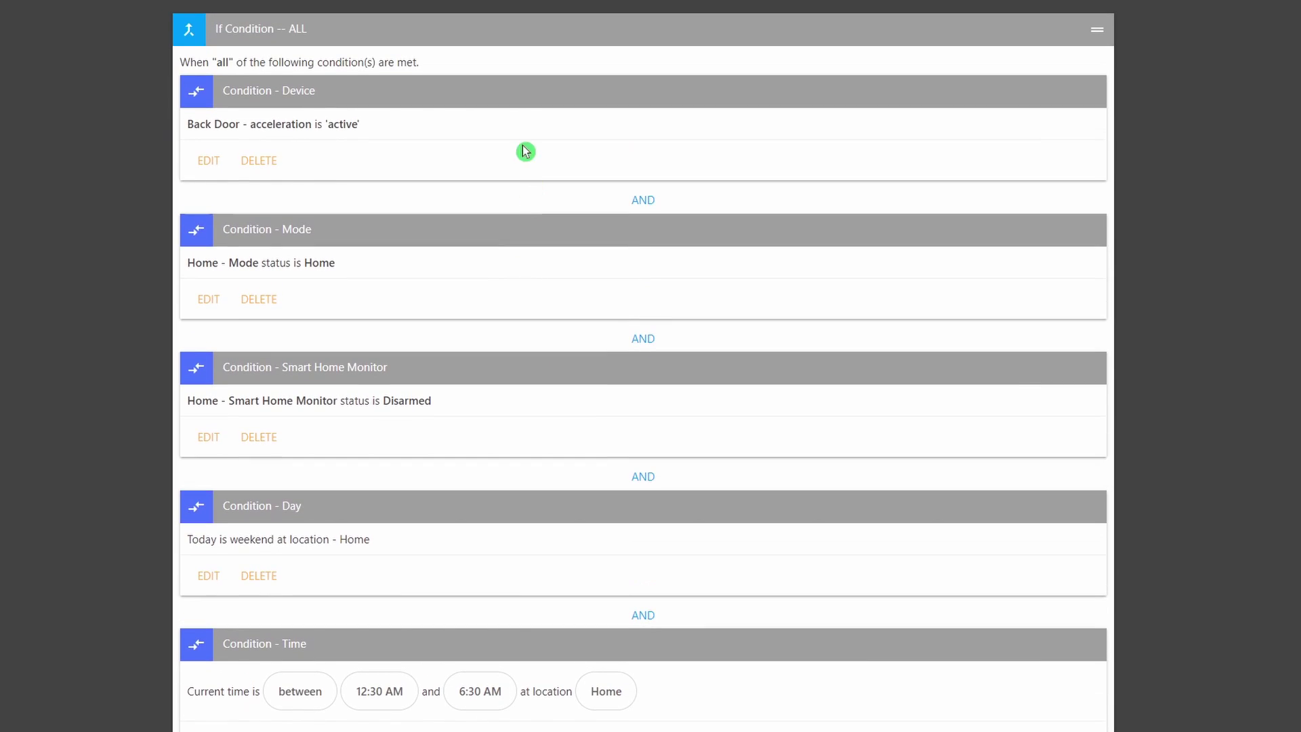
right_click(535, 281)
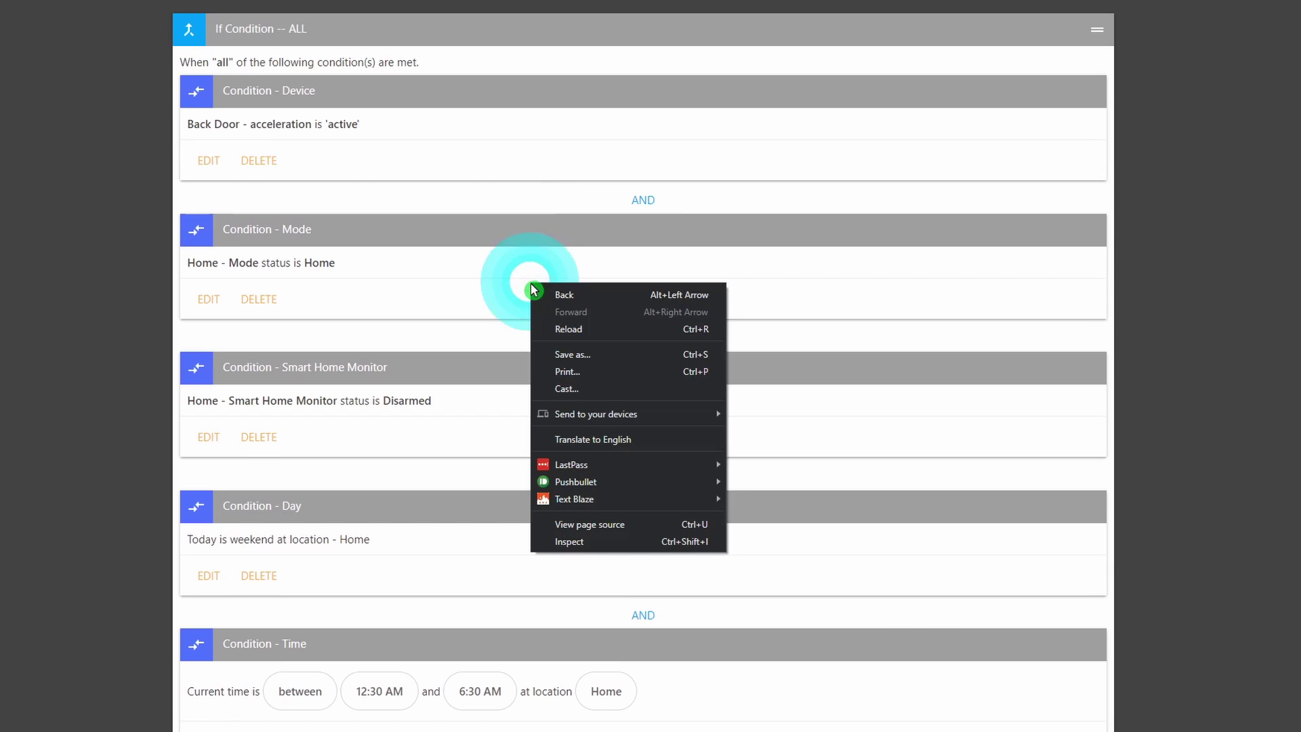
left_click(487, 334)
Edit the If Condition so that any of its conditions can be met instead of all.
scroll(515, 332, "down", 4)
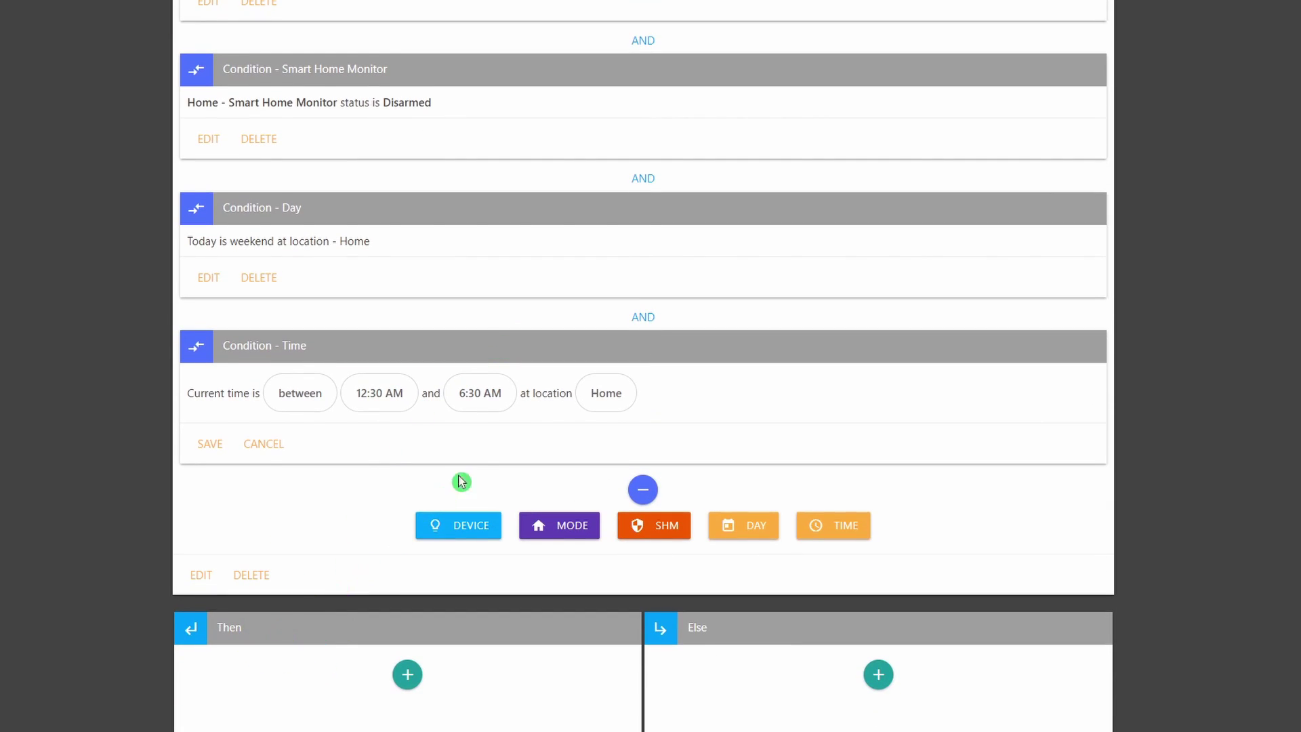
left_click(202, 576)
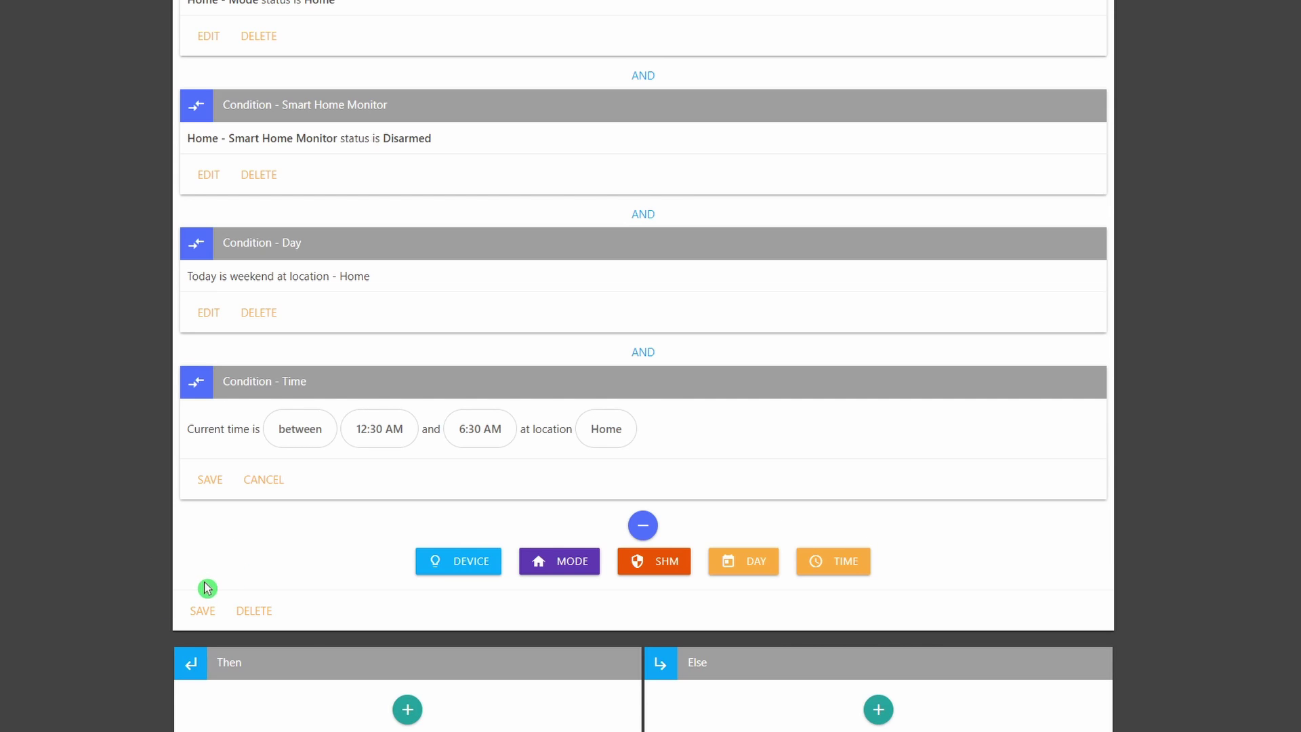
scroll(563, 386, "up", 5)
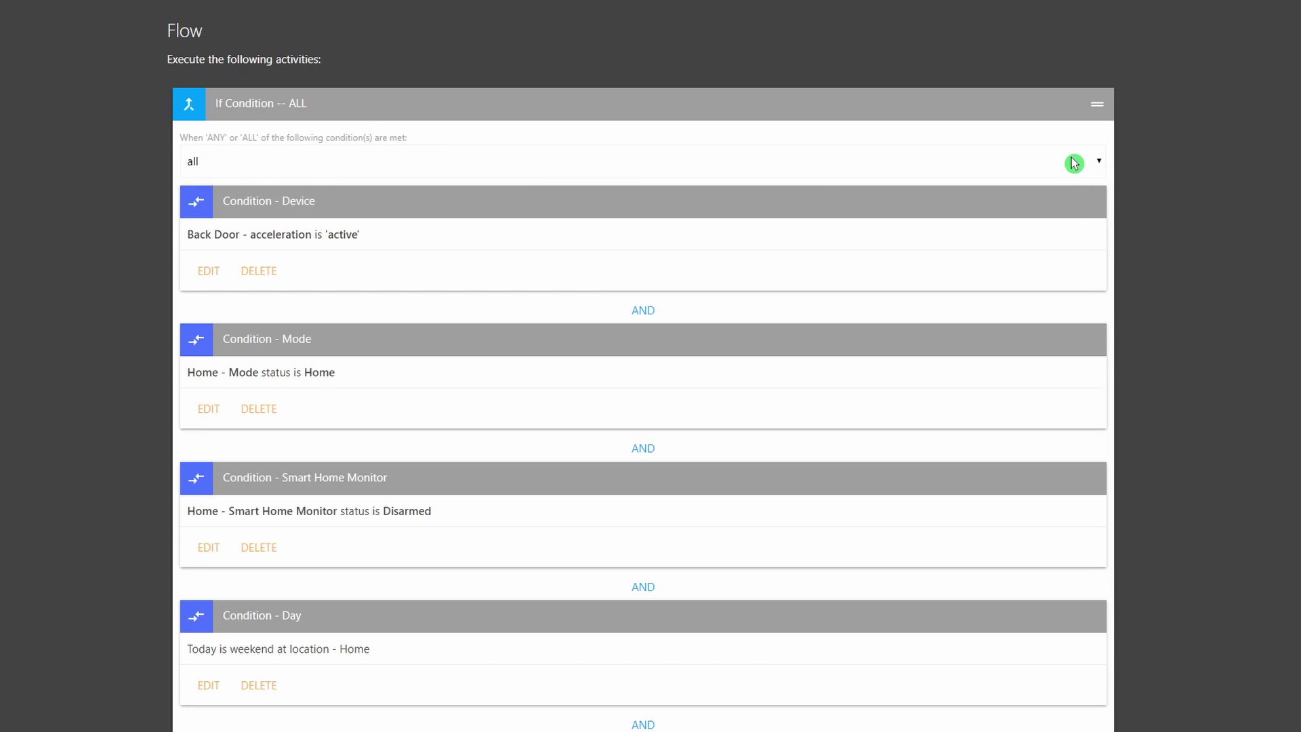
left_click(1073, 162)
left_click(254, 200)
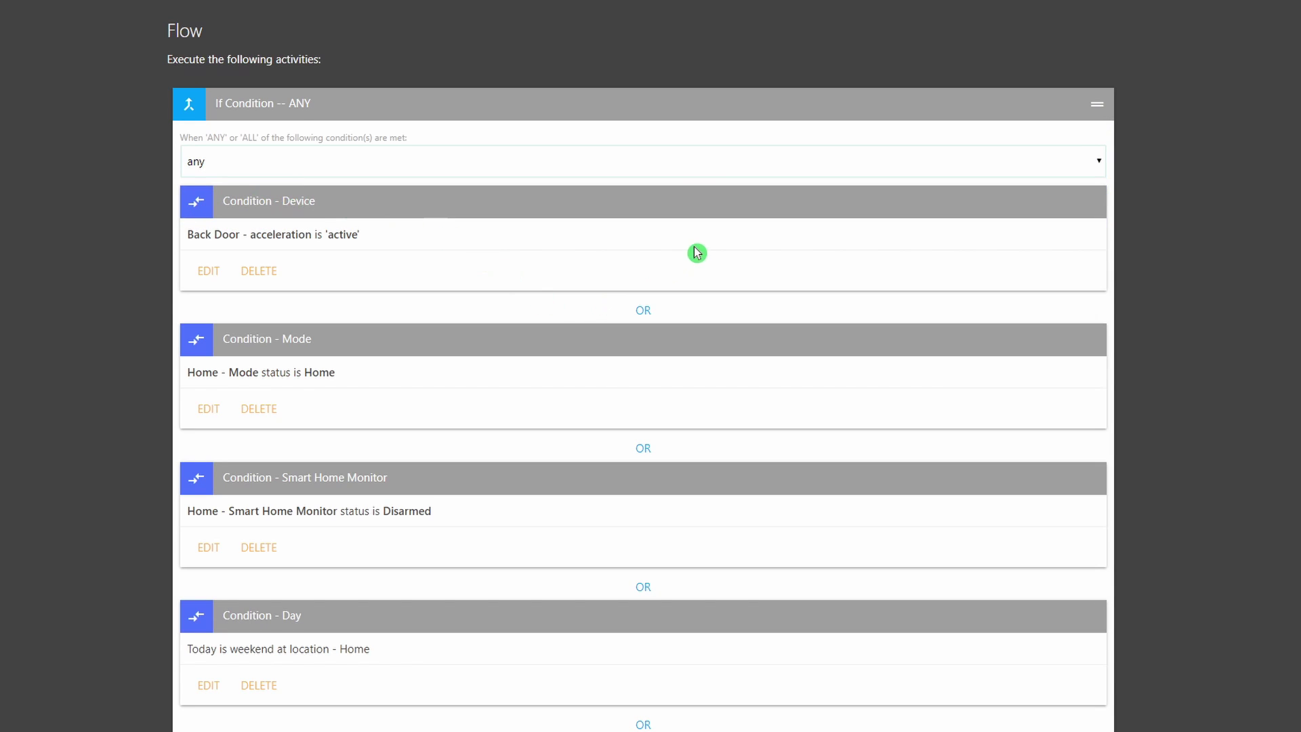
Examine the OR operators joining the conditions and the Then and Else branches beneath the If Condition.
scroll(697, 253, "down", 2)
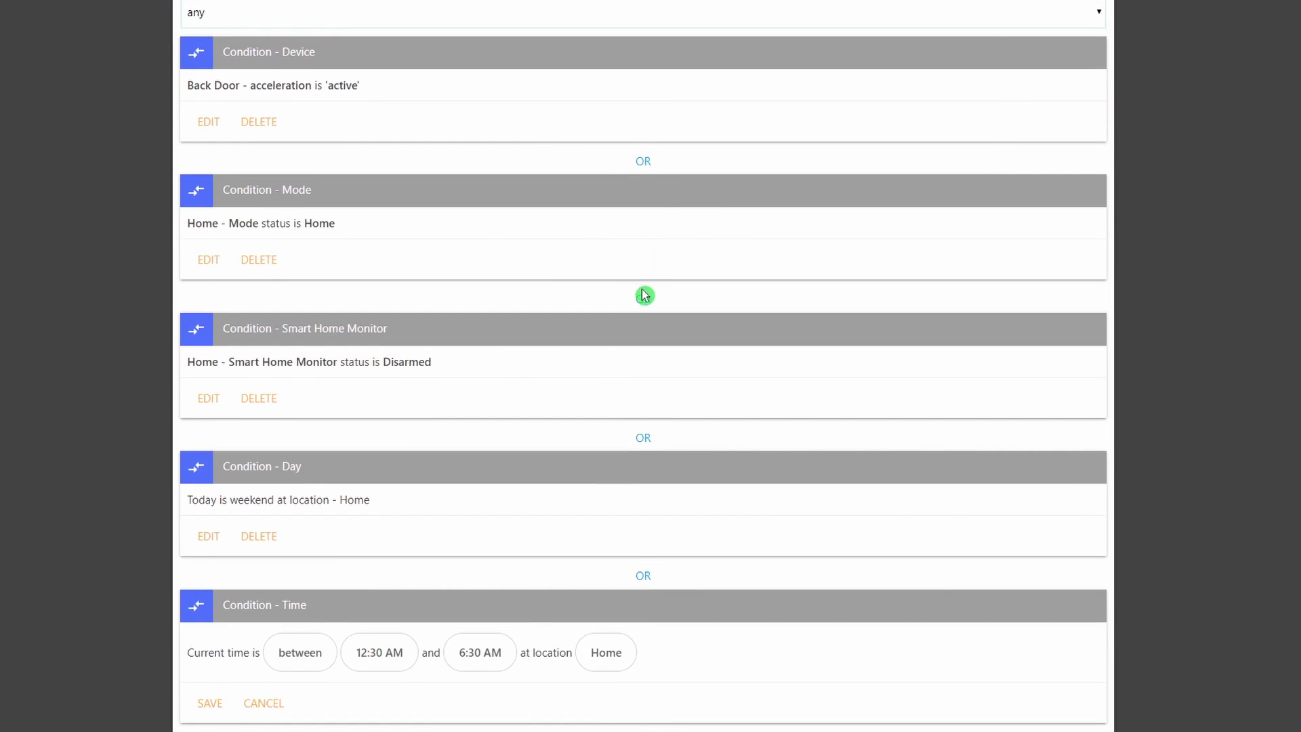
scroll(644, 293, "up", 4)
scroll(546, 267, "down", 2)
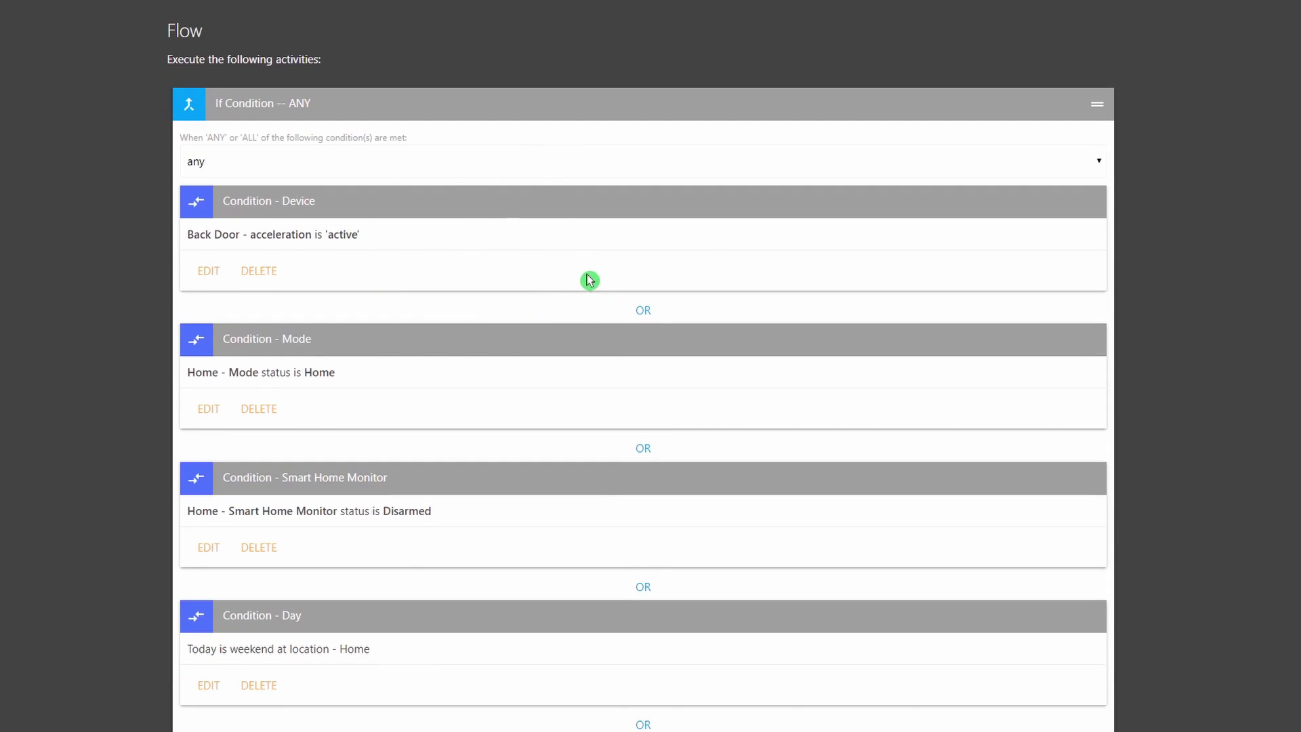
scroll(595, 274, "down", 5)
scroll(583, 325, "down", 2)
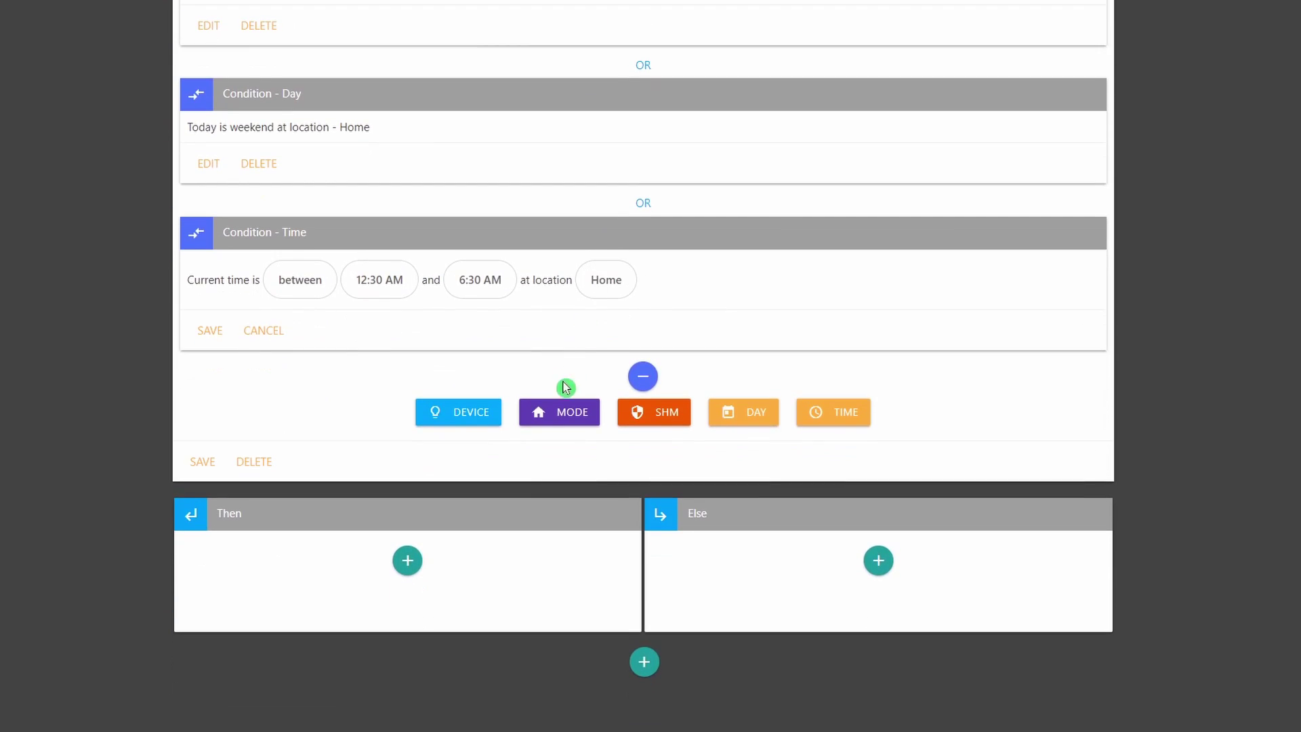
scroll(239, 515, "down", 2)
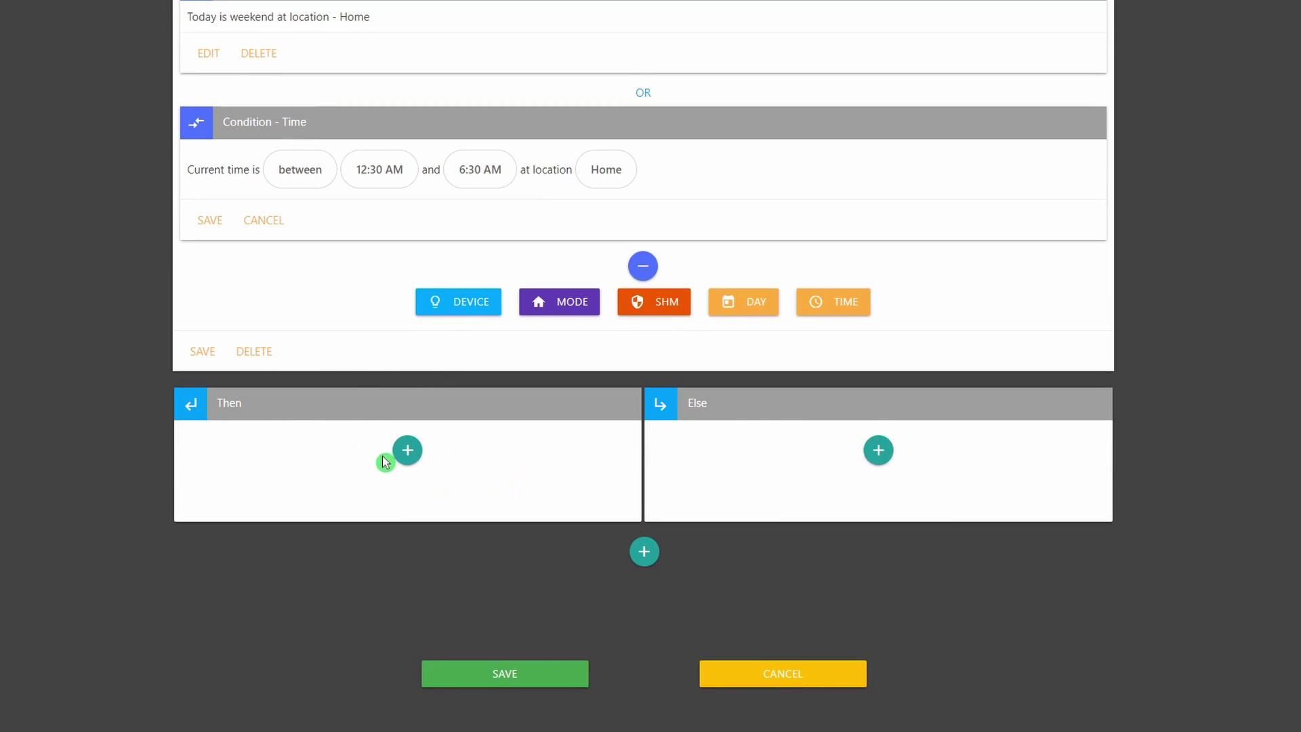
scroll(410, 445, "up", 8)
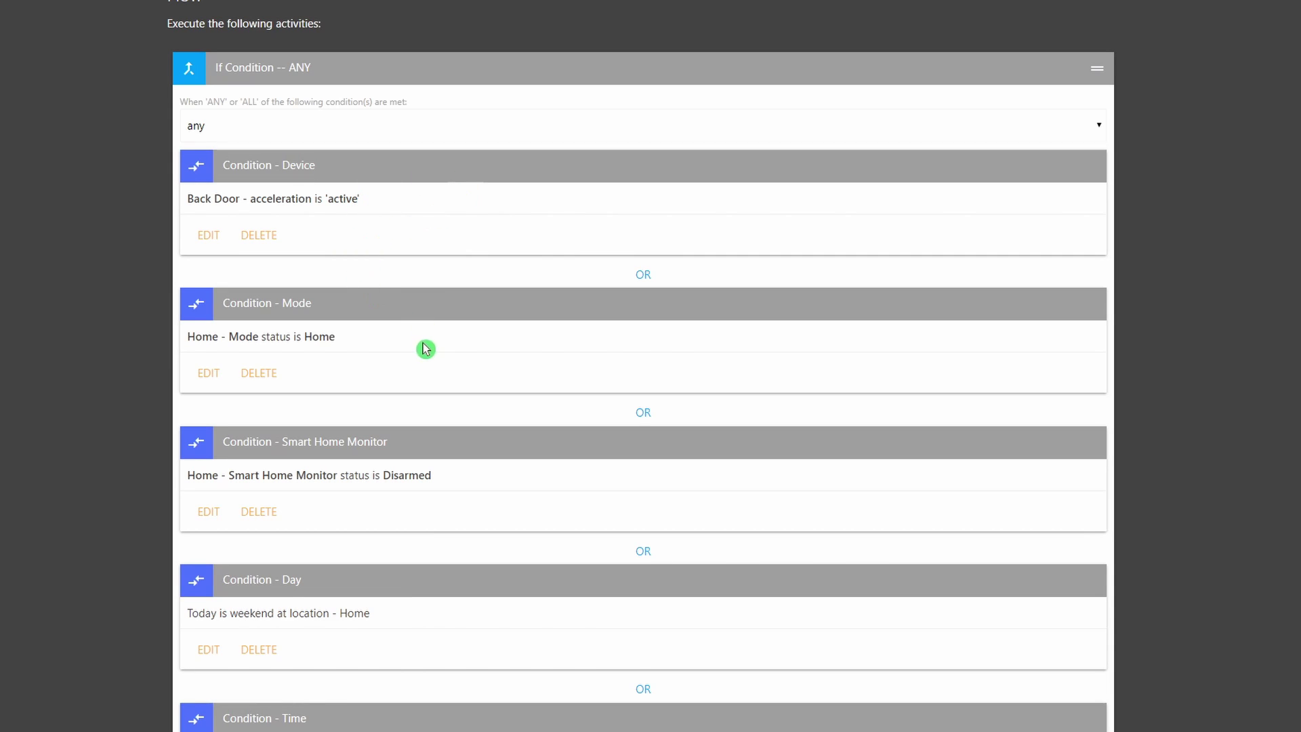
scroll(533, 445, "down", 7)
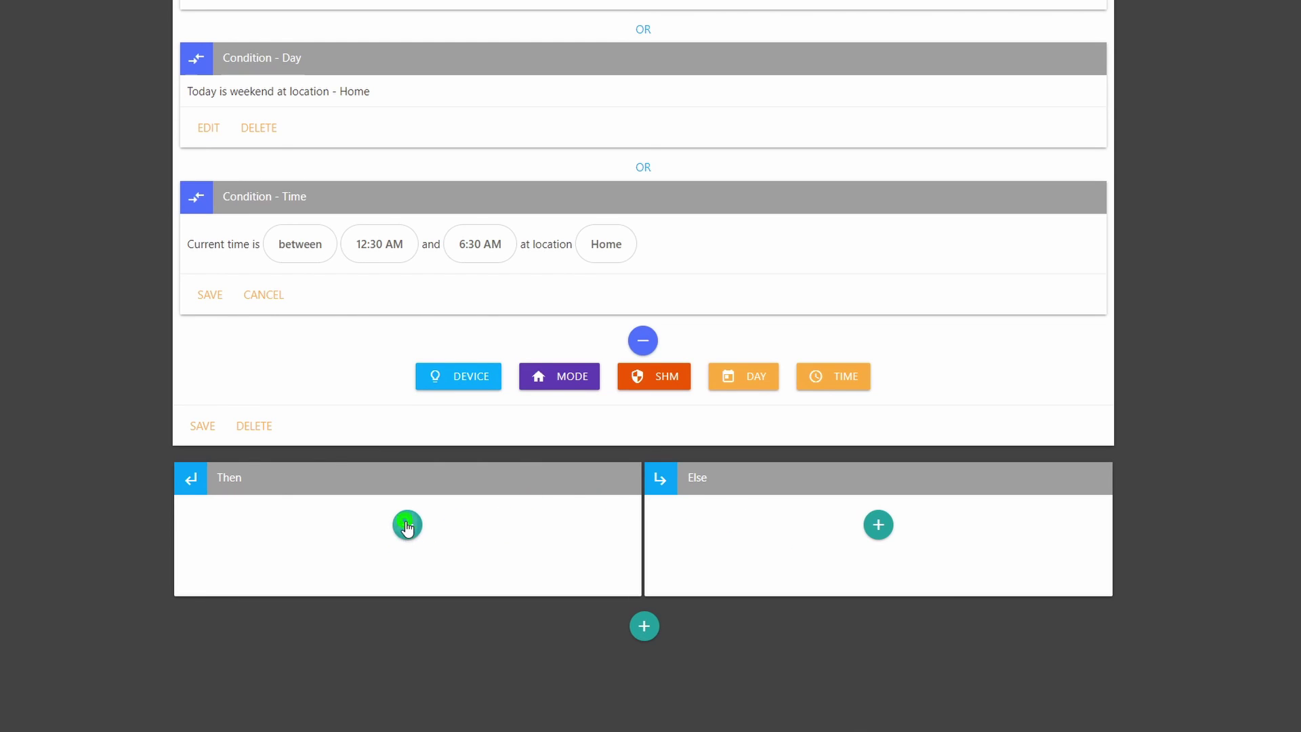
Try nesting two If Conditions one after the other inside the Then branch, and view their own Then and Else branches.
left_click(406, 526)
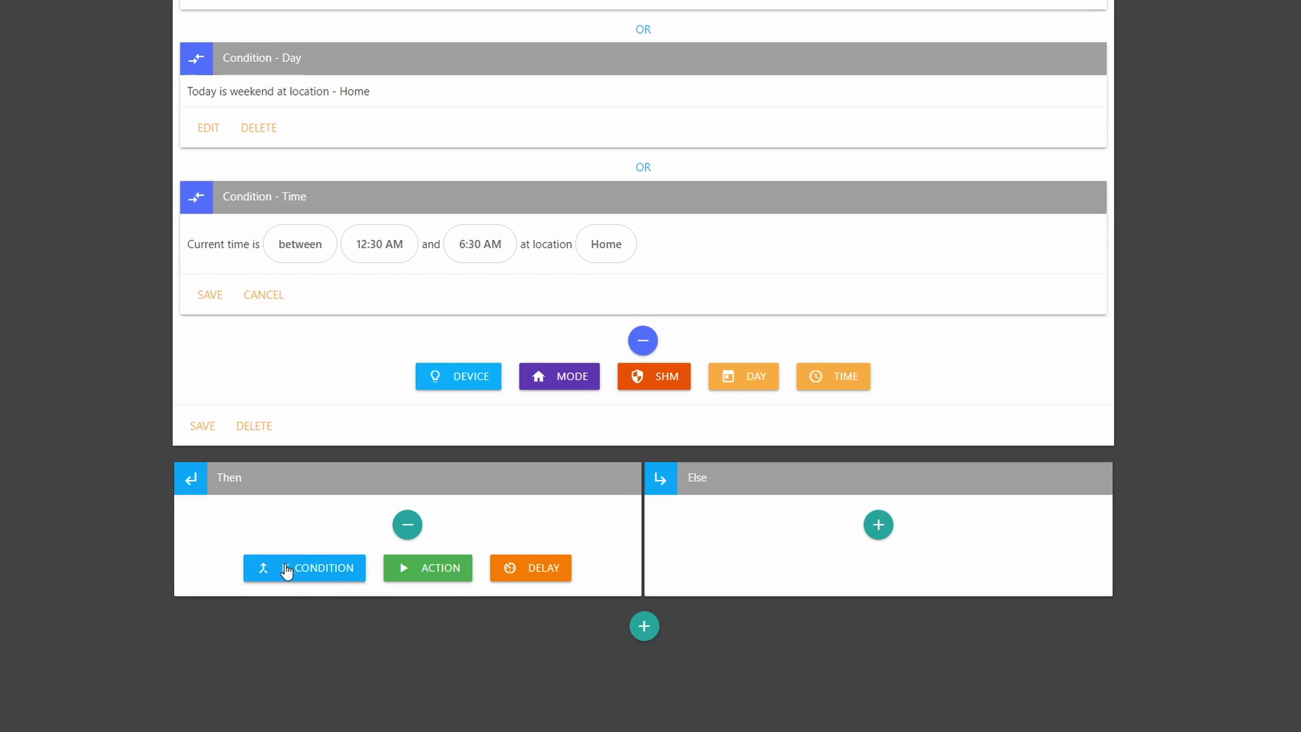
left_click(314, 571)
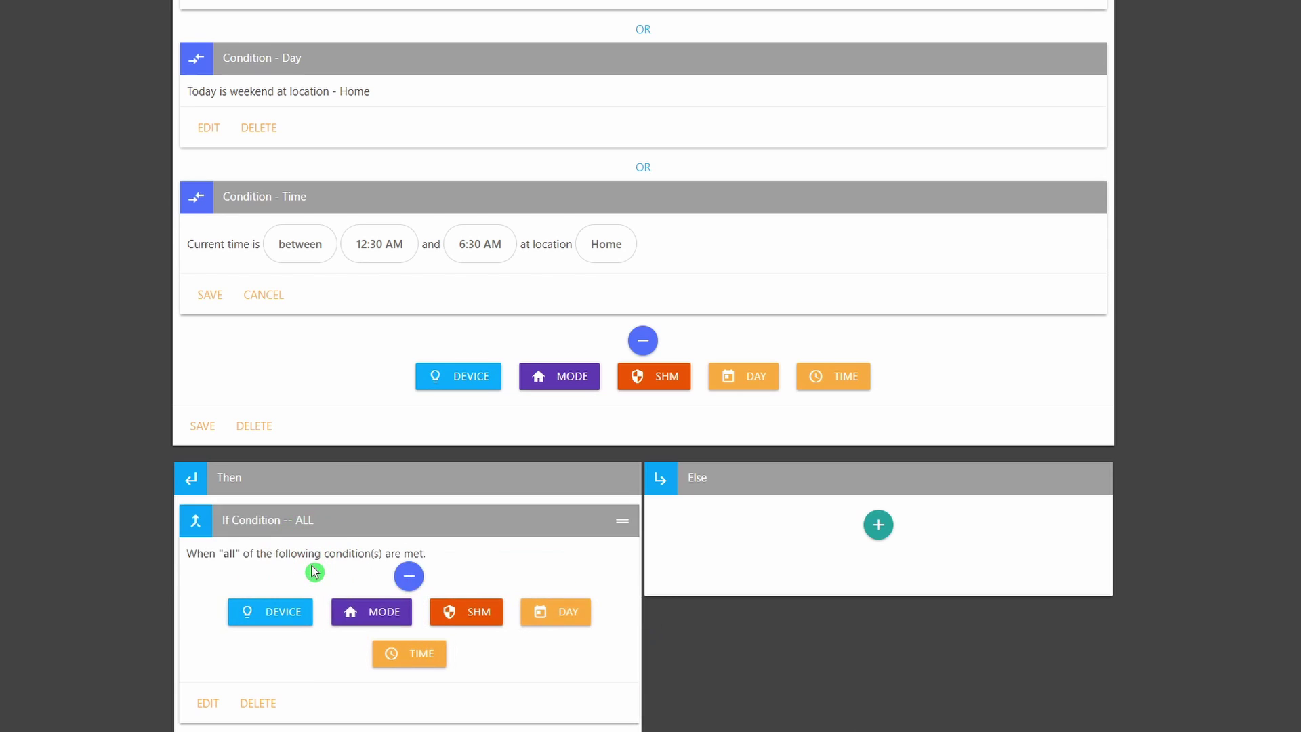
scroll(349, 477, "down", 3)
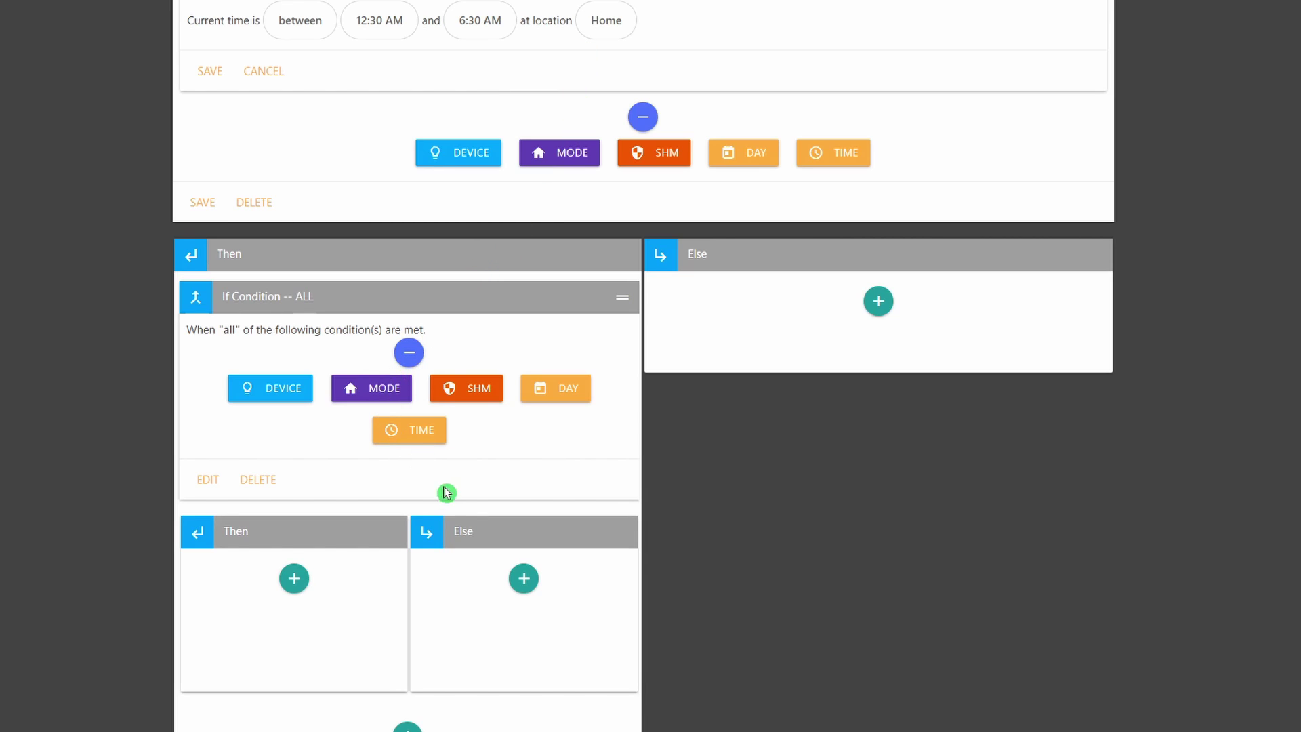
scroll(474, 487, "down", 2)
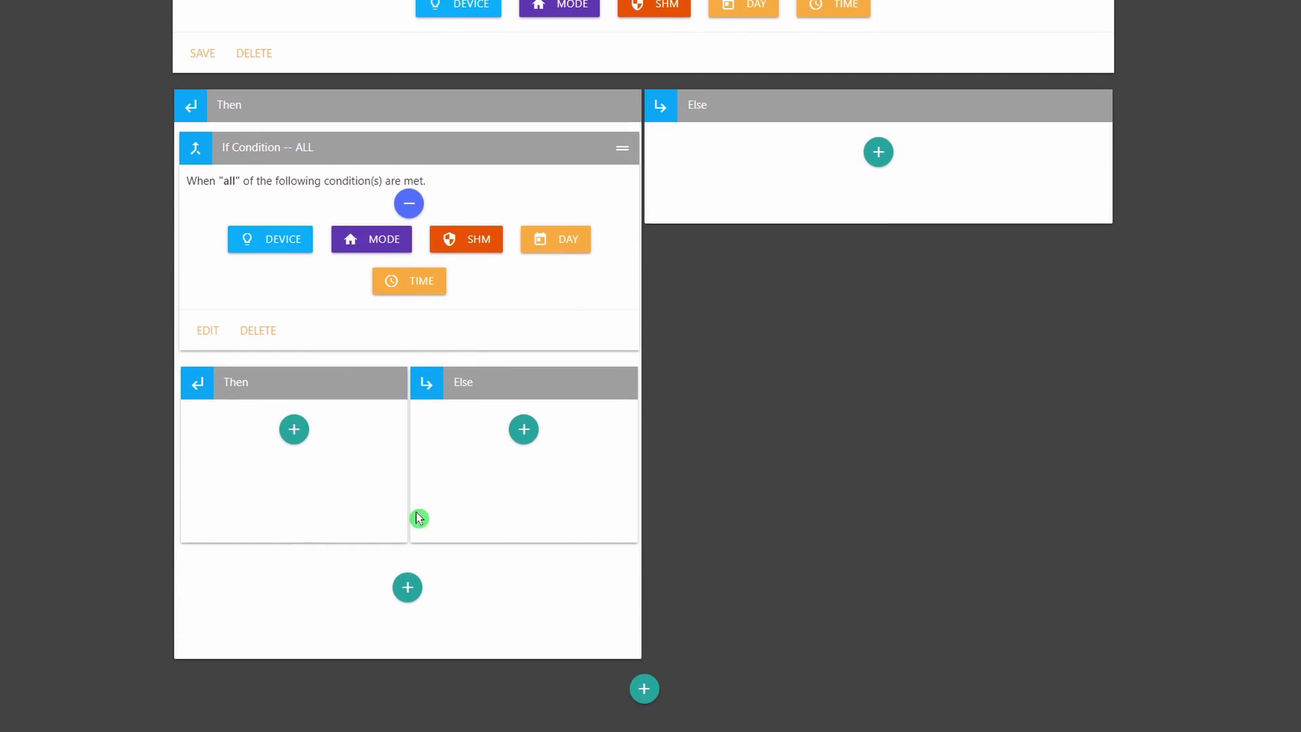
left_click(407, 587)
left_click(318, 634)
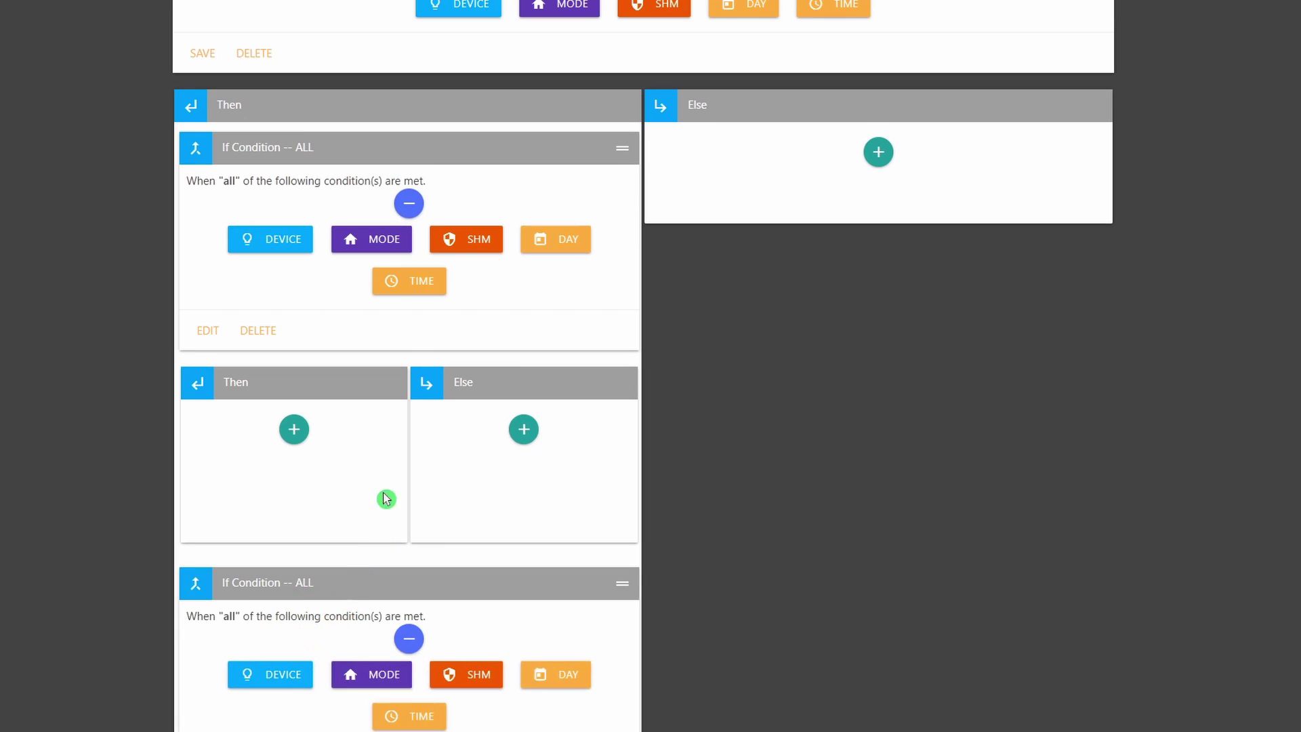
scroll(389, 474, "down", 4)
scroll(421, 407, "down", 2)
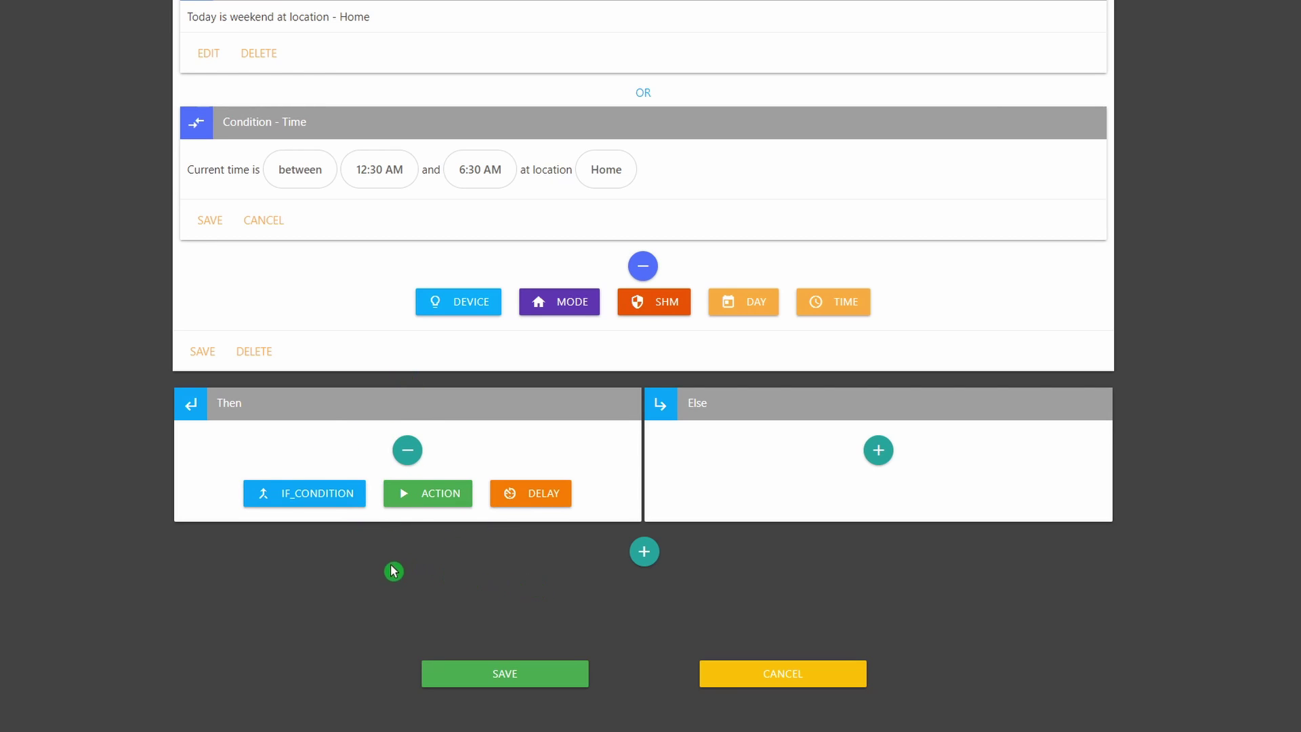
Try a Device action in the Then branch, view the devices it can control, and cancel it.
left_click(435, 495)
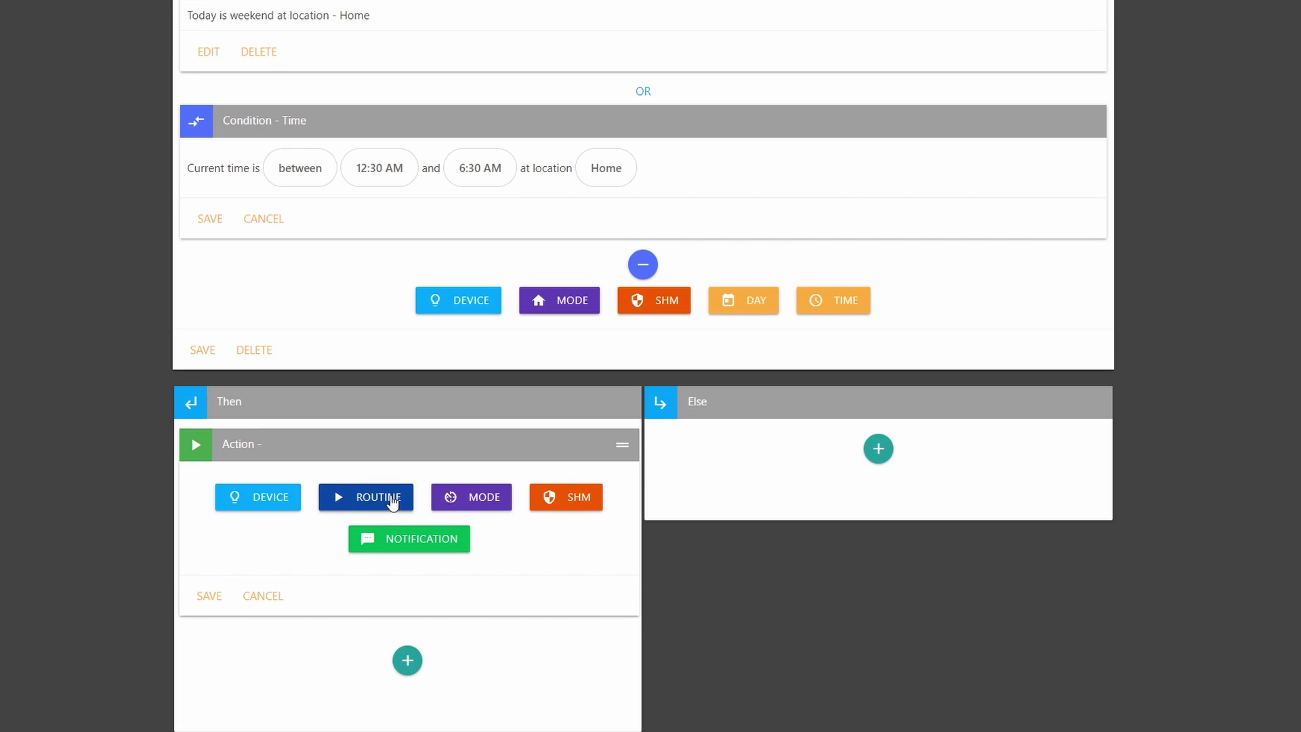
left_click(299, 501)
left_click(269, 501)
left_click(271, 518)
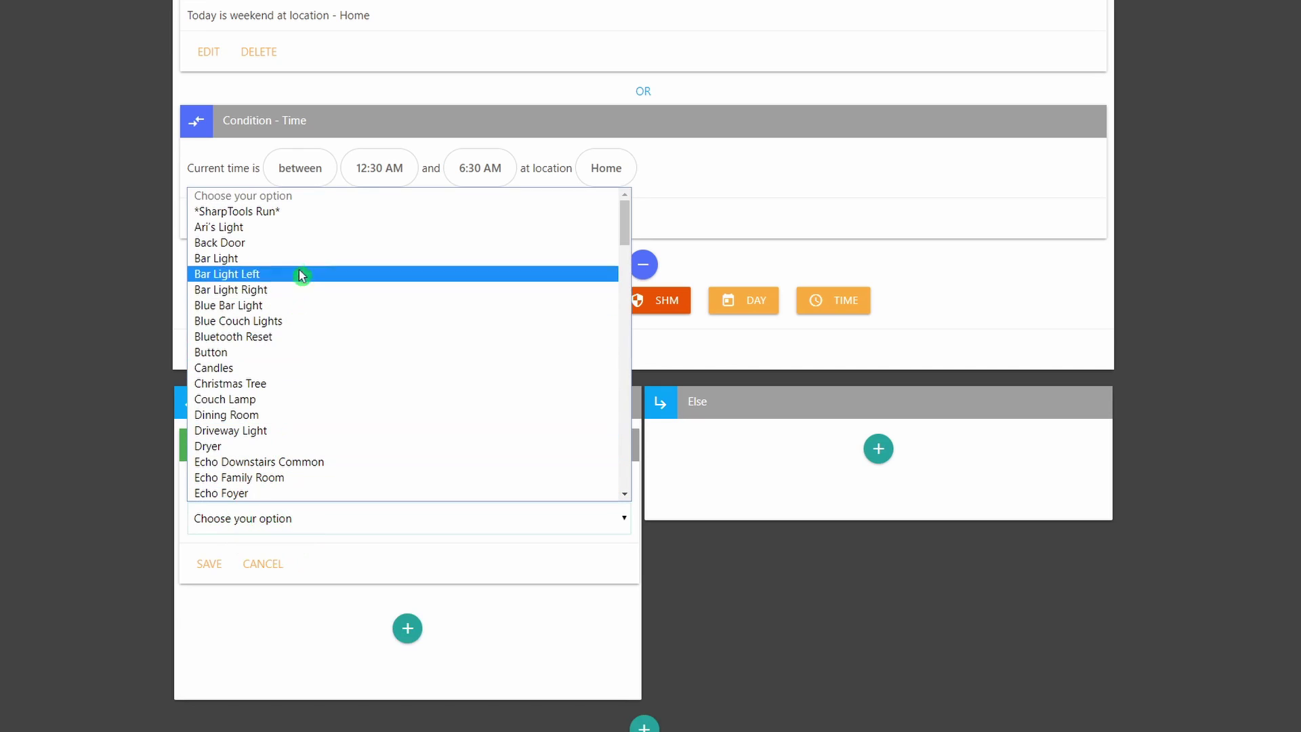
left_click(268, 561)
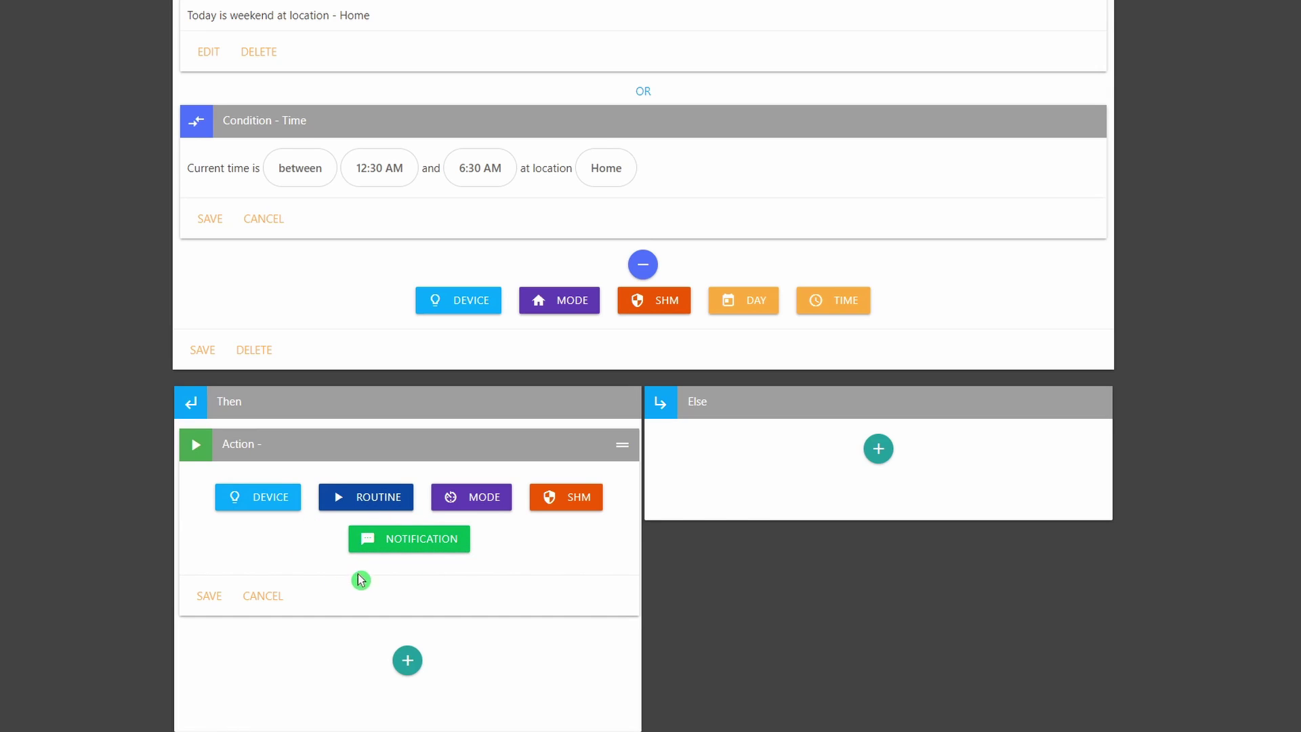
Try a Notification action in the Then branch, view the notification types, and choose Pushbullet.
left_click(417, 538)
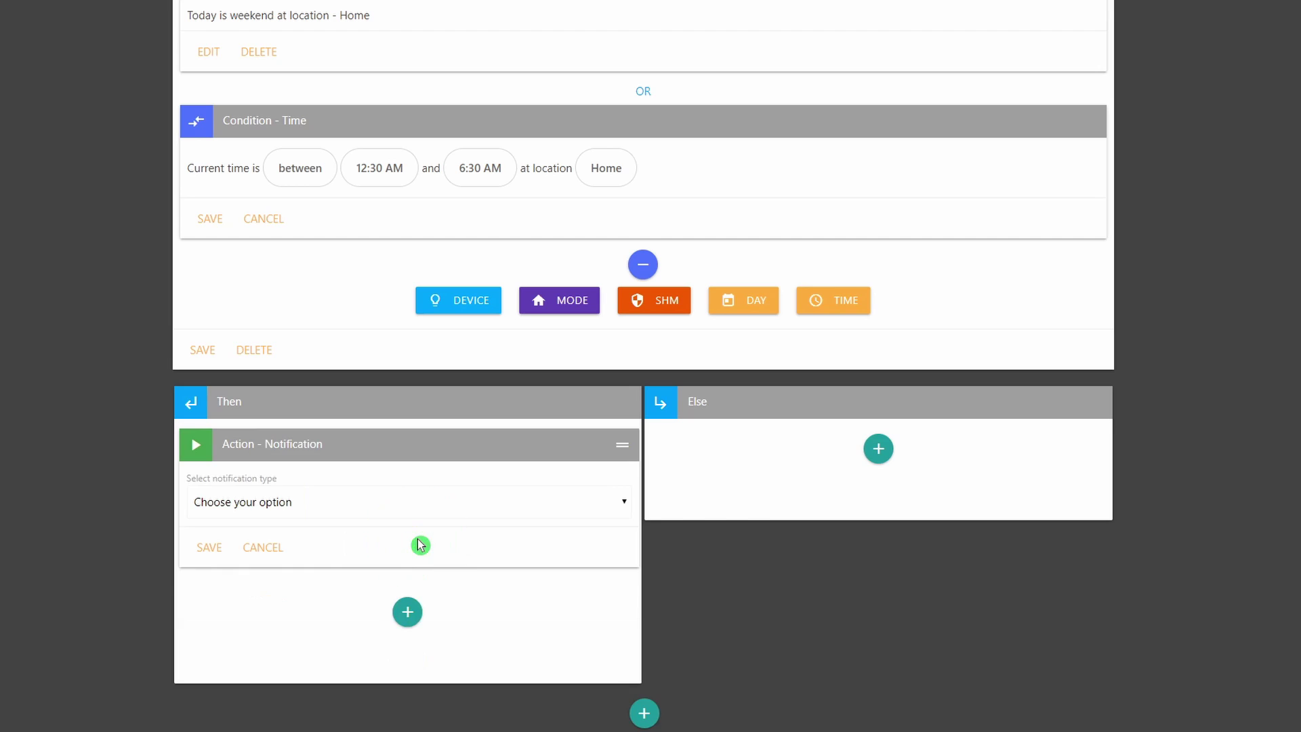
left_click(335, 507)
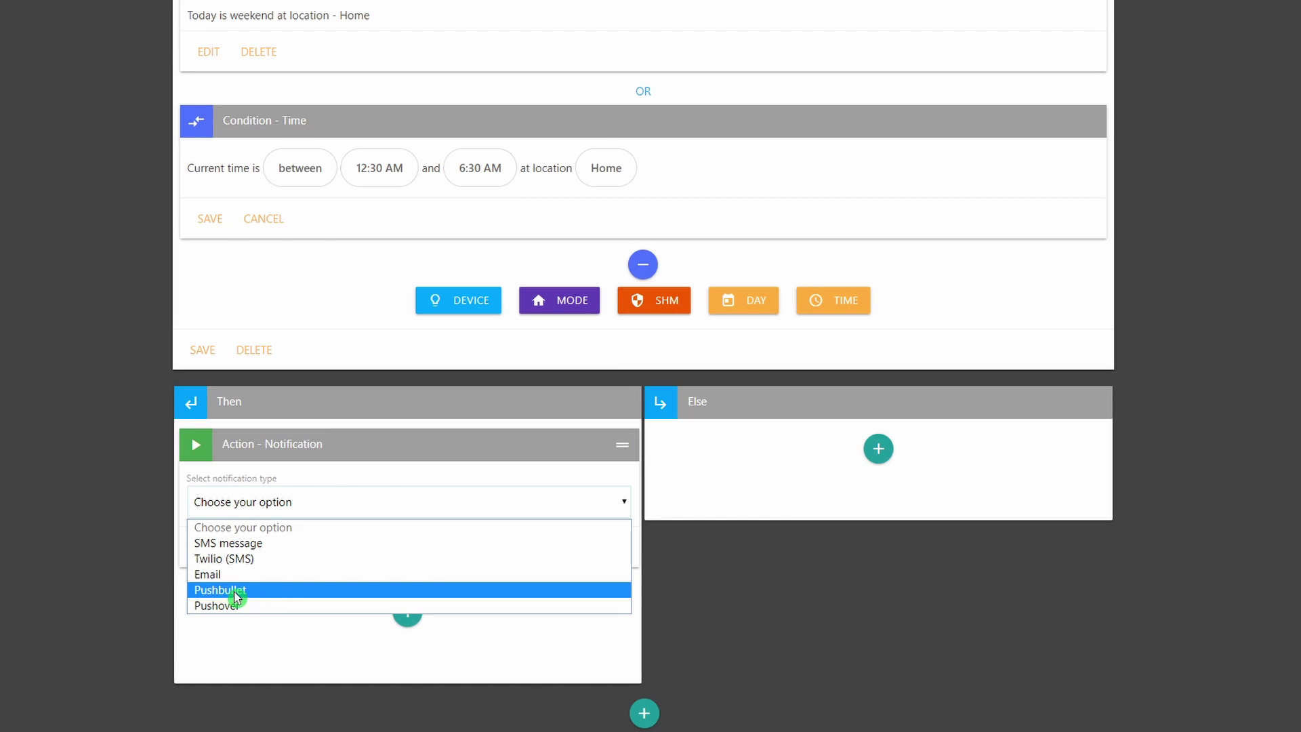
left_click(279, 592)
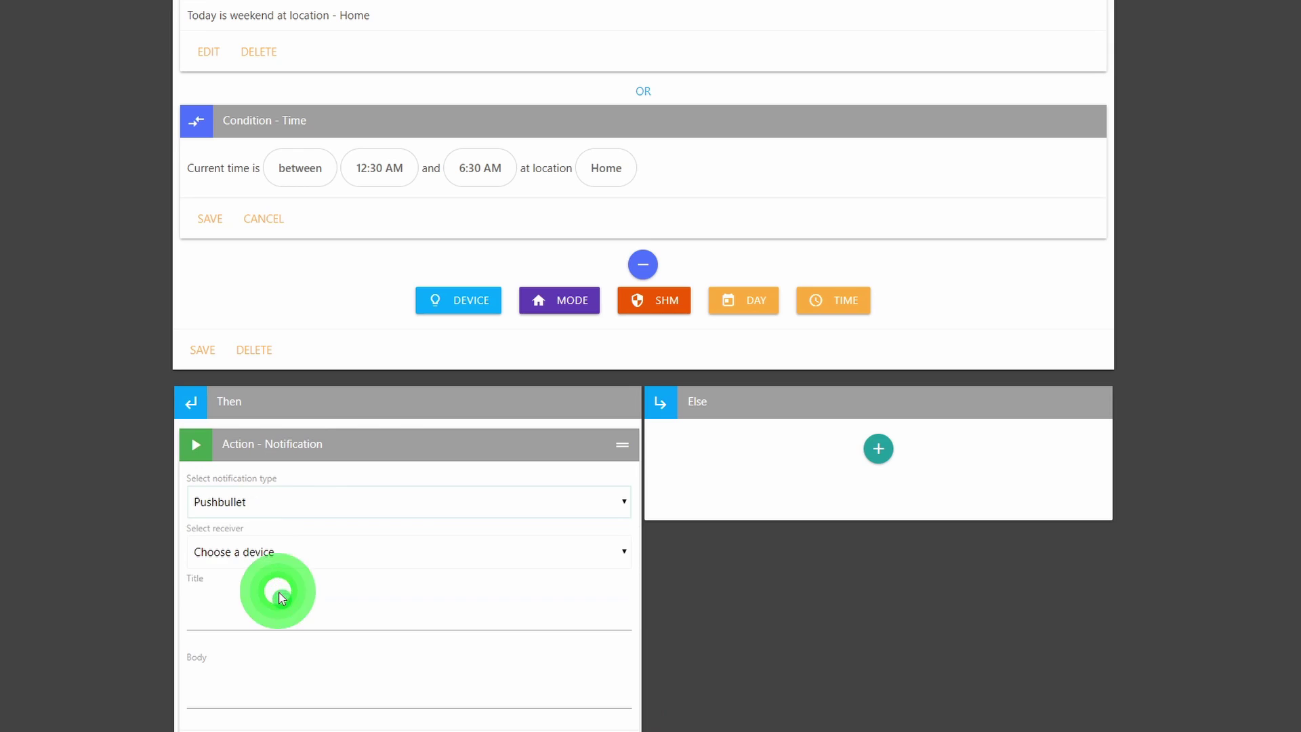
Inspect the Pushbullet notification's receiver choices and its title and body fields, and cancel the action.
left_click(320, 556)
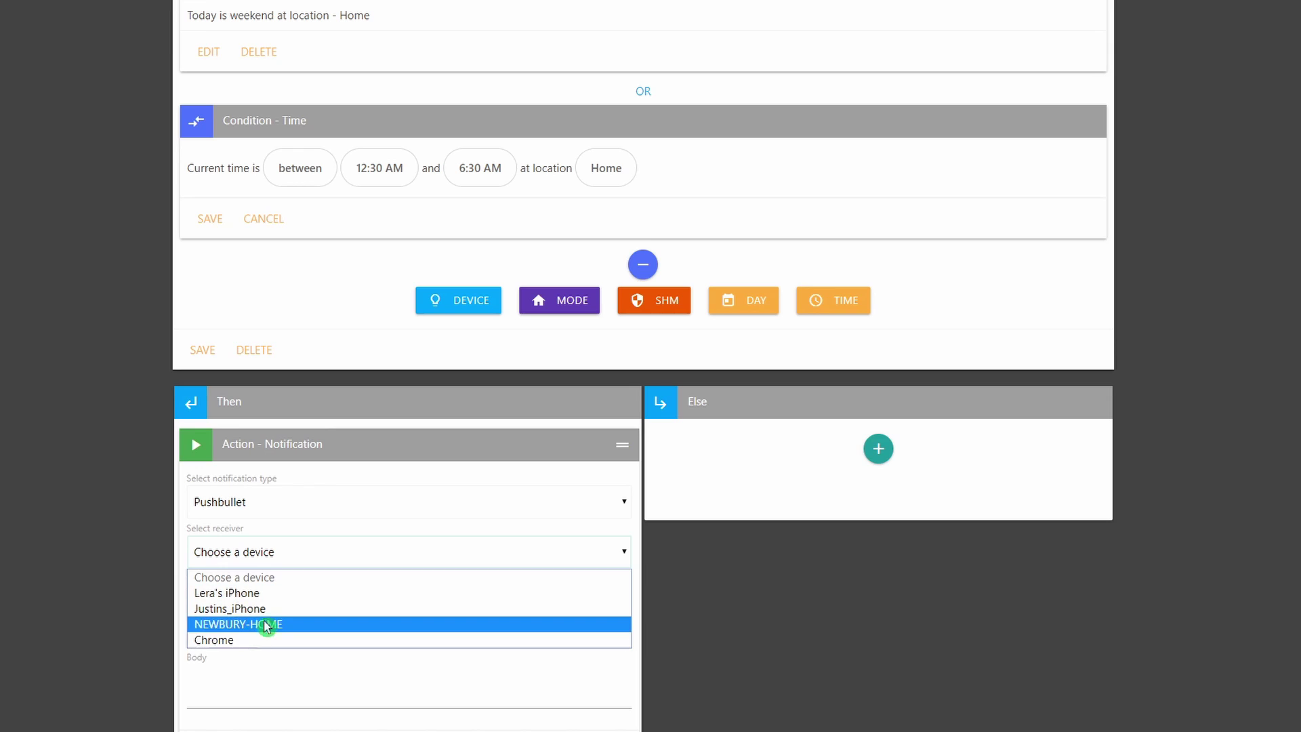
left_click(271, 675)
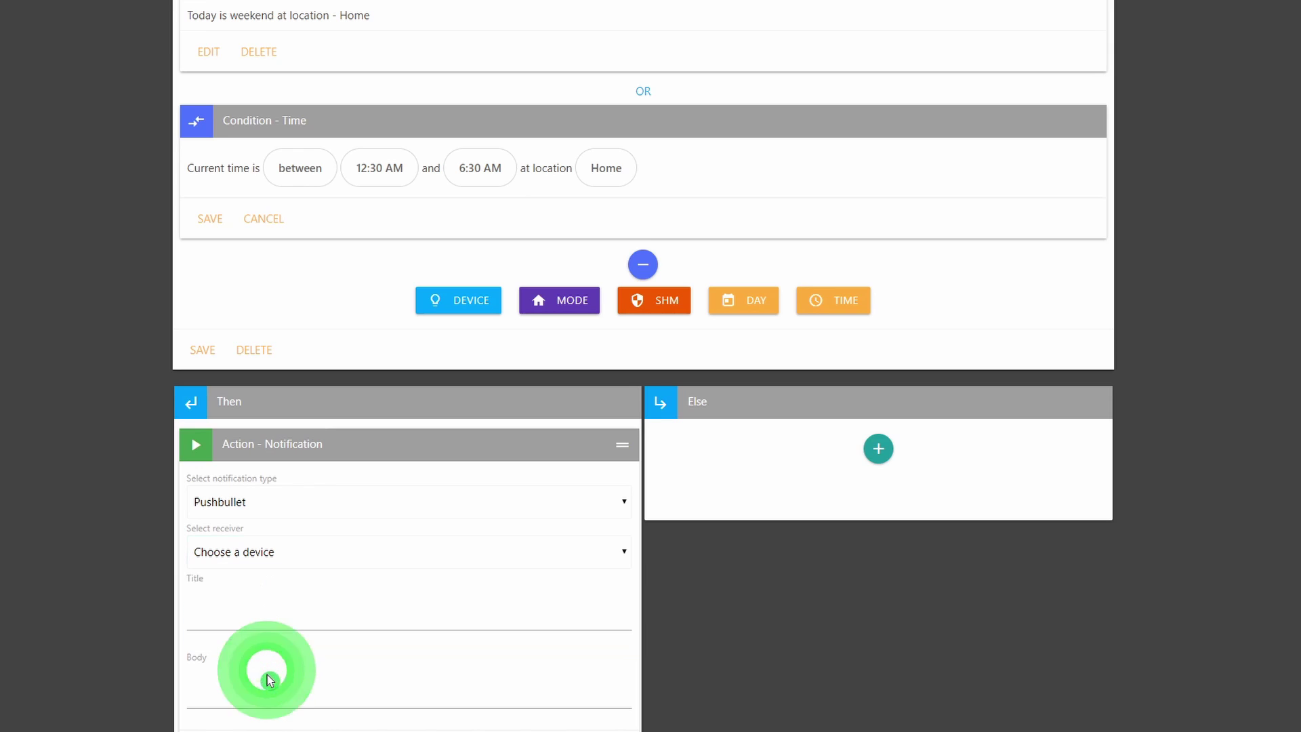
left_click(247, 610)
left_click(244, 694)
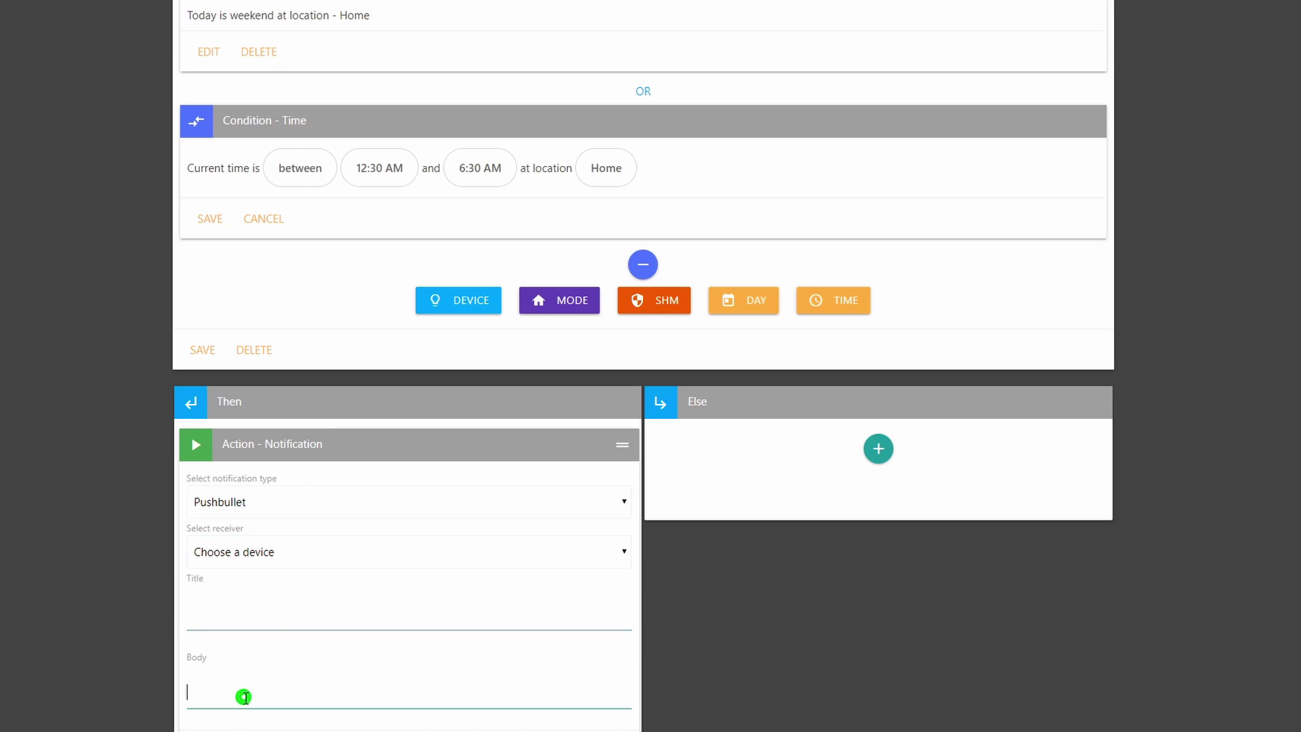
left_click(255, 619)
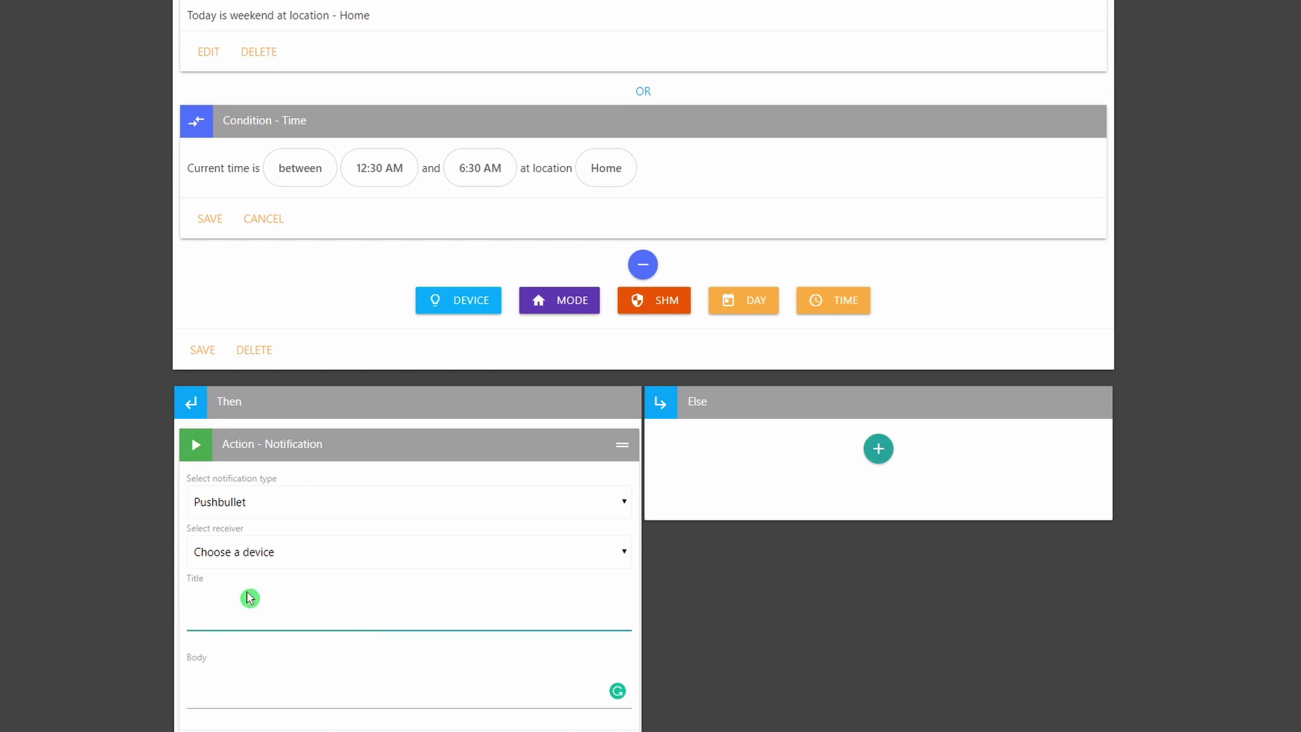
left_click(233, 693)
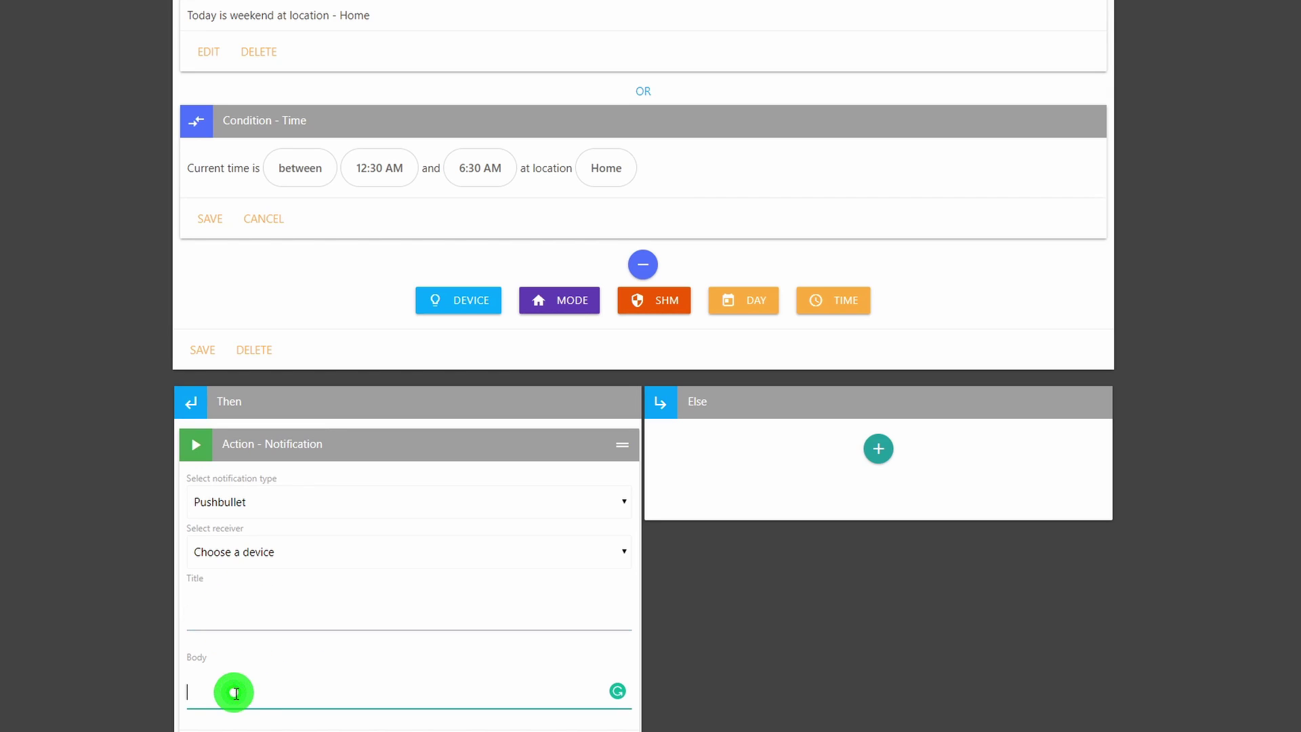
scroll(293, 608, "down", 1)
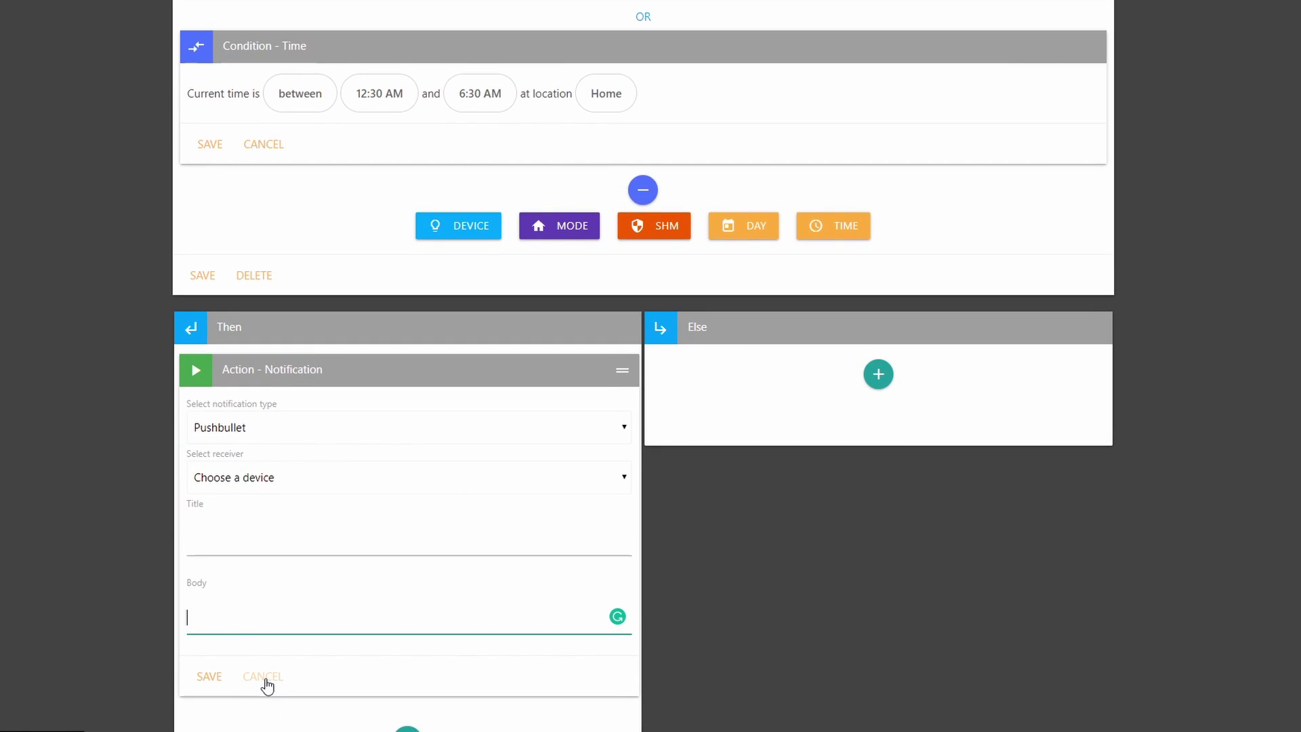
left_click(264, 678)
Start another action in the Then branch to view the action types, discard it, and return to the activity choices.
left_click(407, 450)
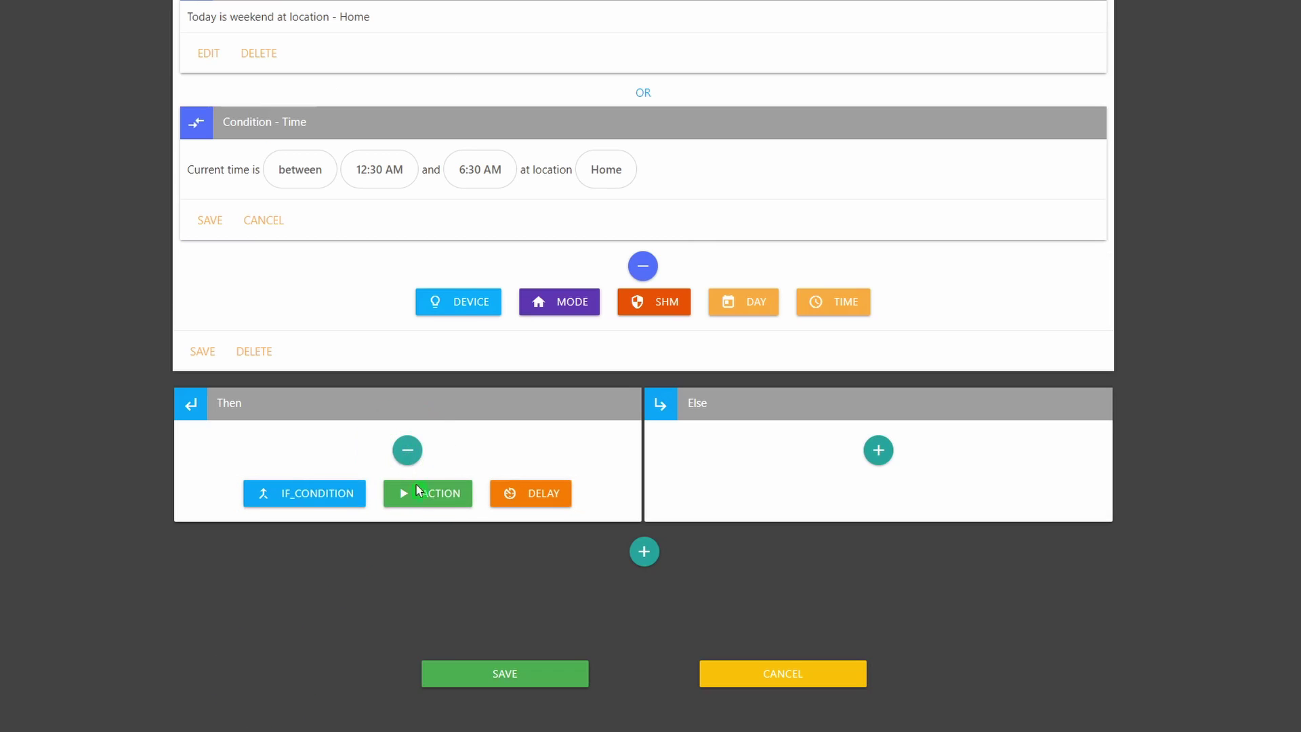
left_click(434, 502)
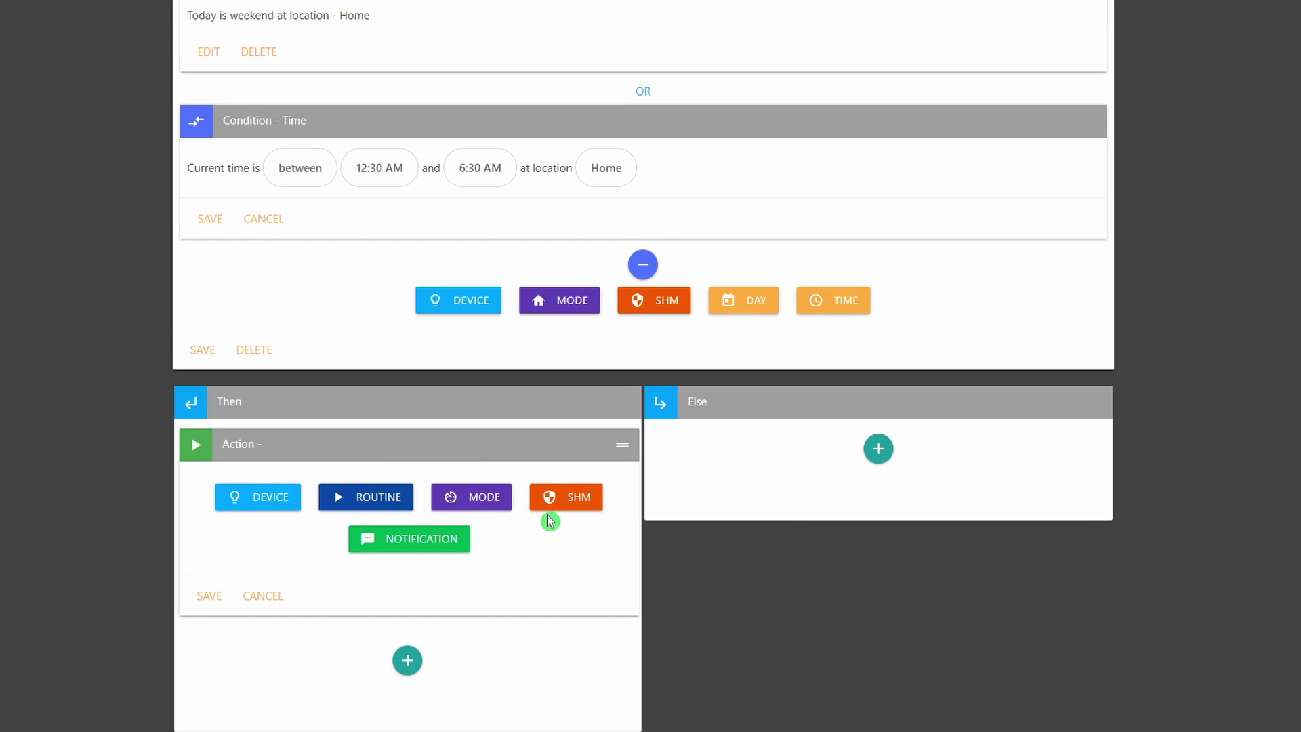
left_click(269, 459)
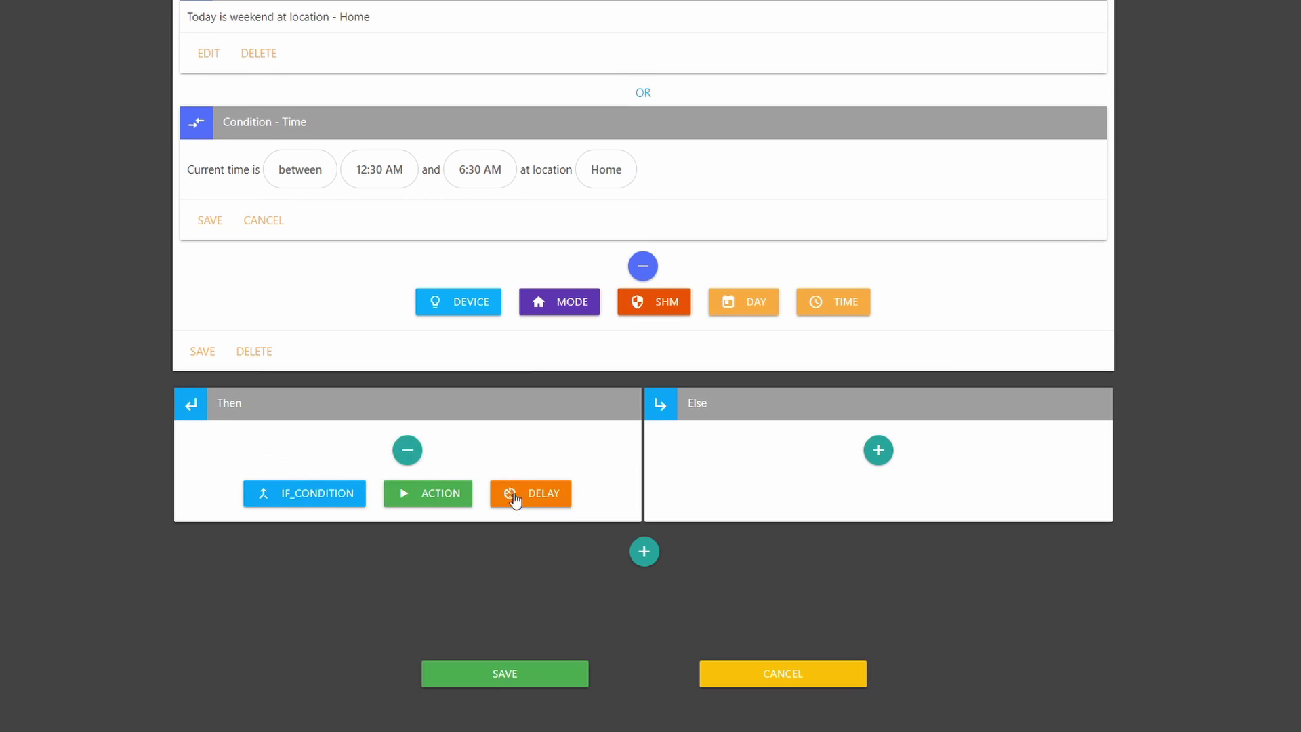
Add a 30-second Delay to the Then branch and show the activity choices of the Then and Else branches.
left_click(541, 499)
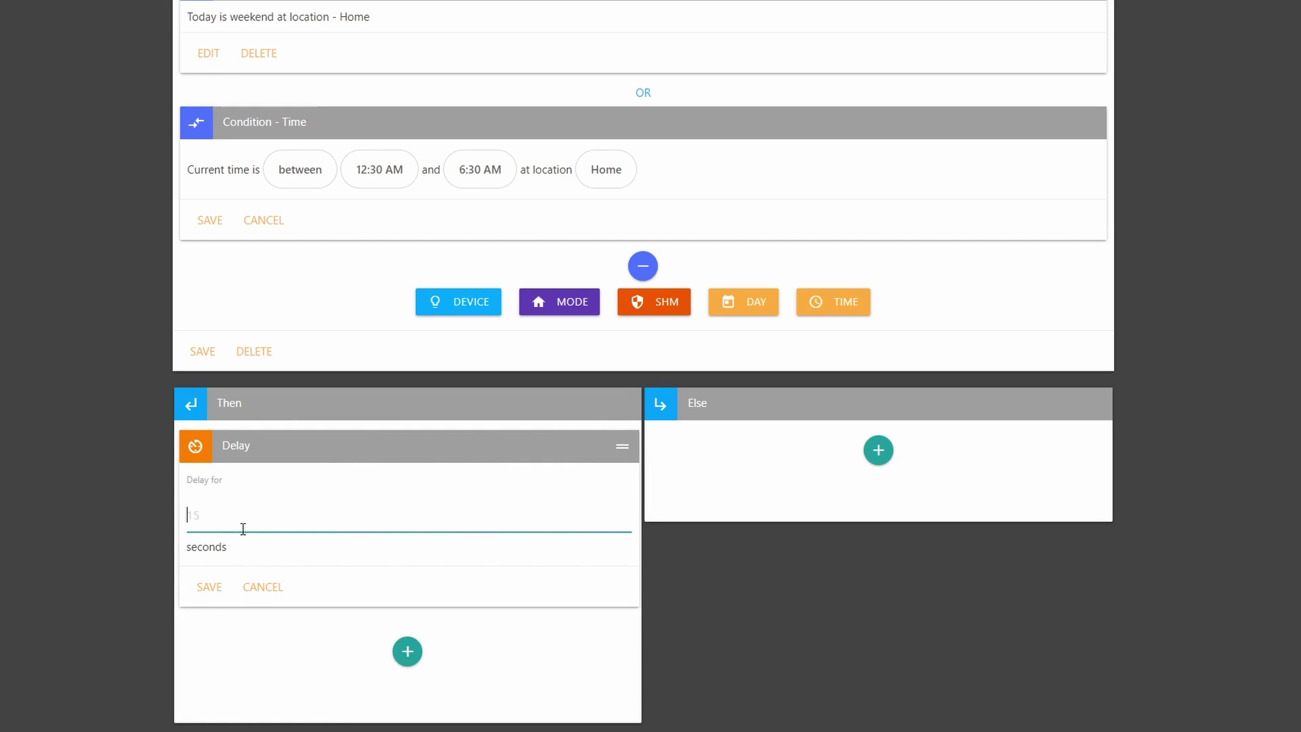
left_click(226, 588)
left_click(211, 587)
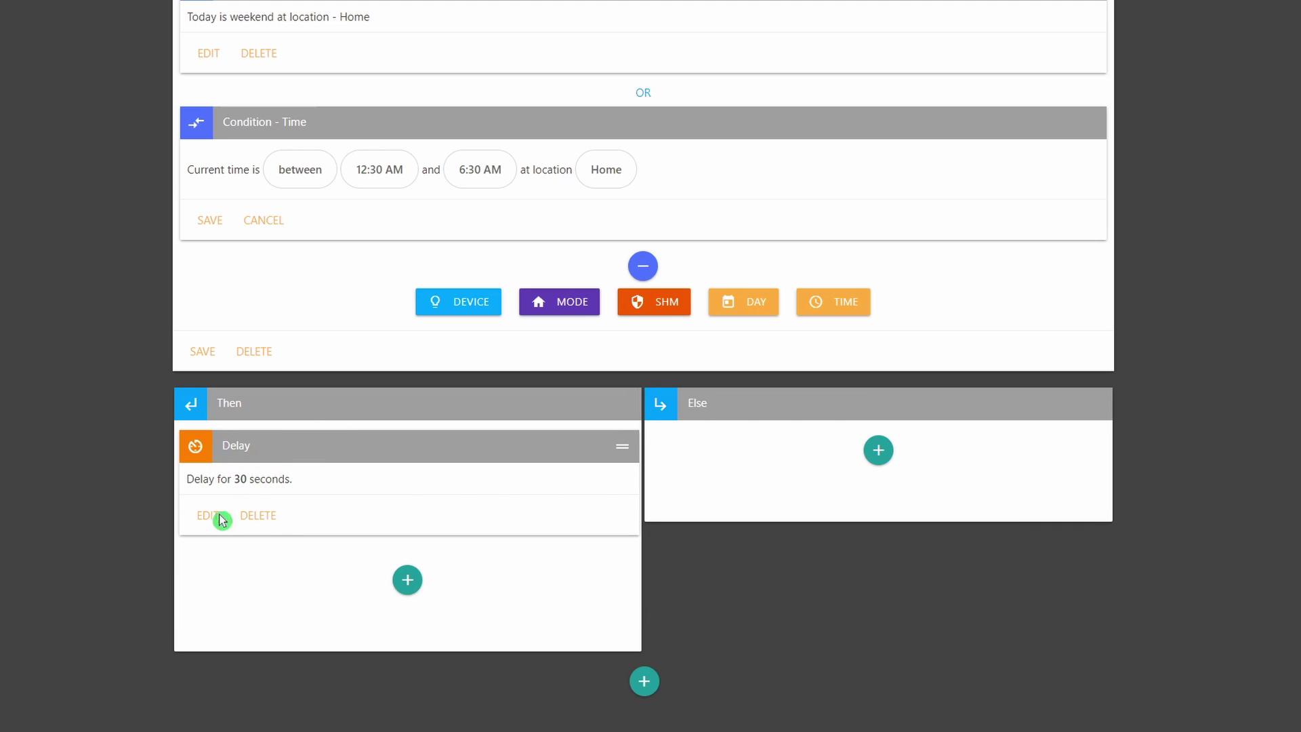
left_click(407, 580)
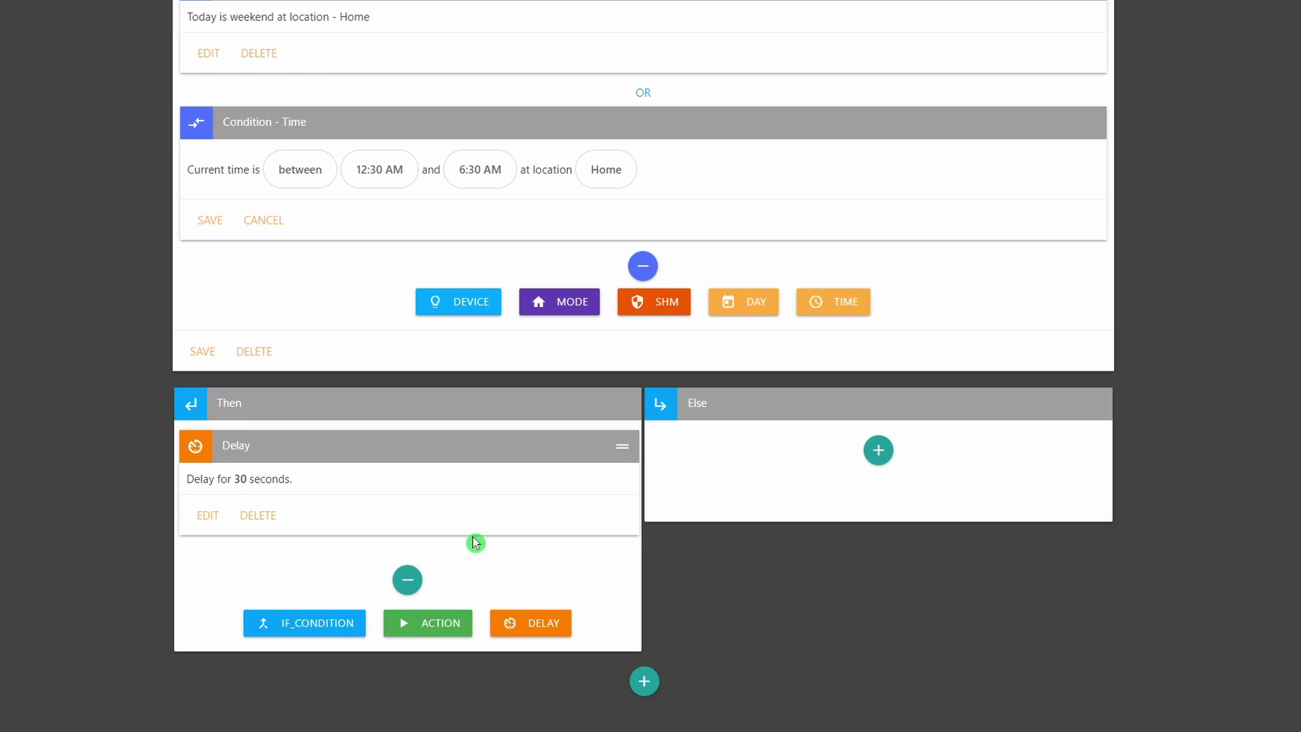
left_click(878, 450)
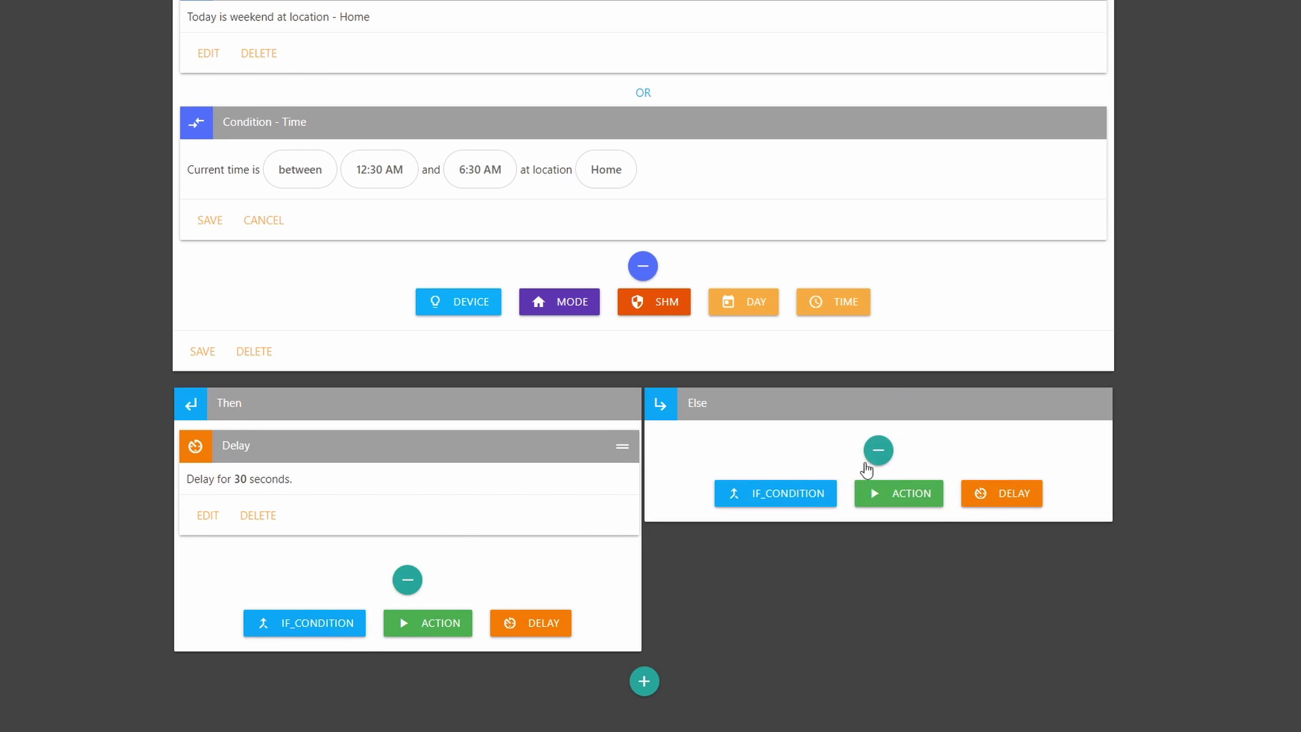
Inspect how the Delay in the Then branch can be edited, updated, cancelled or deleted, and leave it open for editing.
left_click(318, 486)
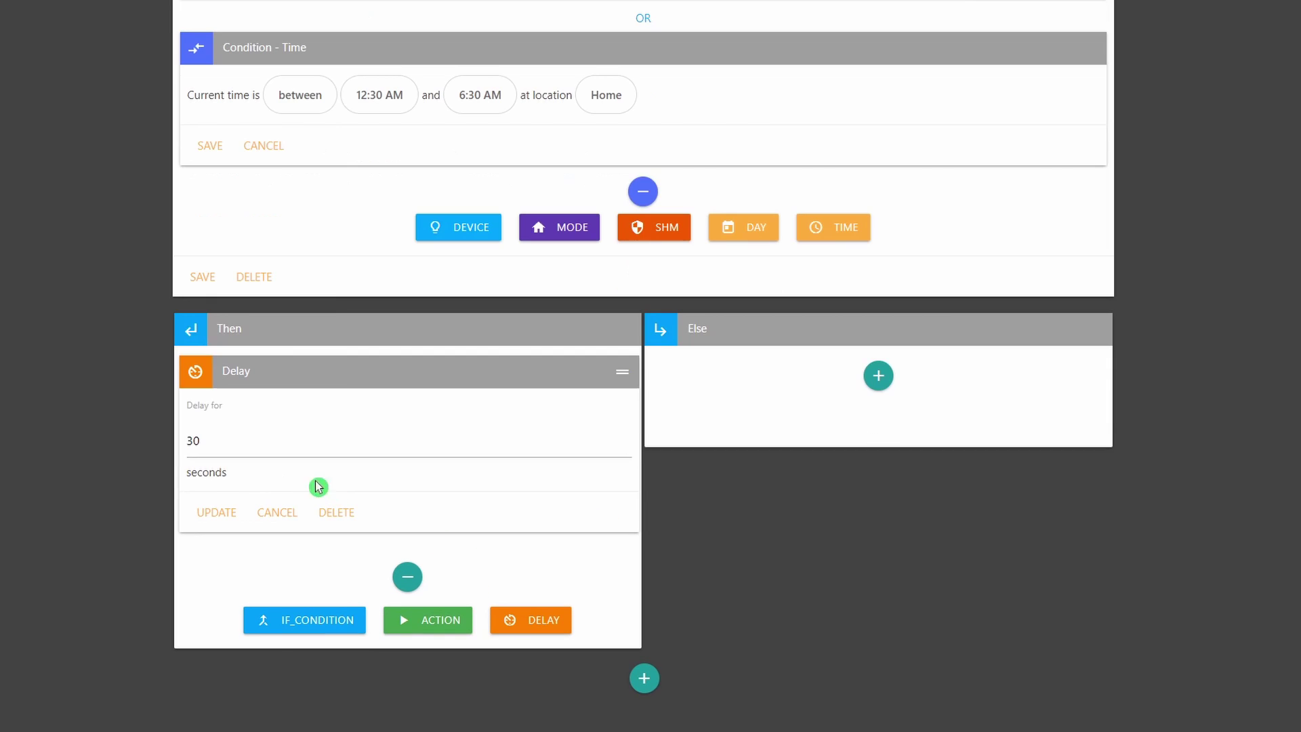
scroll(319, 499, "down", 2)
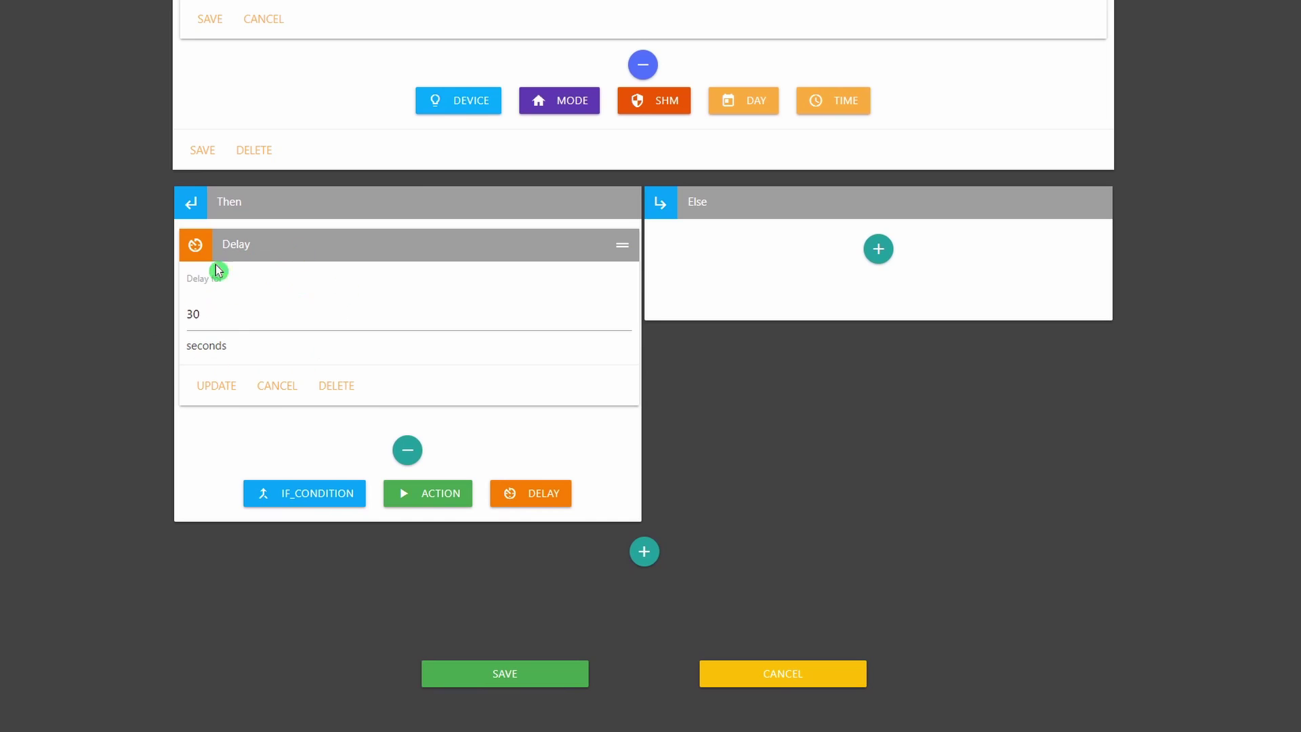
left_click(227, 390)
left_click(226, 391)
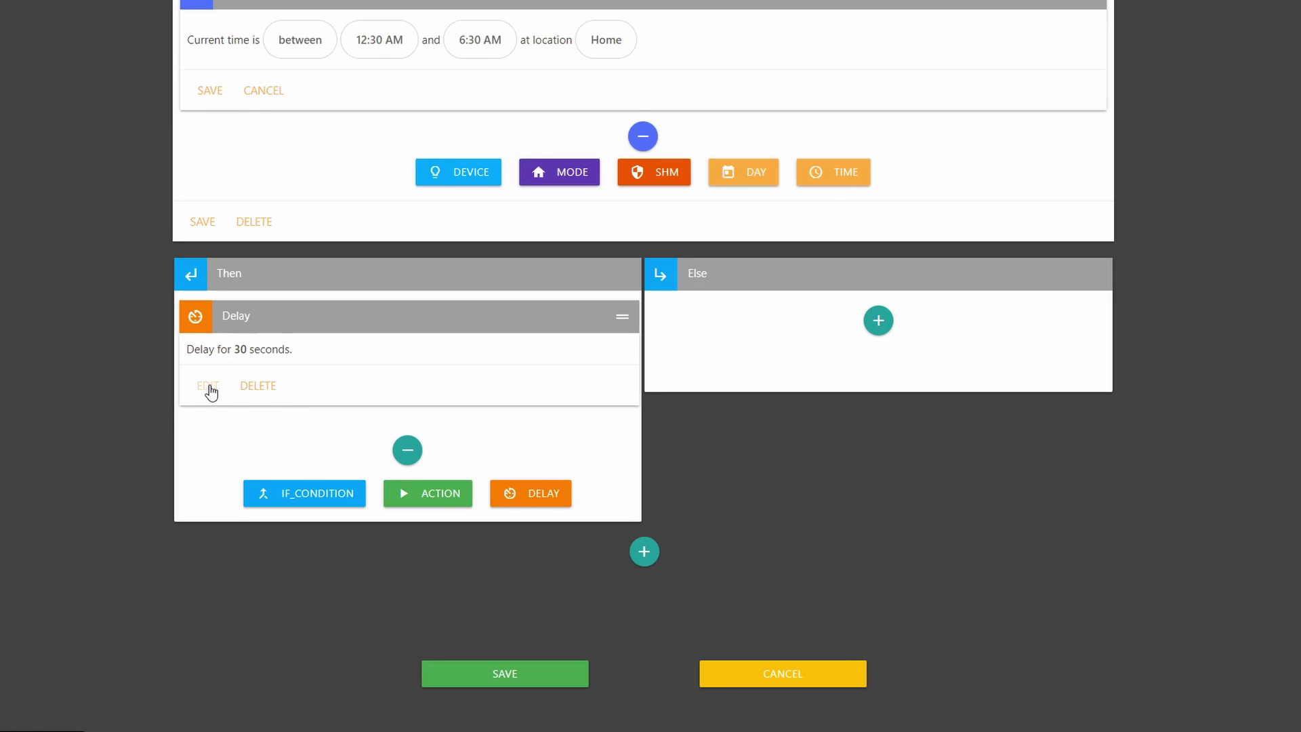
left_click(209, 390)
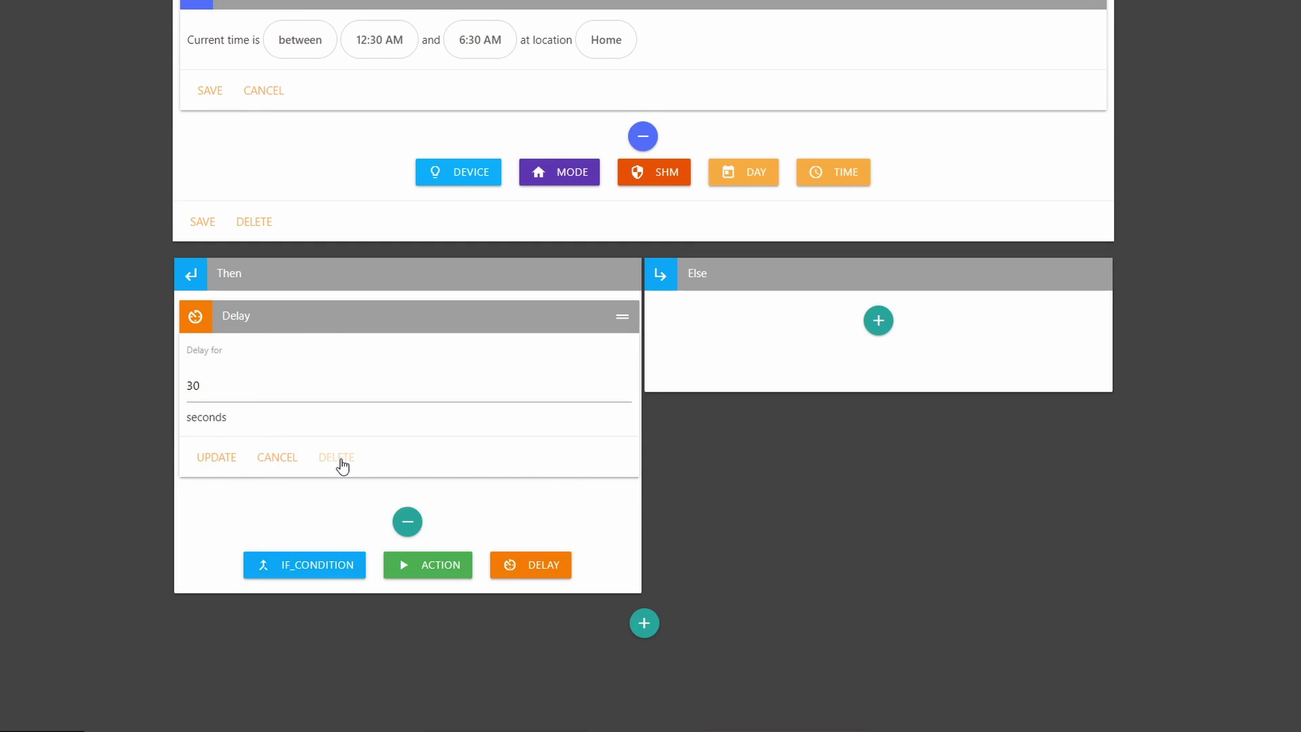
left_click(283, 465)
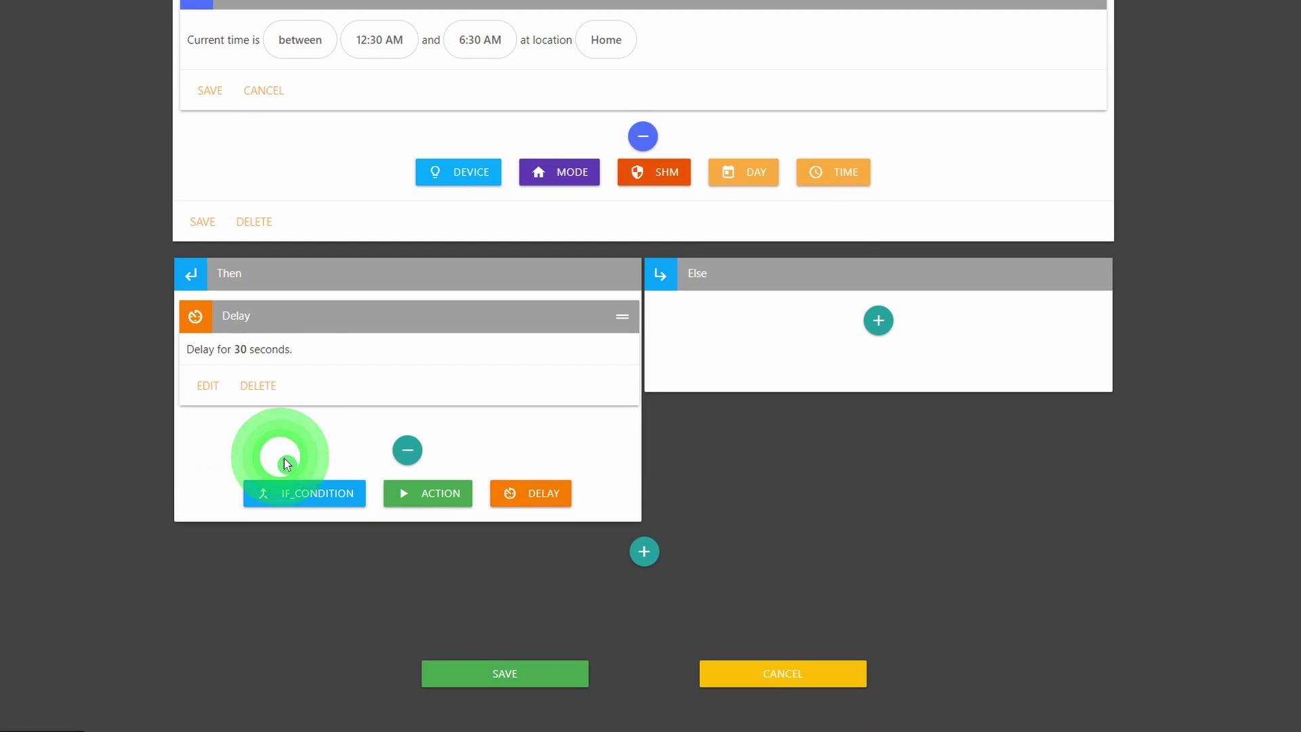
left_click(208, 388)
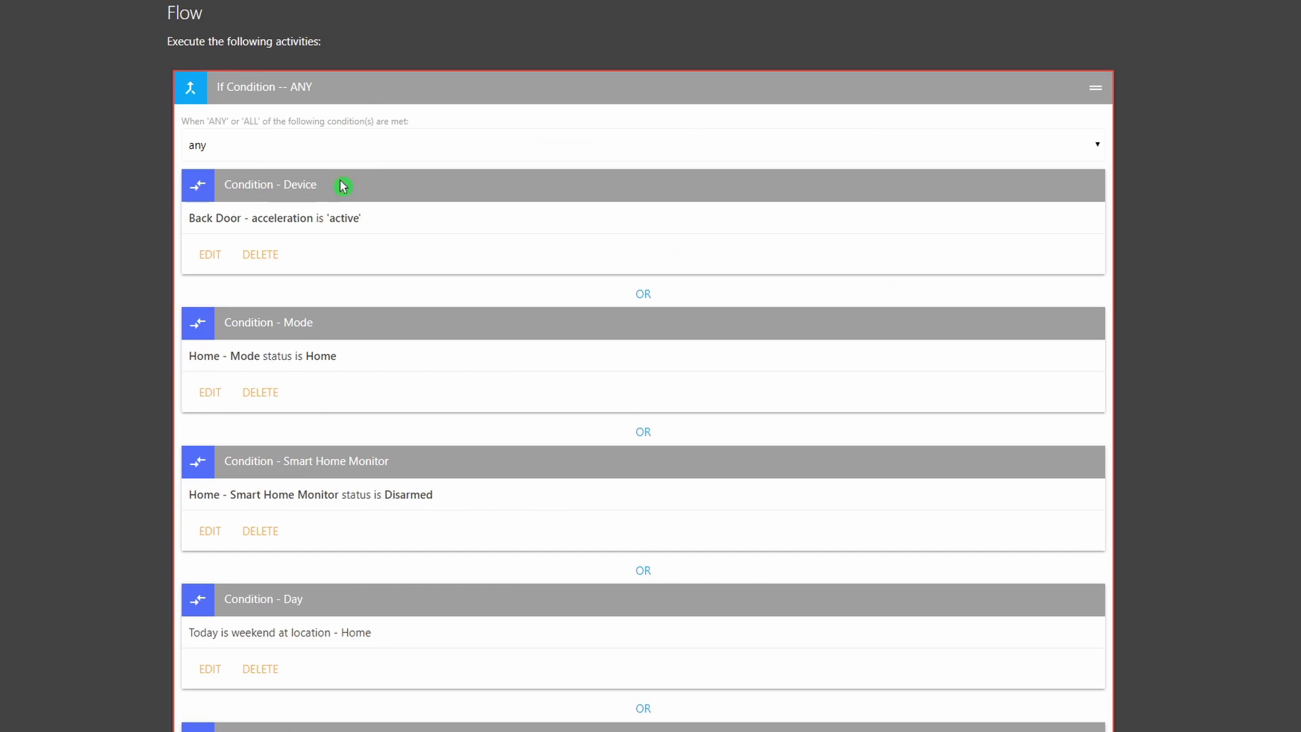
scroll(183, 292, "down", 10)
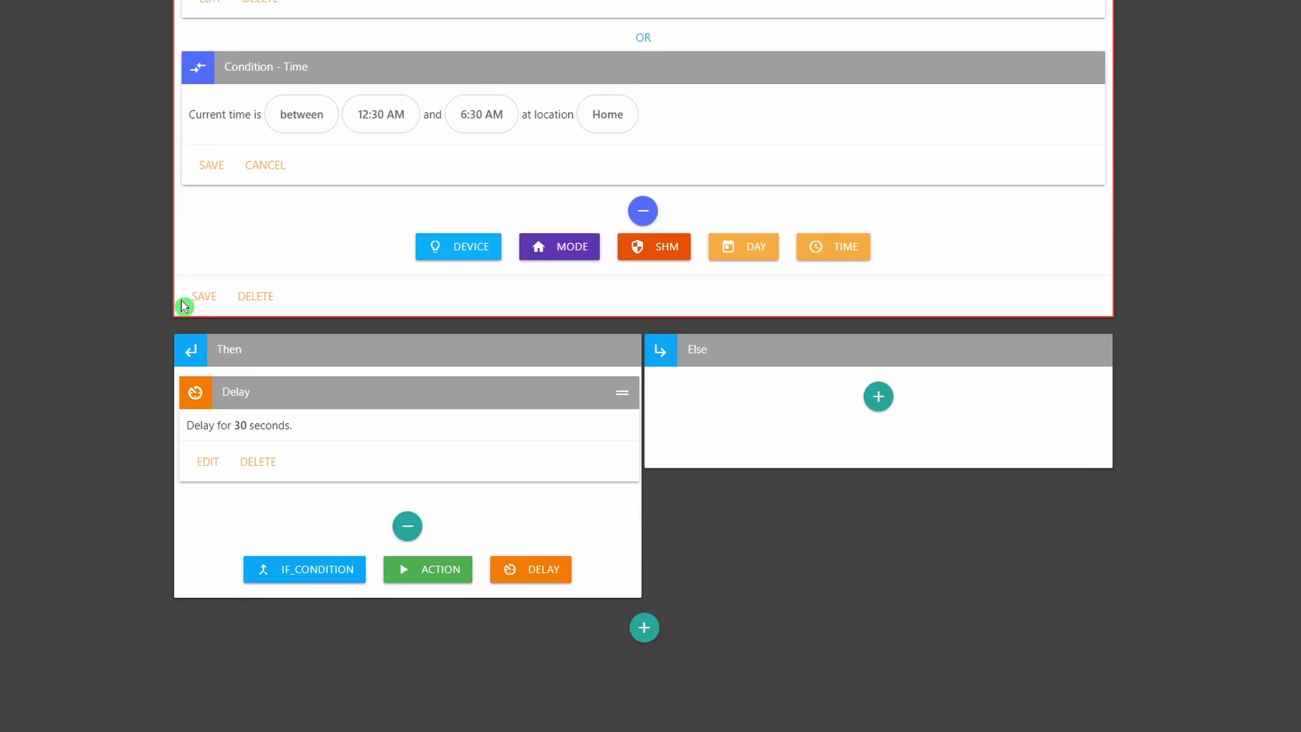
left_click(208, 462)
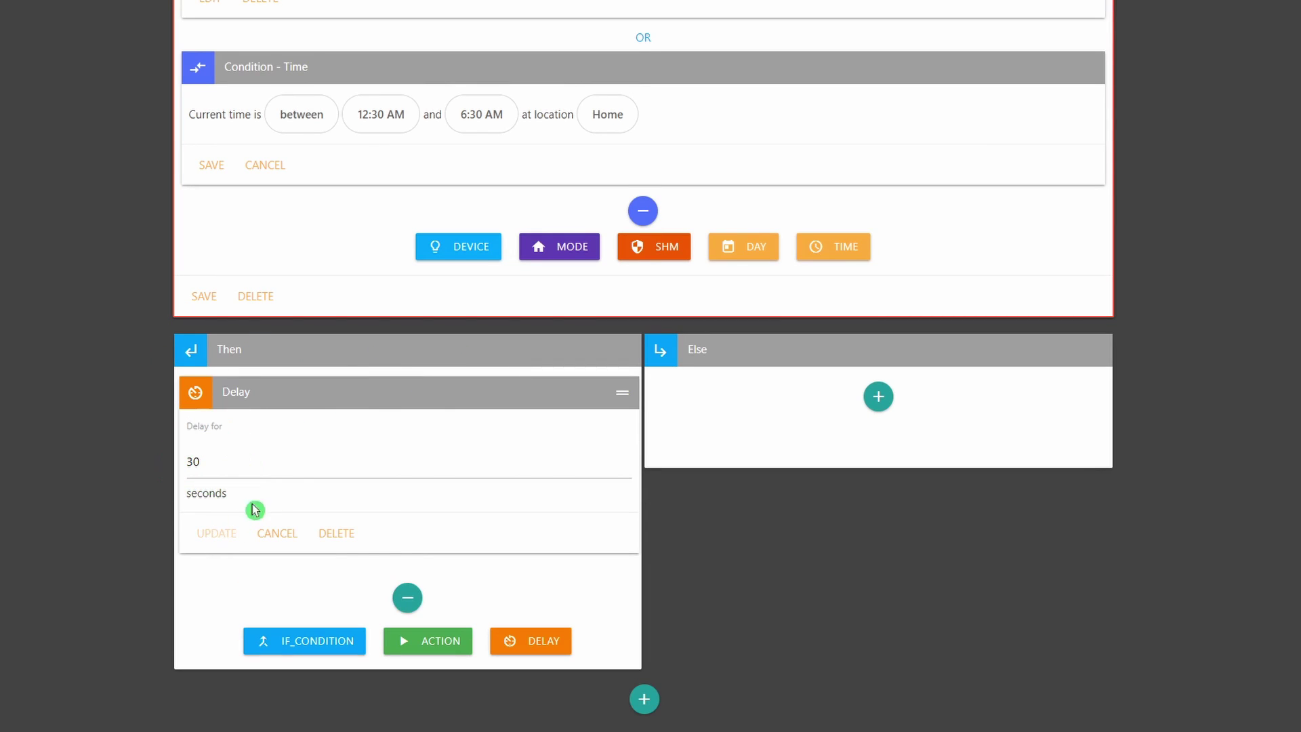
Check the any and all logic choices of the If Condition, keep any, and save the If Condition.
scroll(313, 391, "up", 1)
scroll(313, 391, "up", 15)
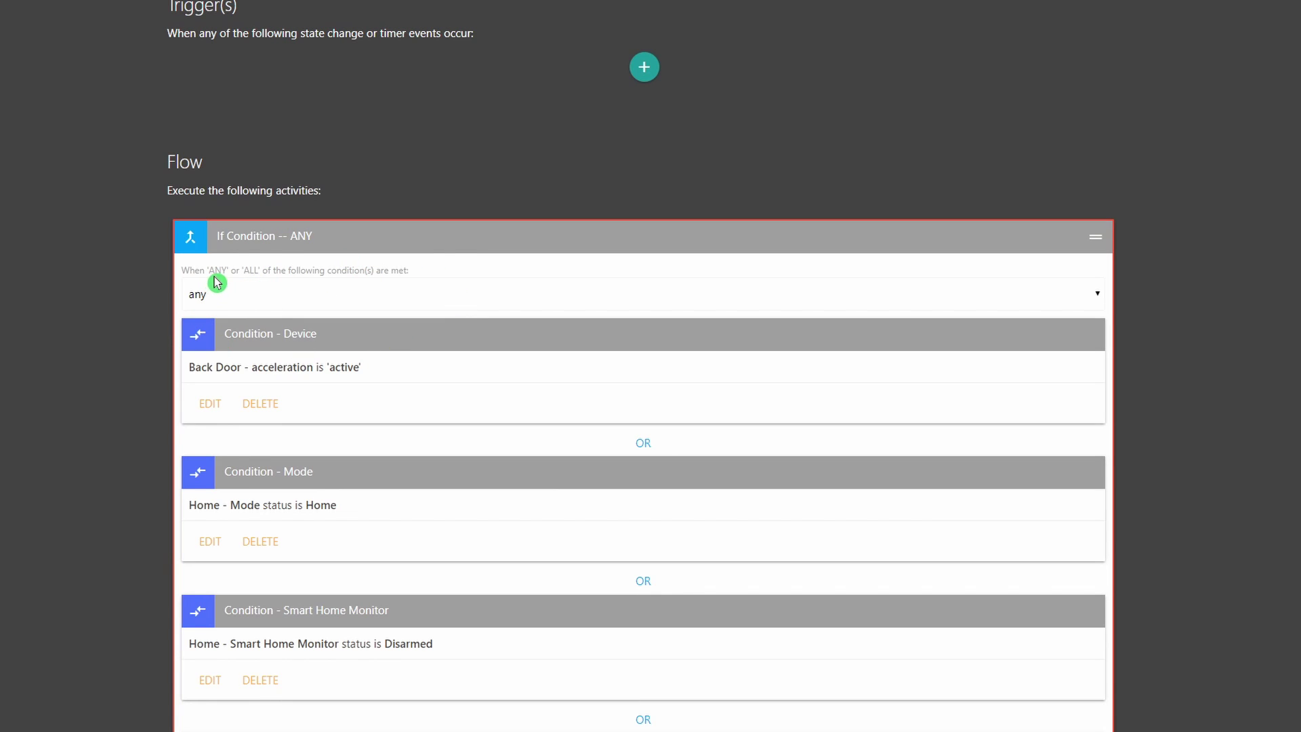
left_click(250, 295)
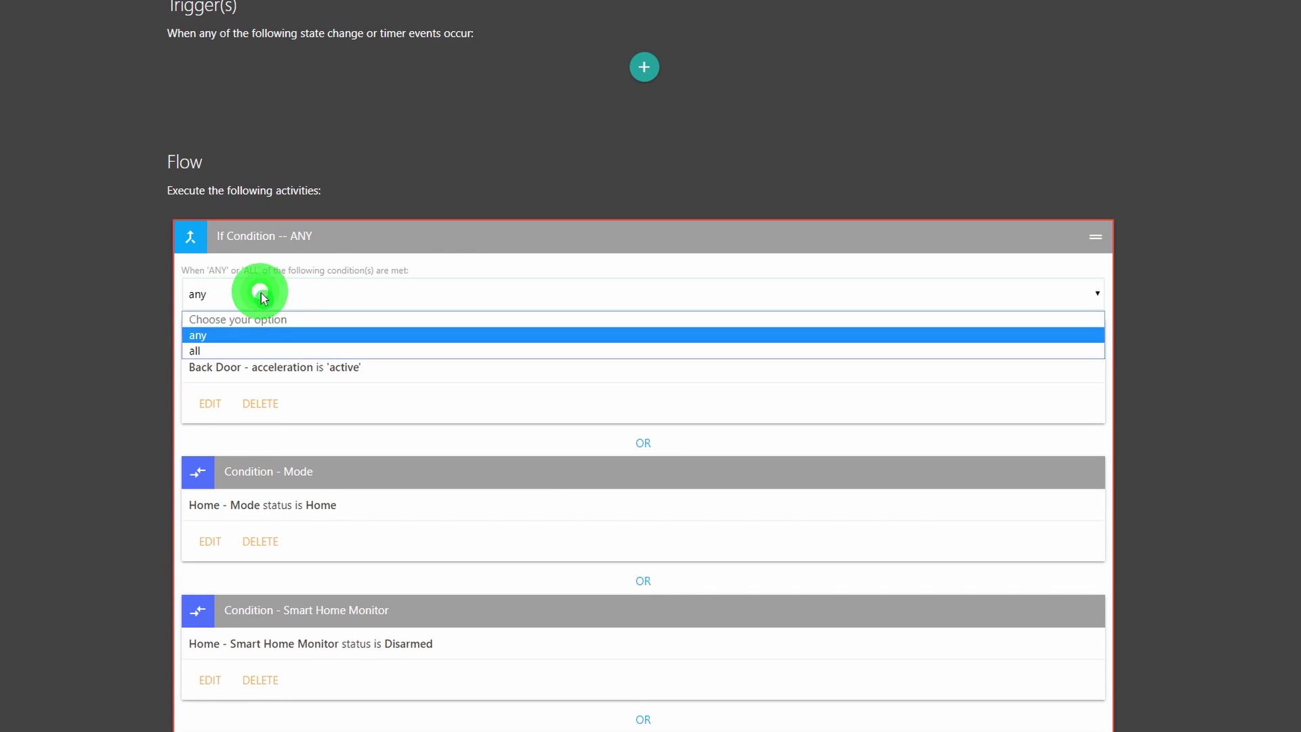
left_click(229, 338)
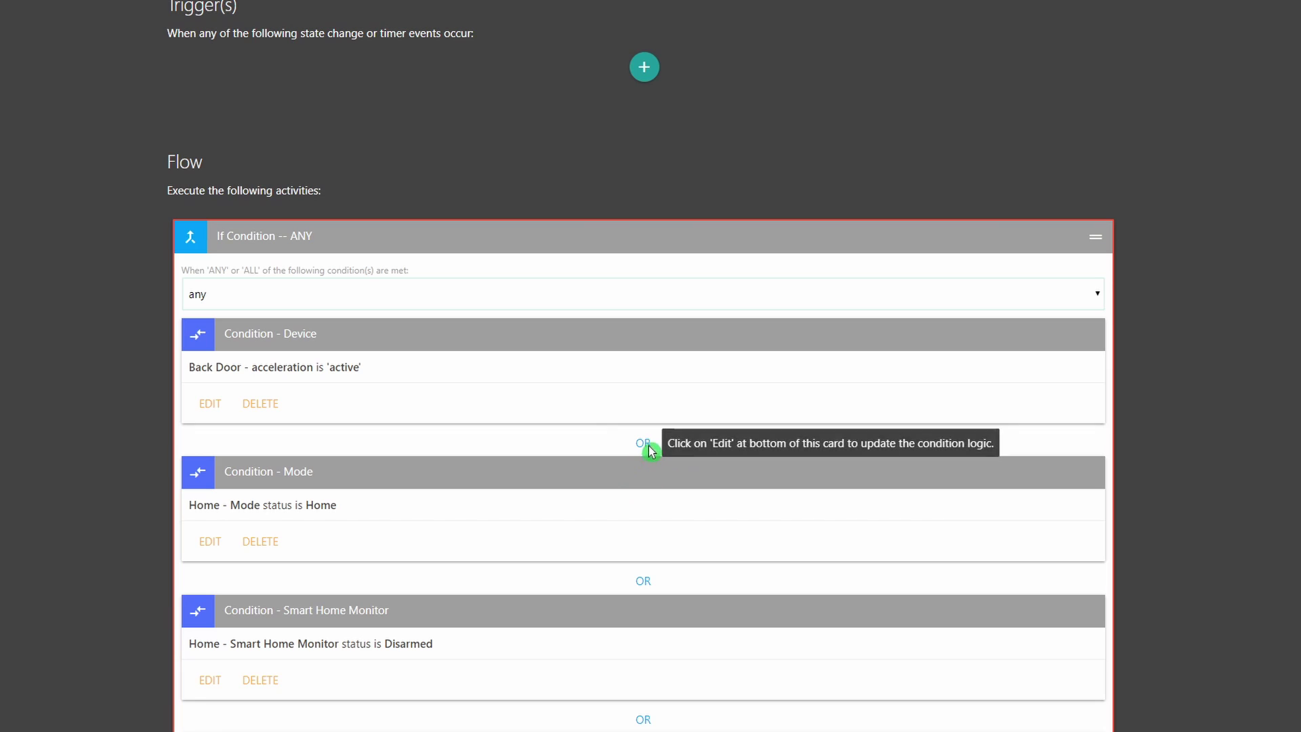
scroll(566, 387, "down", 10)
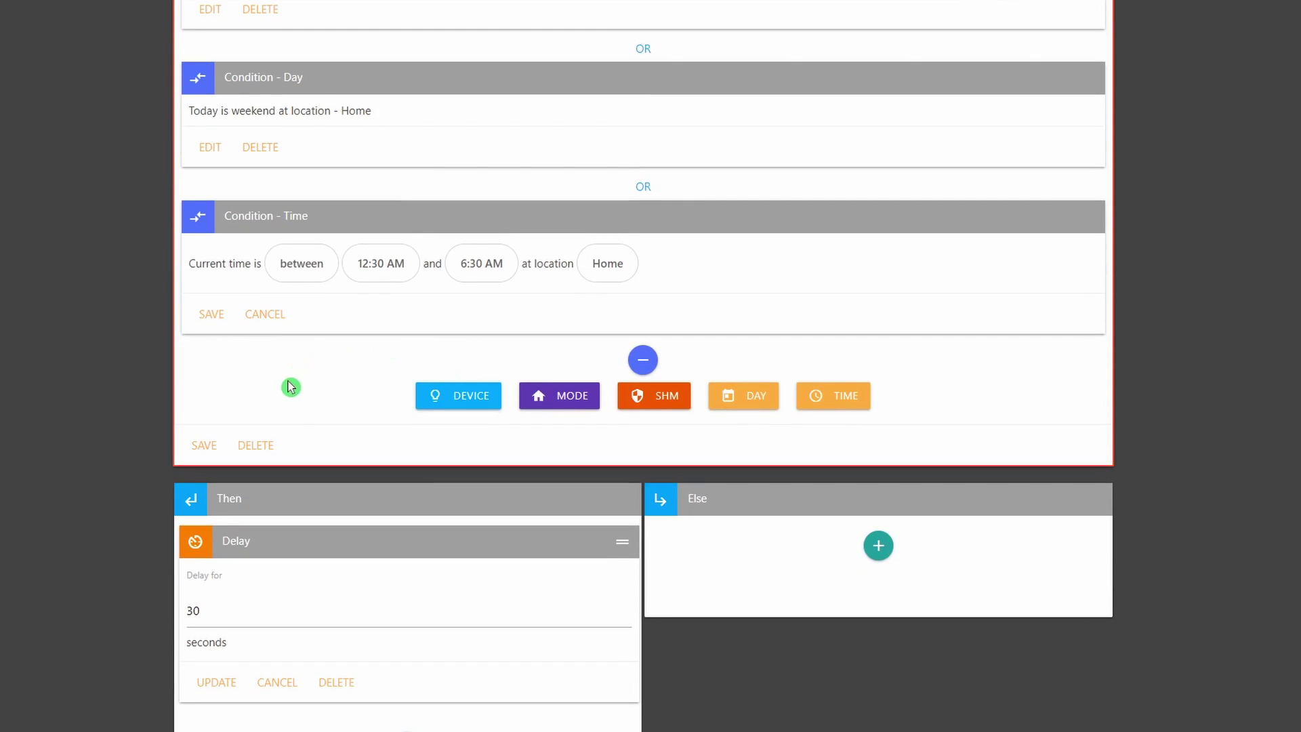
left_click(204, 447)
scroll(397, 290, "up", 11)
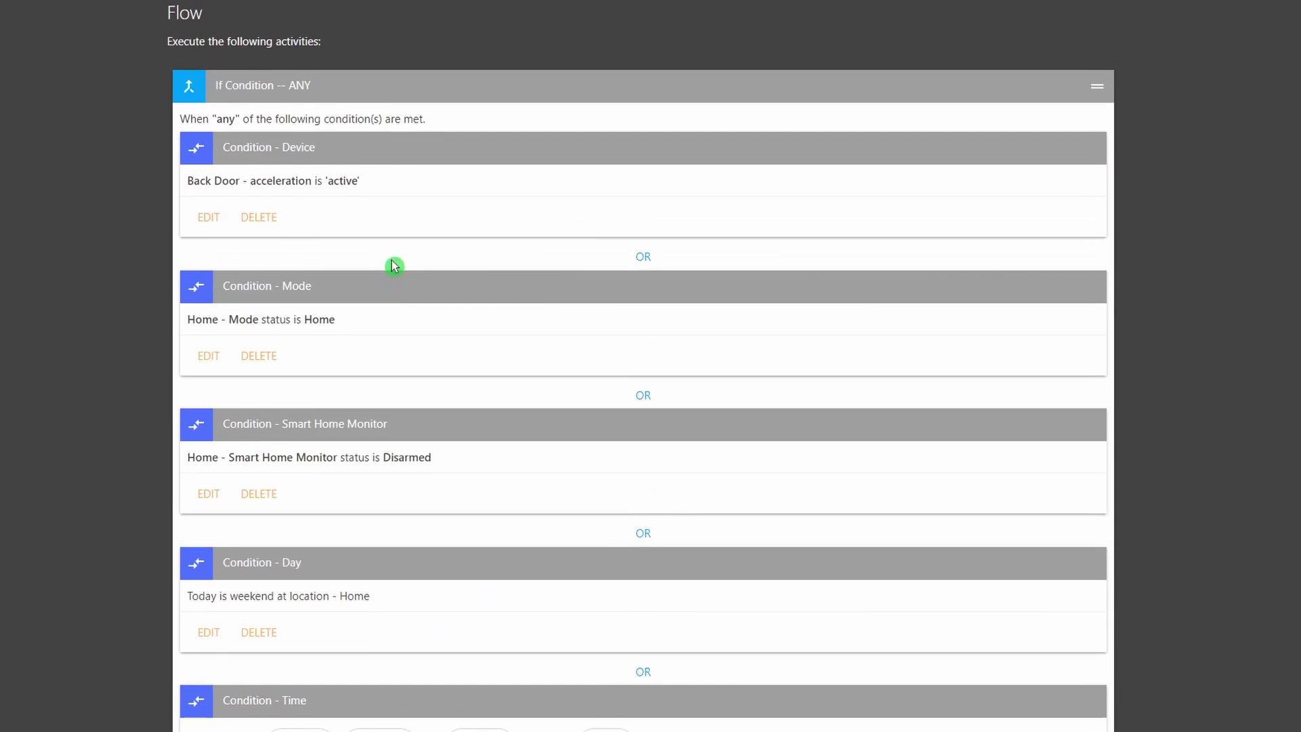
Try to save the rule, and save the still open Time condition and Delay.
scroll(526, 321, "down", 11)
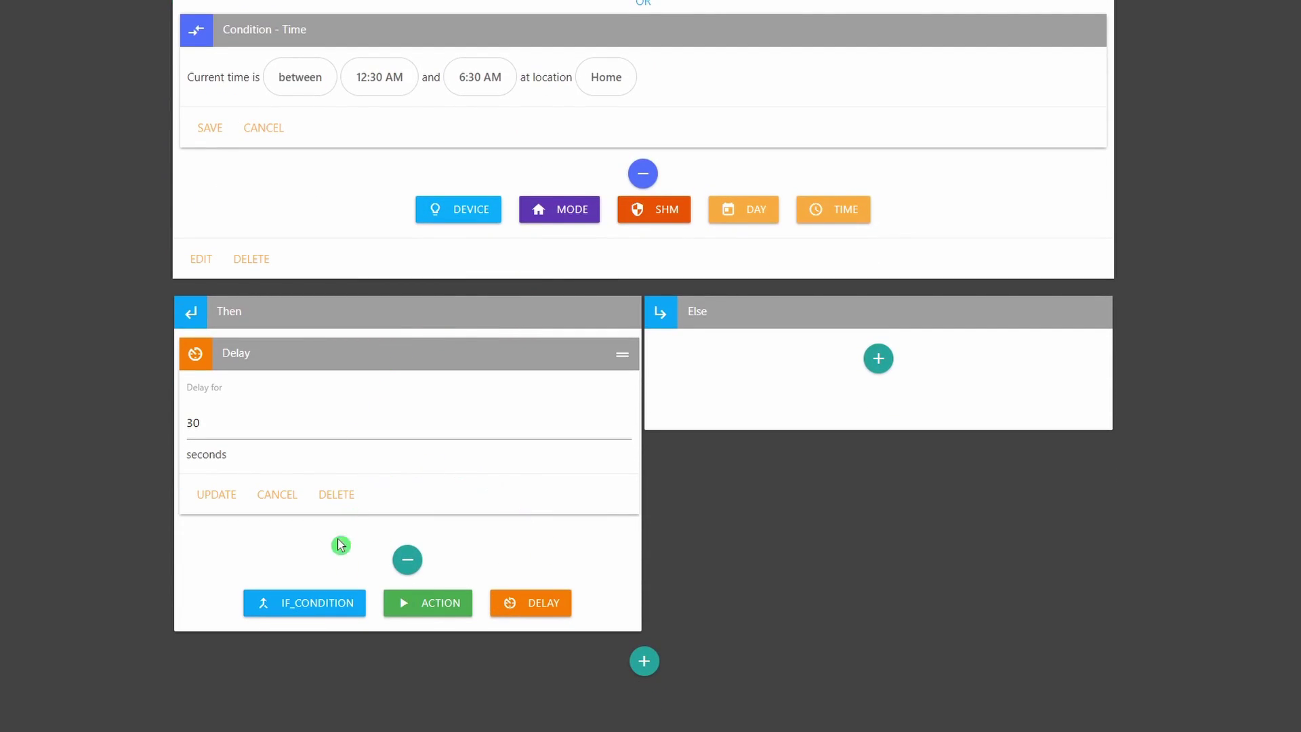
scroll(407, 623, "down", 2)
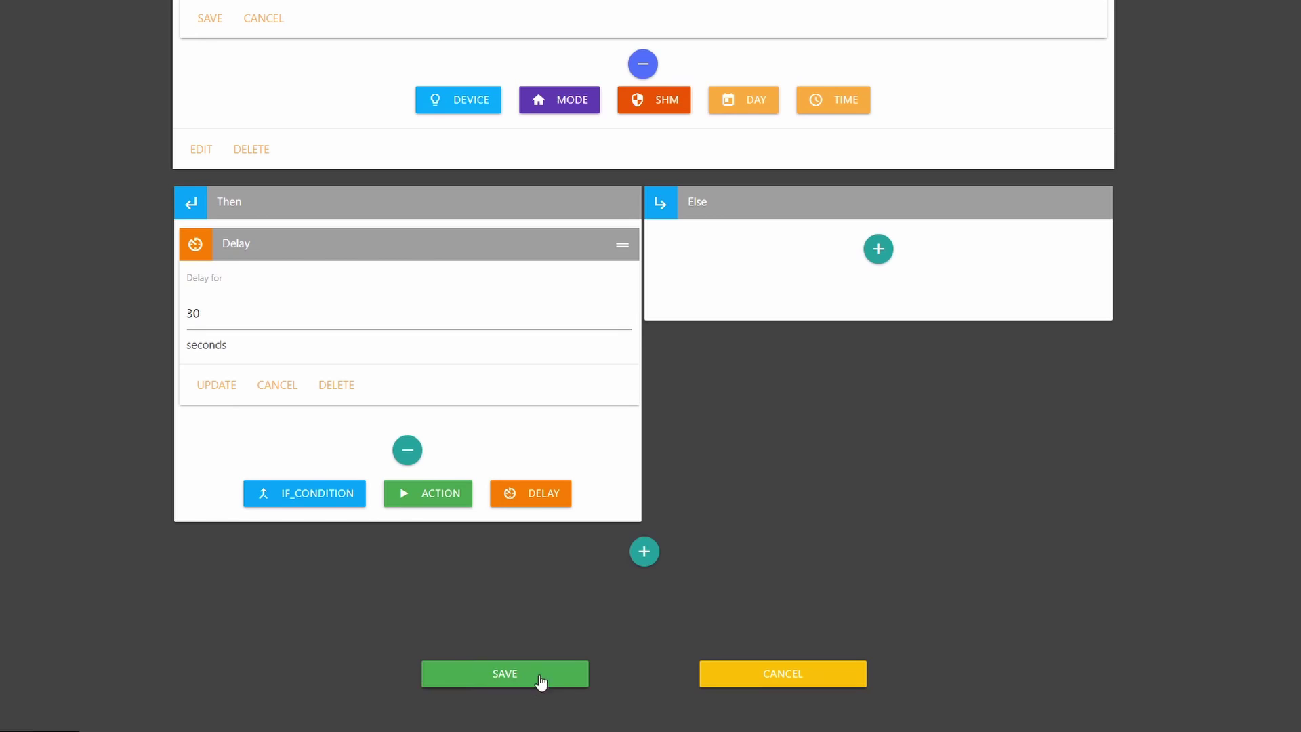
left_click(540, 686)
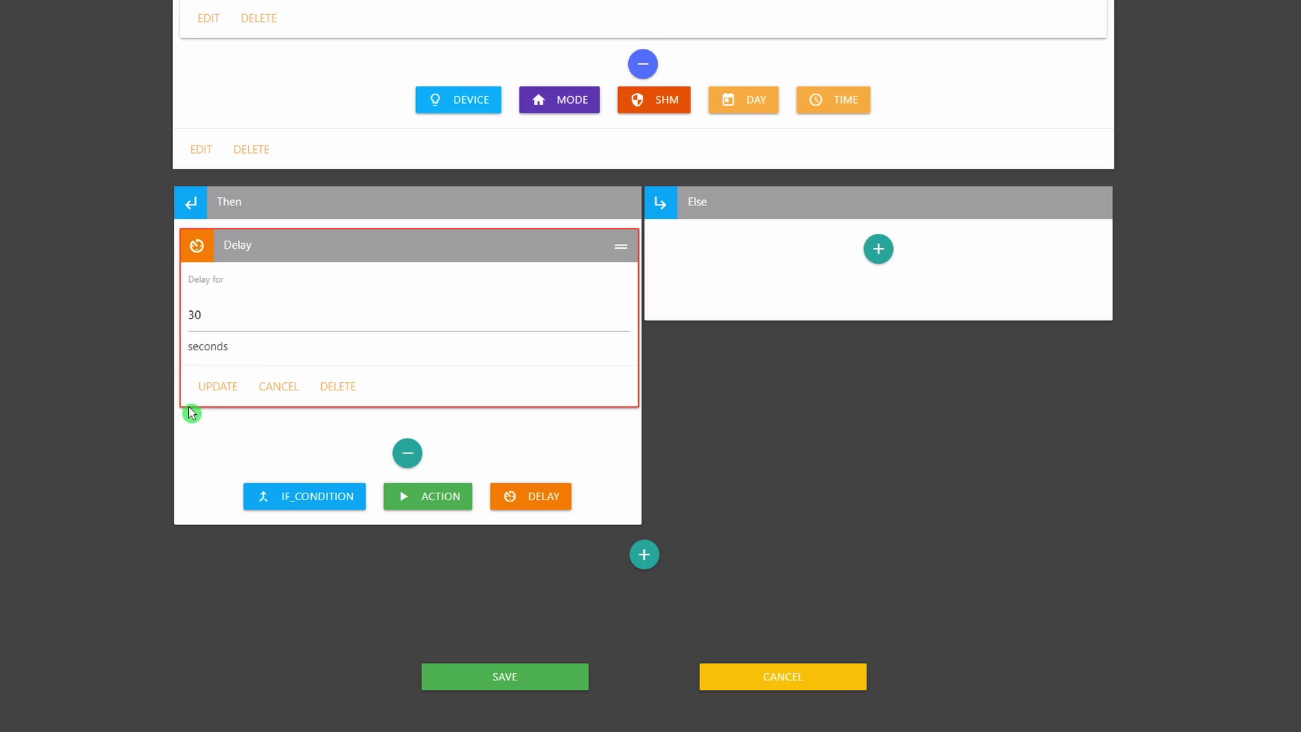
left_click(218, 396)
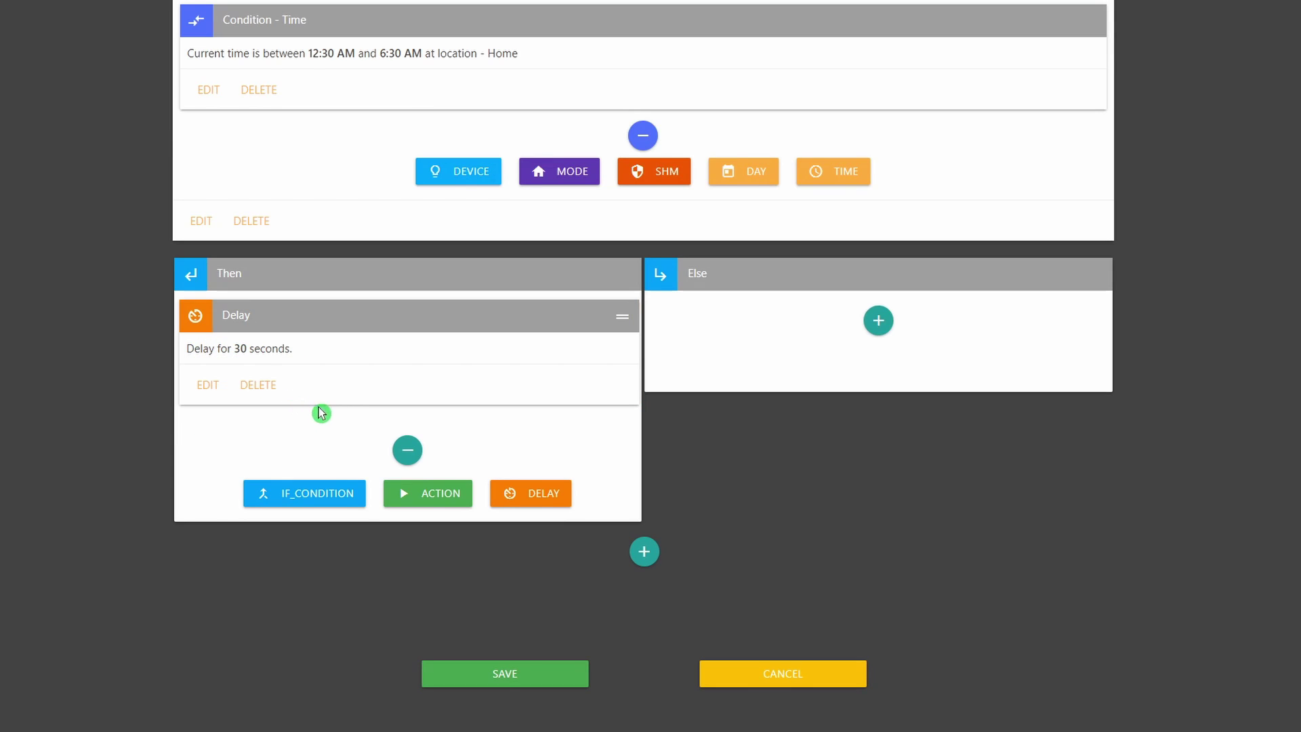
Review the If Condition's conditions and the Then branch, and save the rule.
scroll(349, 383, "up", 5)
scroll(358, 380, "up", 10)
scroll(407, 305, "down", 6)
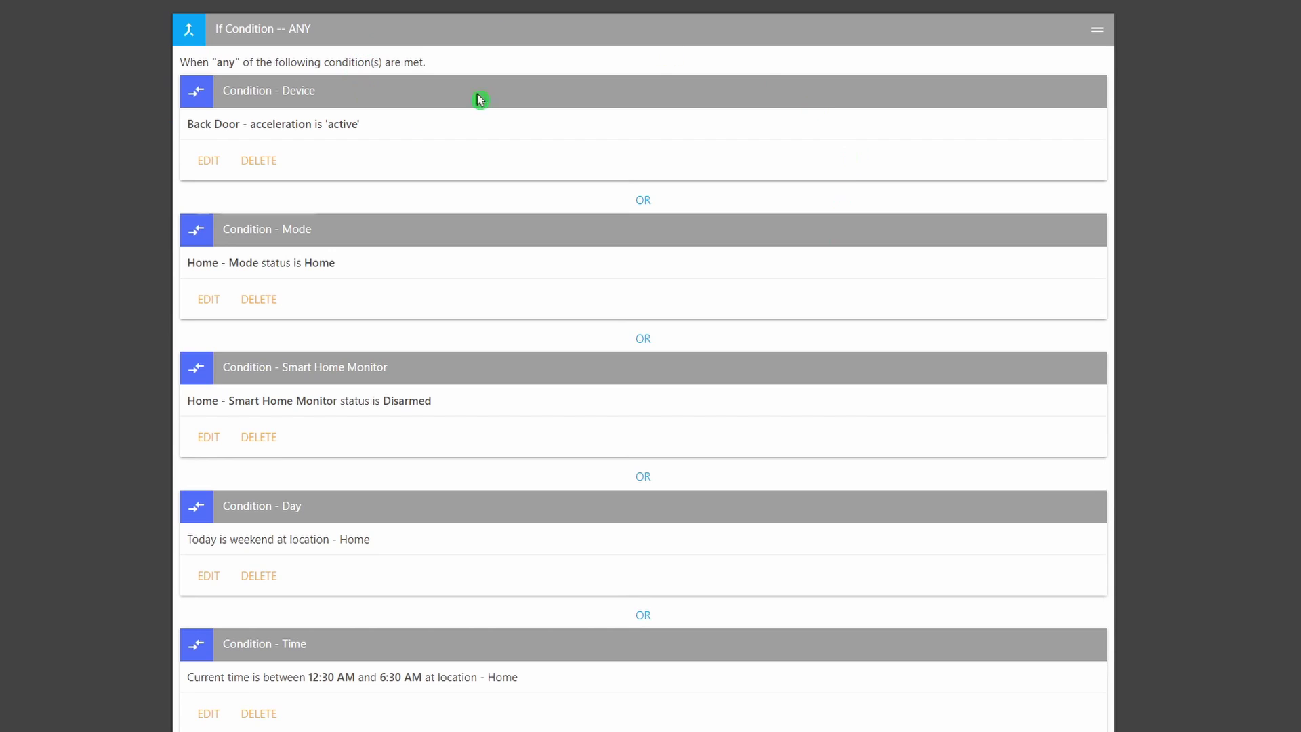
scroll(484, 136, "down", 6)
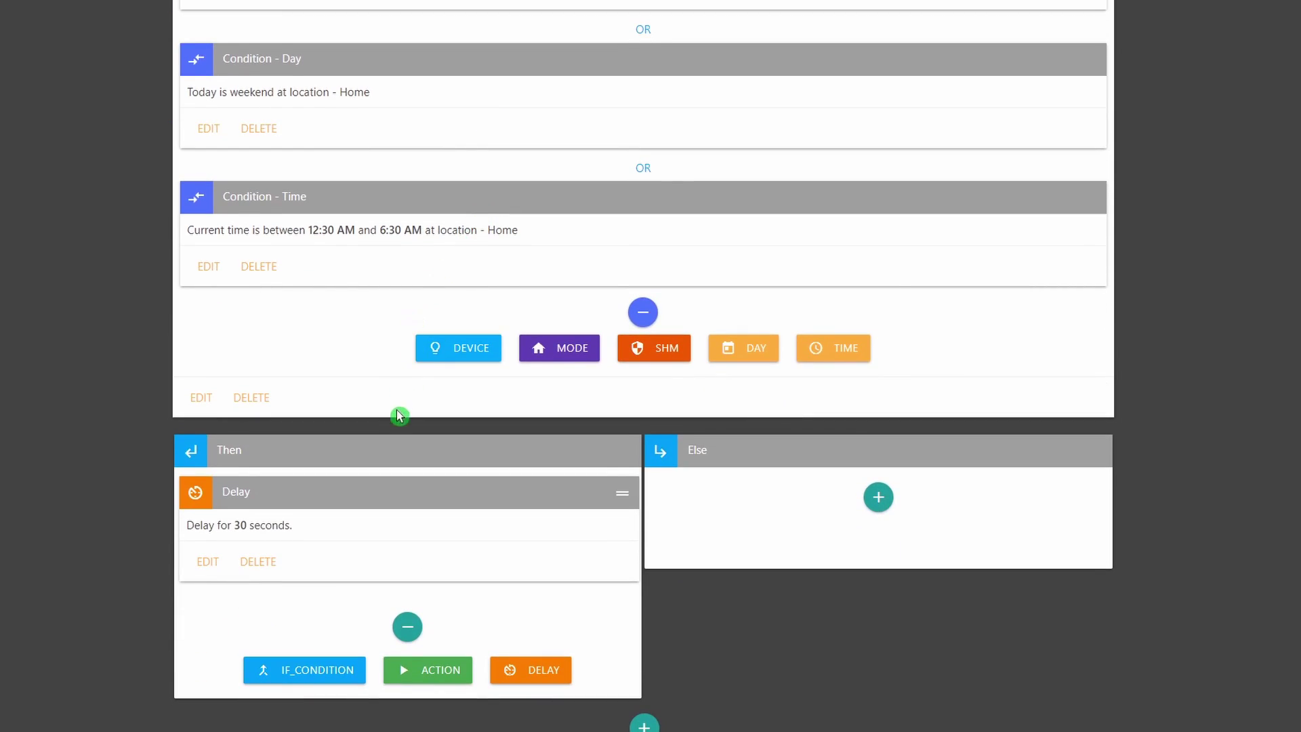
scroll(397, 427, "down", 3)
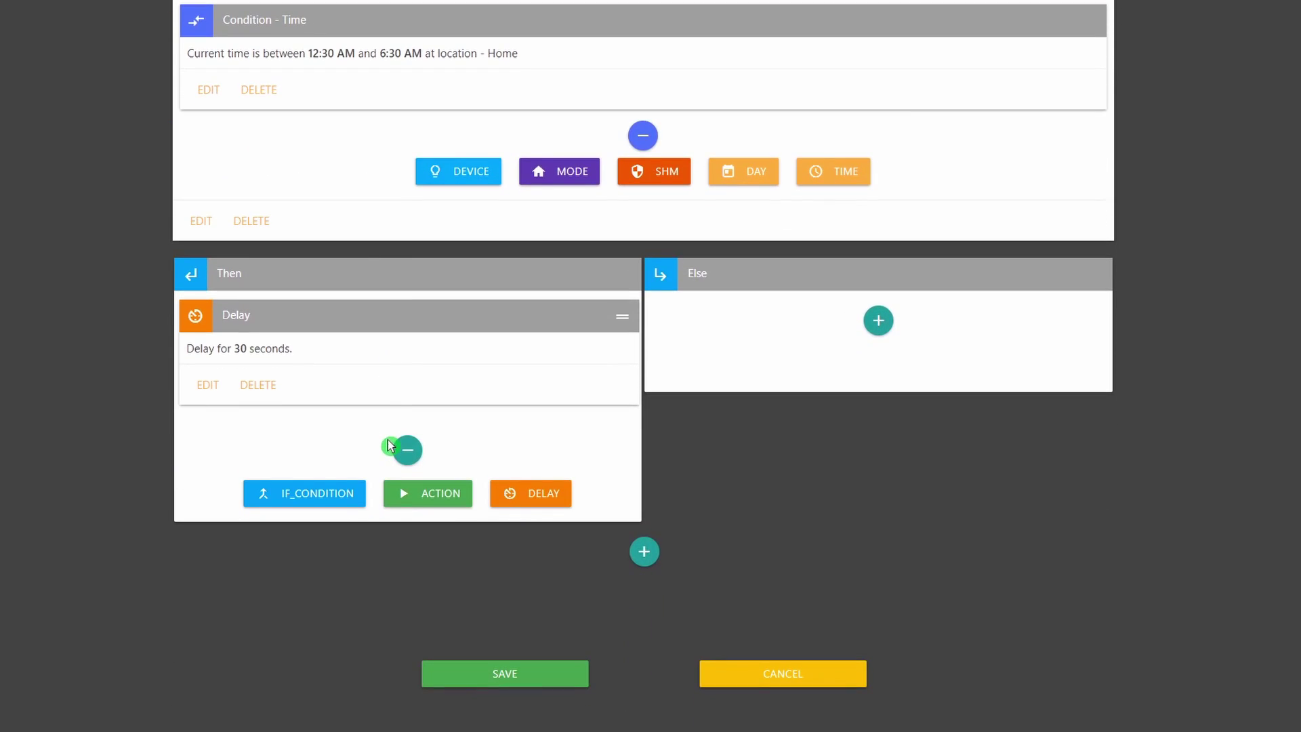
left_click(514, 677)
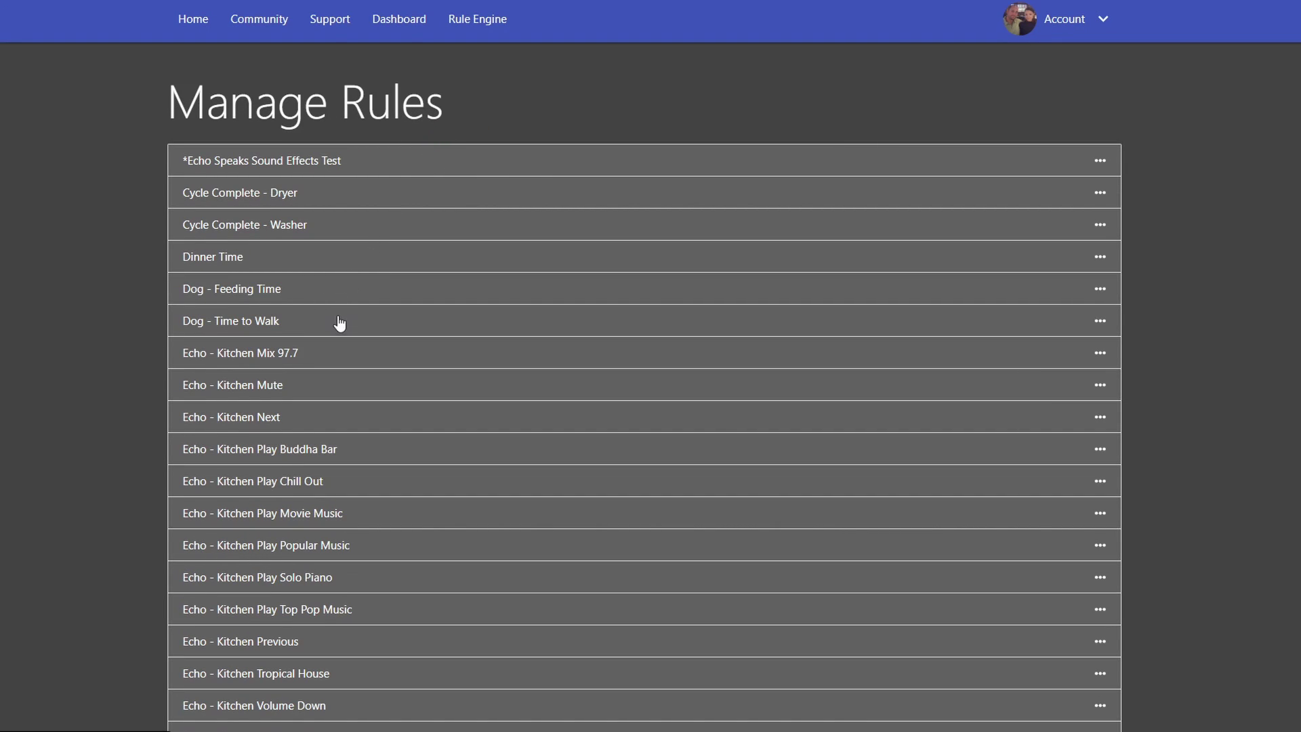
Find Test Rule in the Manage Rules list and open it for editing.
scroll(343, 320, "down", 14)
scroll(329, 359, "down", 4)
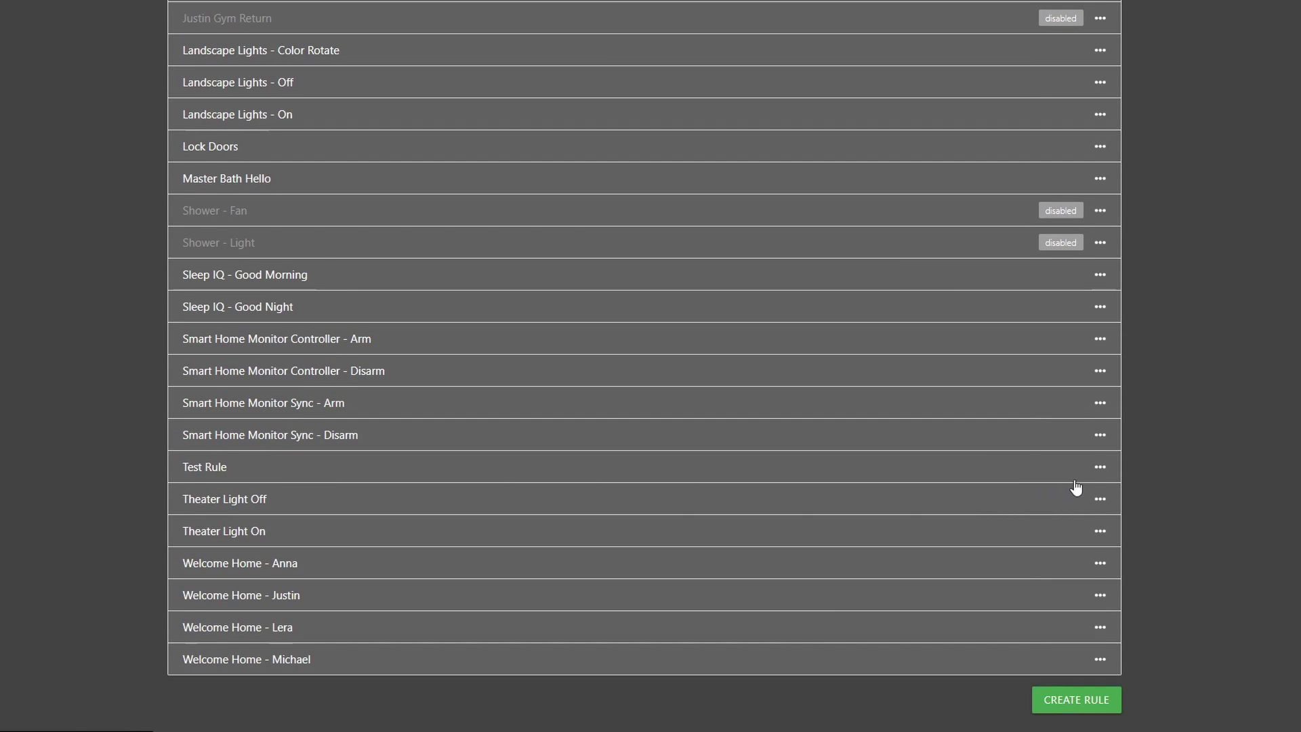
left_click(218, 472)
Delete the Delay from the Then branch and the whole If Condition from Test Rule's flow.
left_click(262, 386)
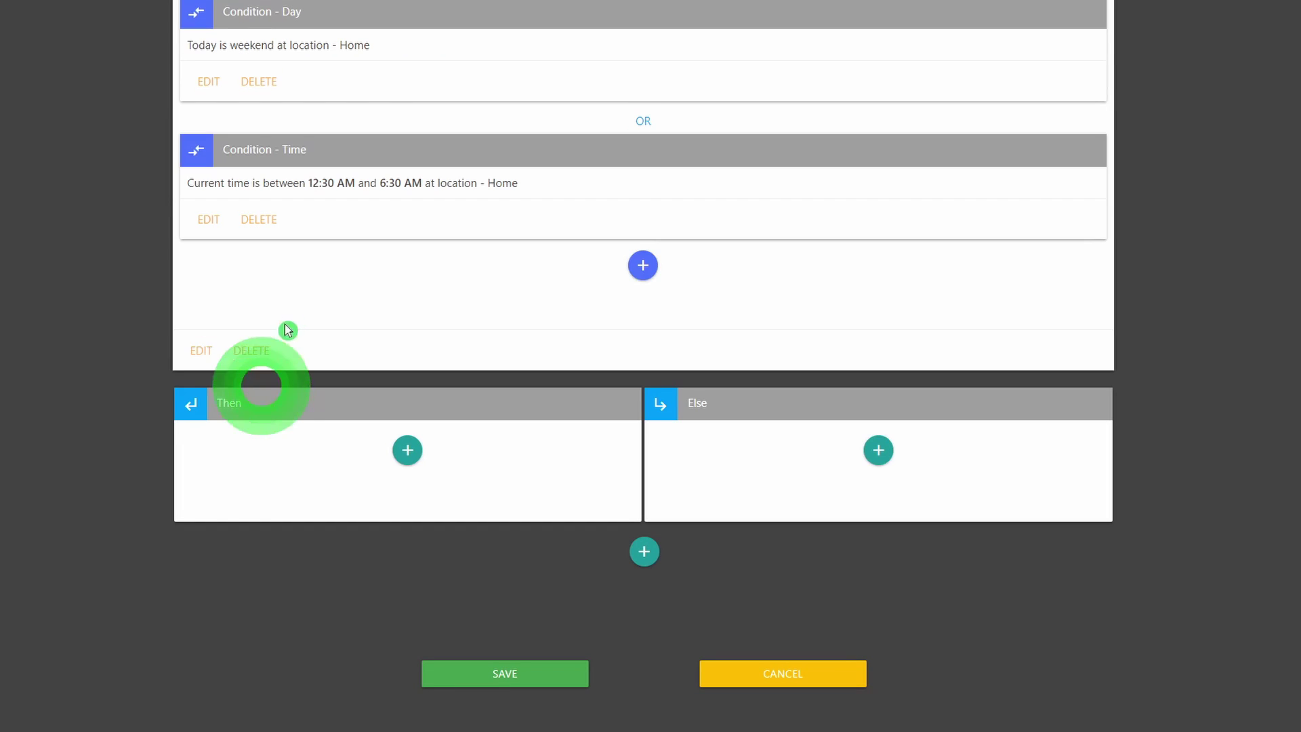
left_click(245, 351)
scroll(474, 298, "up", 5)
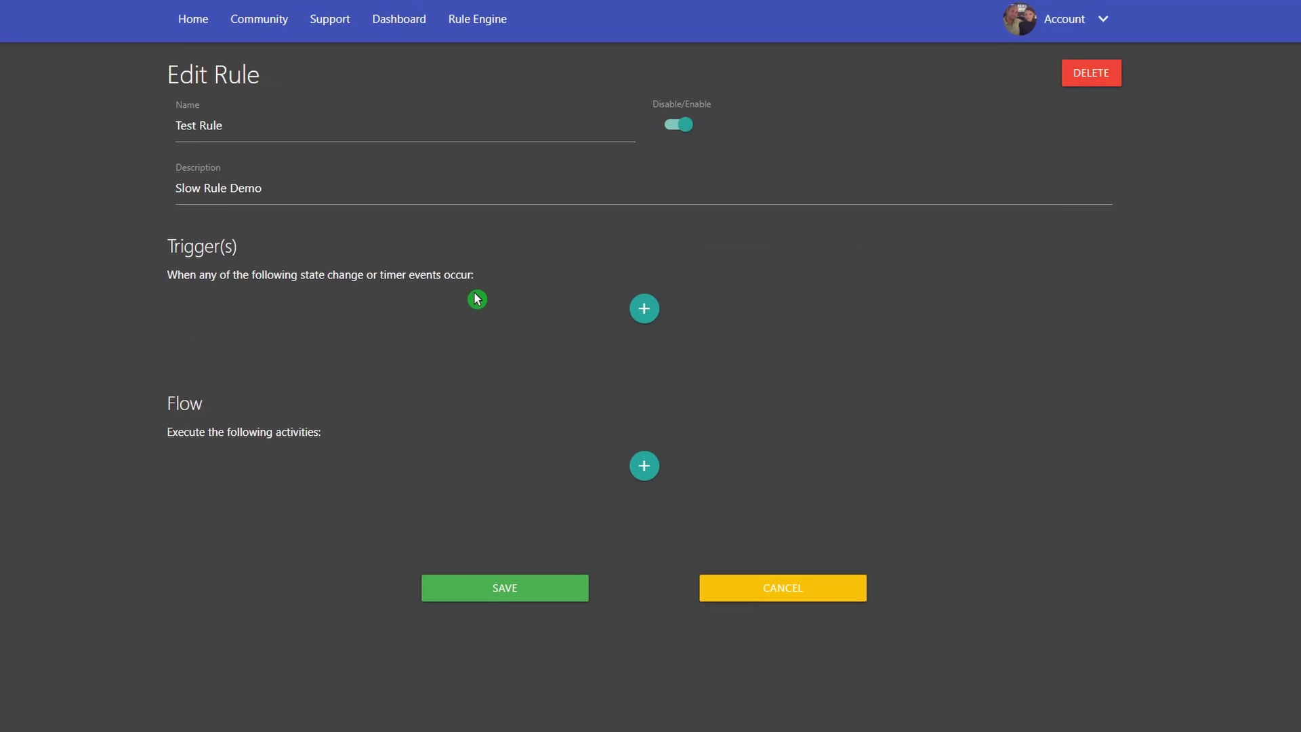
Add a Device action to Test Rule's flow that sends the off command to the first listed light, and save it.
scroll(502, 287, "down", 3)
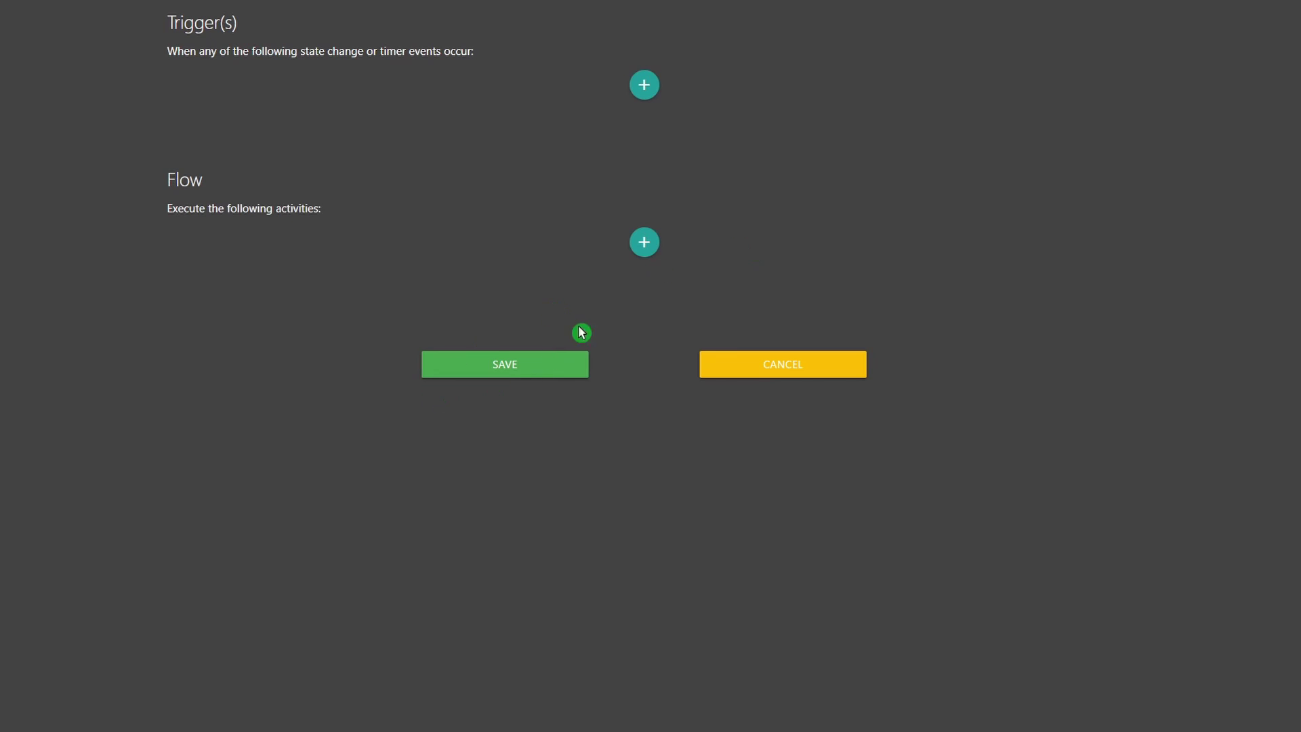
left_click(645, 244)
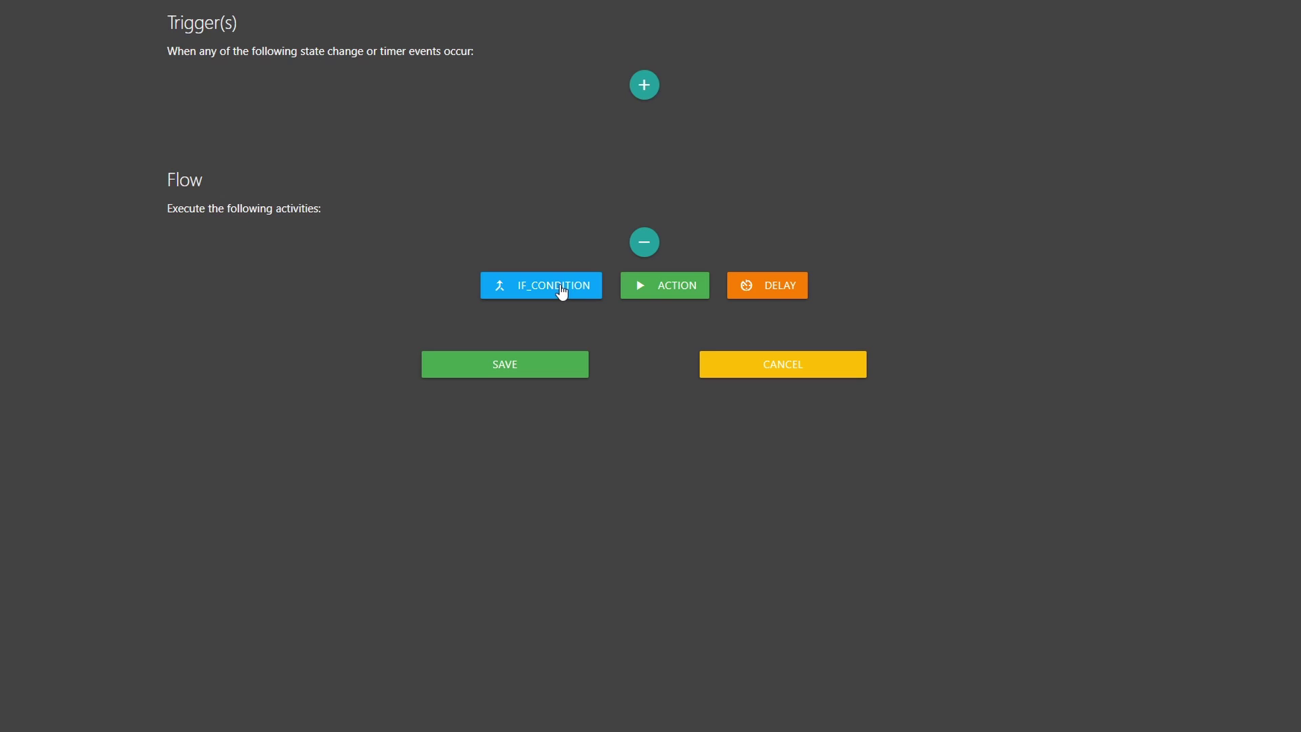
left_click(560, 287)
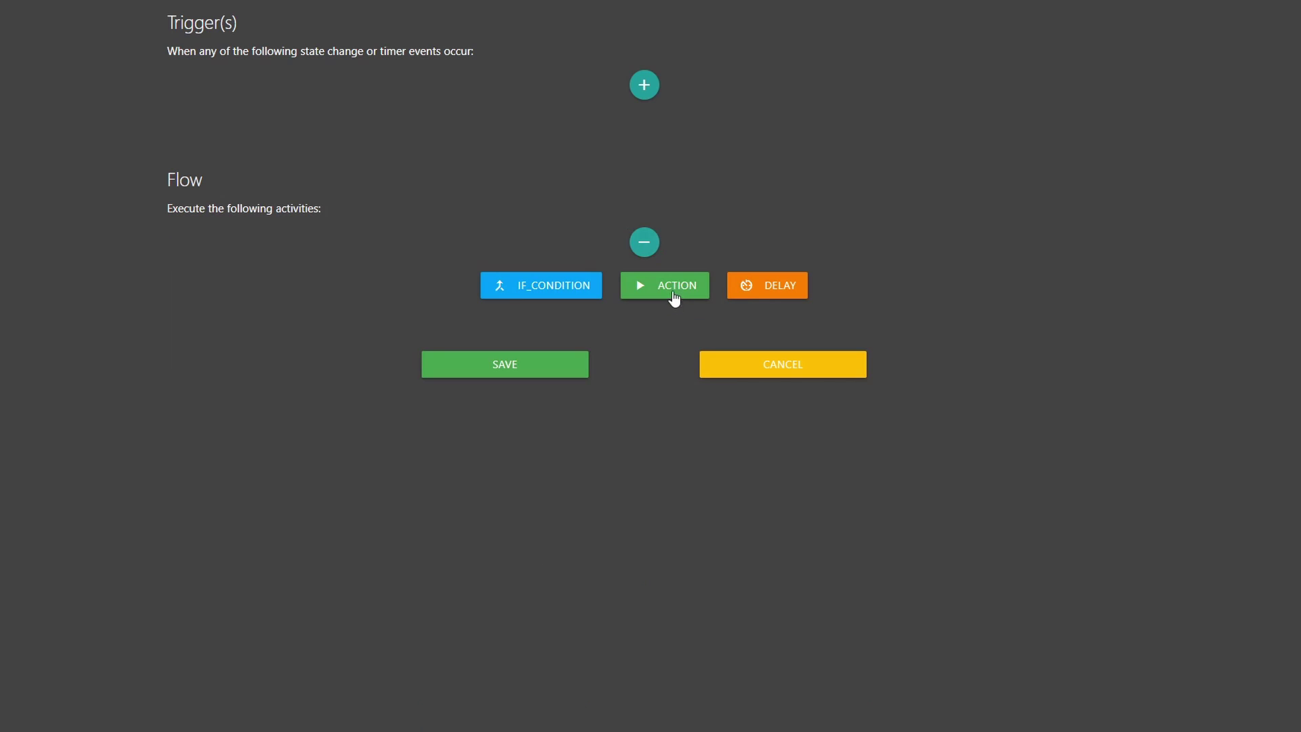
left_click(669, 284)
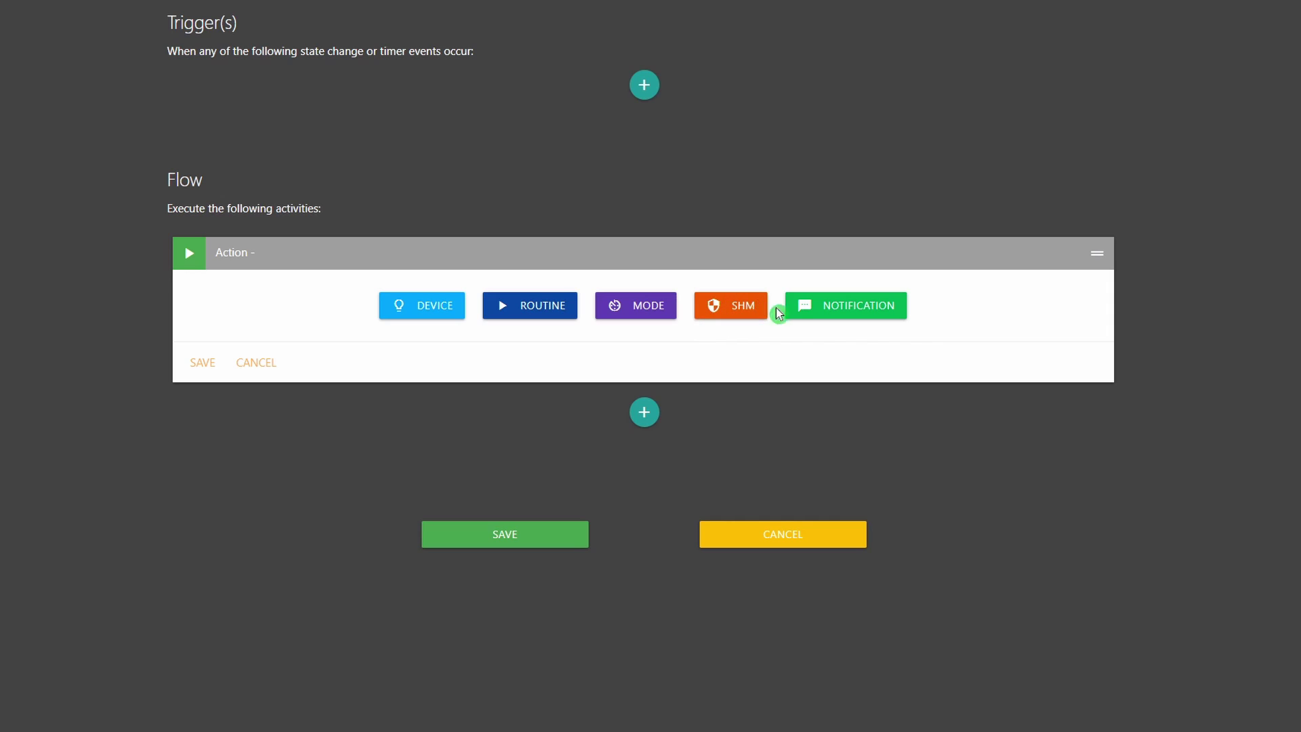
left_click(434, 307)
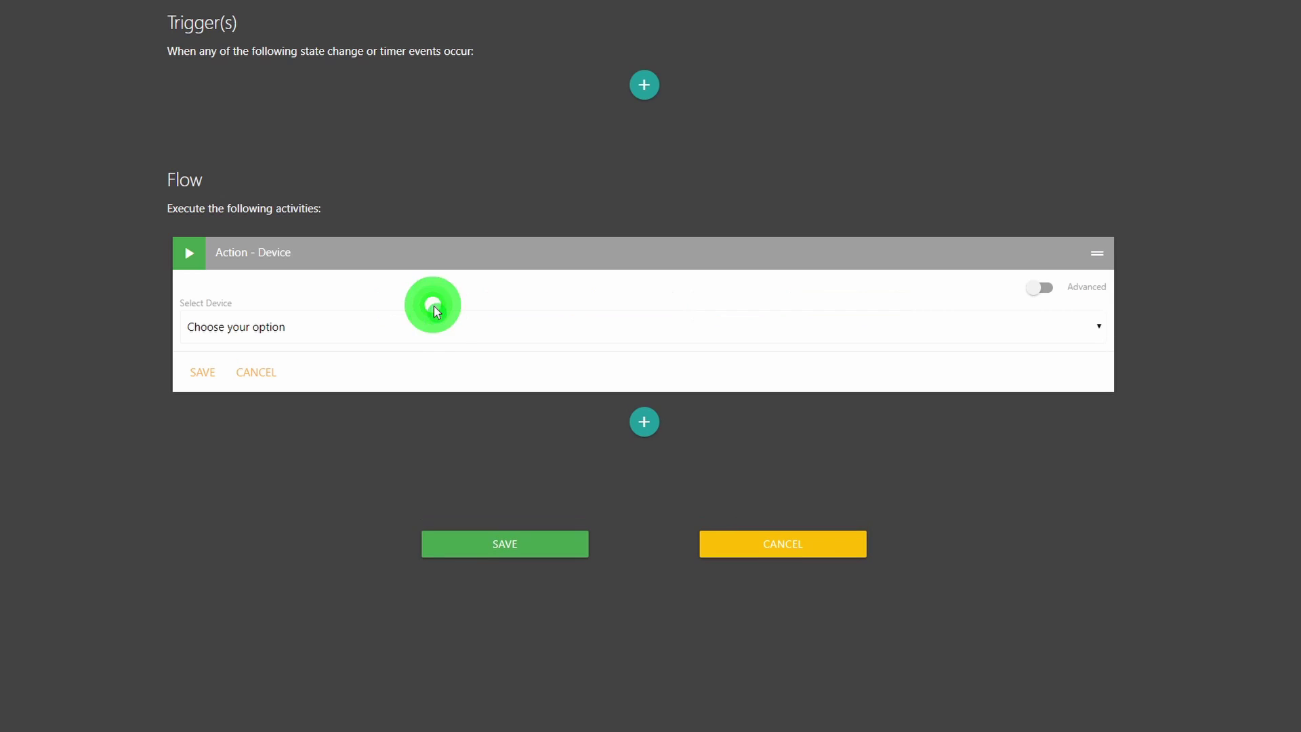
left_click(315, 339)
left_click(251, 380)
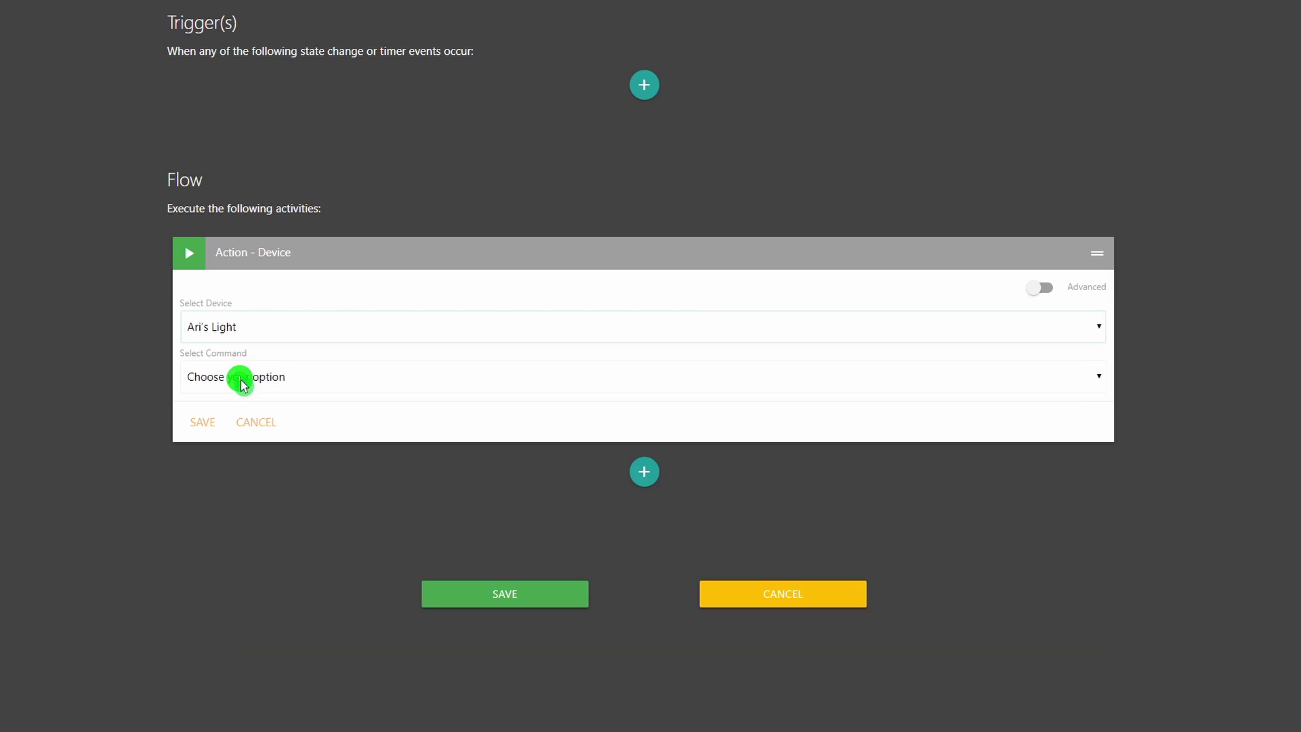
left_click(247, 379)
left_click(224, 429)
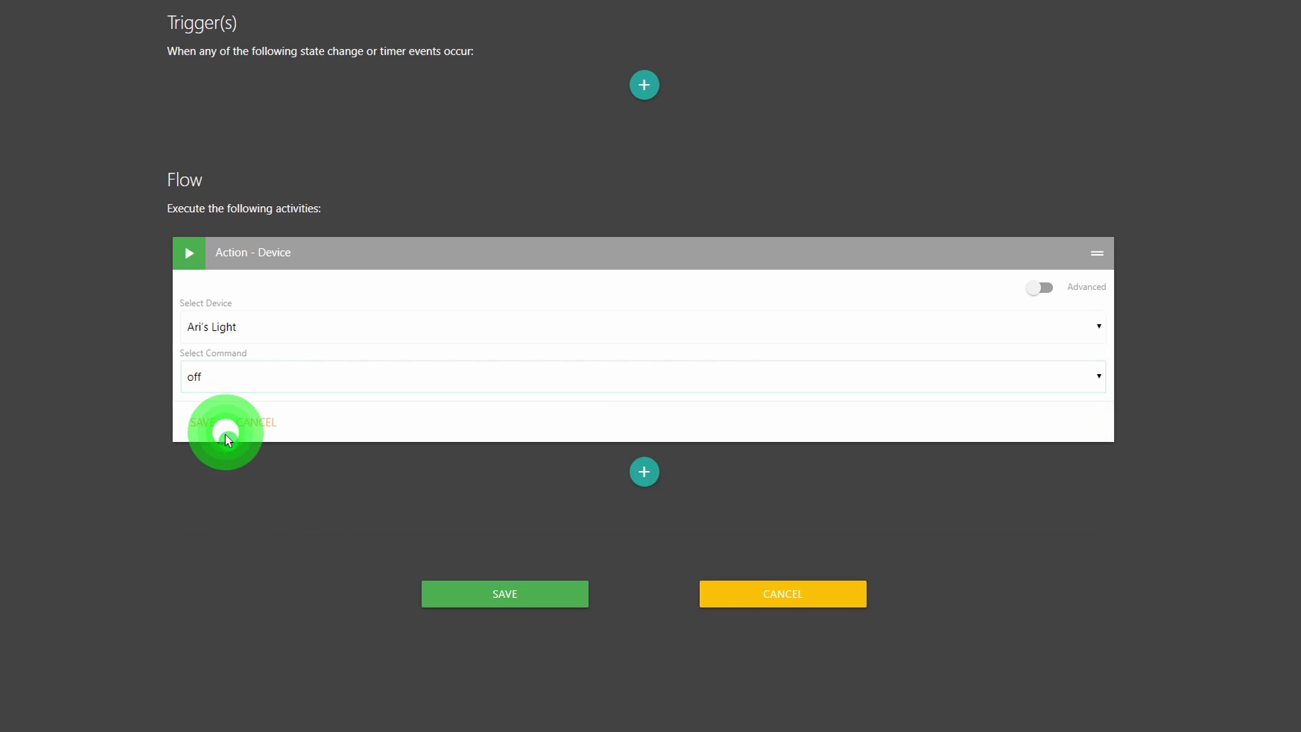
left_click(219, 423)
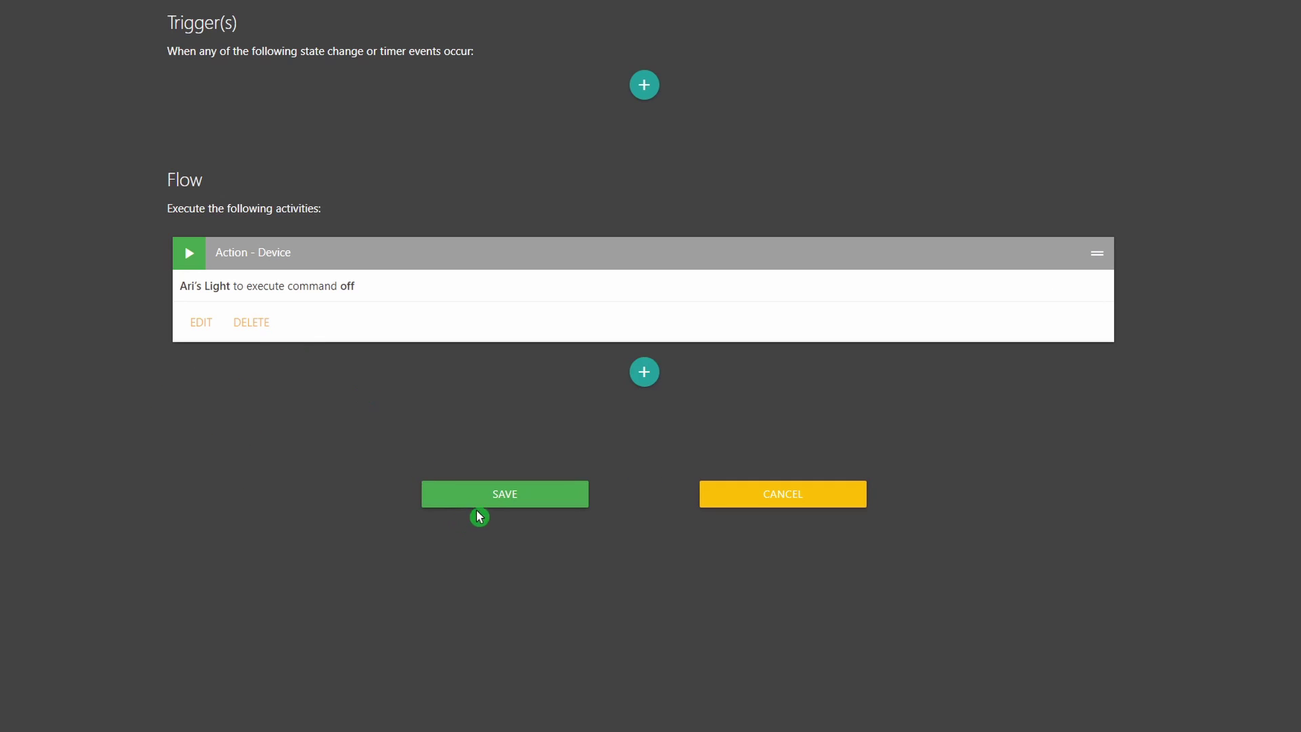
Add an If Condition to the flow with a Mode condition where the mode is Home, and save that condition.
left_click(644, 374)
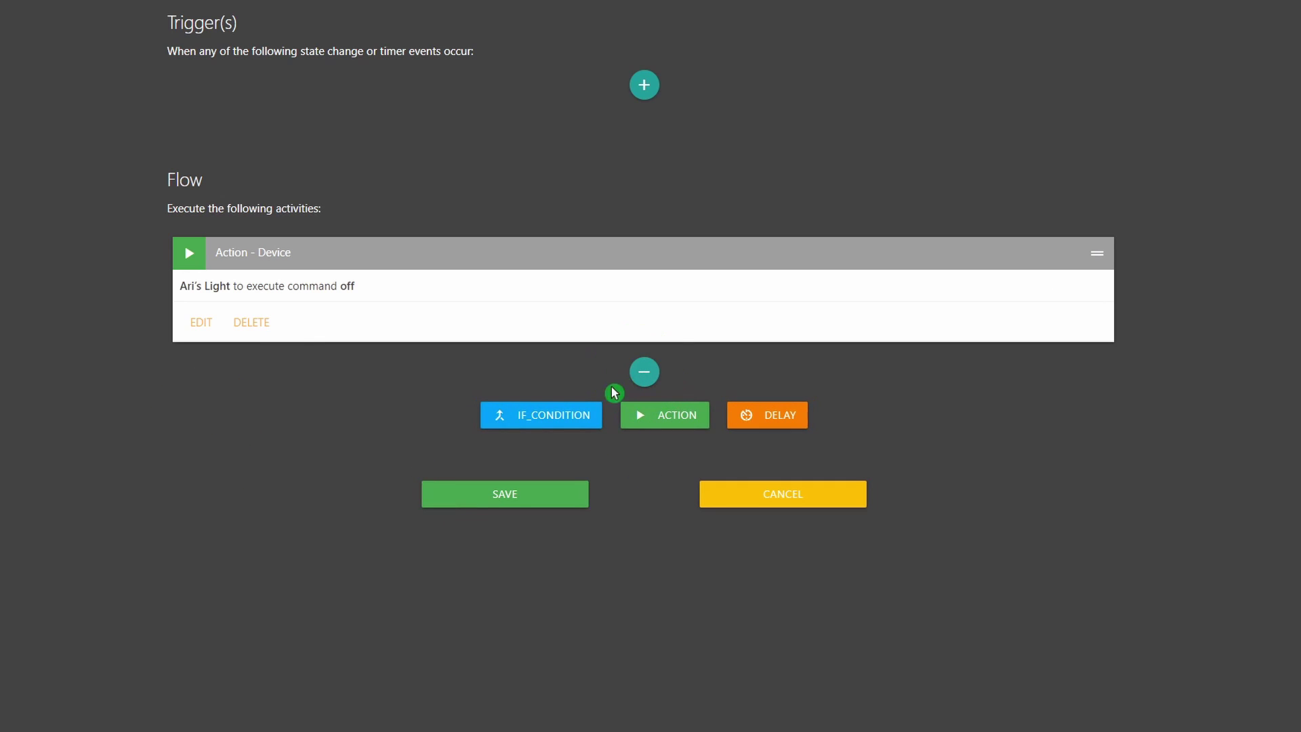
left_click(536, 430)
left_click(555, 417)
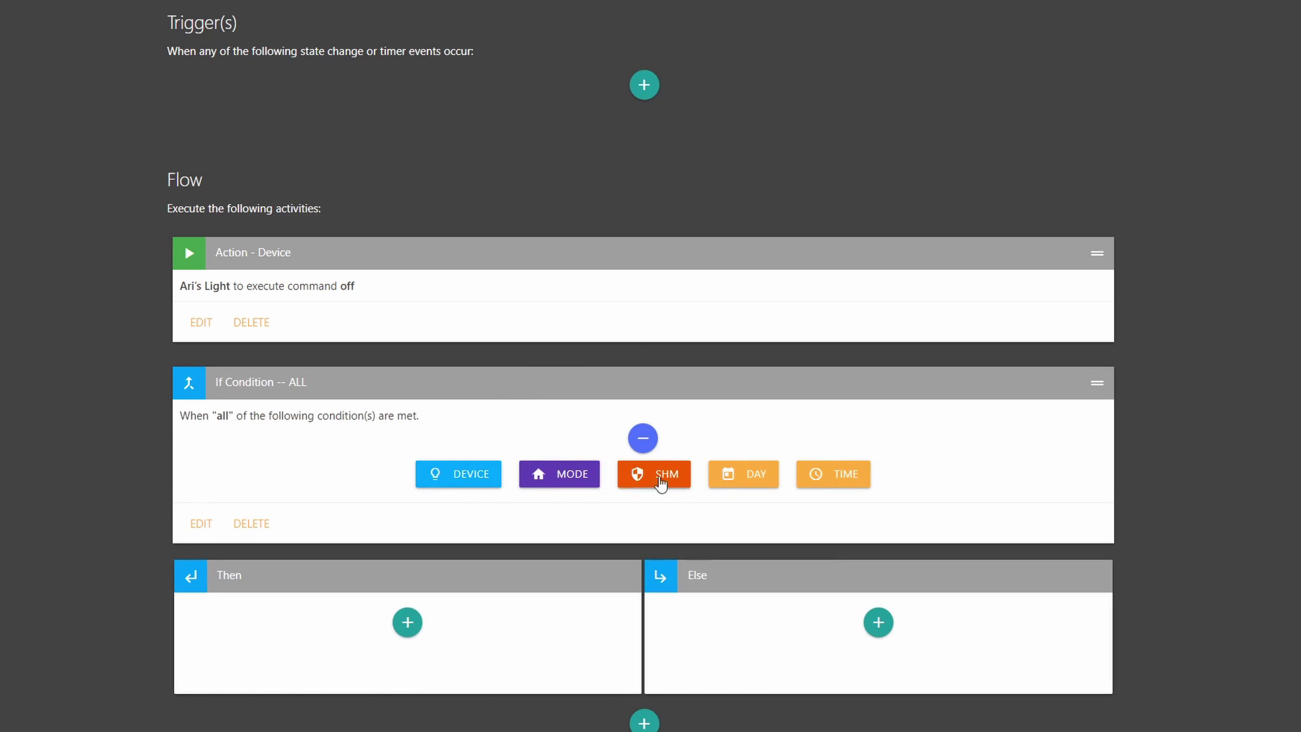
left_click(575, 481)
left_click(319, 502)
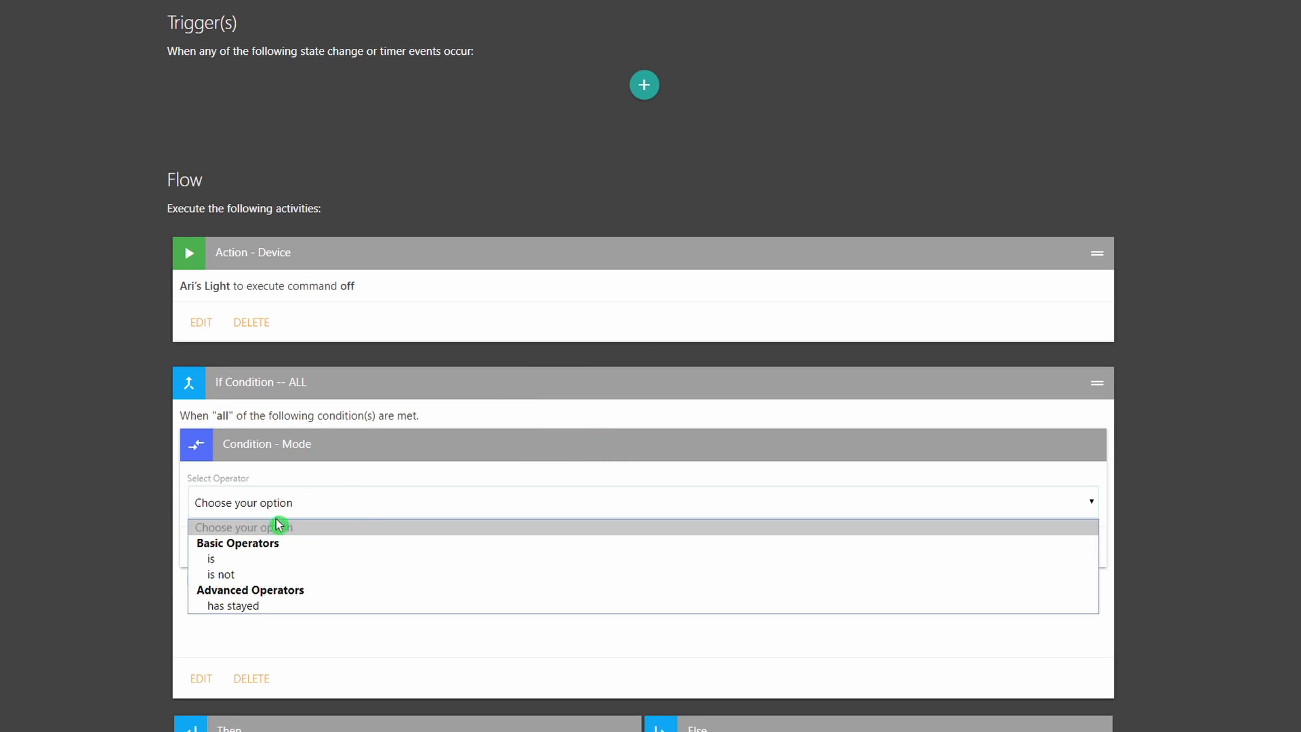
left_click(253, 556)
left_click(253, 553)
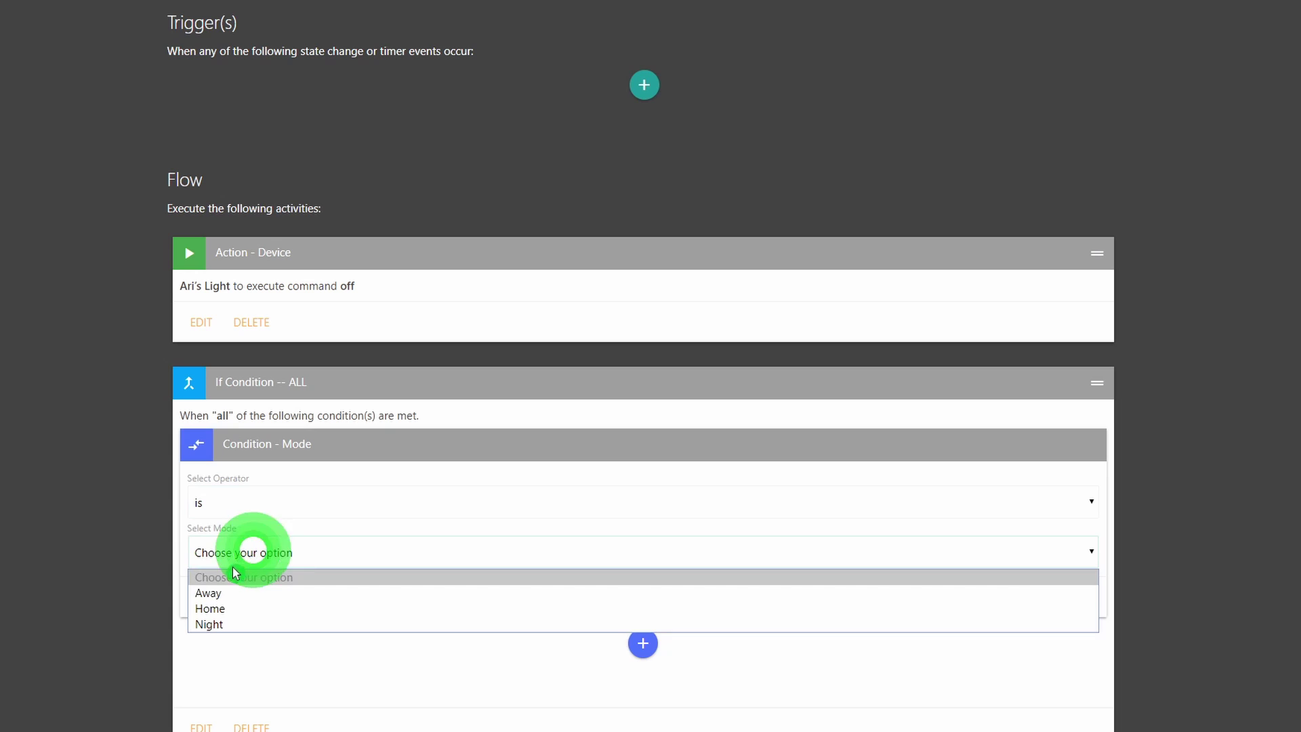
left_click(224, 605)
left_click(224, 603)
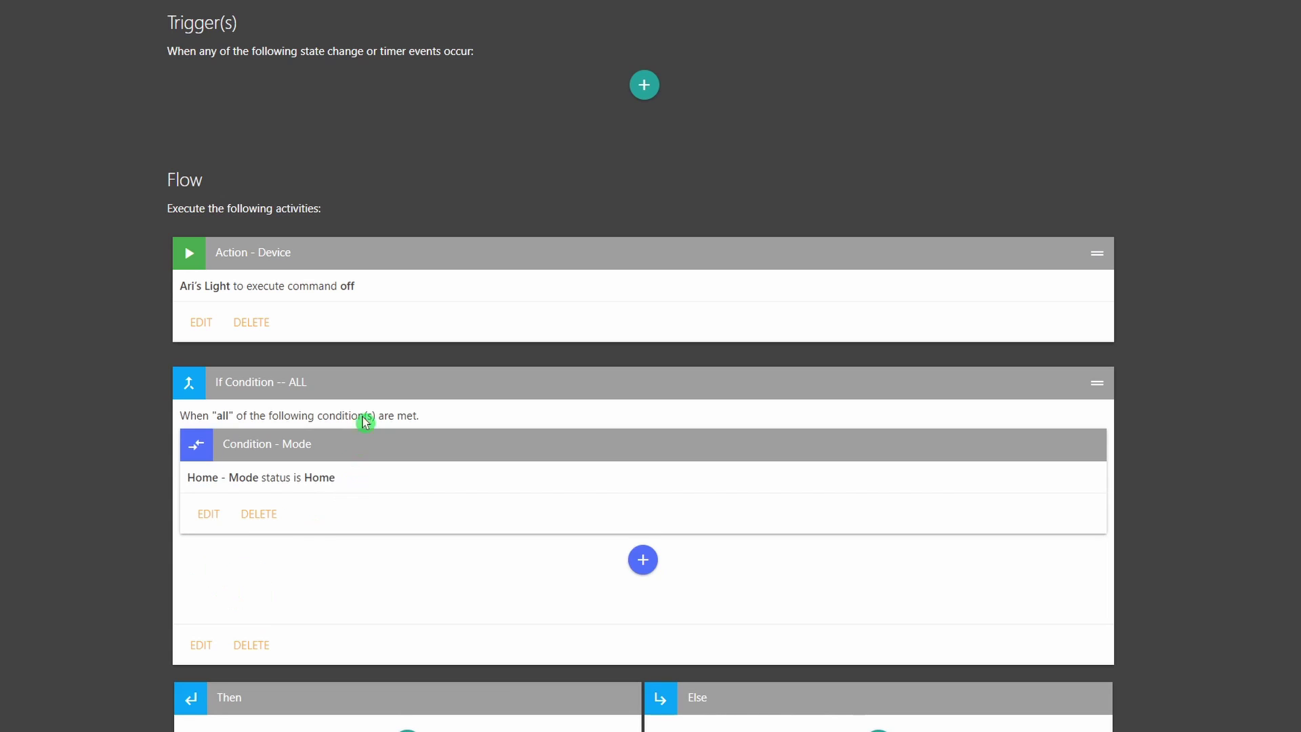
Move the flow's Device action below the If Condition, and try to move it into the Then branch.
left_click_drag(1097, 254, 852, 729)
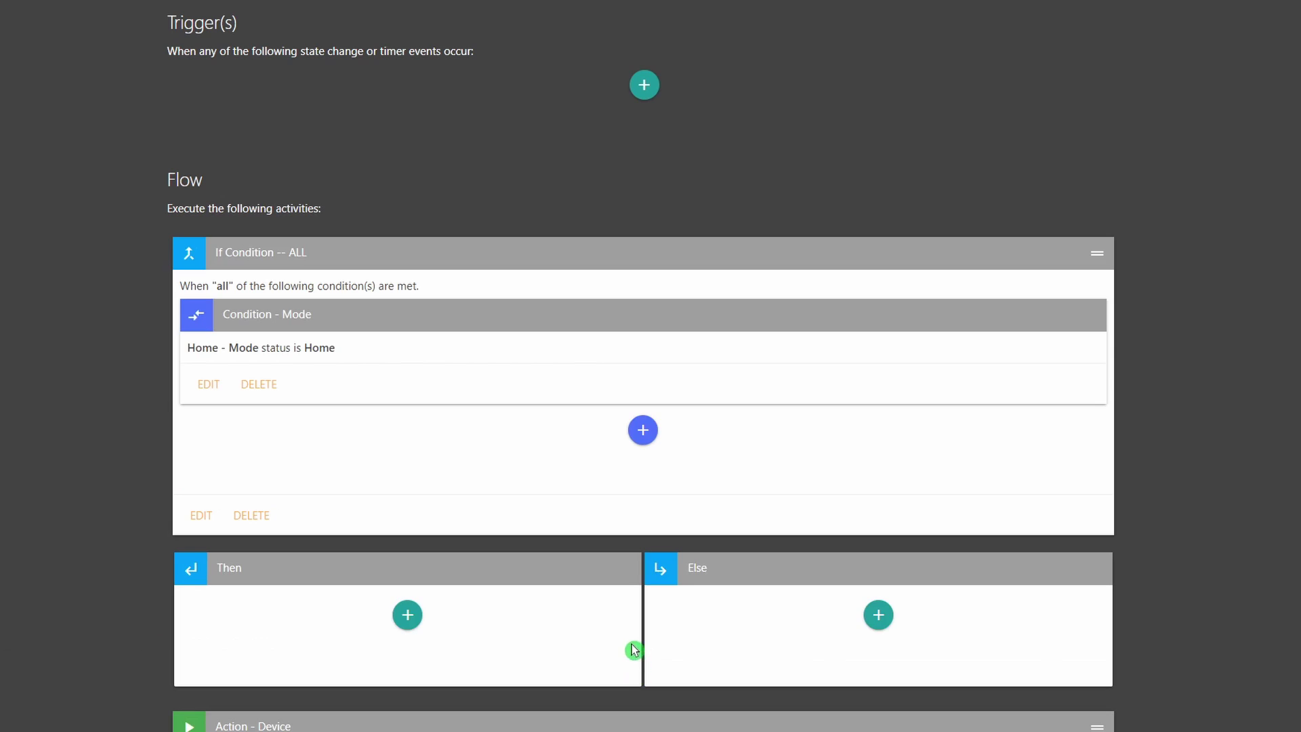
scroll(441, 401, "down", 2)
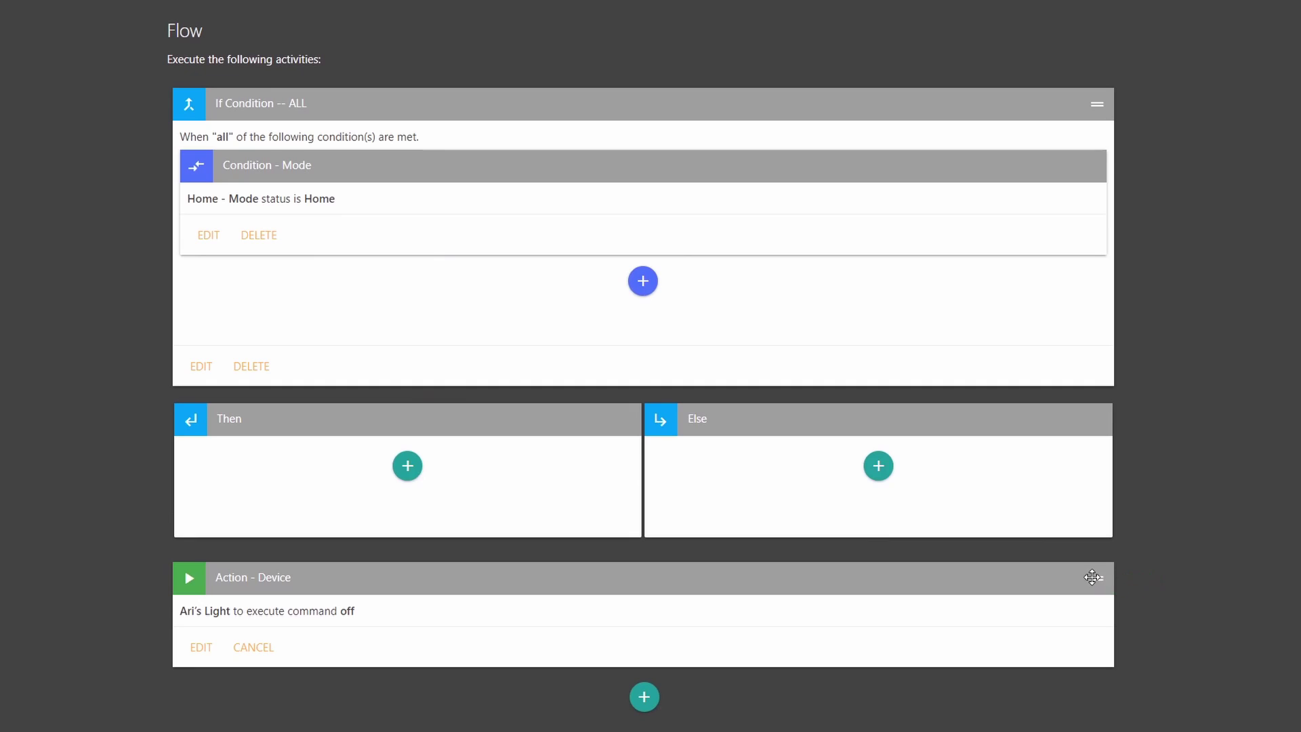
left_click_drag(1098, 577, 1136, 424)
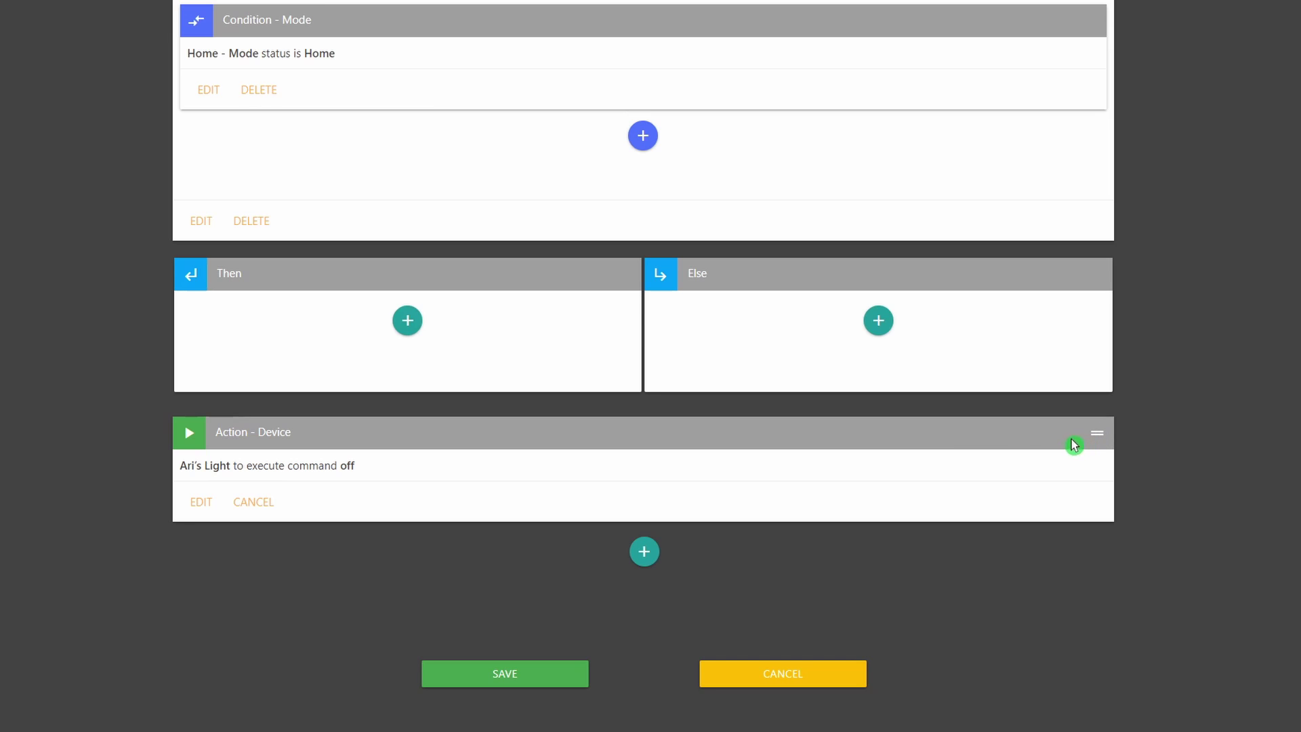
left_click_drag(1098, 433, 522, 305)
left_click_drag(1096, 433, 569, 305)
Delete the Mode condition from the If Condition.
scroll(417, 300, "up", 3)
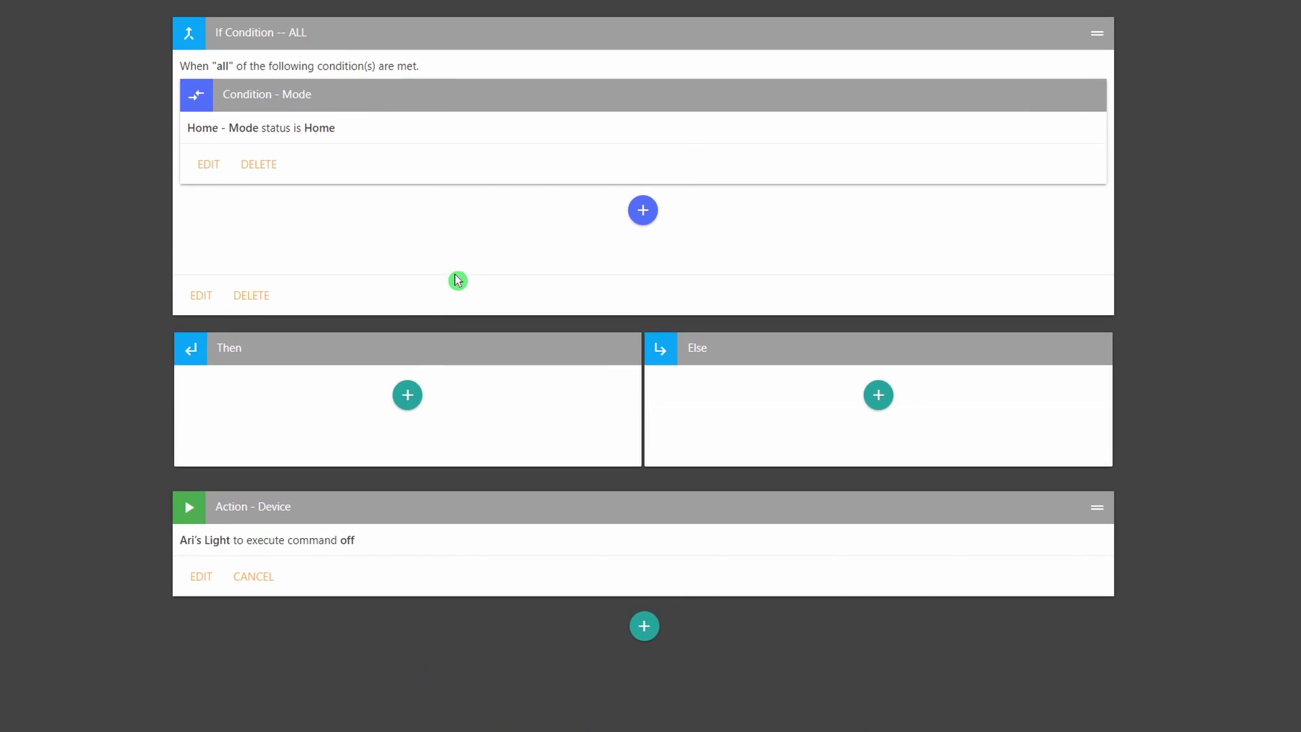
scroll(540, 262, "down", 2)
scroll(319, 301, "up", 1)
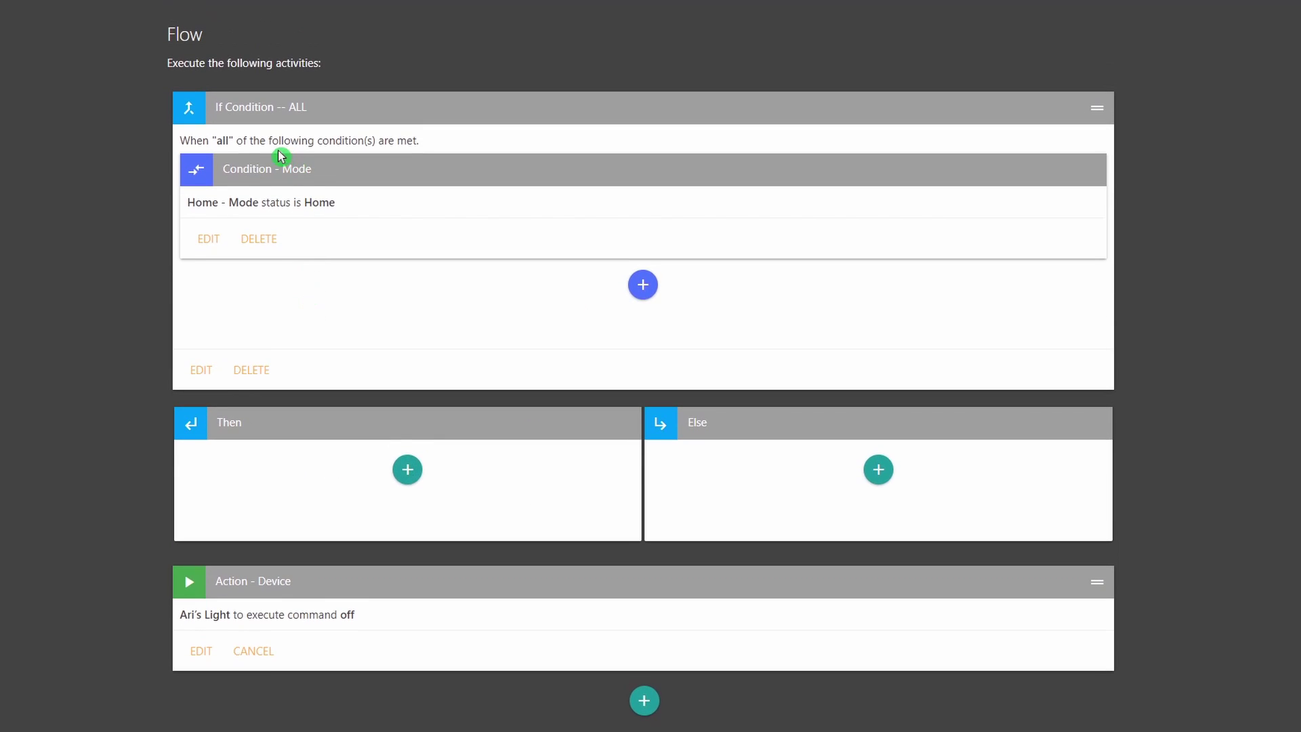
scroll(409, 201, "up", 3)
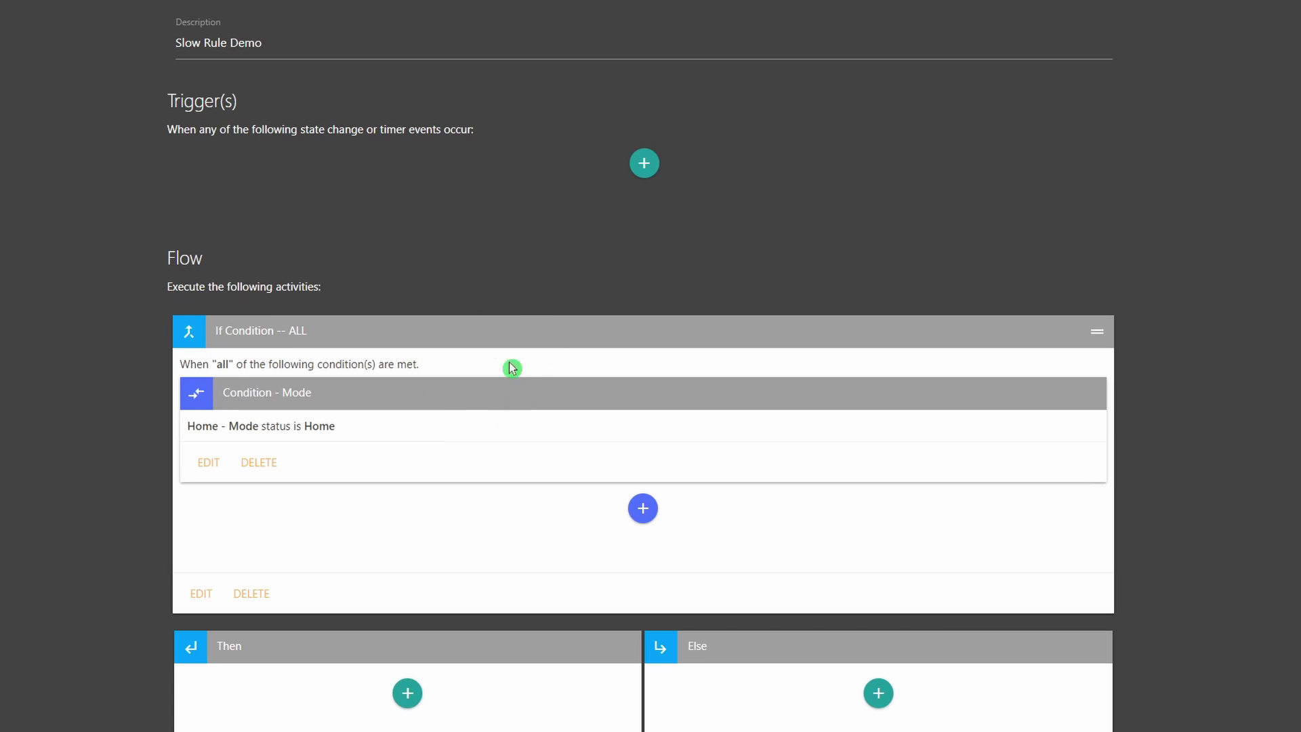
scroll(475, 403, "down", 3)
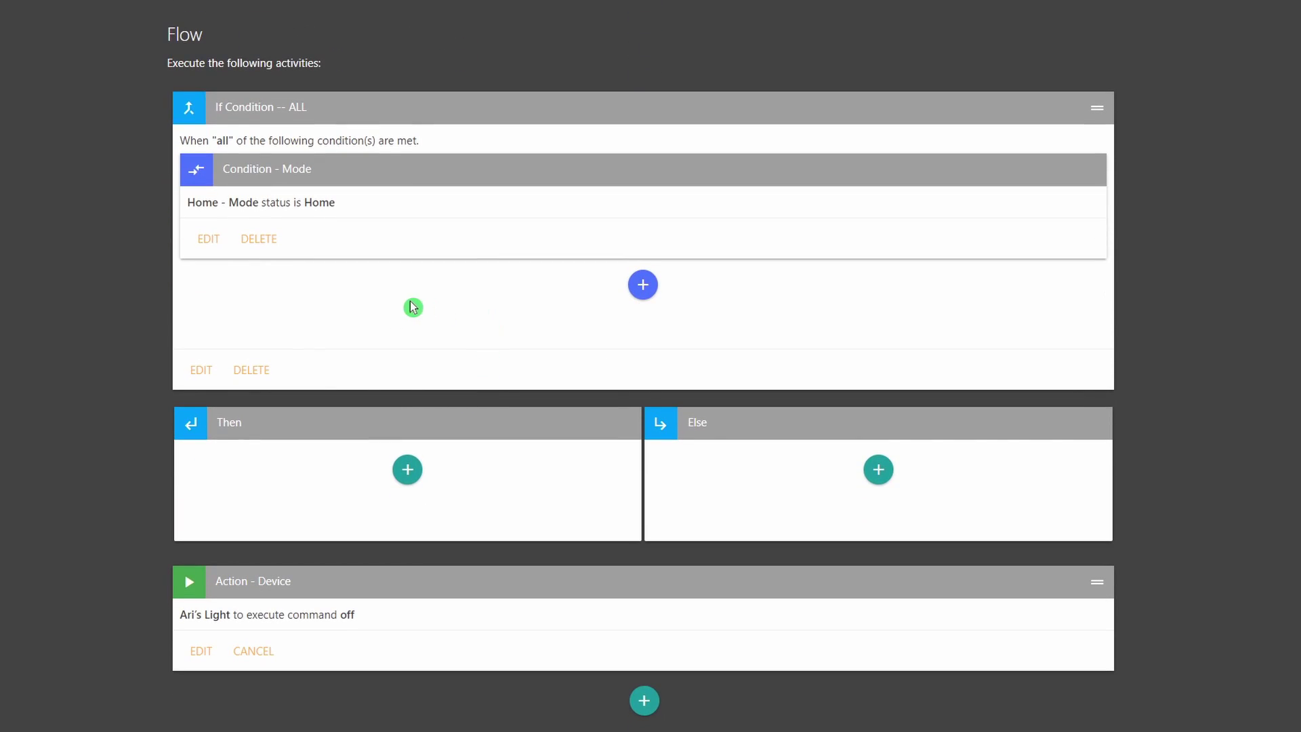
left_click(257, 239)
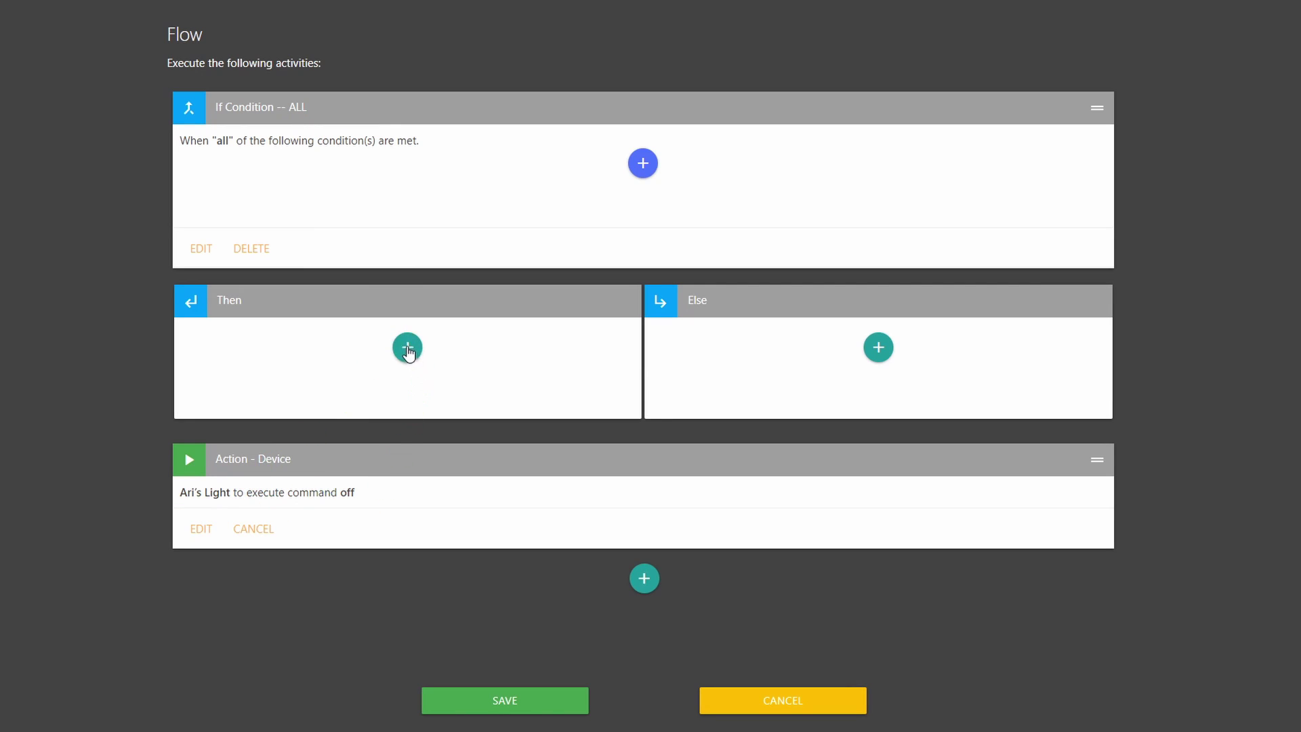
Add a Device action to the Then branch that sends the off command to the first listed light, and save it.
left_click(417, 395)
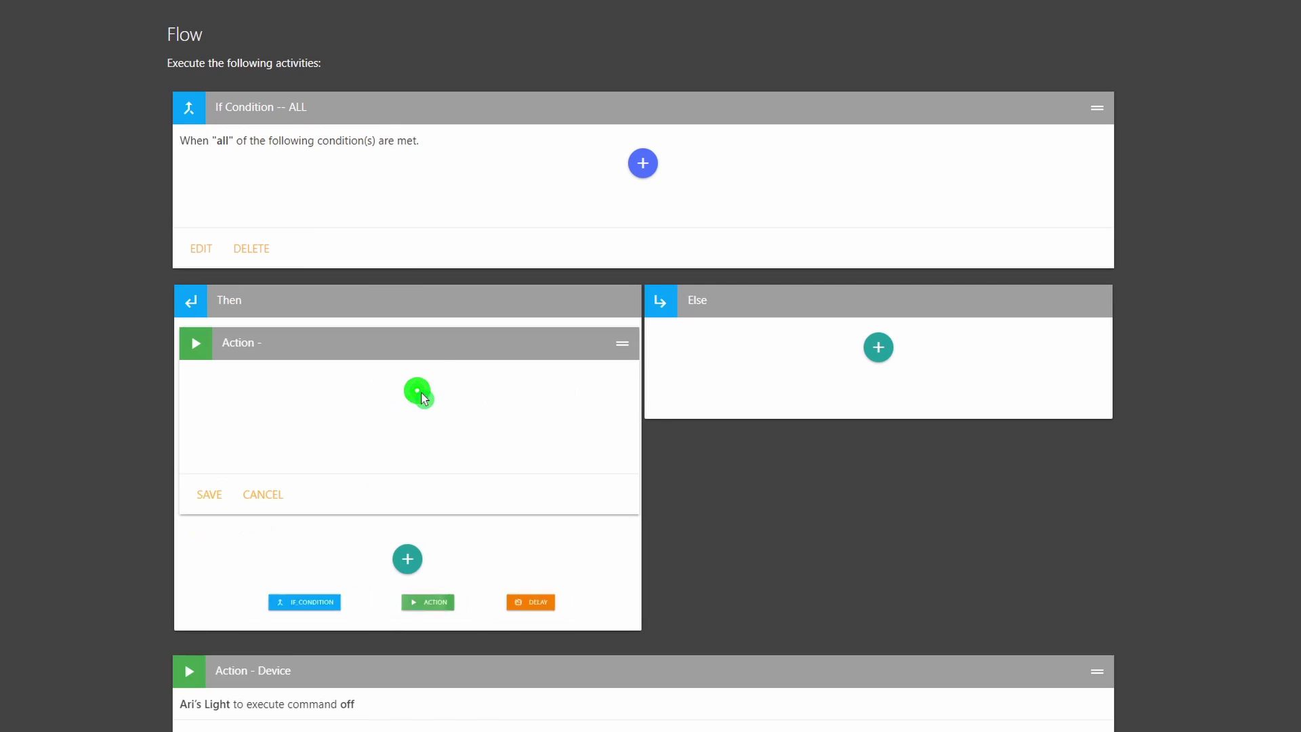
left_click(261, 401)
left_click(261, 416)
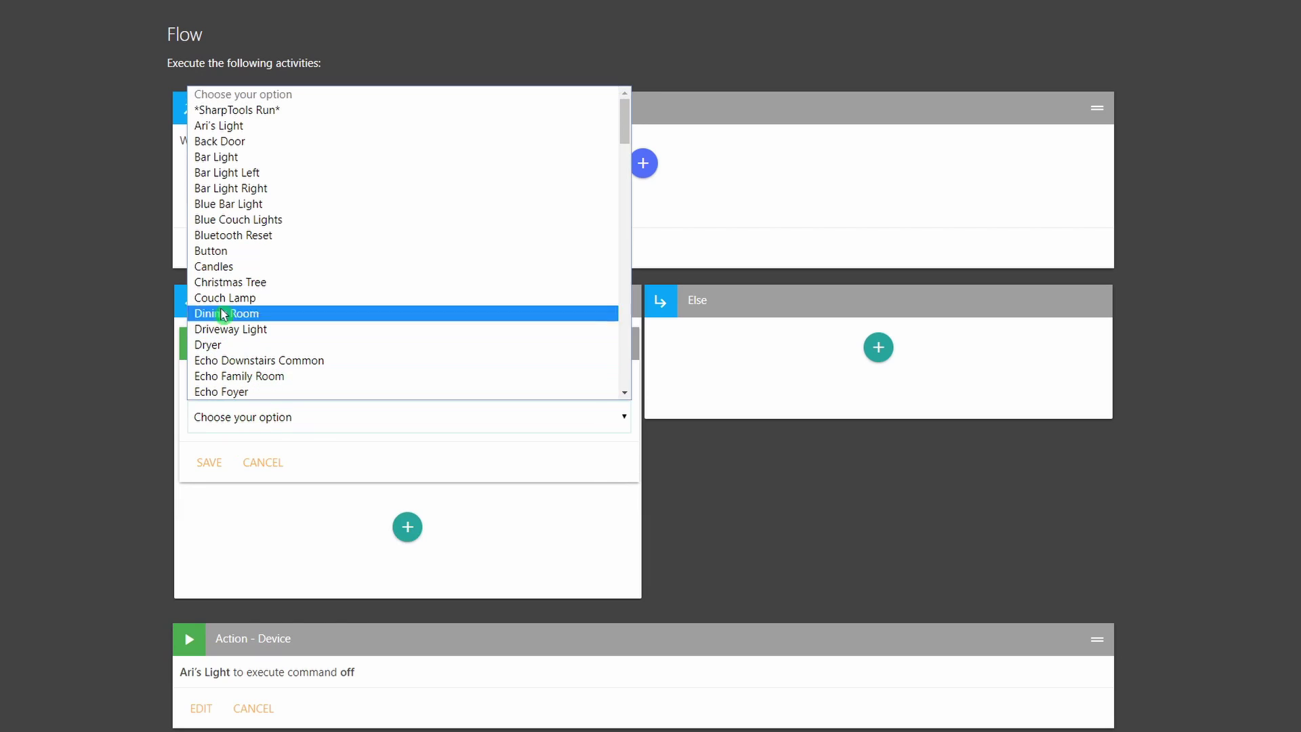
left_click(230, 127)
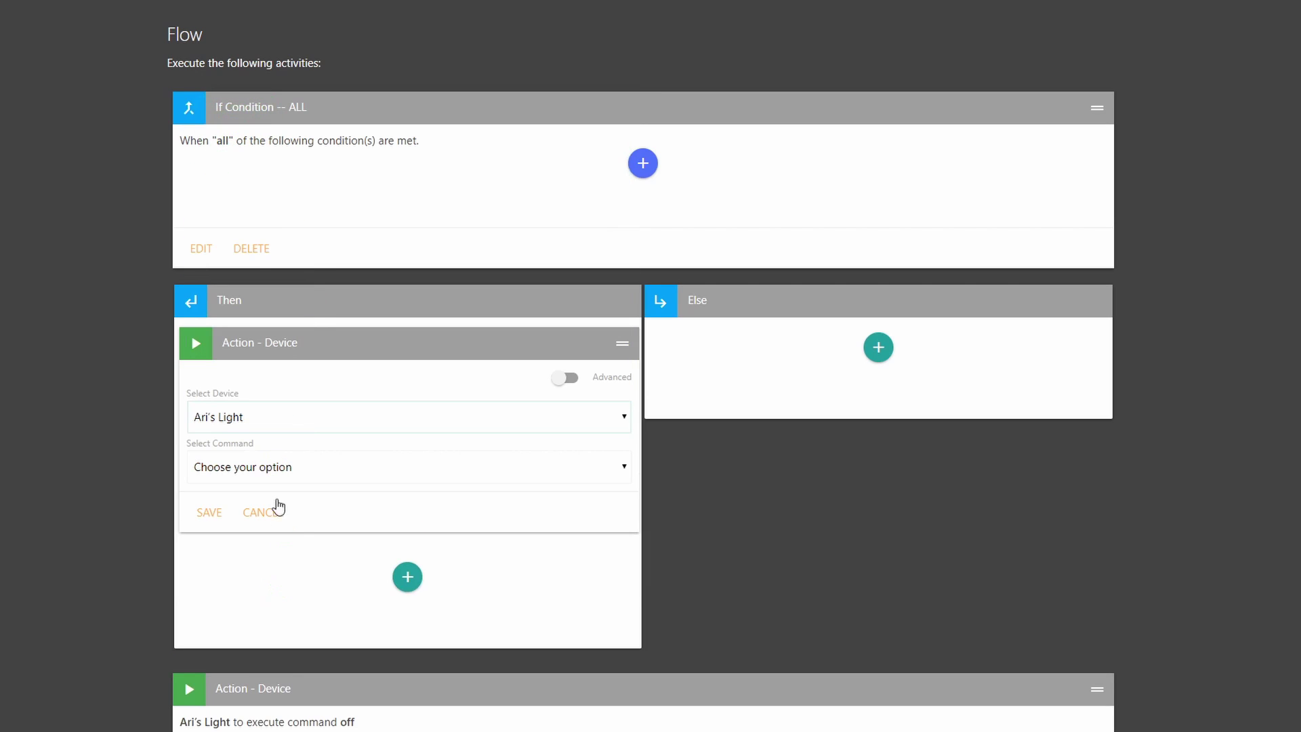
left_click(231, 480)
left_click(232, 520)
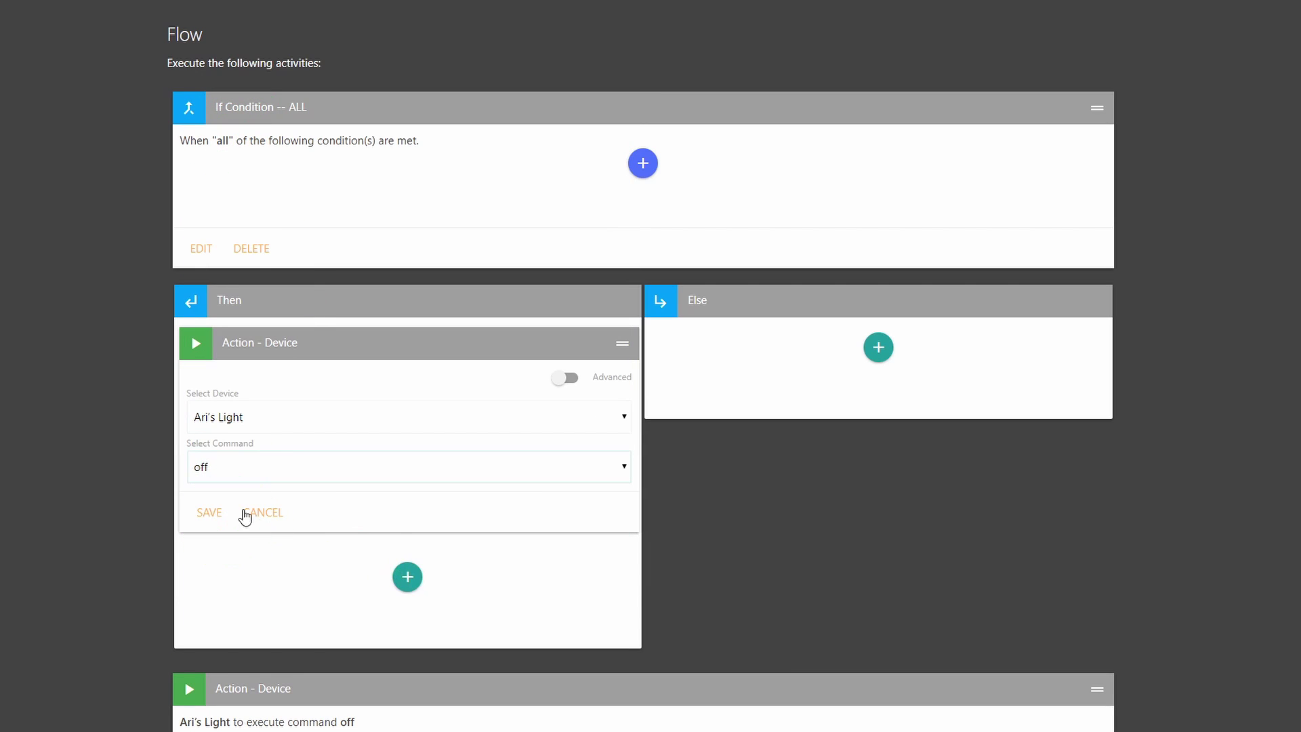
left_click(201, 514)
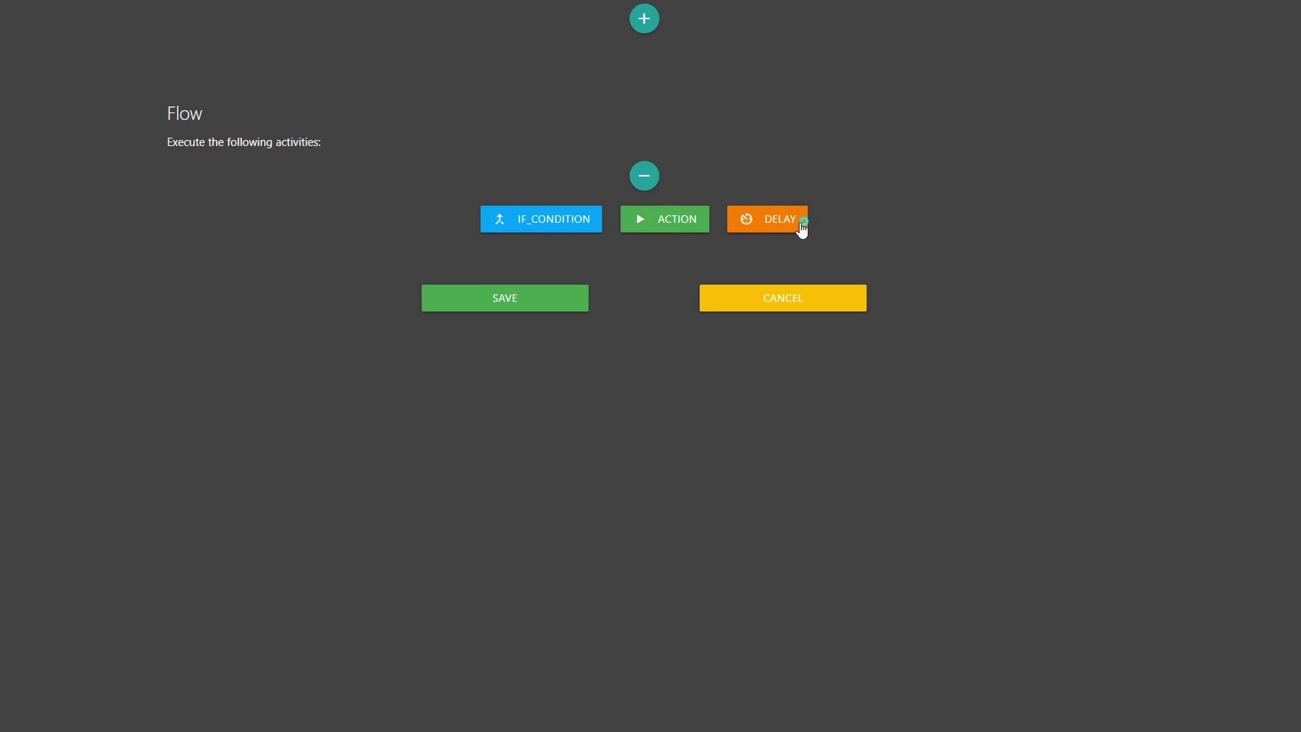
Add an If Condition to the empty flow and a Device action for the first listed Echo Master device in its Then branch.
right_click(766, 223)
left_click(765, 221)
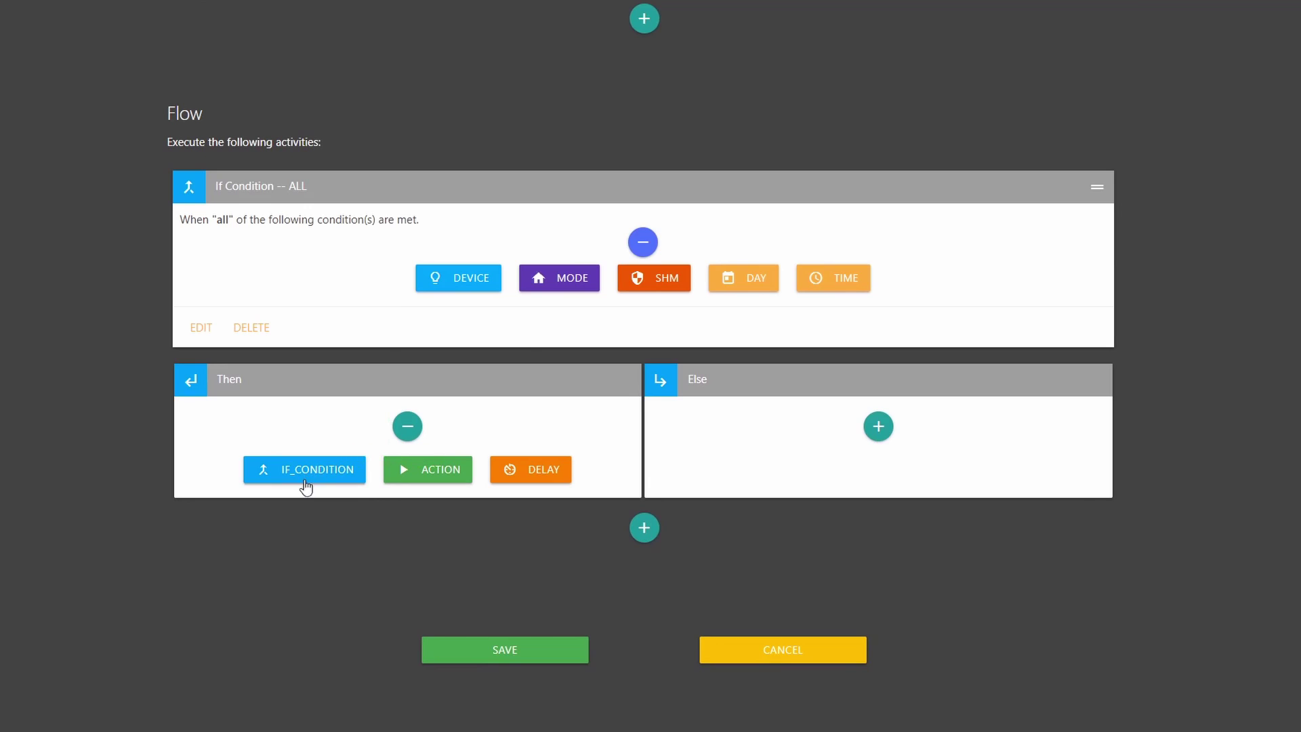
left_click(434, 475)
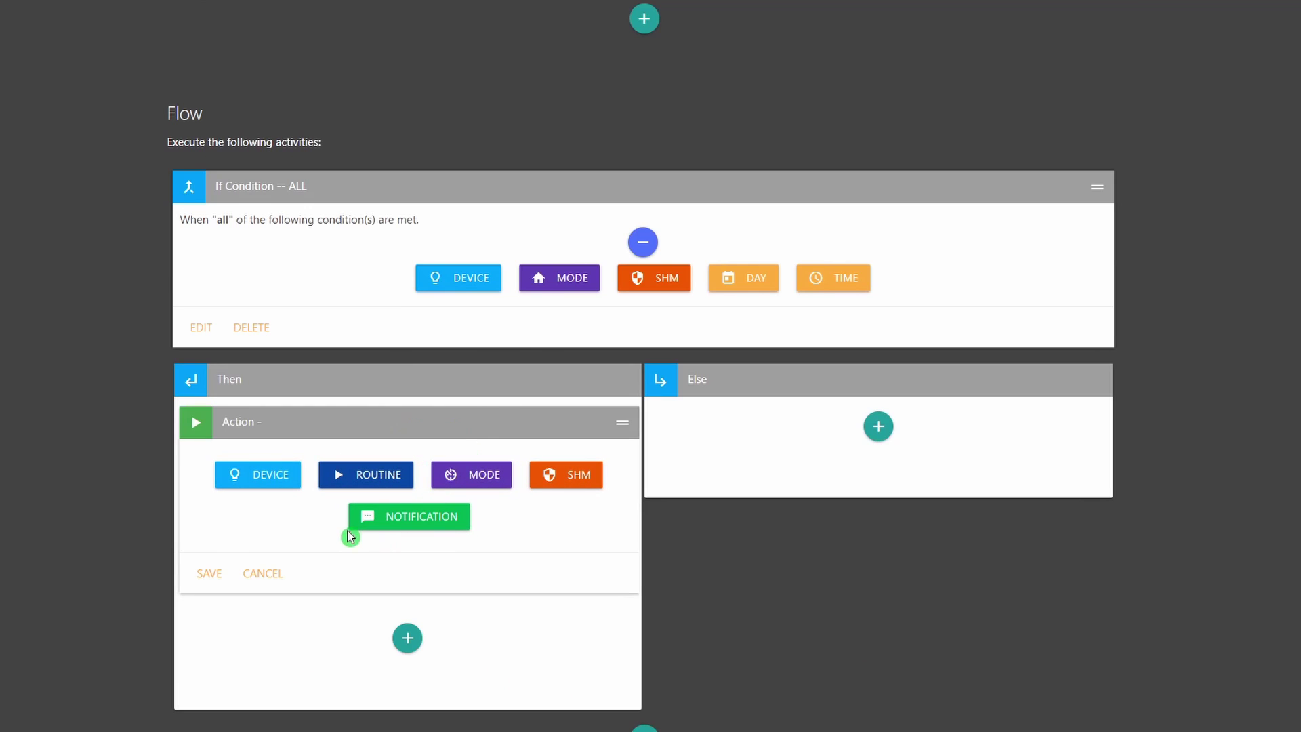
left_click(289, 483)
left_click(313, 498)
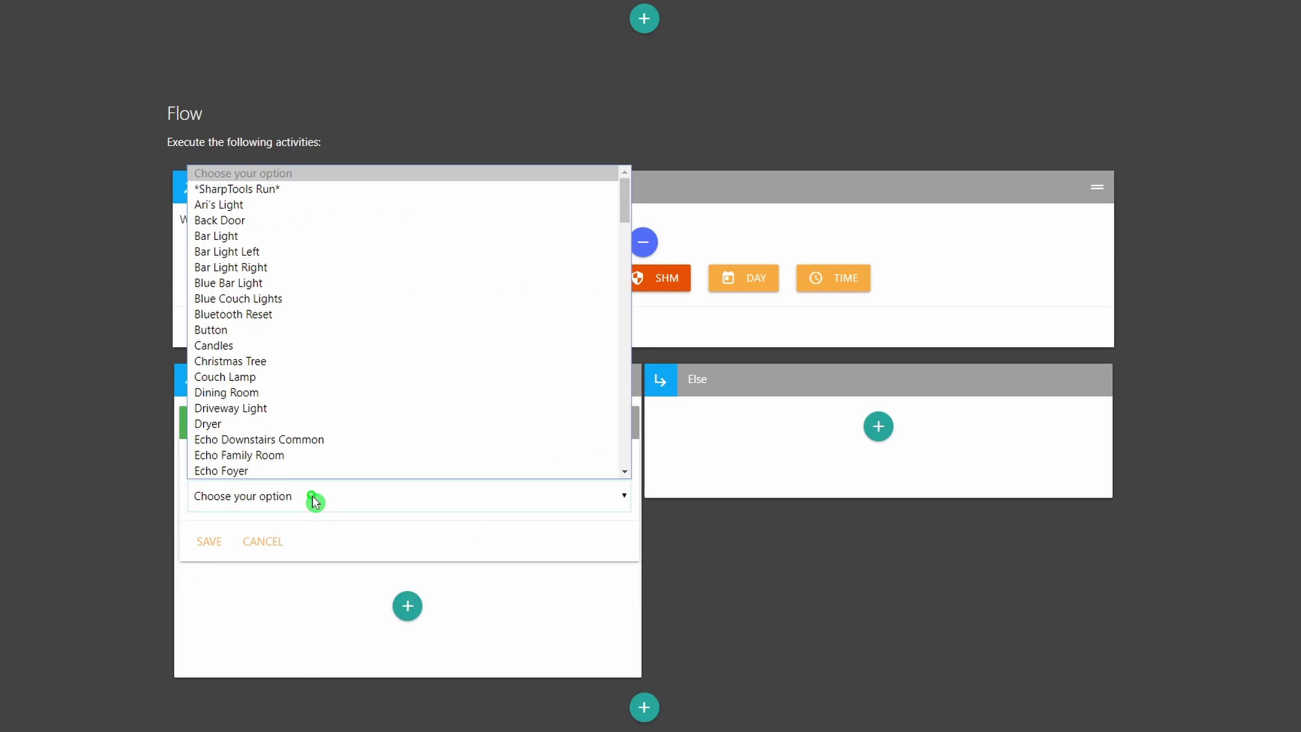
scroll(285, 454, "down", 1)
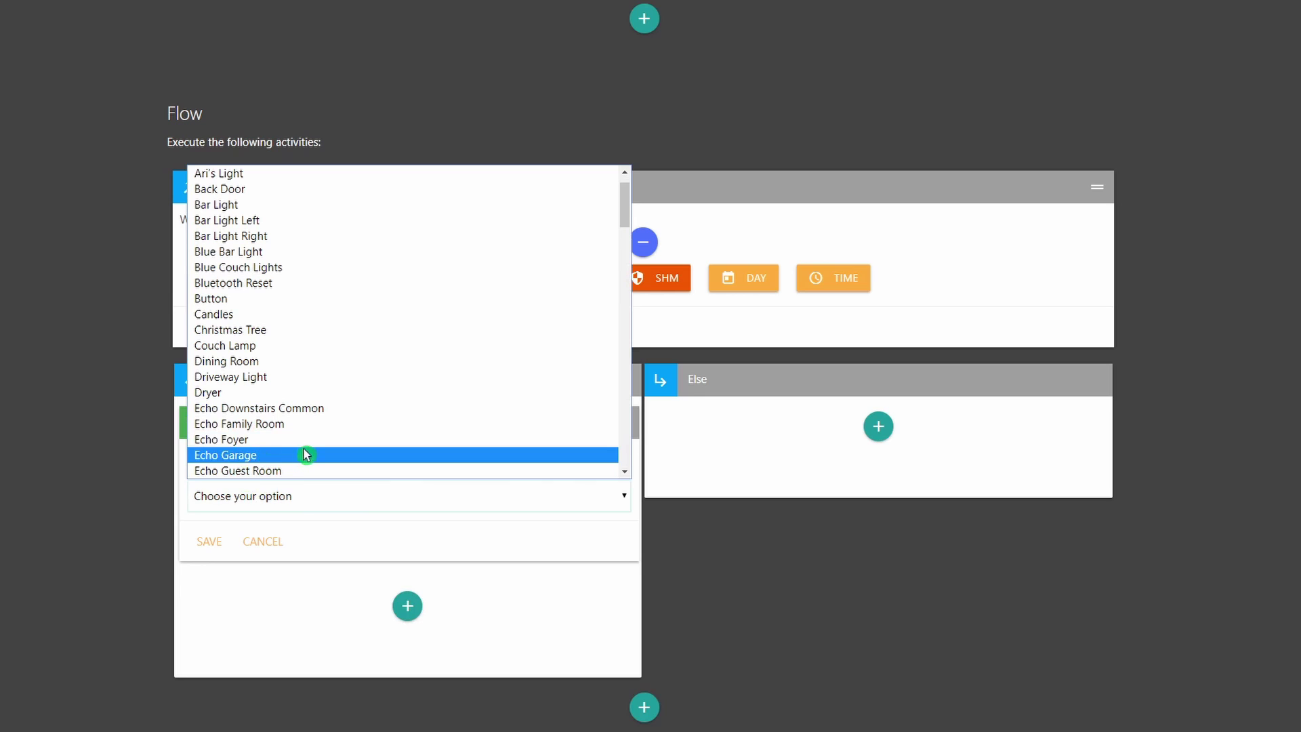
scroll(319, 413, "down", 10)
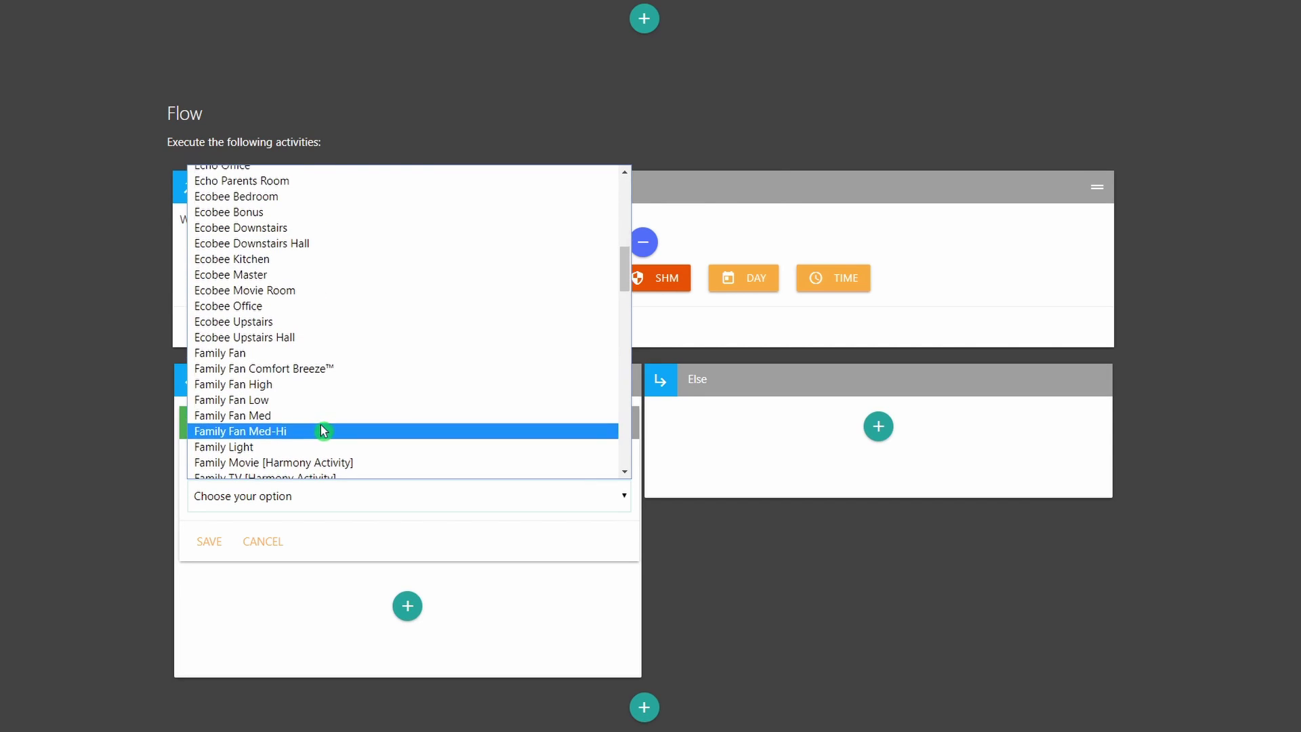
scroll(322, 427, "up", 4)
scroll(325, 359, "up", 3)
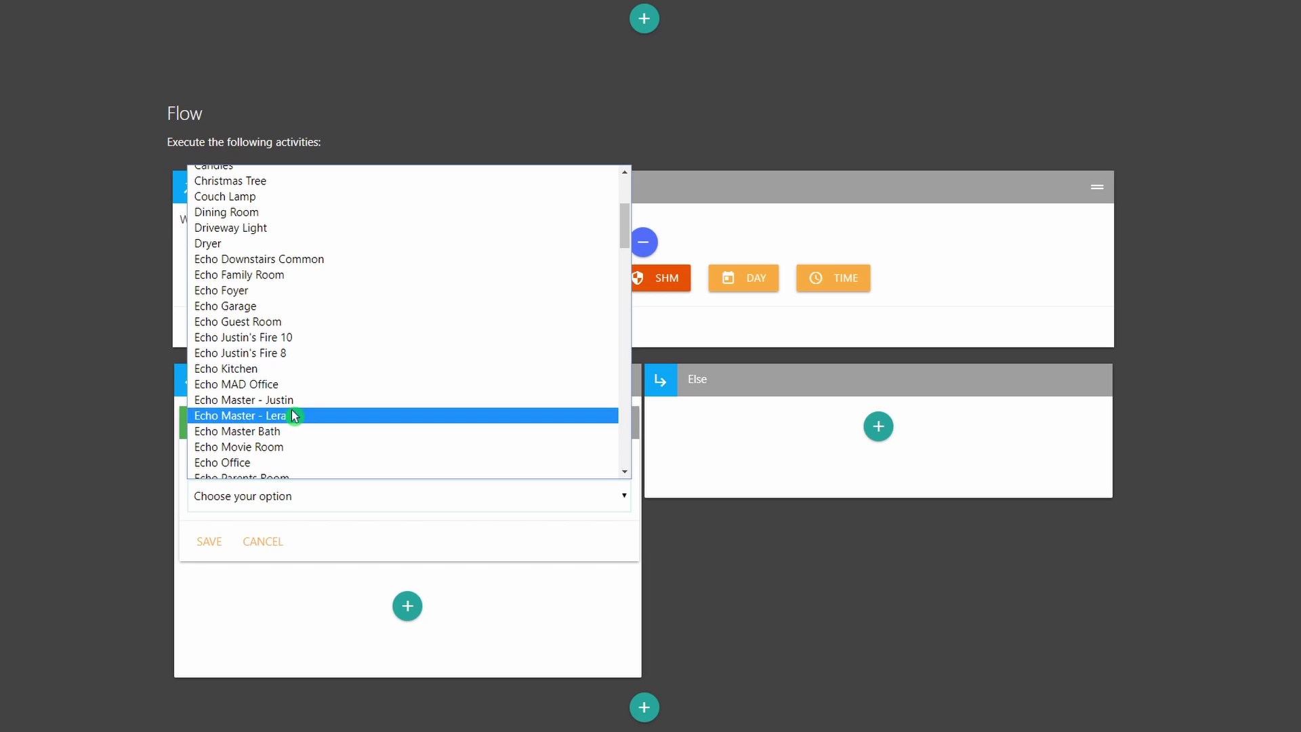
left_click(242, 401)
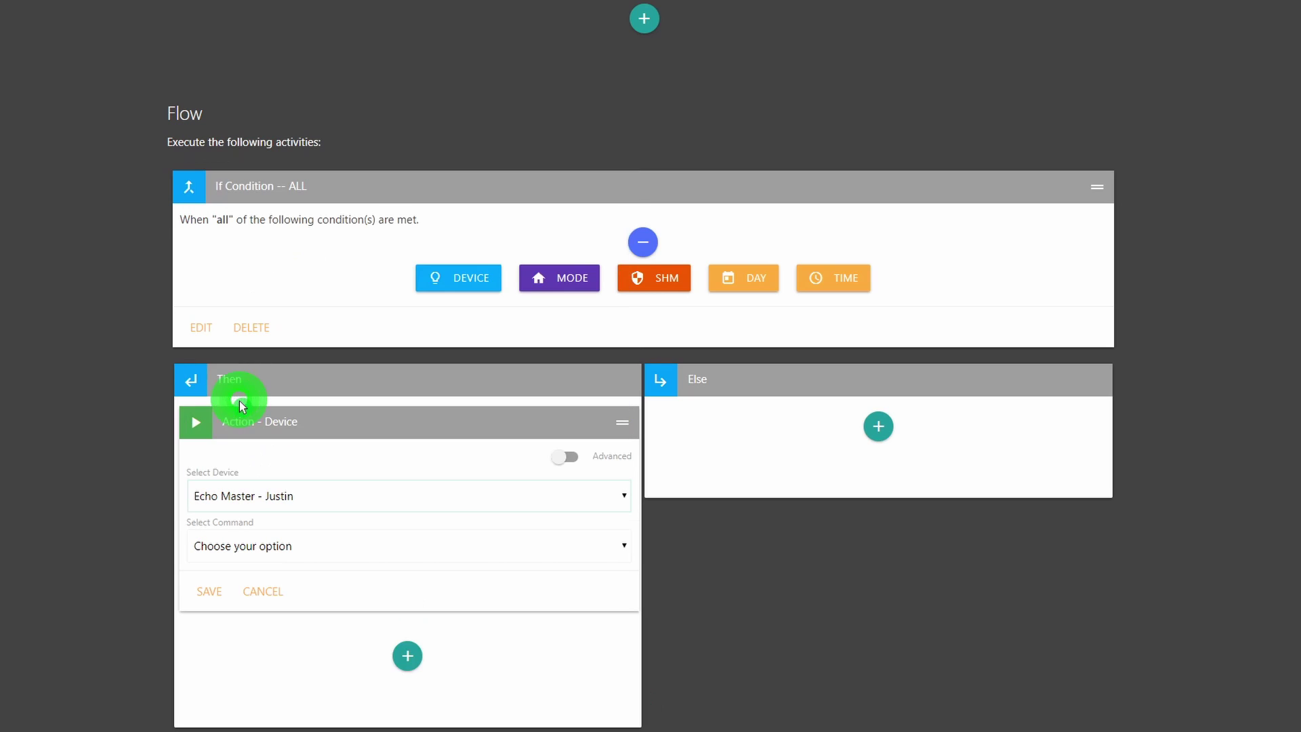
Browse the Echo Master device's commands and select searchAmazonMusic for the Then action, with Advanced mode turned on.
left_click(308, 544)
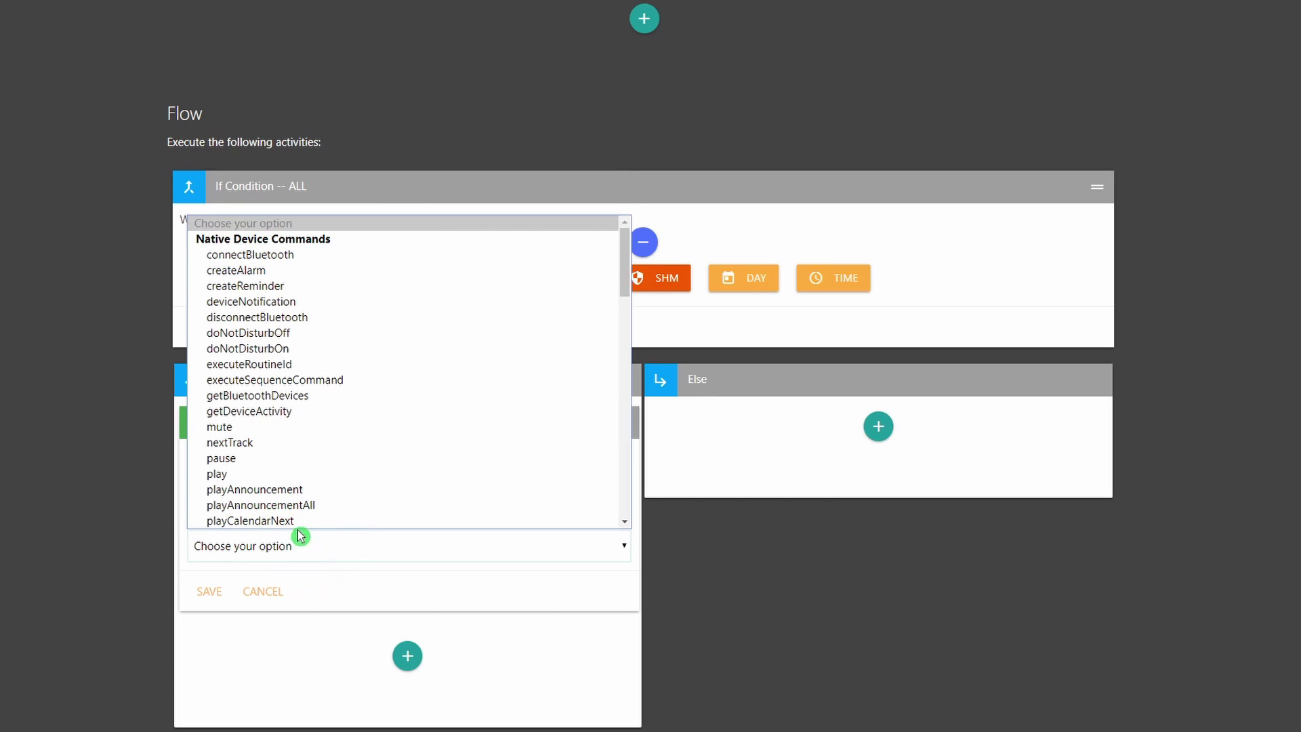
scroll(356, 434, "down", 1)
scroll(353, 417, "up", 1)
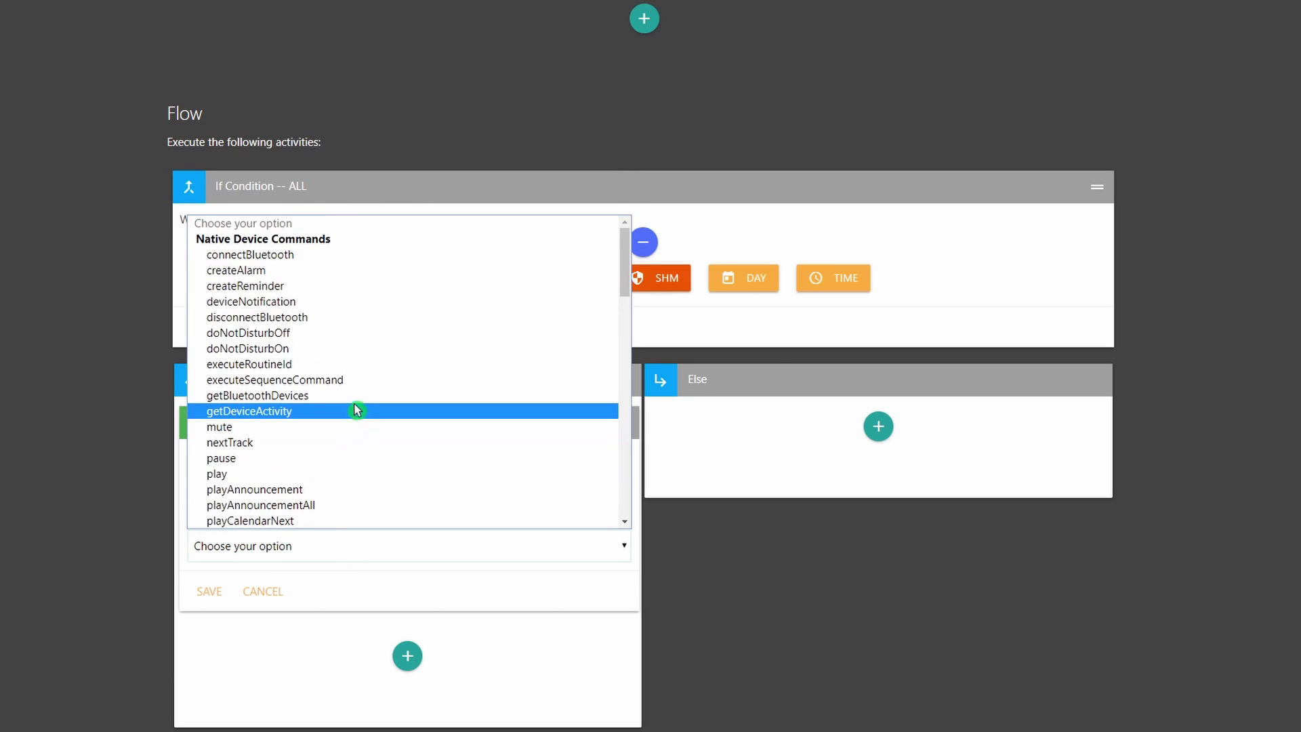
left_click(347, 585)
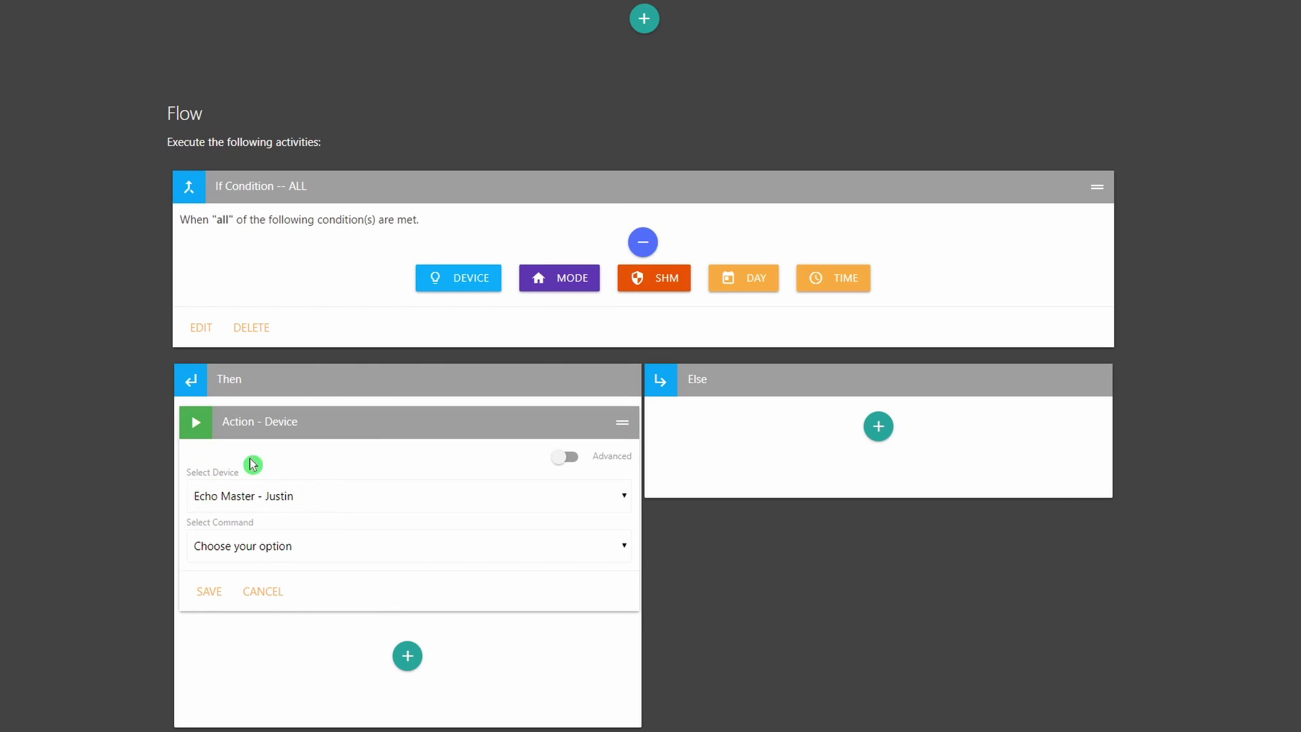
left_click(309, 548)
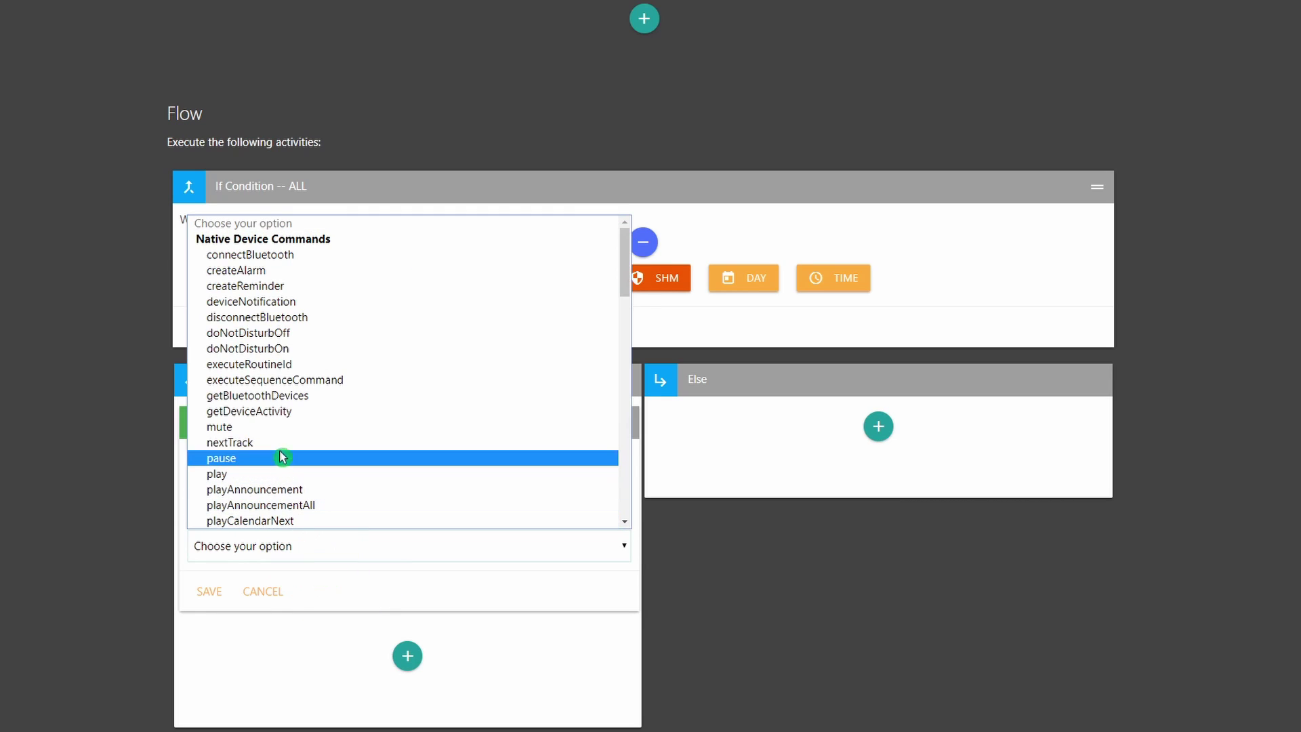
scroll(294, 313, "down", 4)
scroll(294, 313, "down", 10)
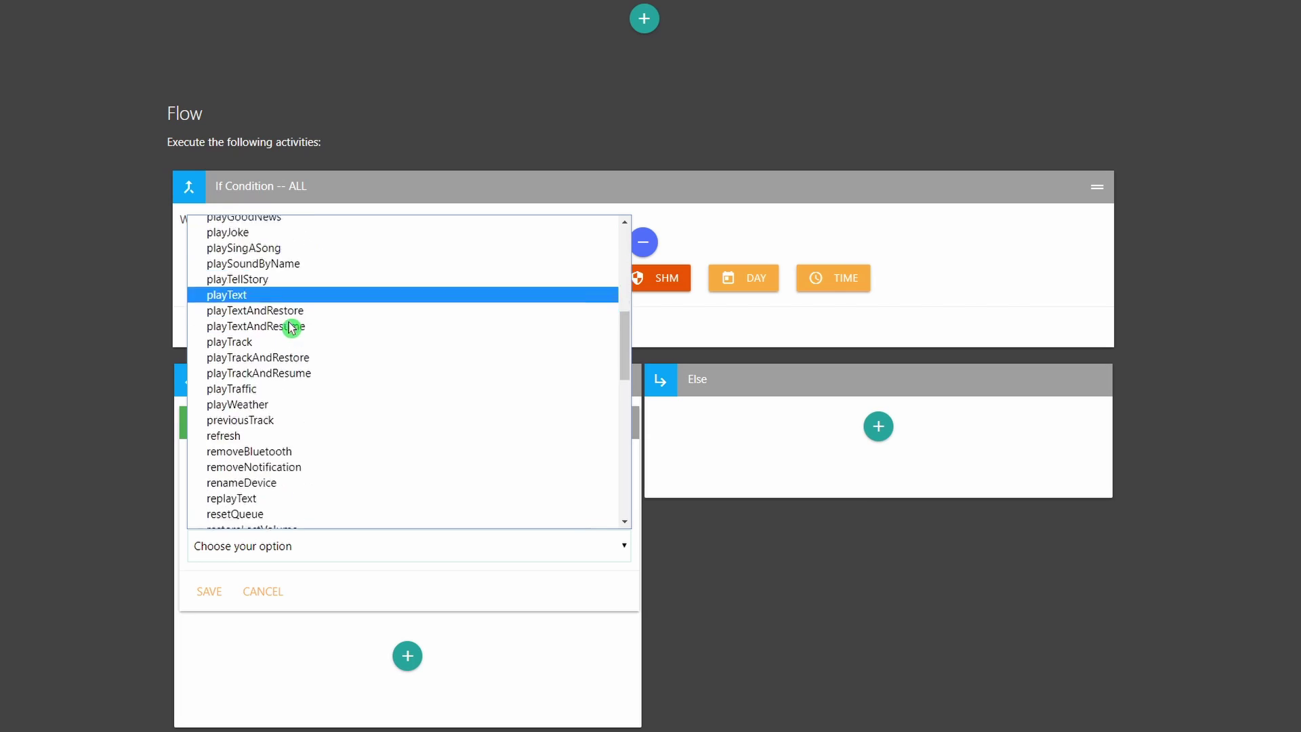
scroll(279, 346, "down", 3)
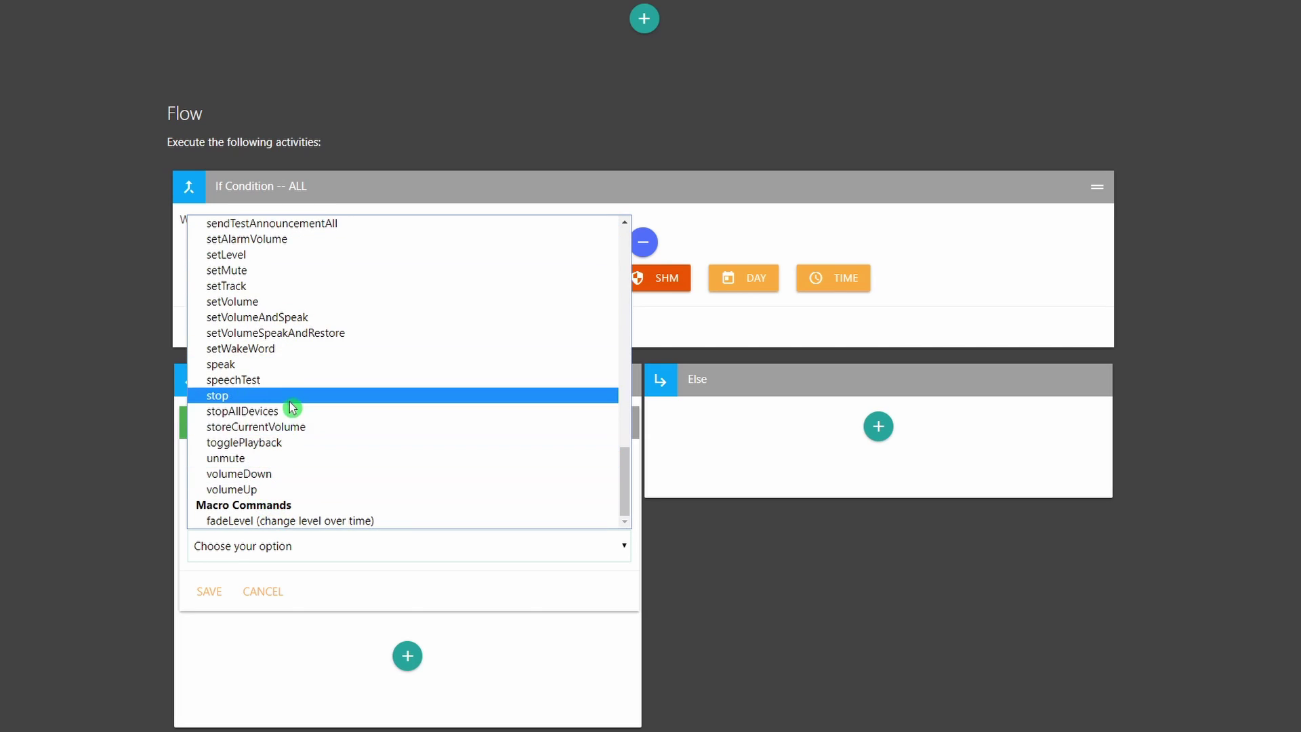
scroll(290, 387, "up", 15)
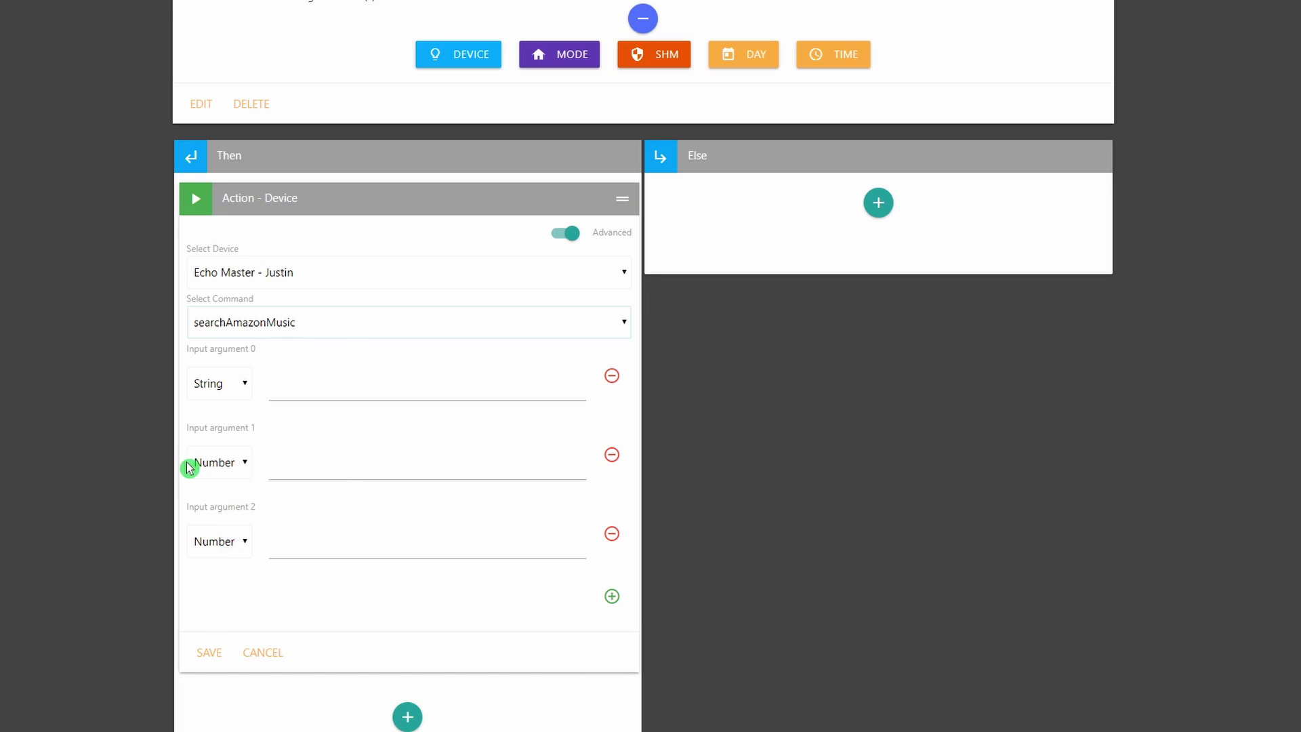
Enter Popular Music as input argument 0 of the searchAmazonMusic command.
left_click(231, 477)
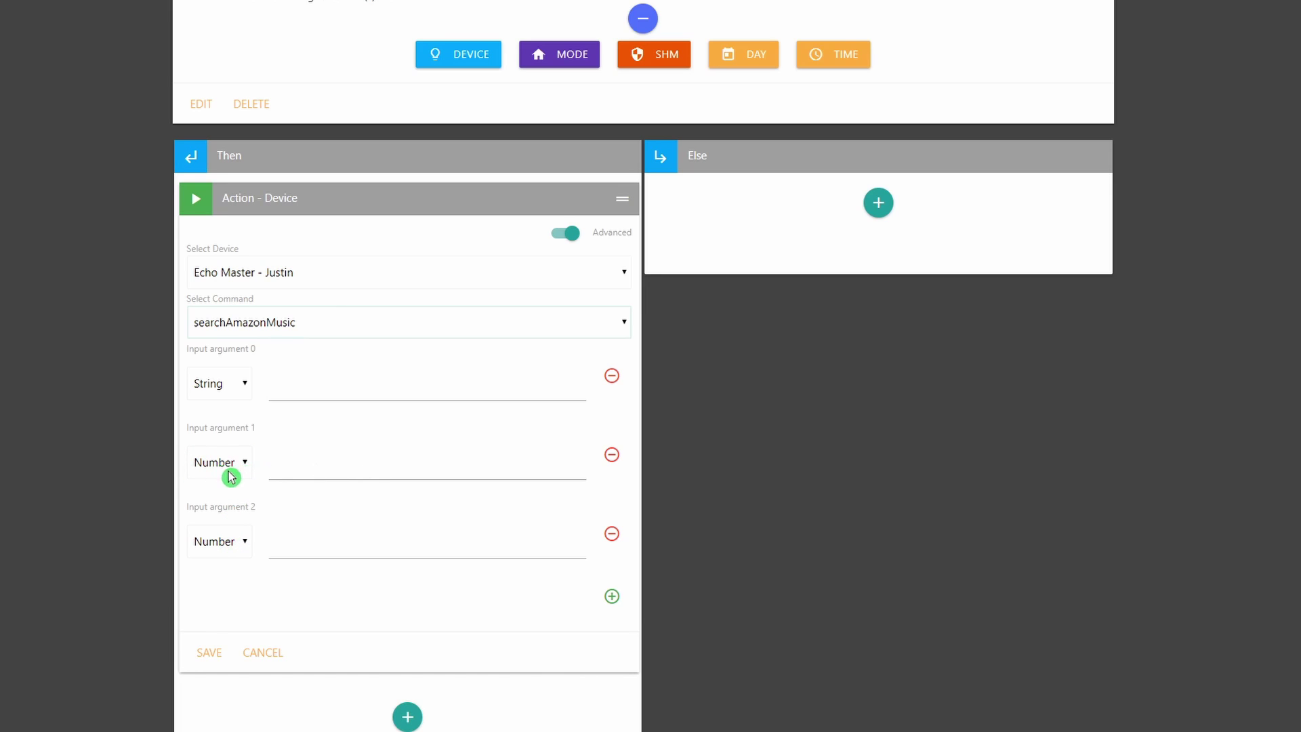
left_click(258, 499)
left_click(303, 386)
type("Popular Music")
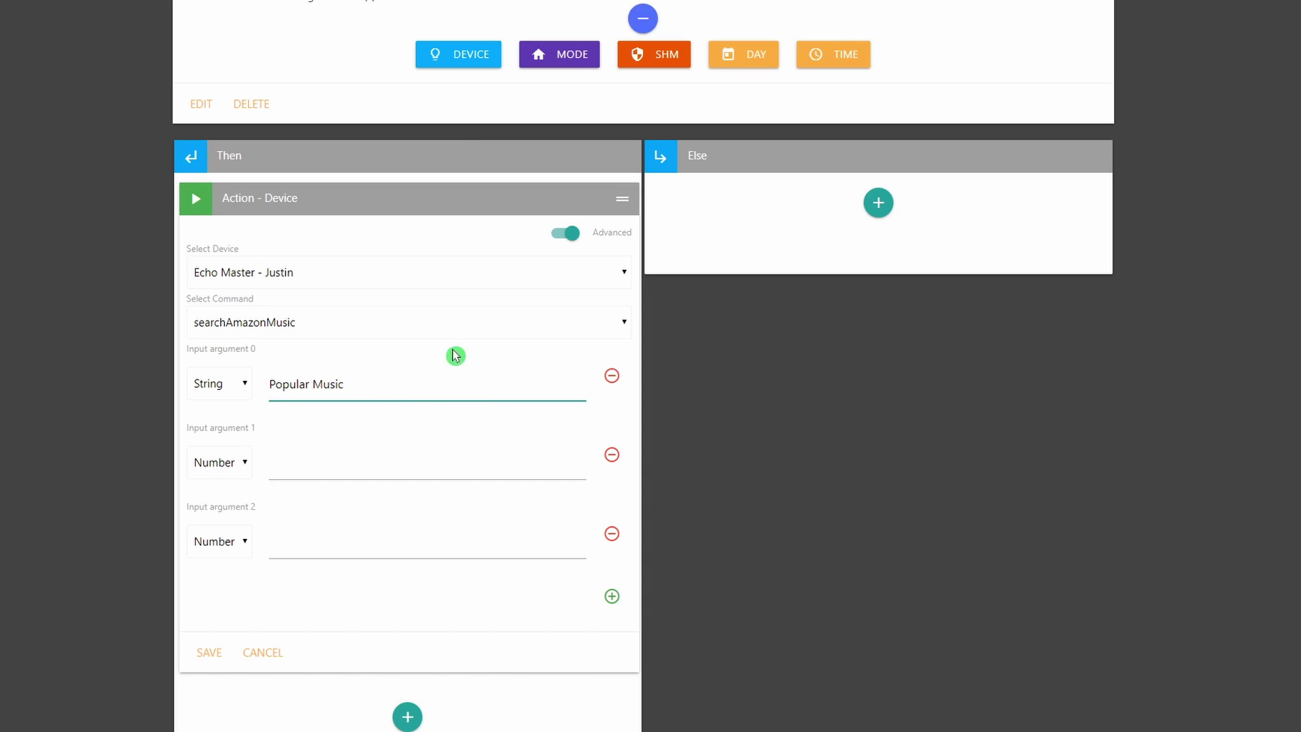
Remove the two empty Number arguments in Advanced mode and save the Echo Master action.
left_click(565, 233)
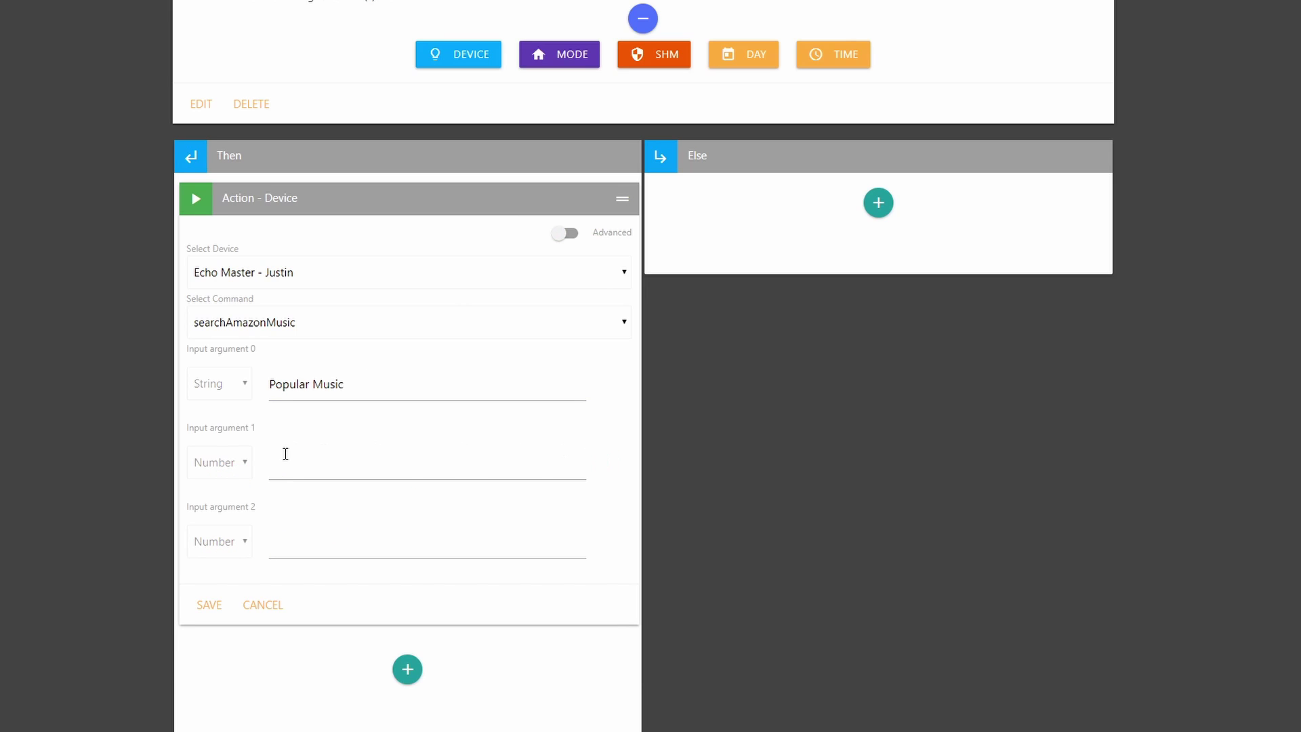
right_click(557, 244)
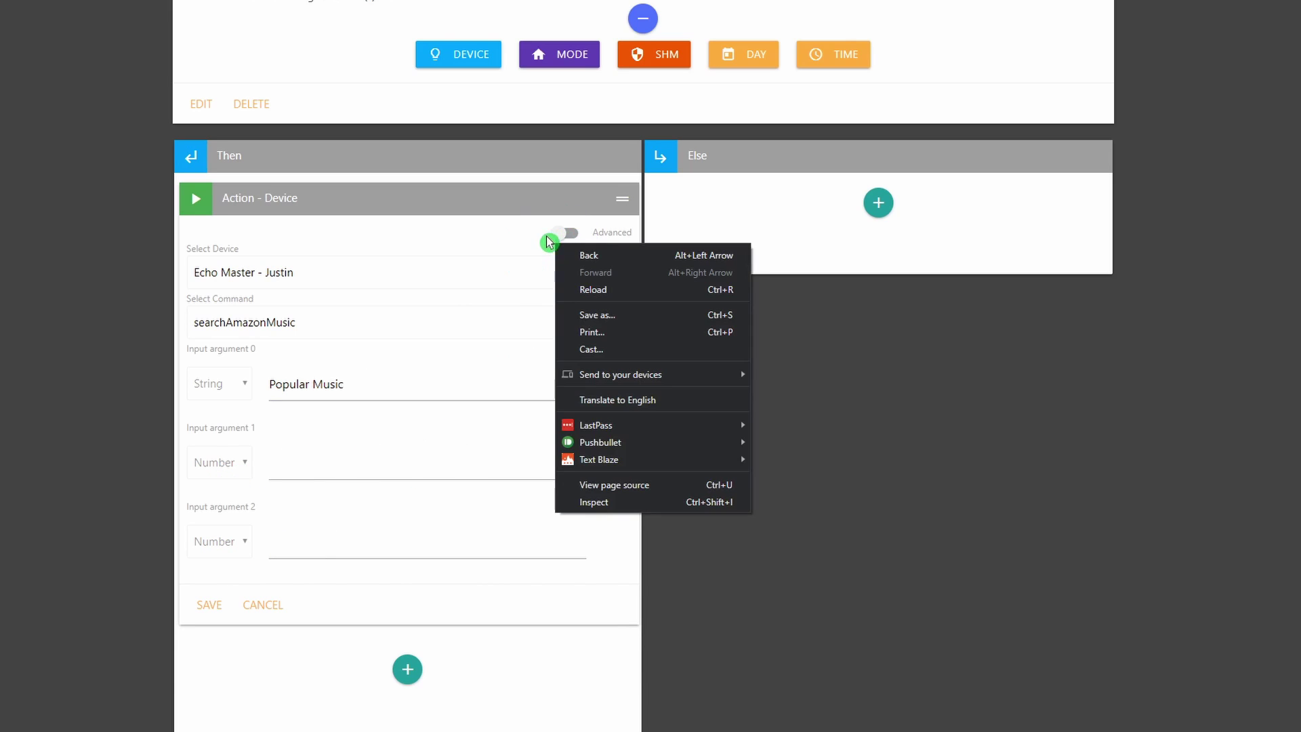
left_click(551, 243)
left_click(565, 237)
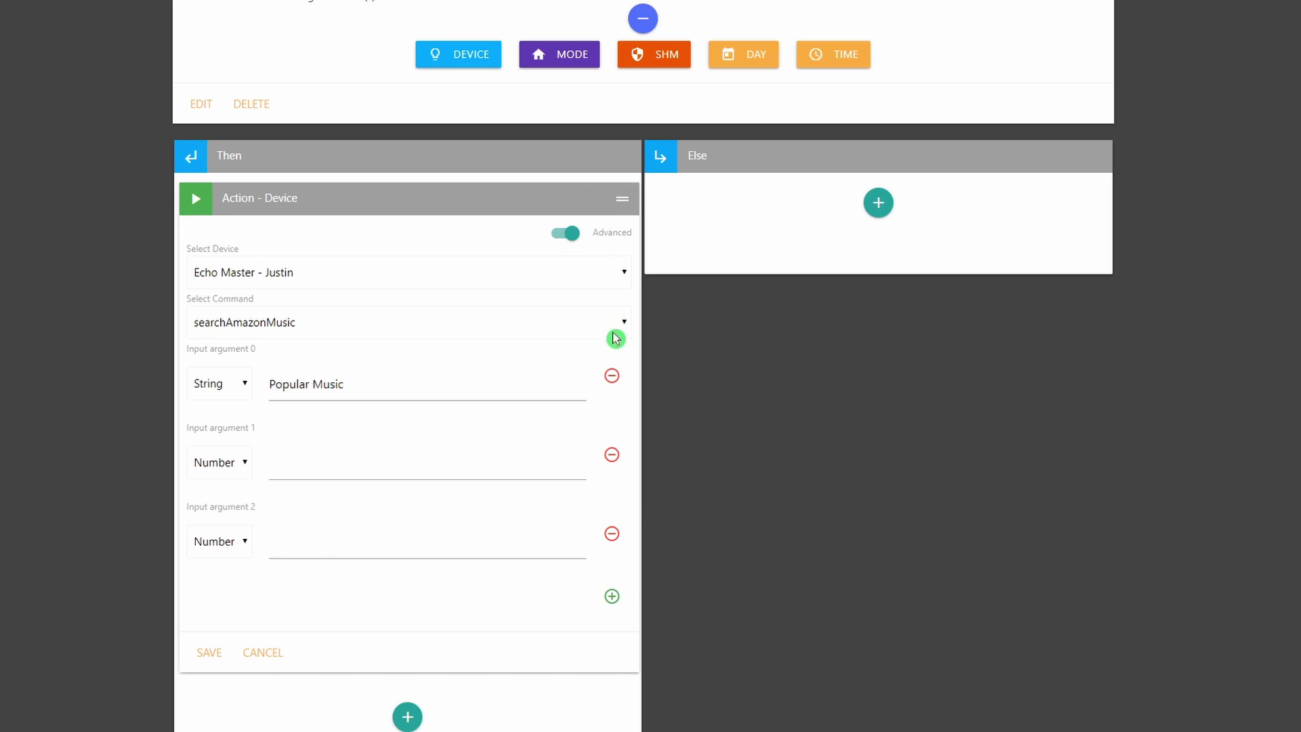
left_click(612, 455)
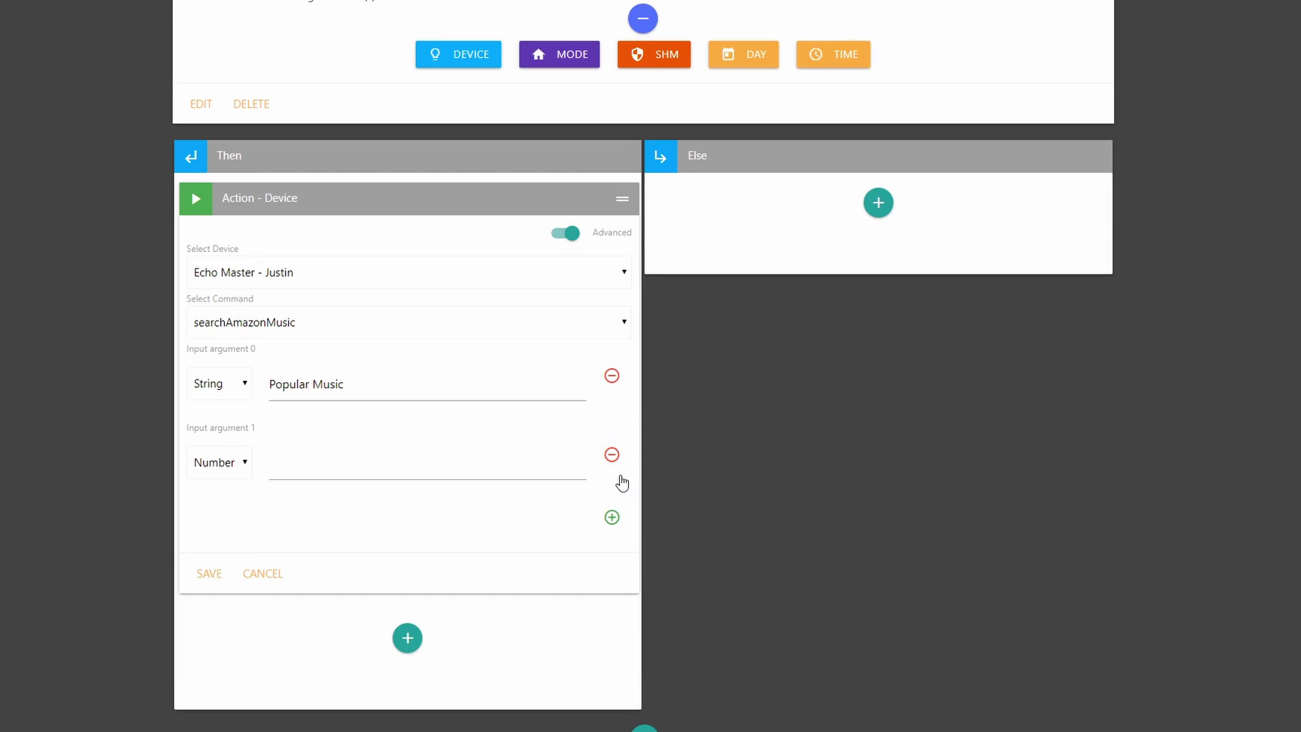
left_click(612, 455)
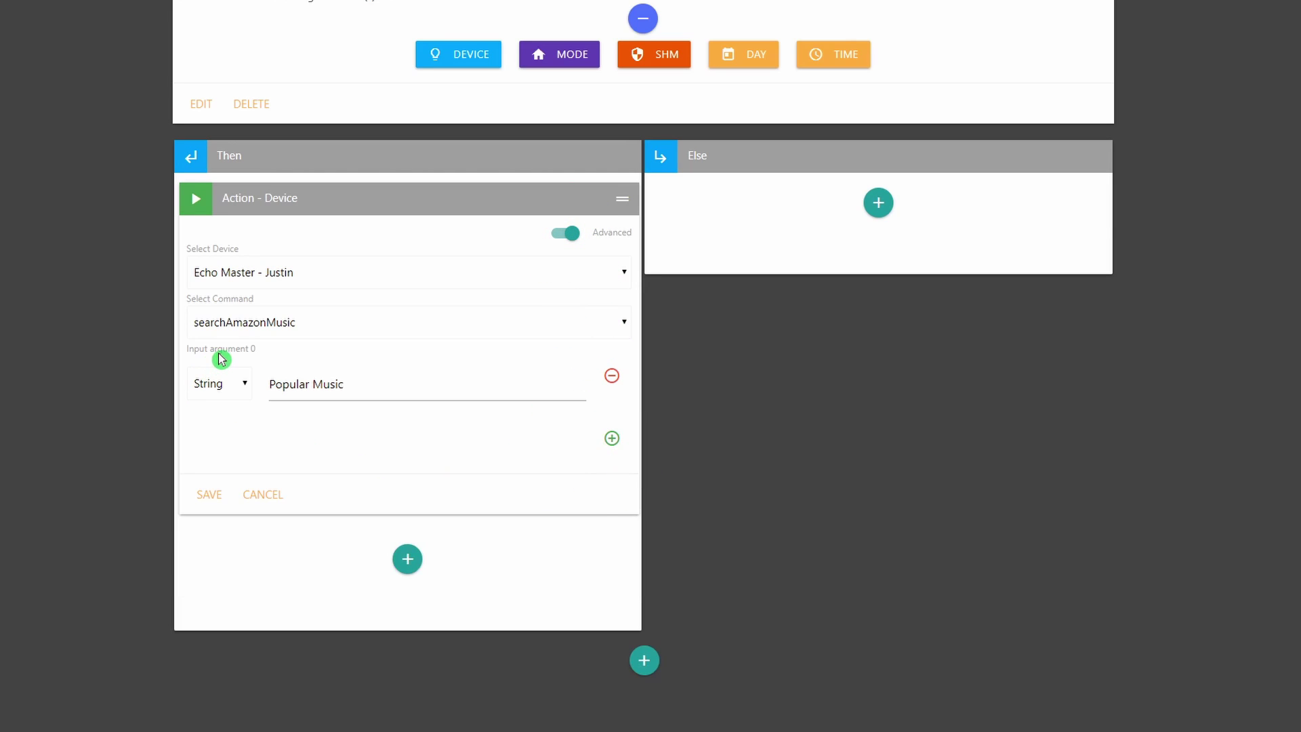
left_click(218, 494)
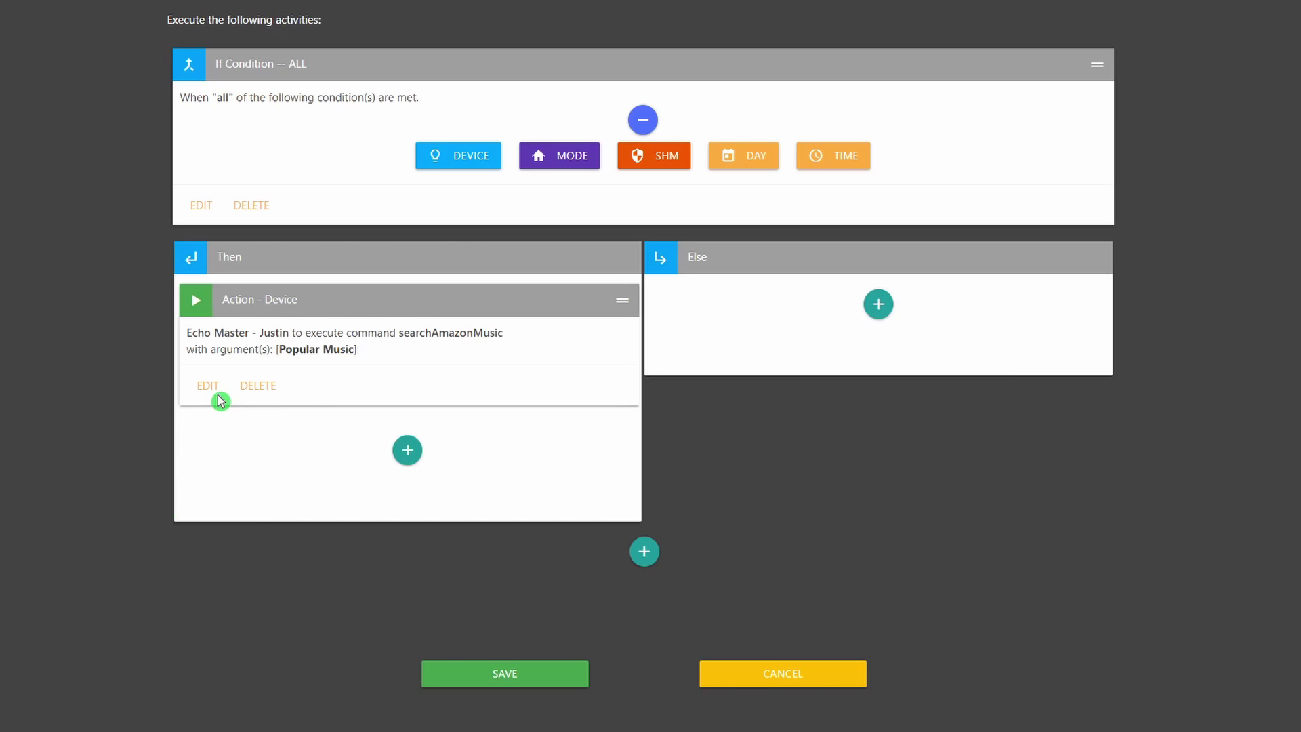
Open the saved Echo Master action for editing and update it with the same Popular Music argument.
left_click(205, 386)
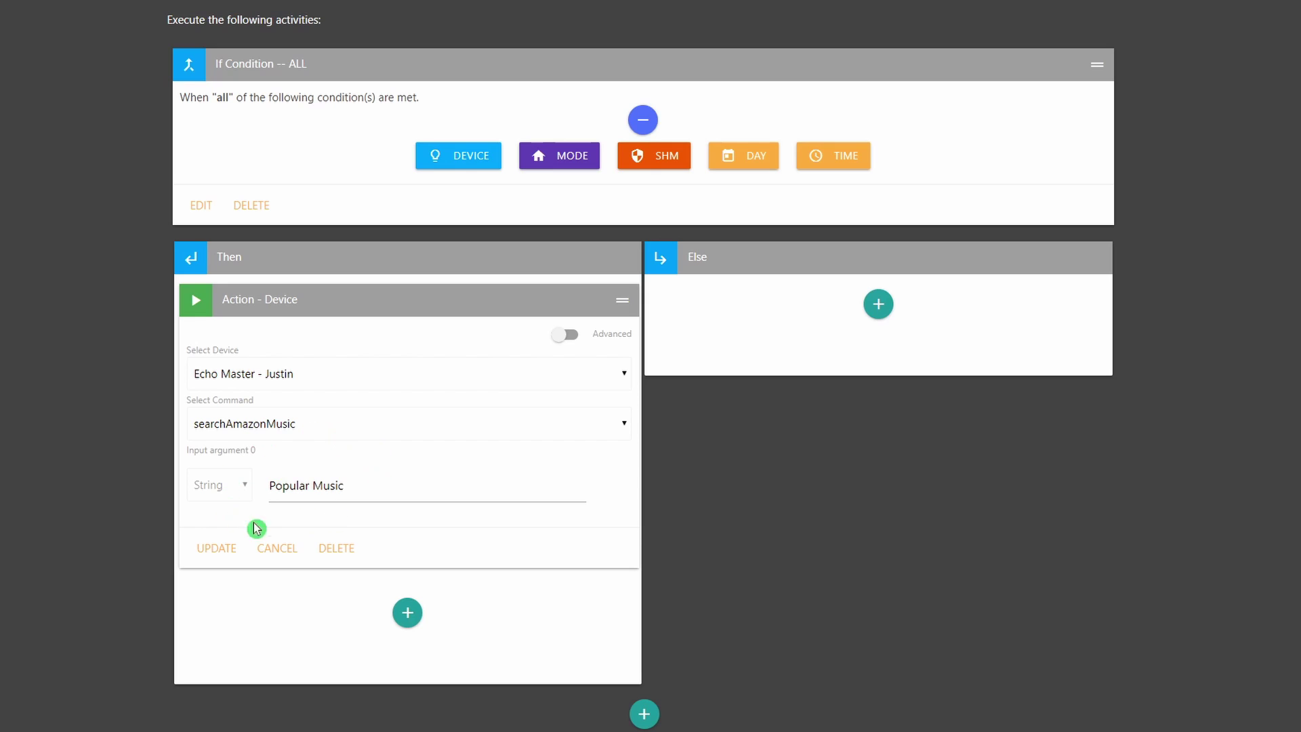
right_click(326, 423)
left_click(450, 481)
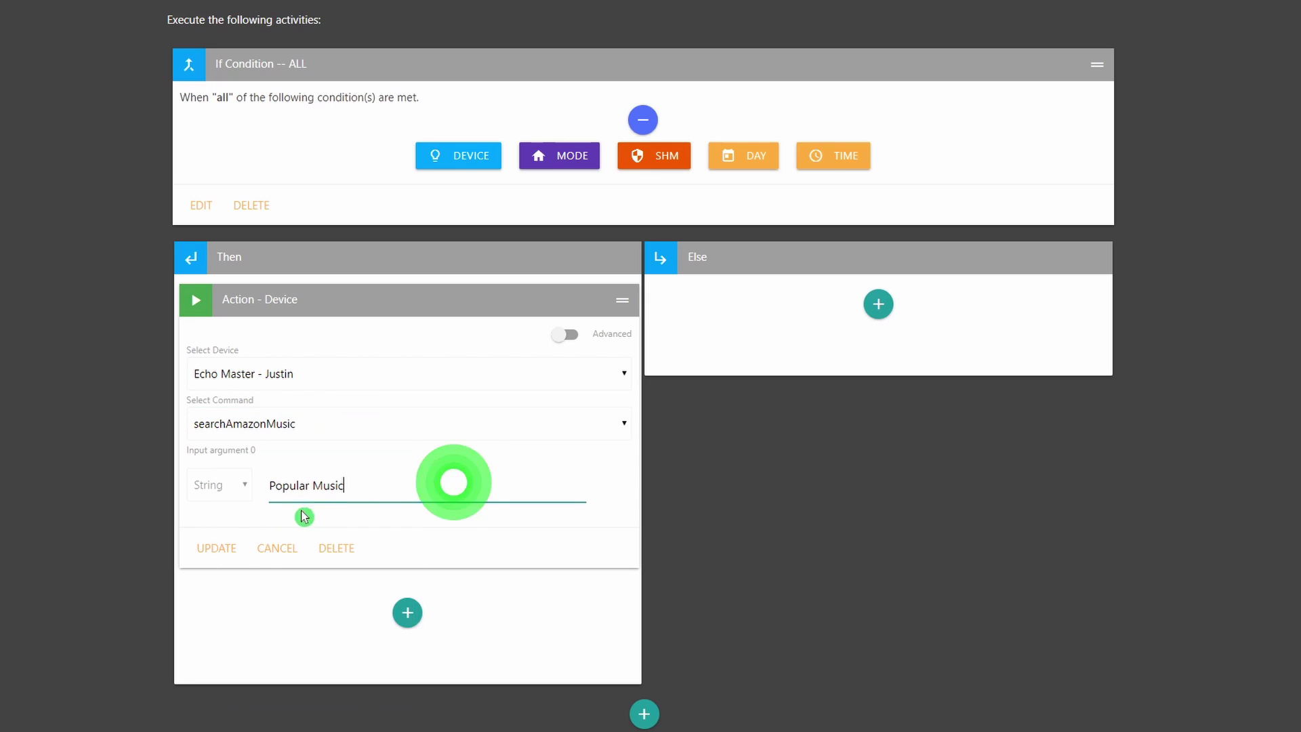
left_click(231, 558)
left_click(227, 554)
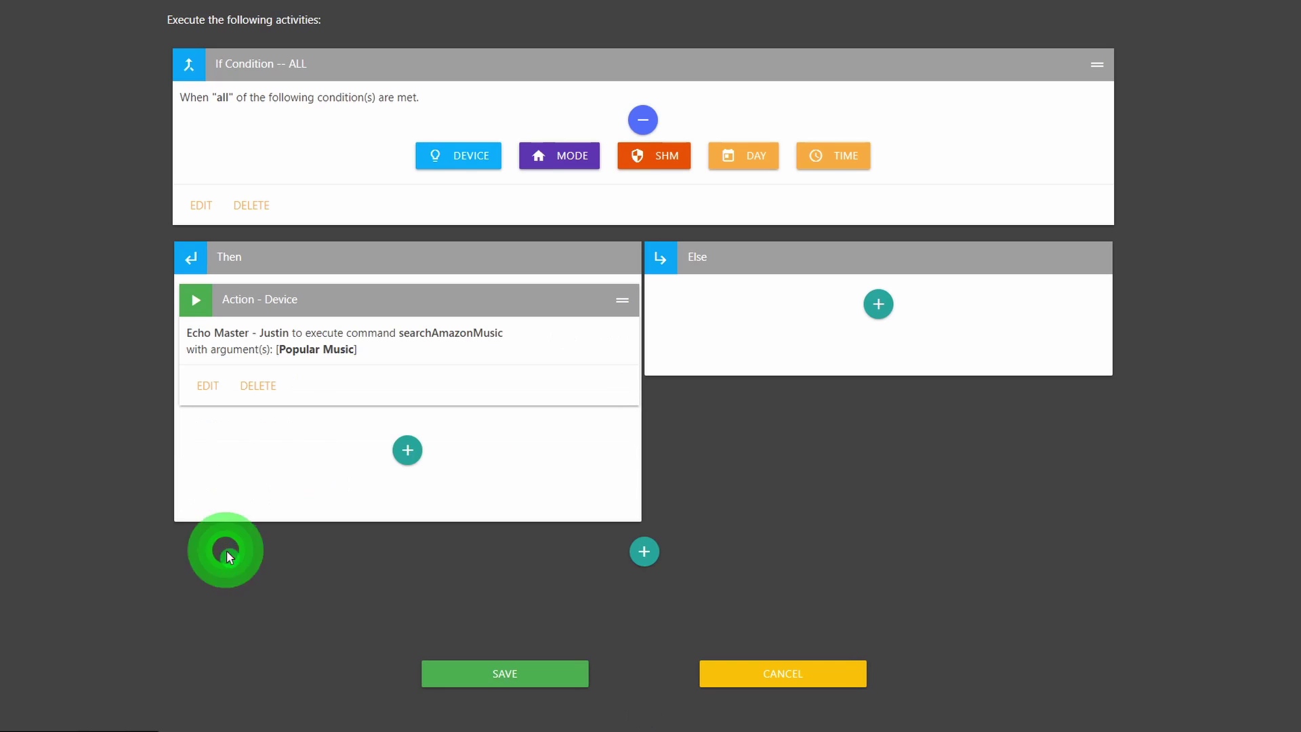
Try to update the Echo Master action with an added empty Number argument, and remove that argument.
left_click(567, 336)
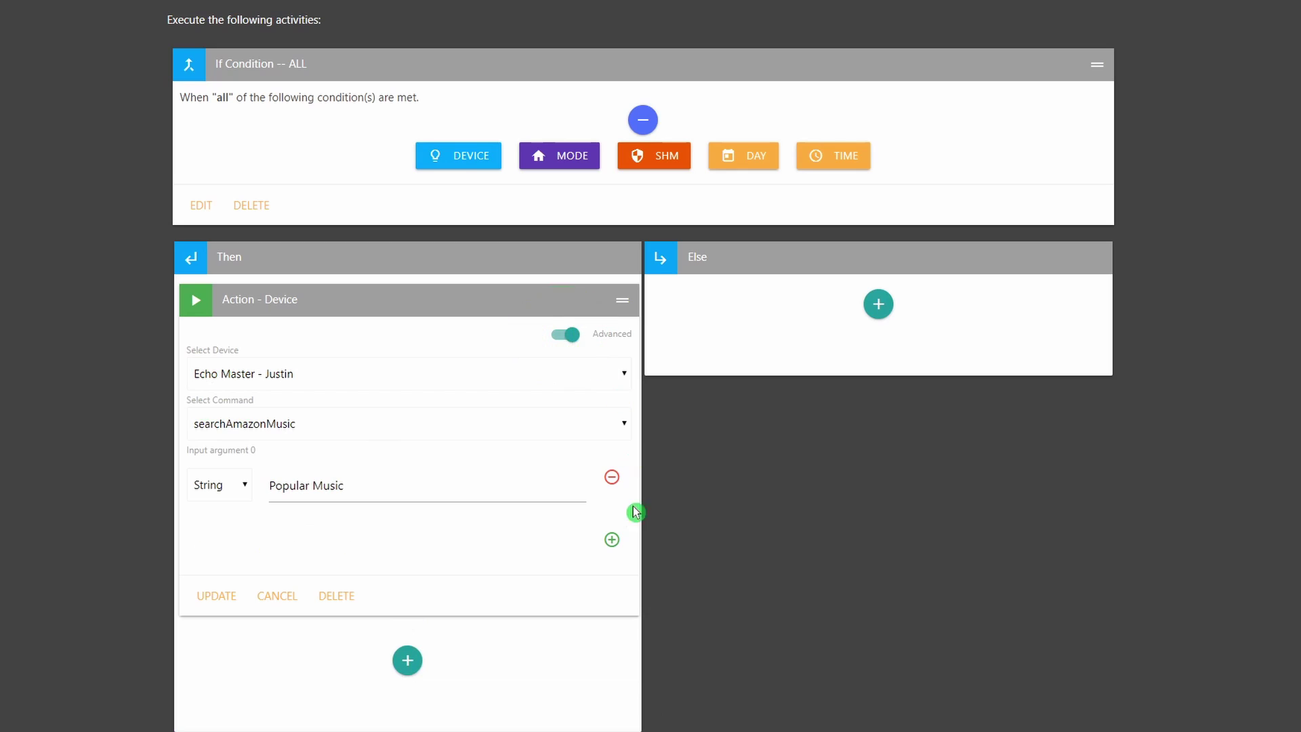
left_click(612, 539)
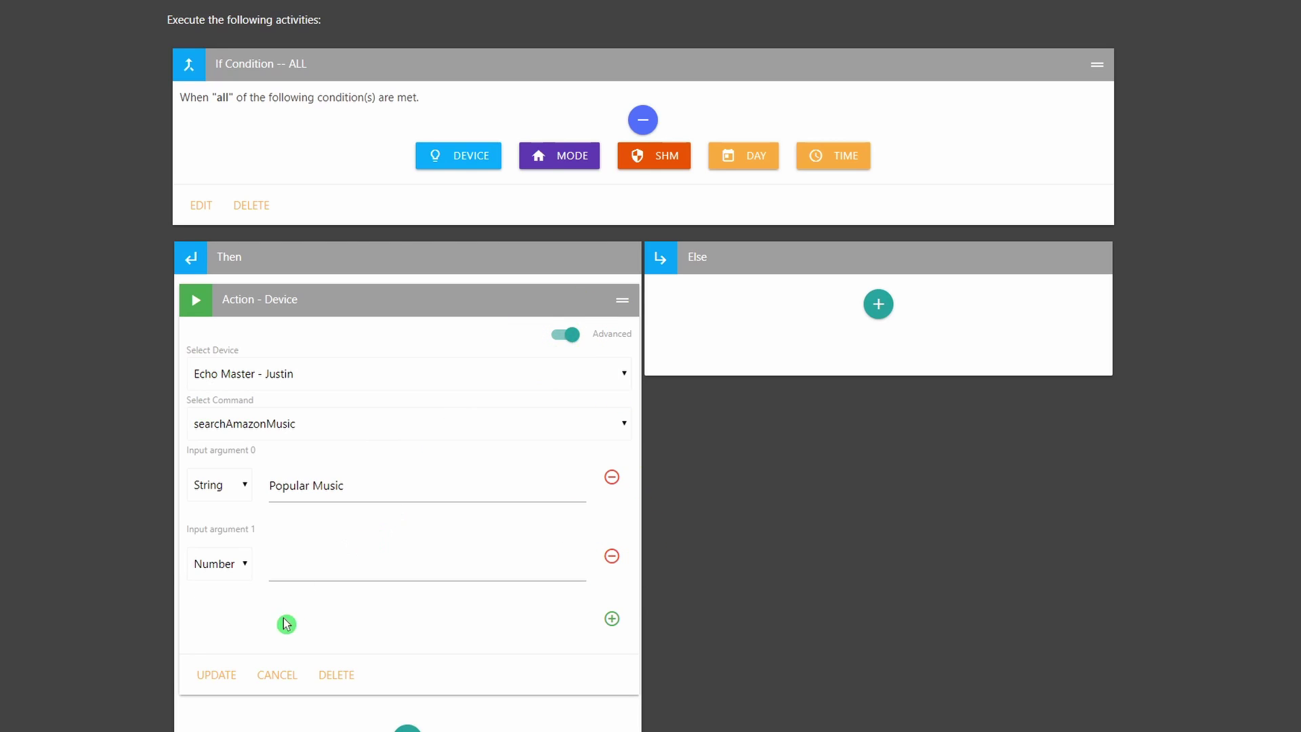
left_click(224, 678)
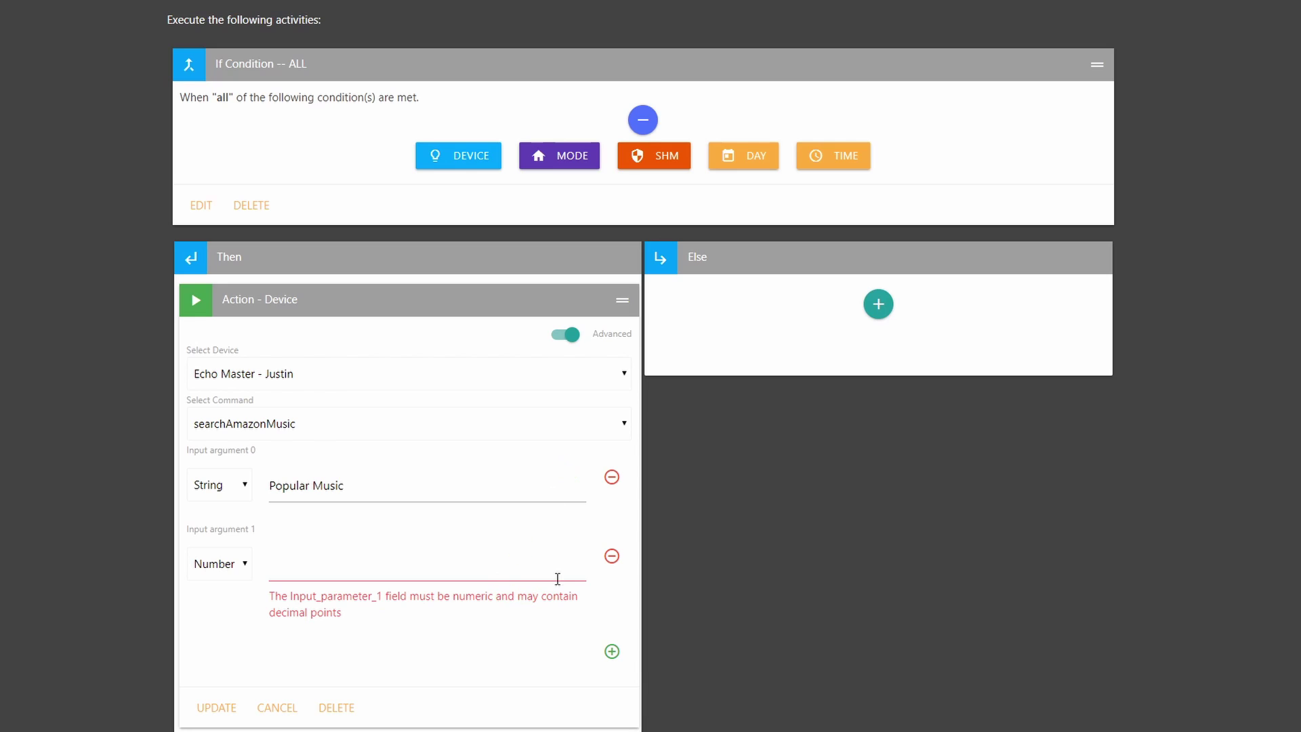
left_click(567, 336)
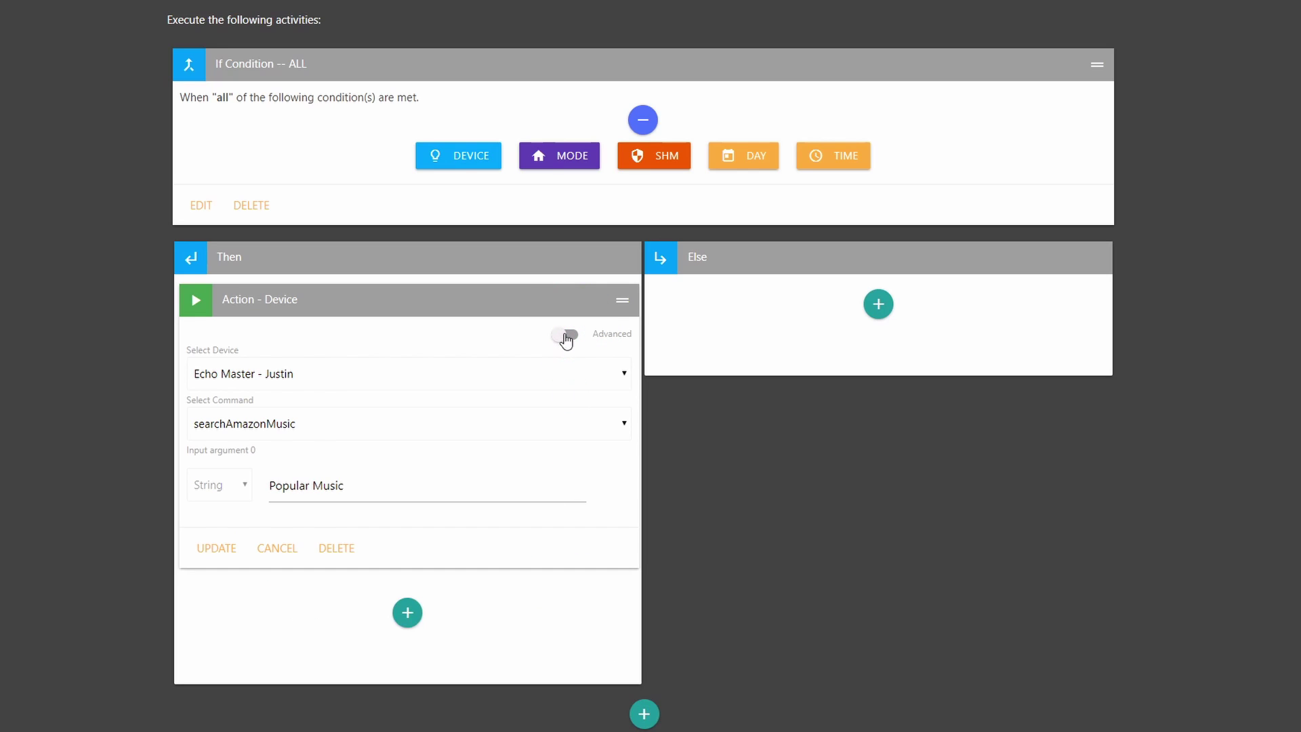
left_click(565, 335)
Replace the Popular Music argument with a new, empty argument of type String.
right_click(611, 483)
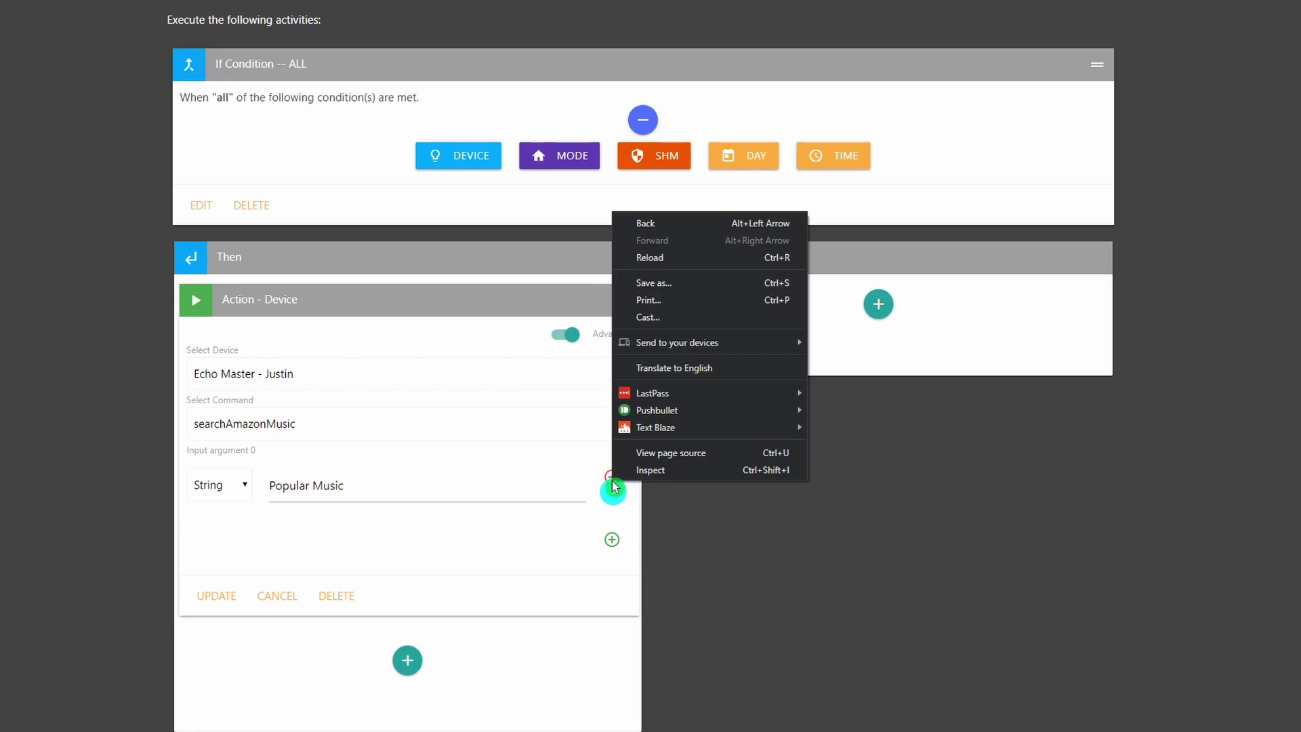
left_click(610, 480)
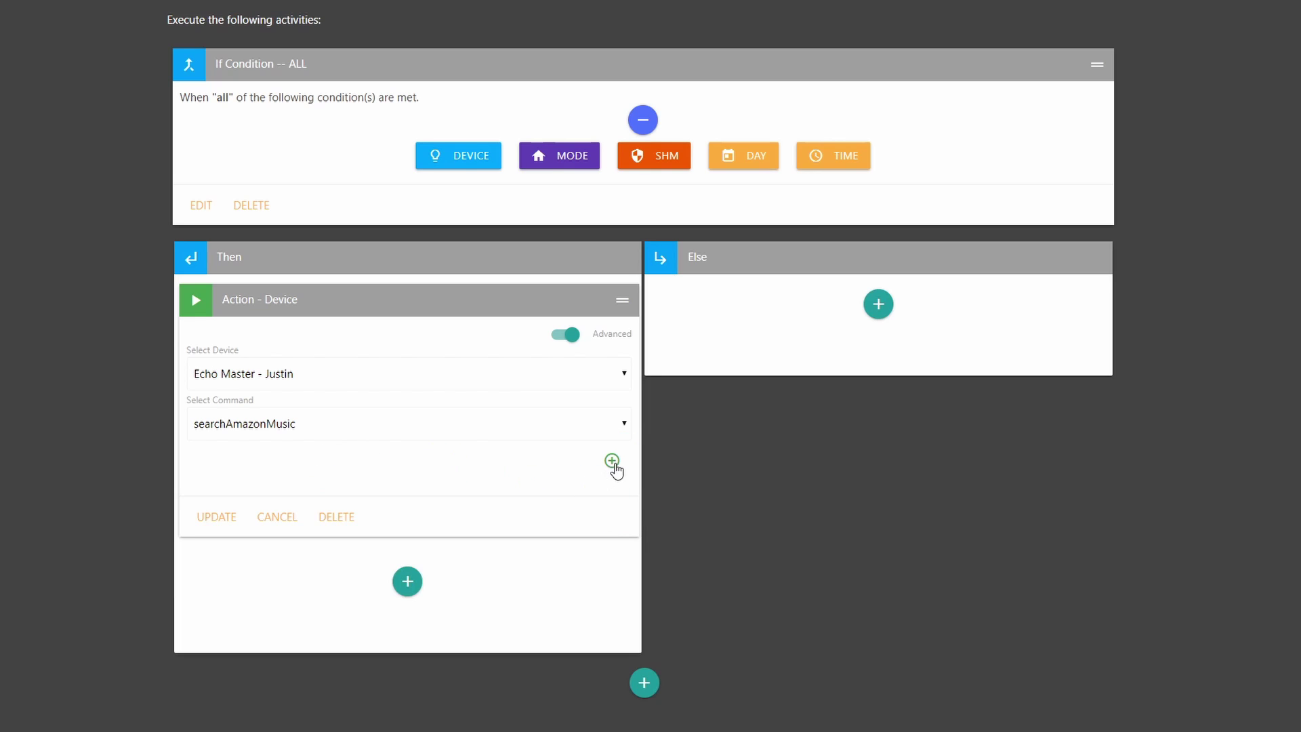
left_click(612, 463)
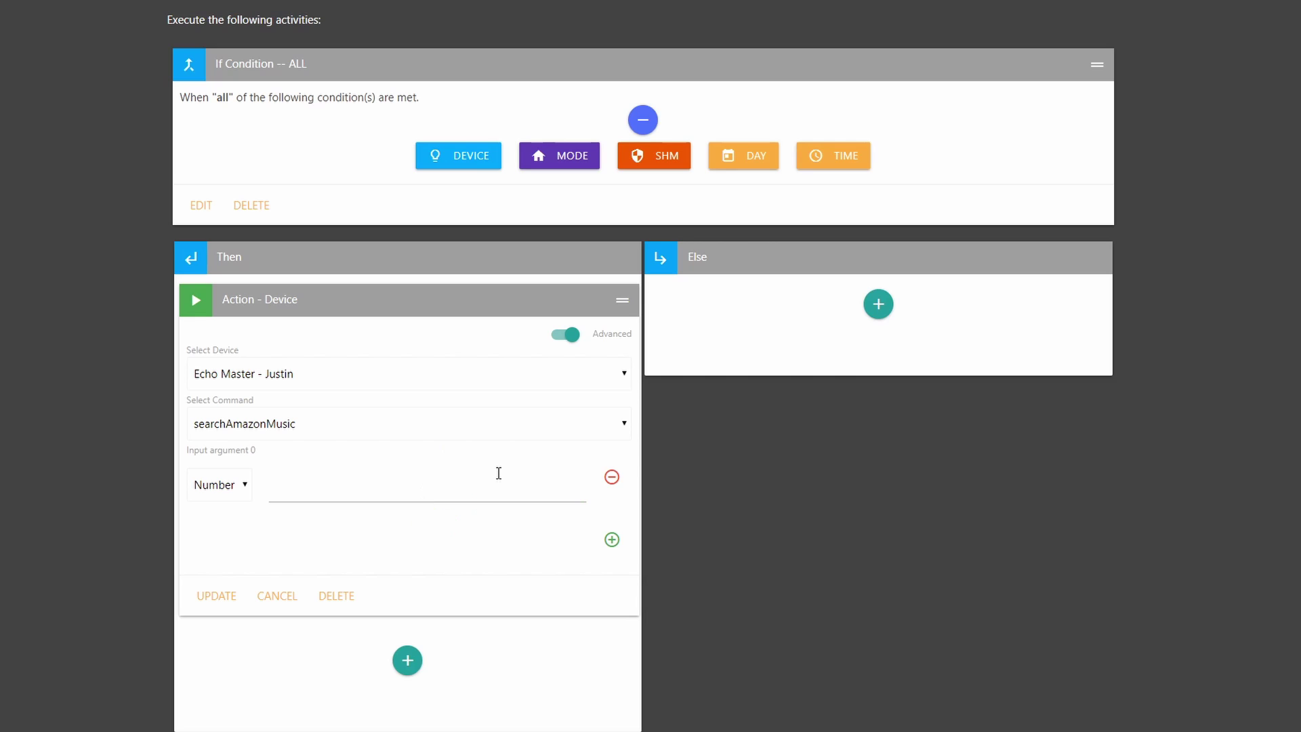
left_click(245, 486)
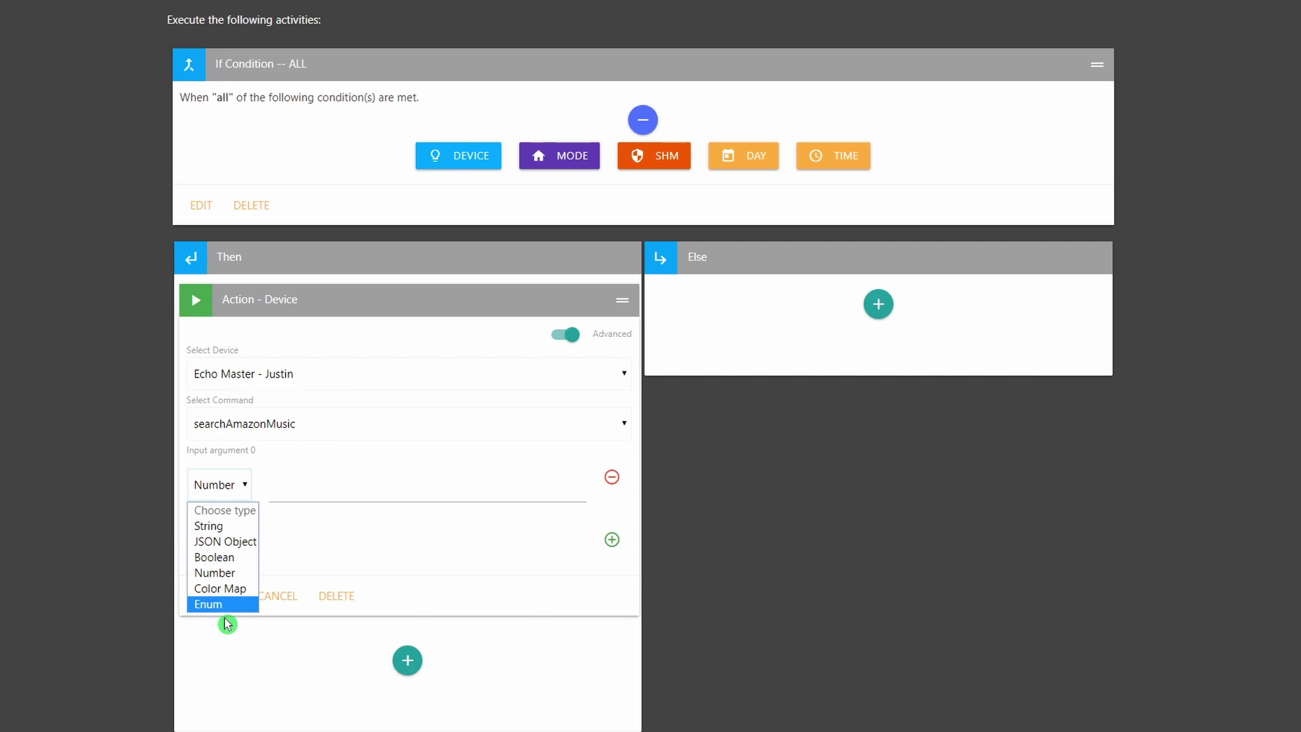
left_click(210, 527)
left_click(285, 488)
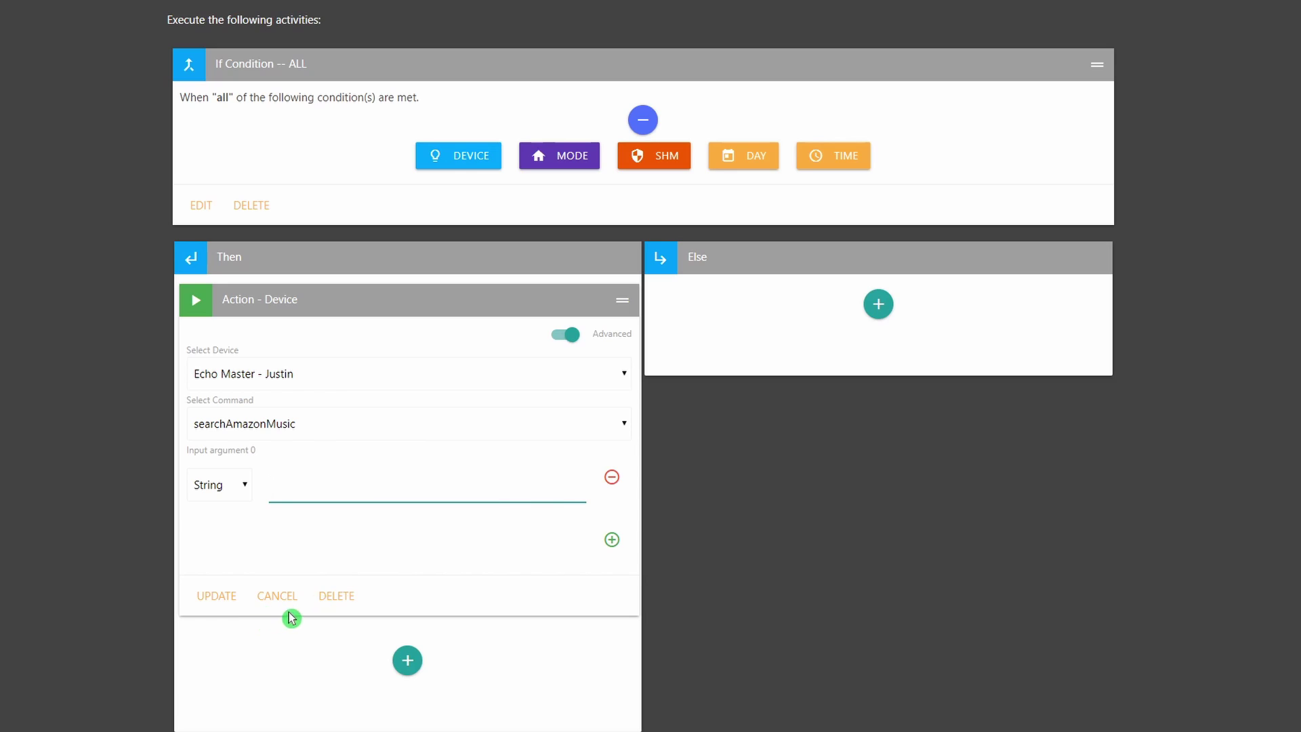
Cancel the Echo Master action's edit, review the rule's details and flow, and save Test Rule.
scroll(621, 330, "up", 6)
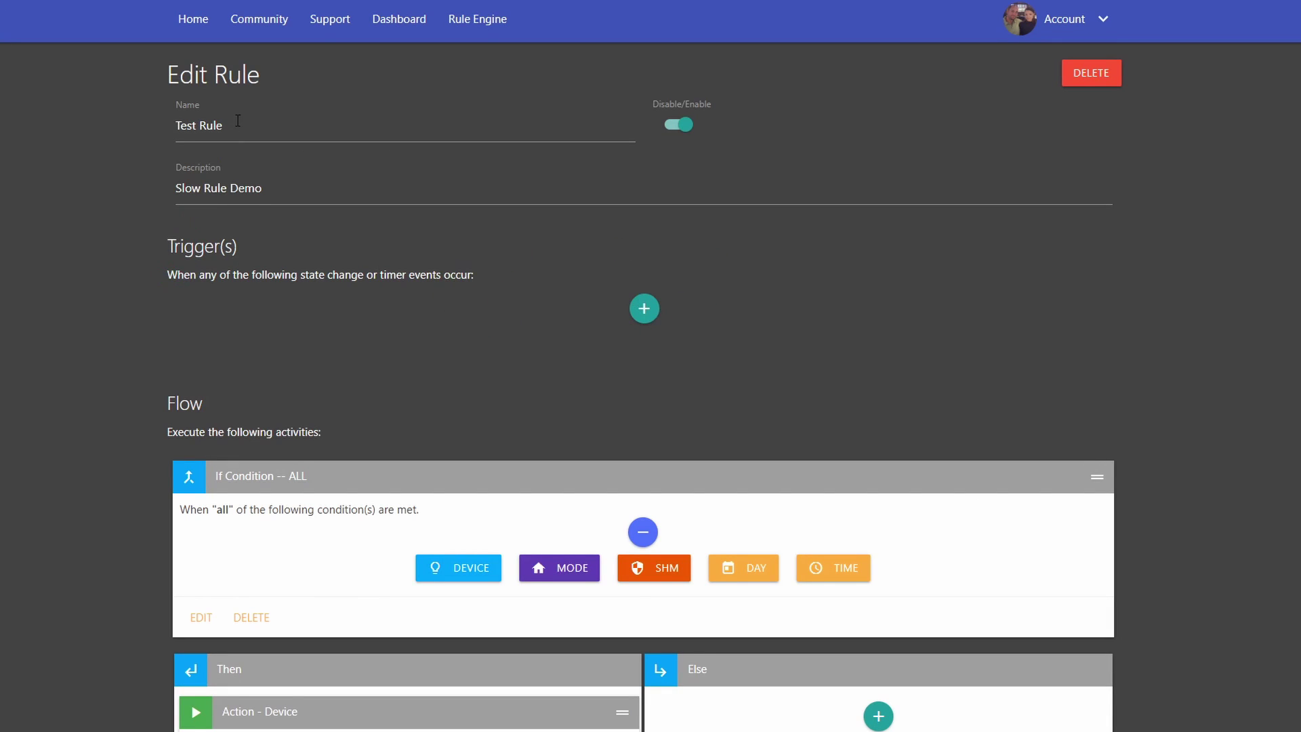
scroll(276, 253, "down", 1)
scroll(255, 154, "up", 1)
scroll(542, 371, "down", 4)
scroll(552, 404, "up", 4)
scroll(523, 273, "down", 1)
scroll(554, 263, "down", 4)
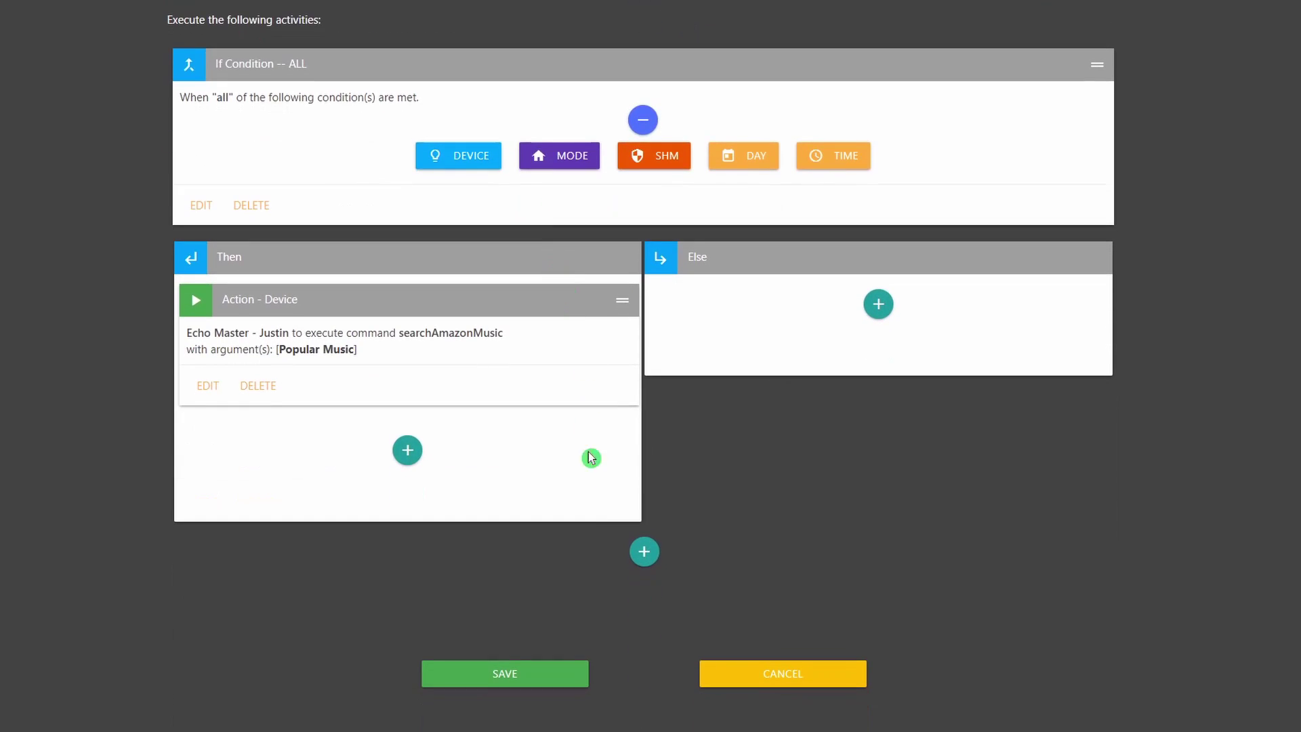
left_click(513, 678)
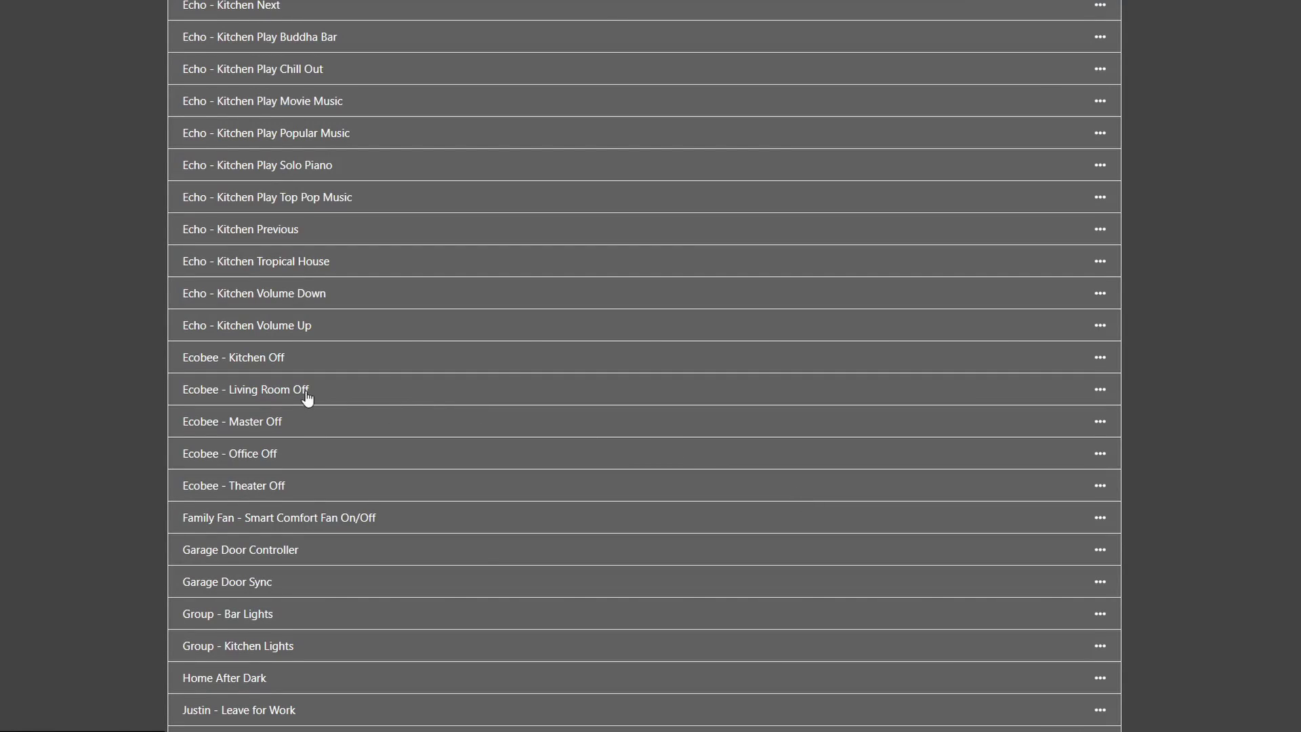
Make a copy of Test Rule from the rule list and view the copy's name and details.
scroll(332, 421, "down", 9)
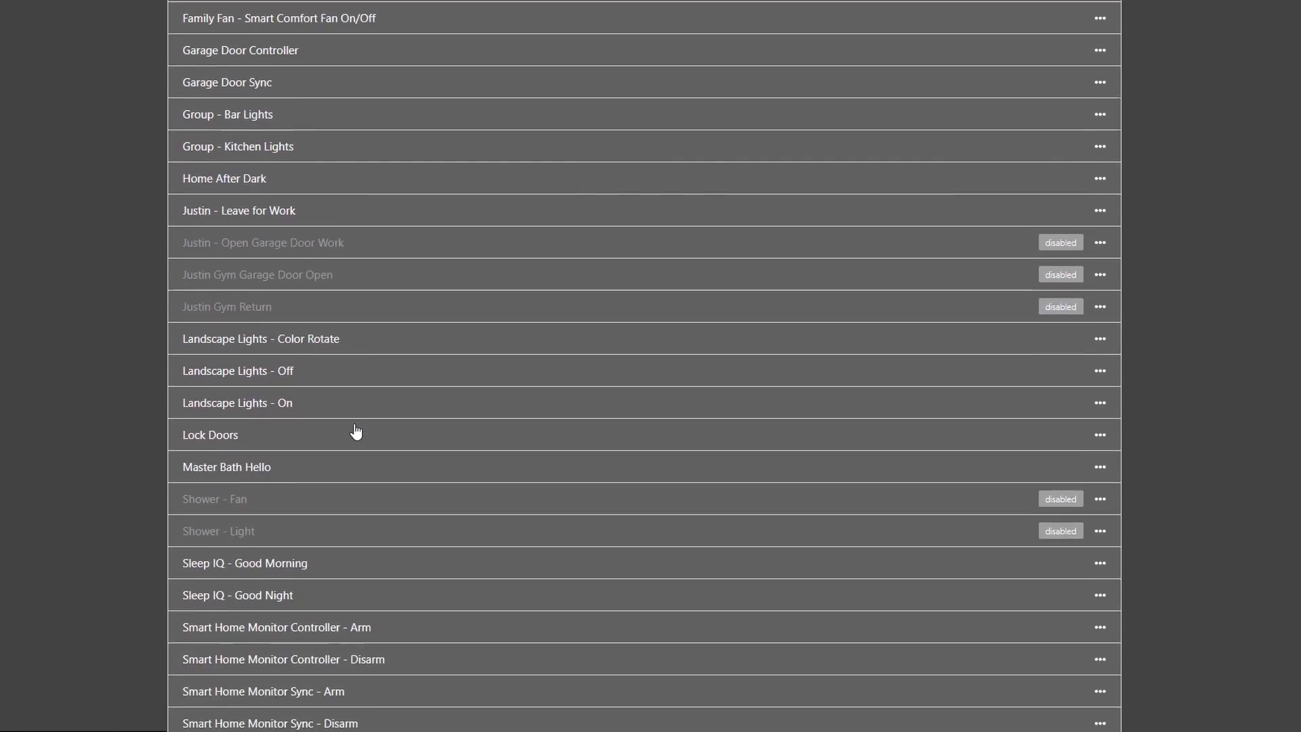
scroll(362, 441, "down", 2)
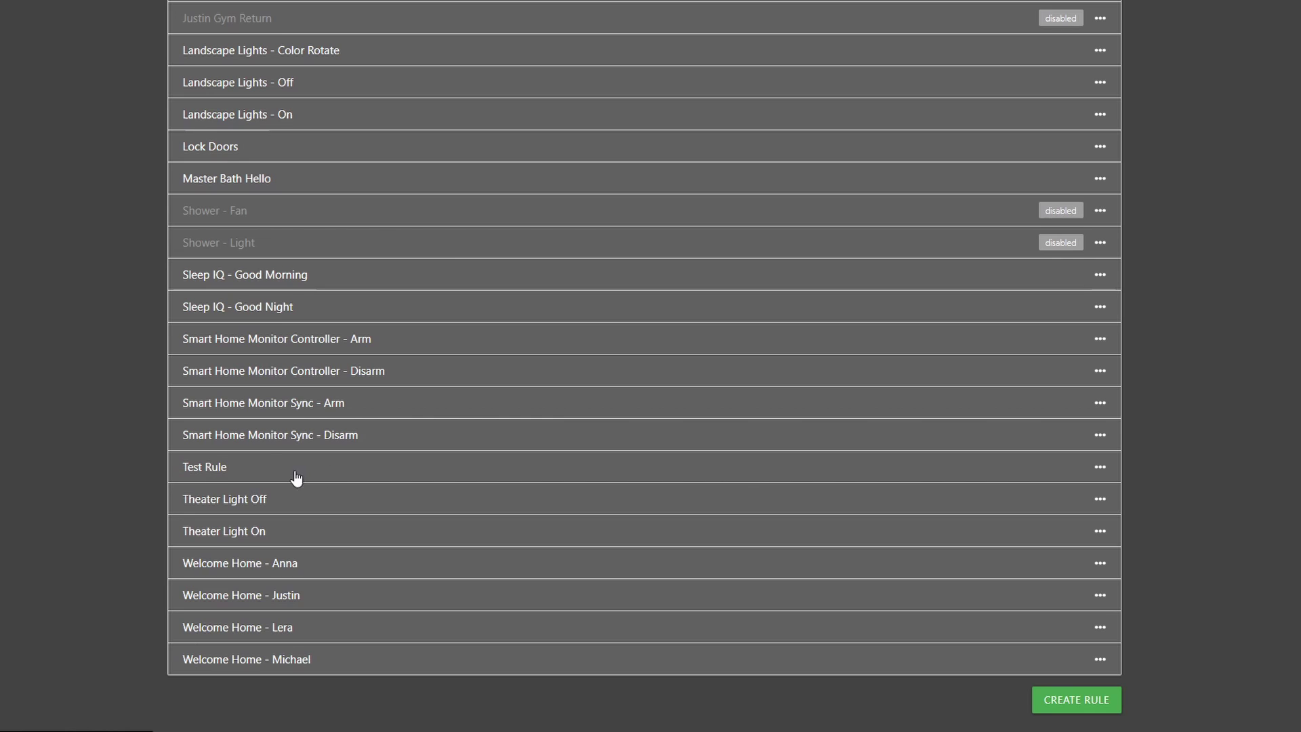
left_click(1100, 466)
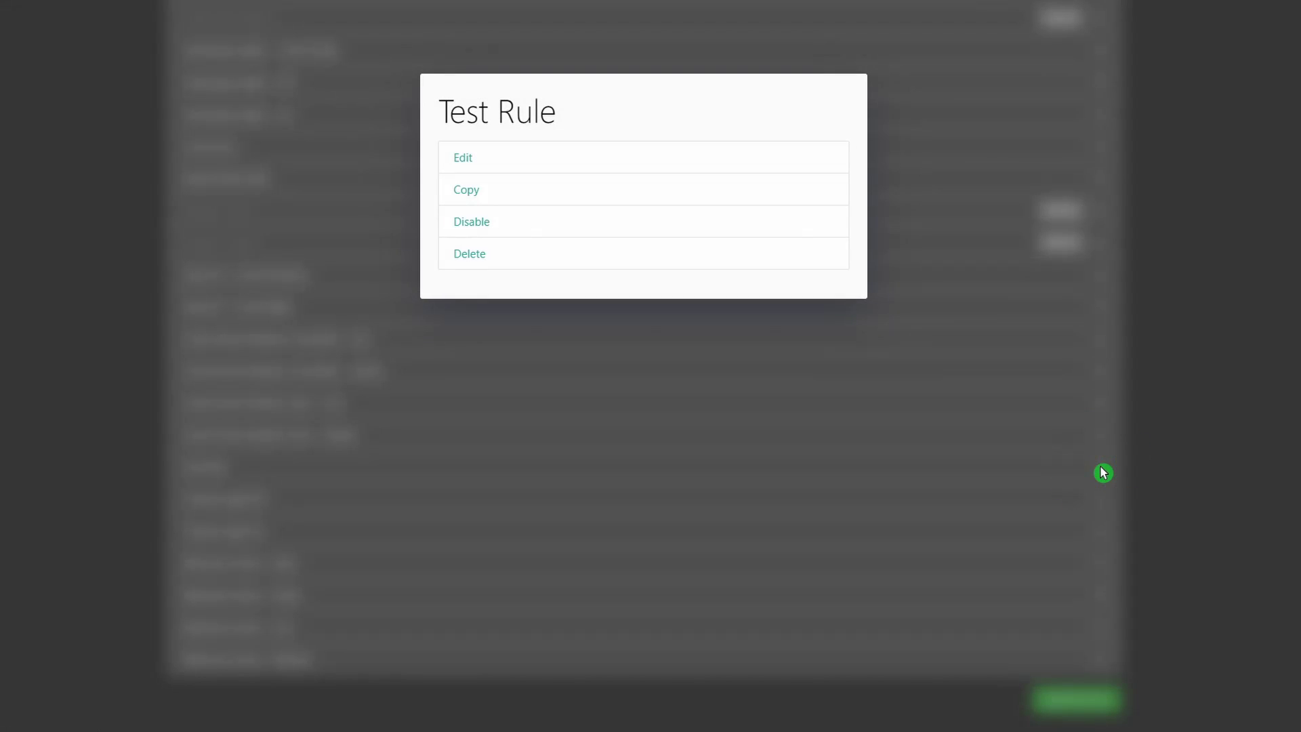
left_click(488, 196)
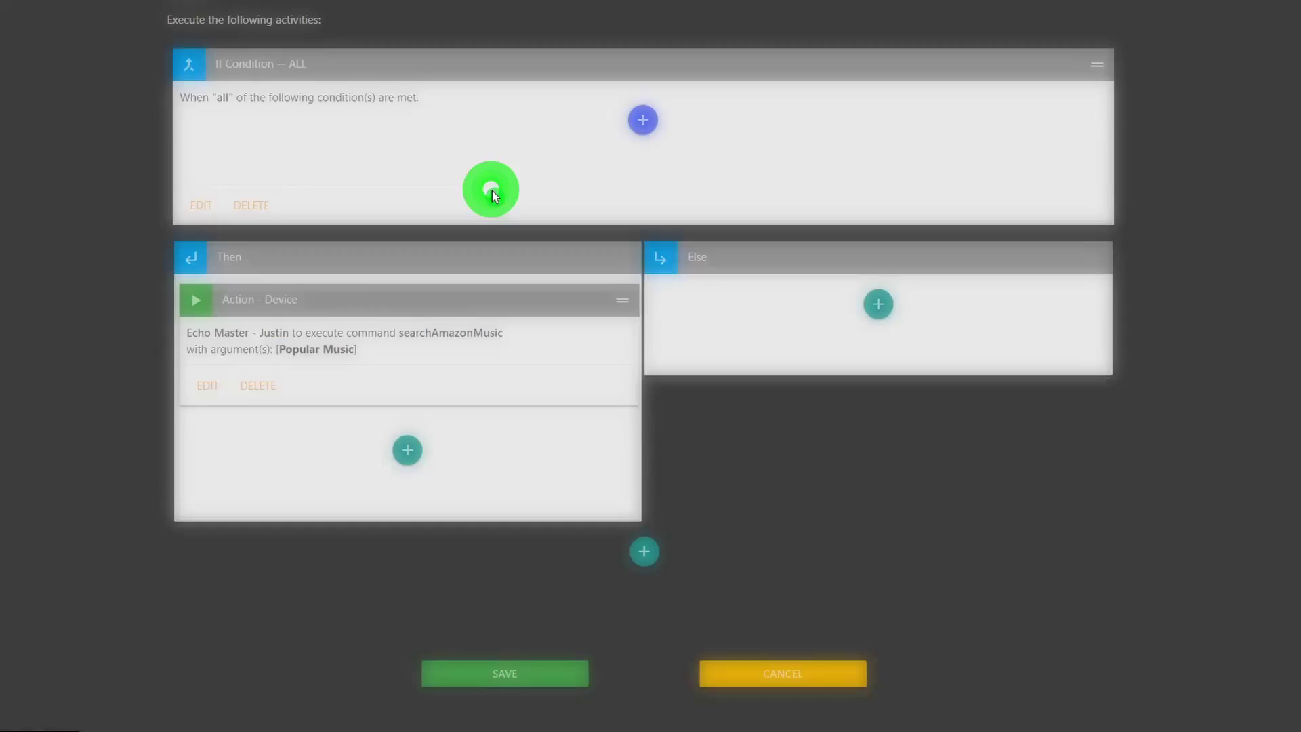
scroll(307, 337, "up", 6)
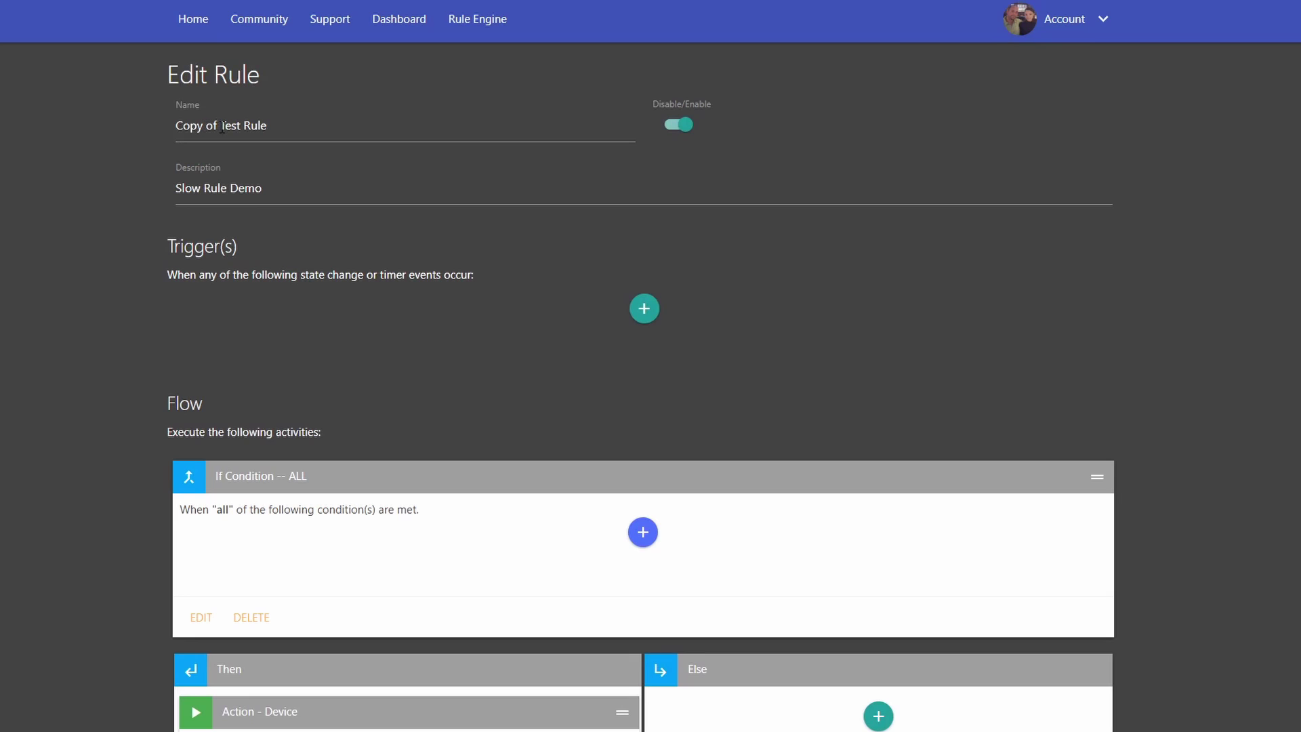
Review the copied rule's name, description and flow, and save it as Copy of Test Rule.
left_click(177, 130)
left_click_drag(177, 192, 277, 191)
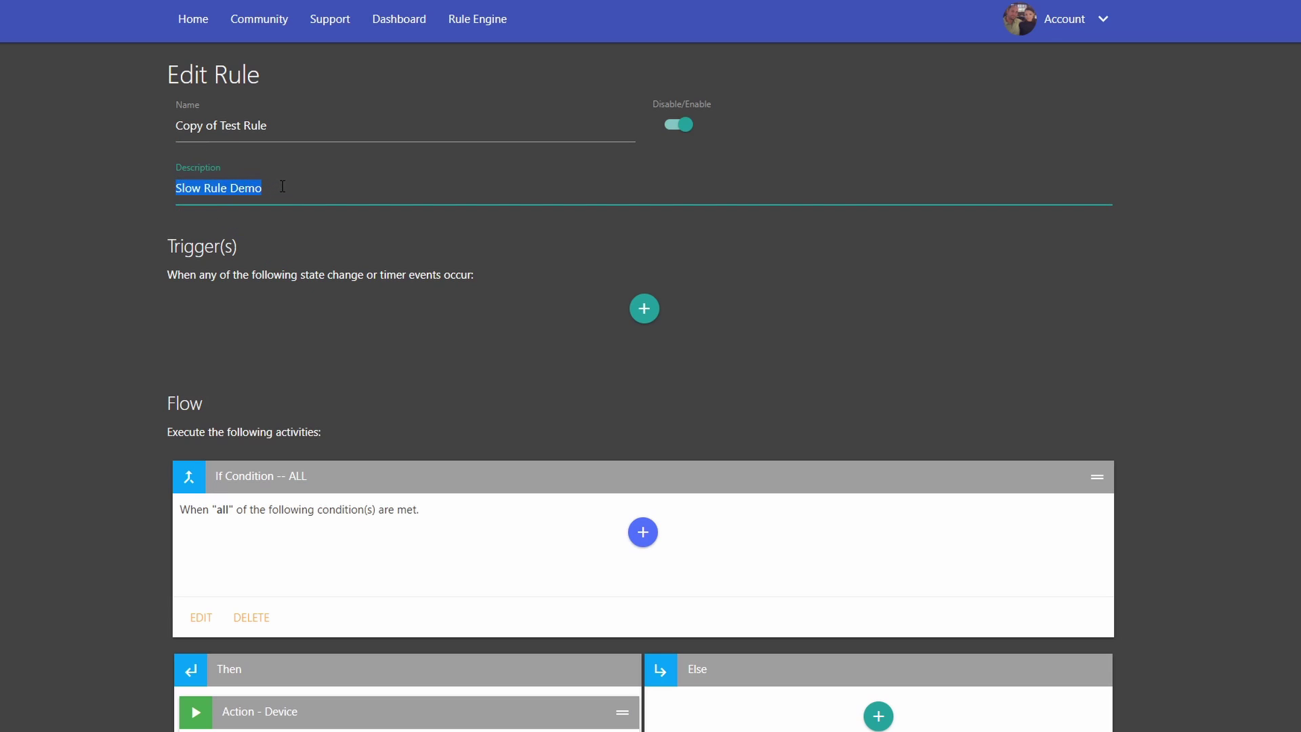
left_click(272, 126)
left_click(172, 134)
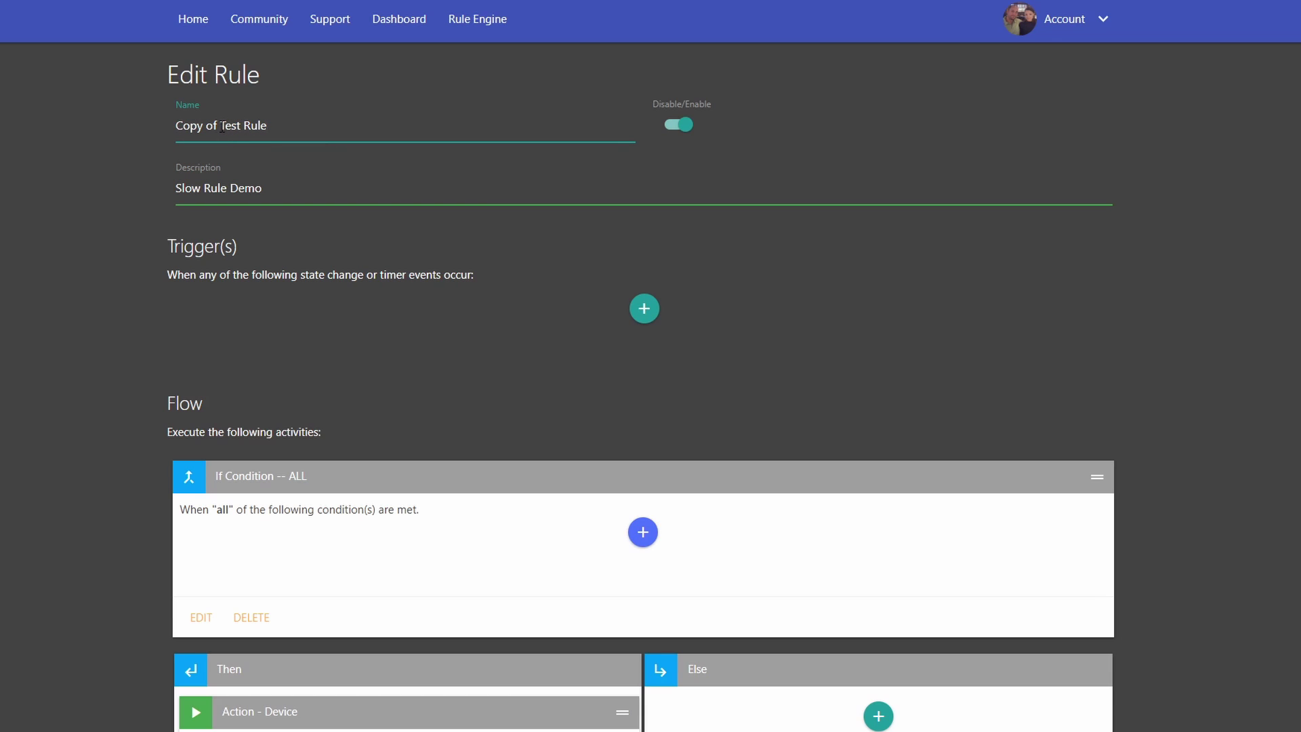
scroll(309, 326, "down", 5)
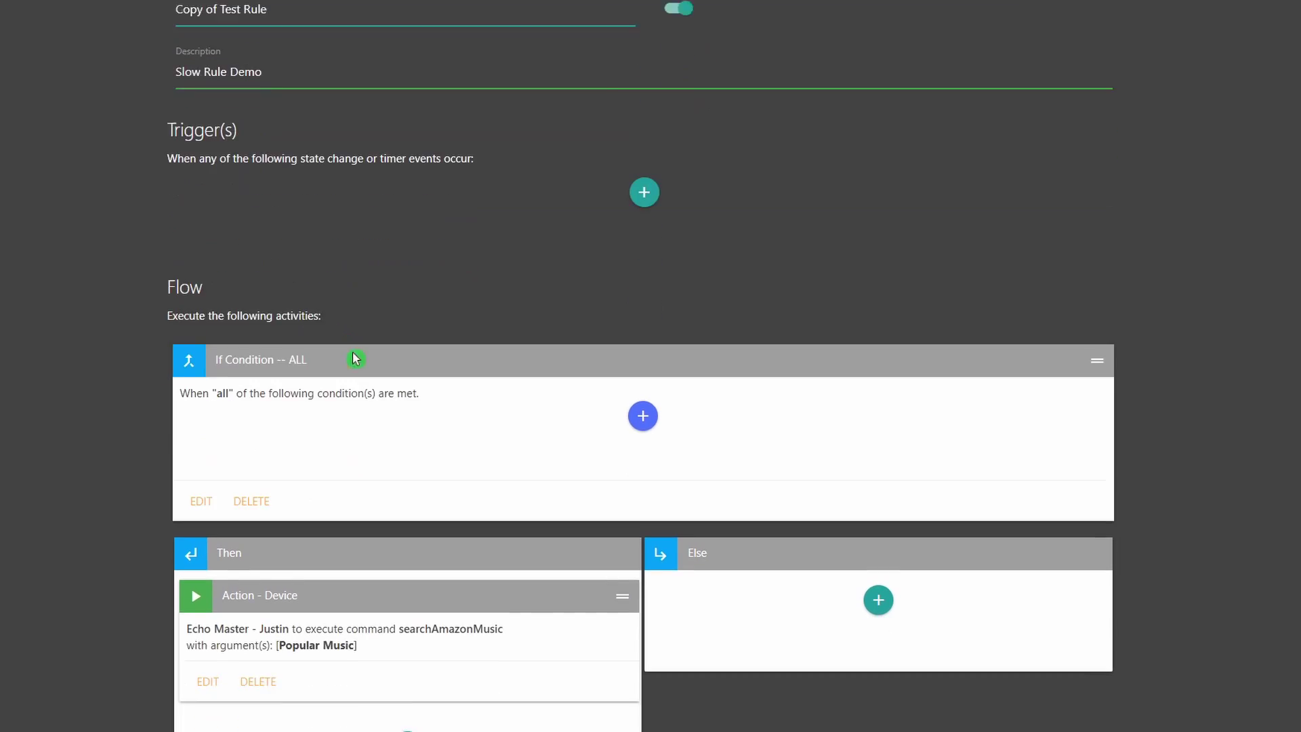
scroll(430, 393, "up", 3)
scroll(434, 387, "up", 4)
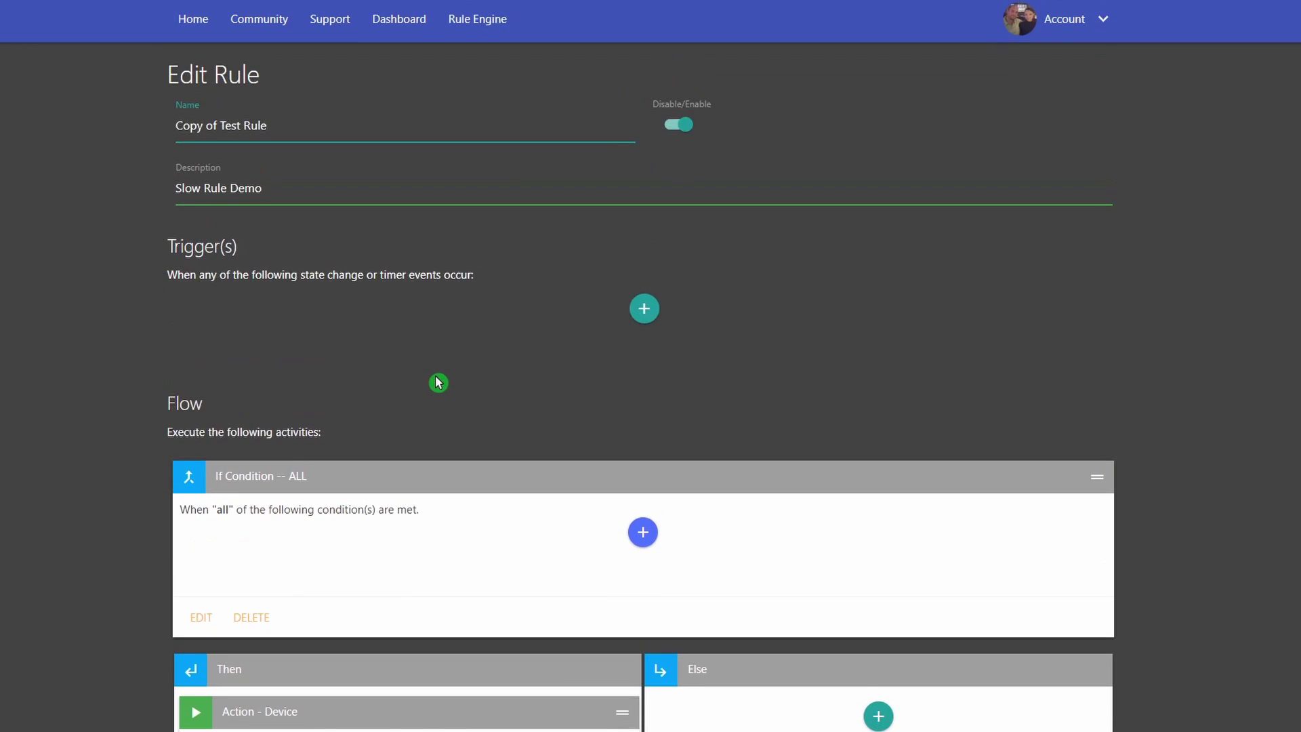
scroll(433, 342, "down", 6)
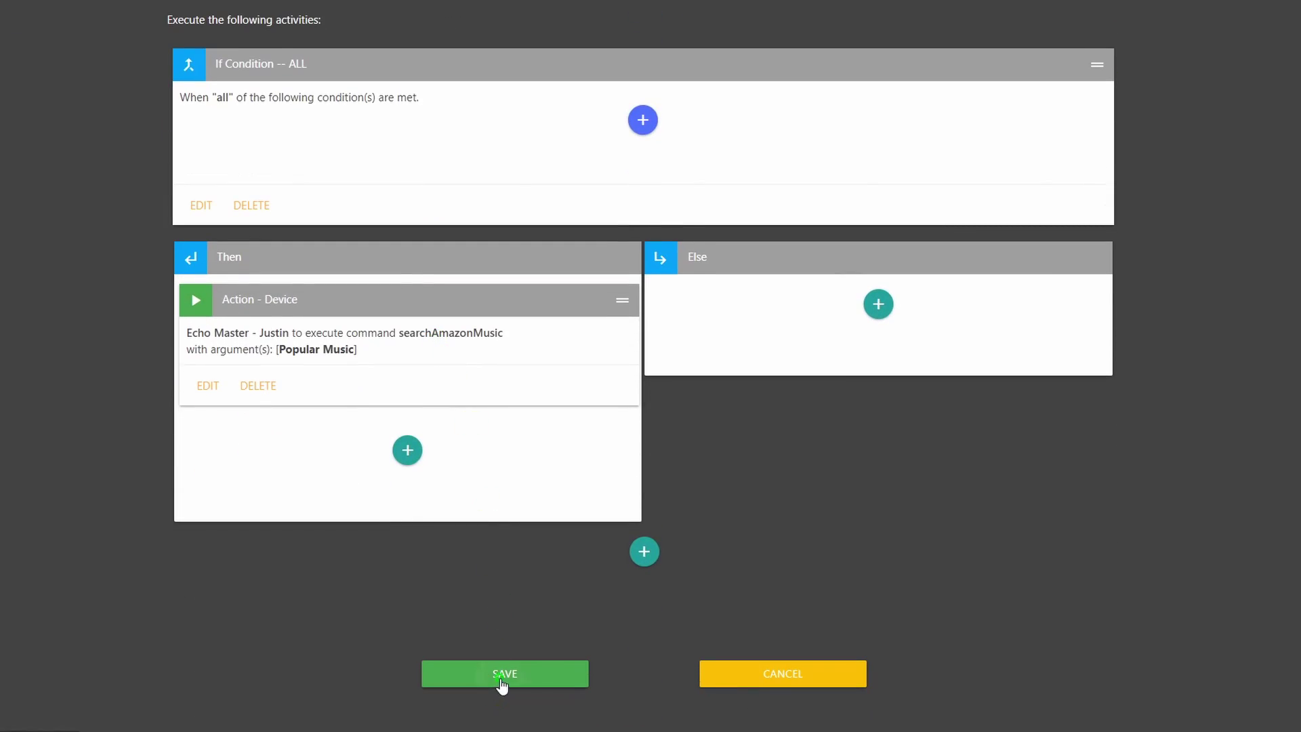
left_click(502, 681)
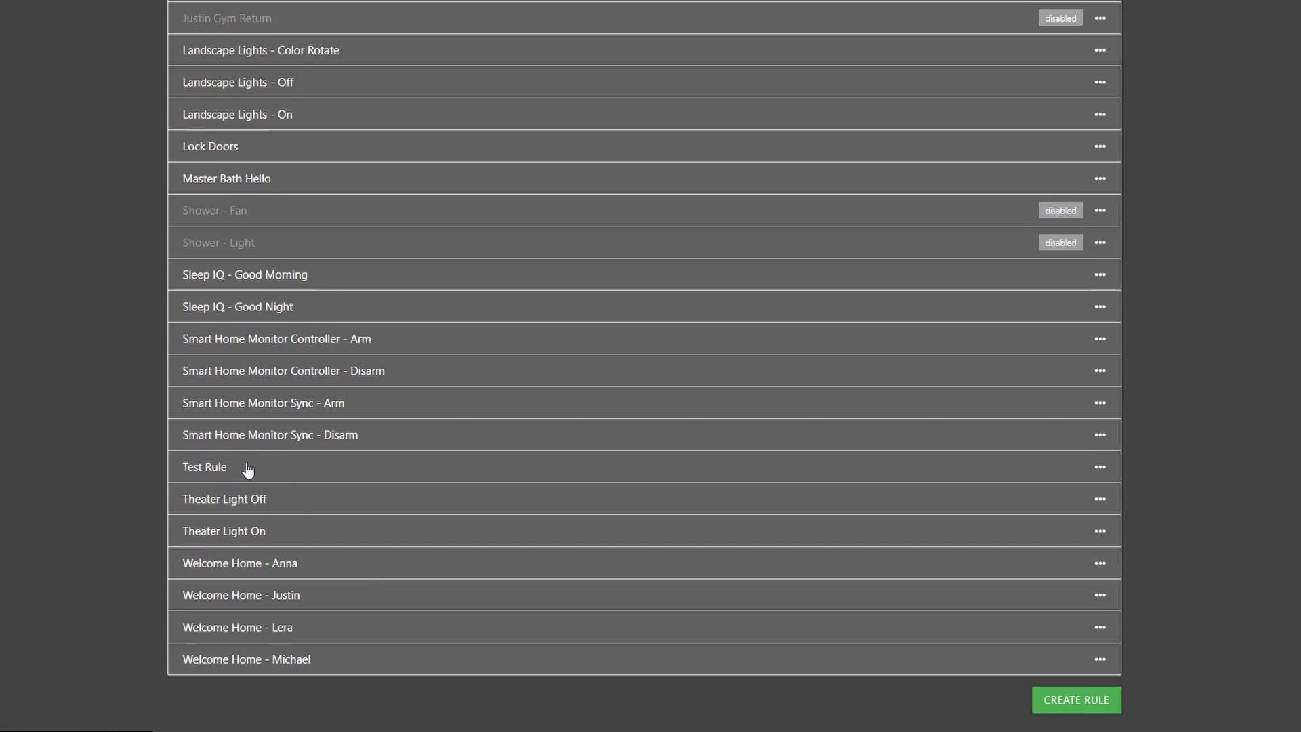
Delete the rule Copy of Test Rule from the list of rules.
scroll(211, 485, "up", 15)
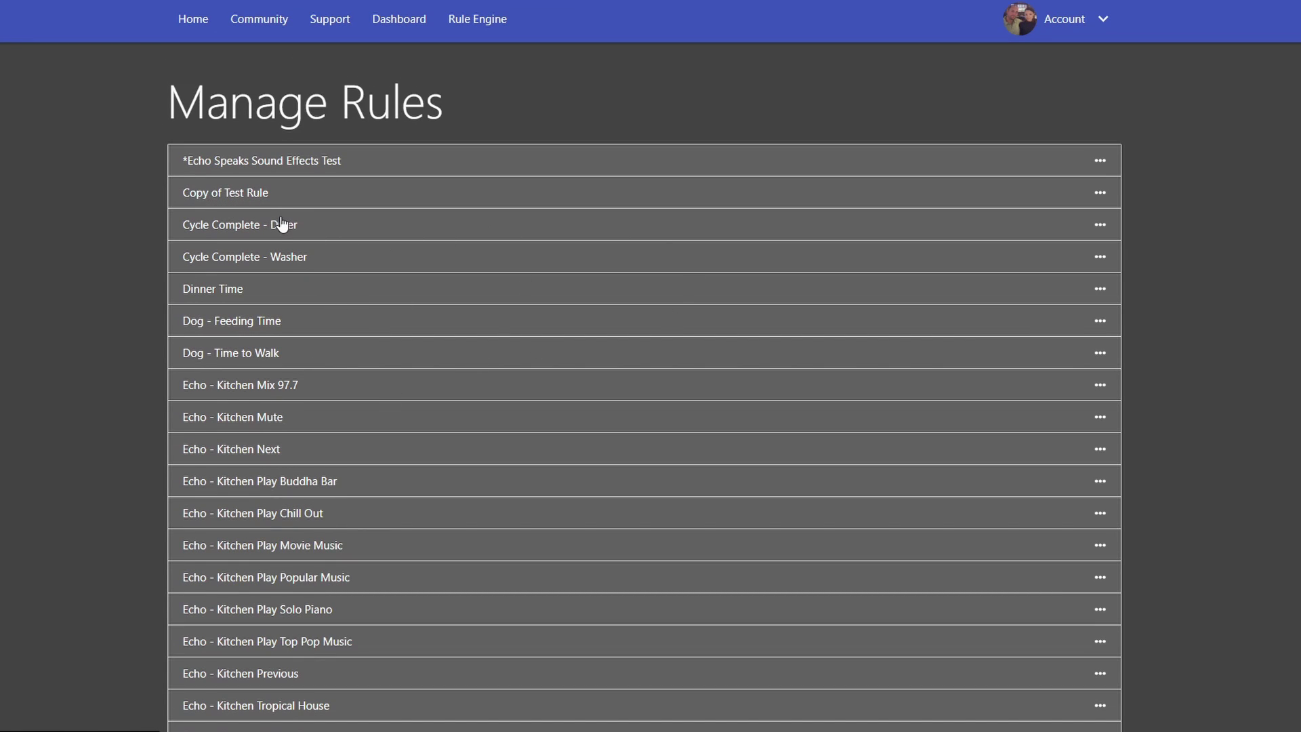
left_click(1099, 193)
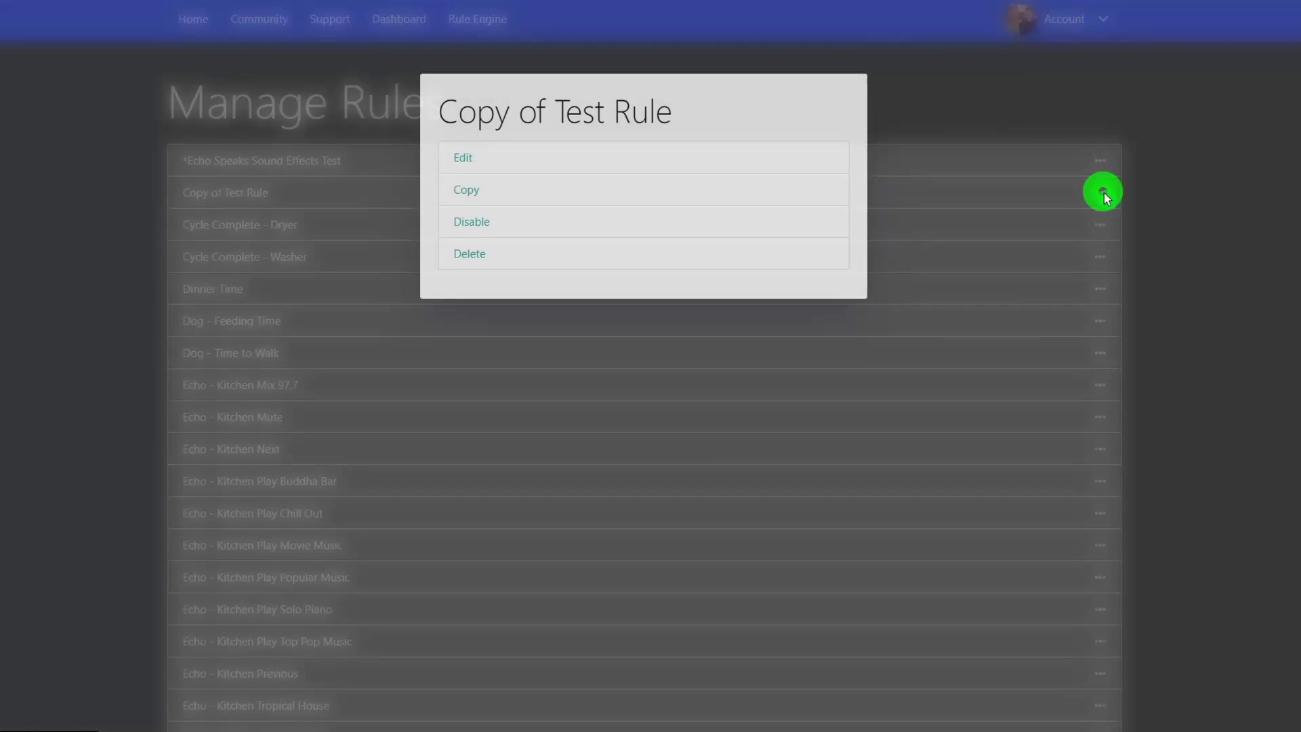
left_click(482, 253)
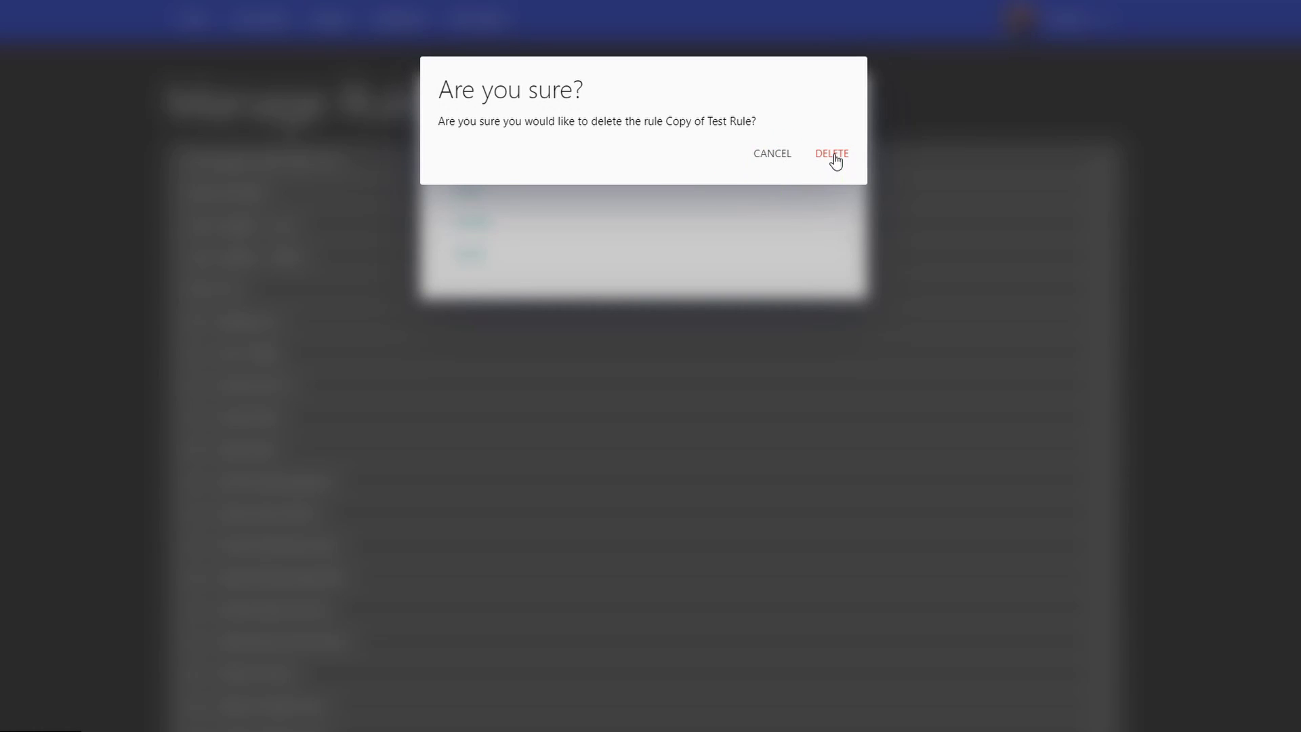
left_click(832, 155)
Look through the full list of remaining rules, from the Echo rules to the Welcome Home rules.
scroll(347, 459, "down", 10)
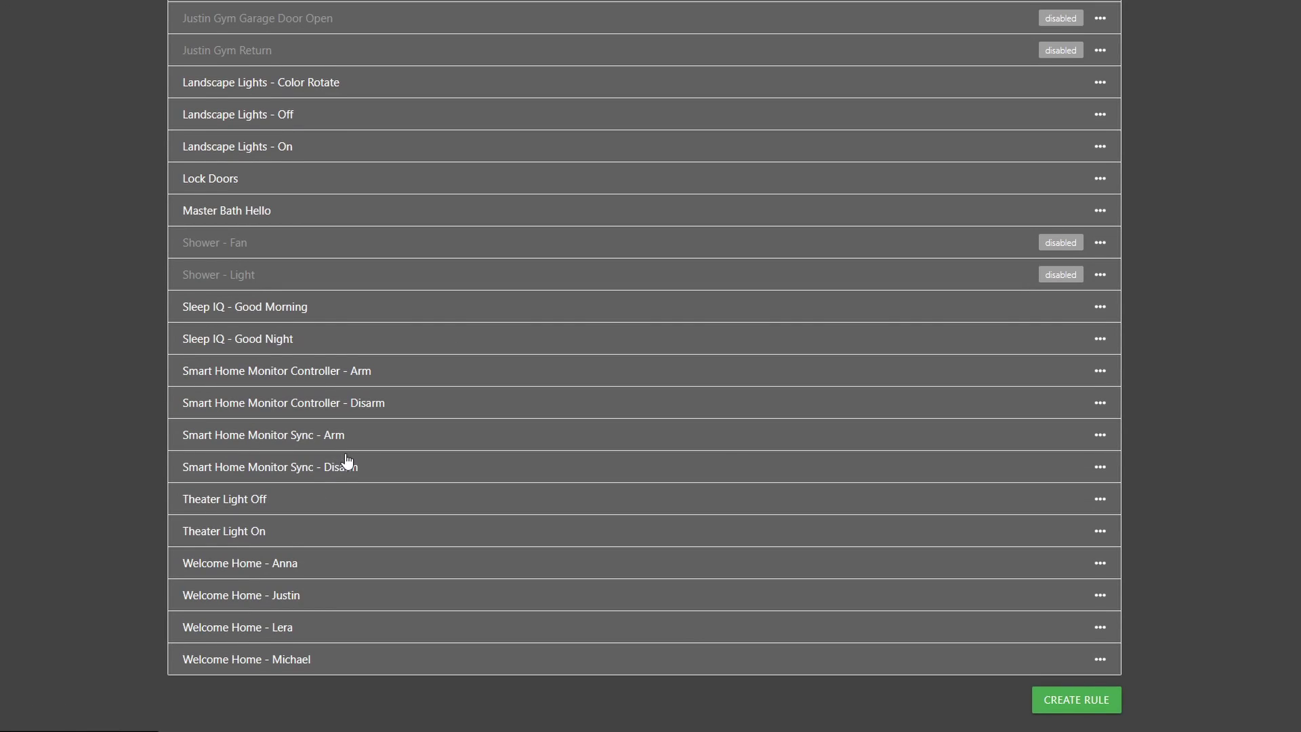
scroll(347, 459, "up", 15)
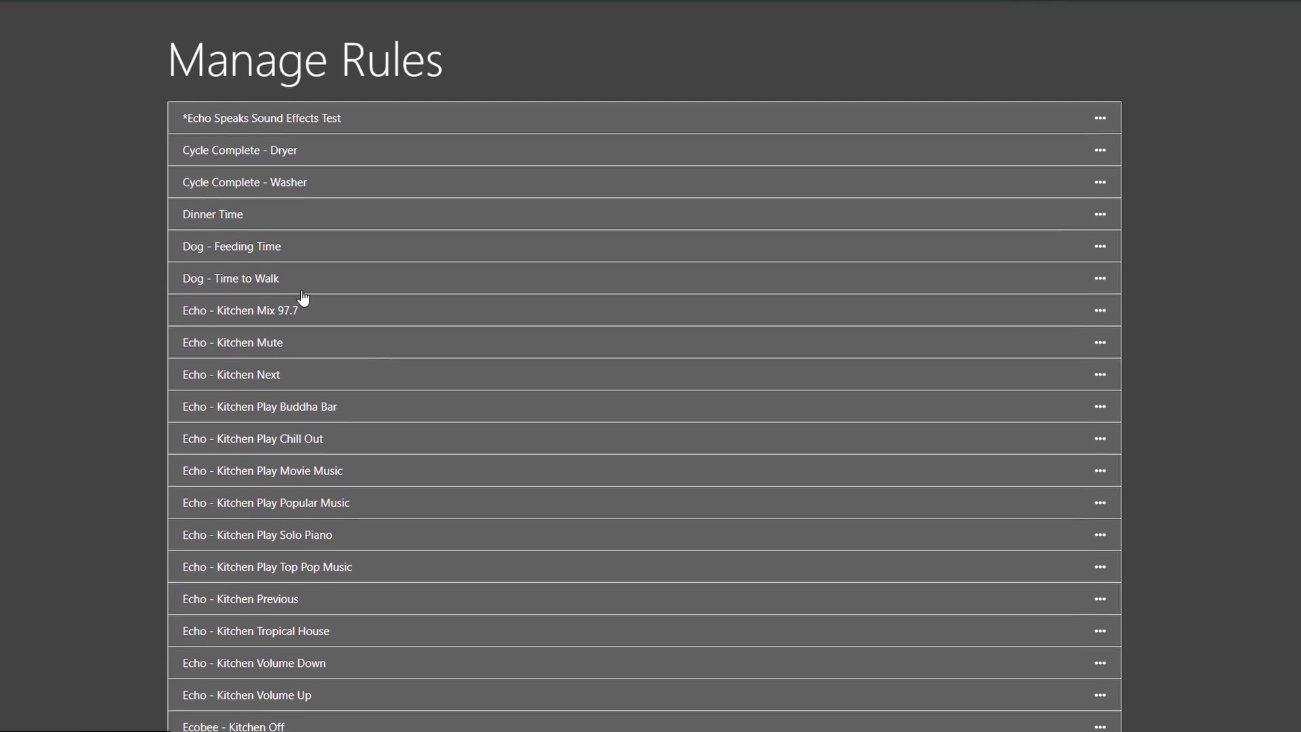
scroll(302, 291, "up", 1)
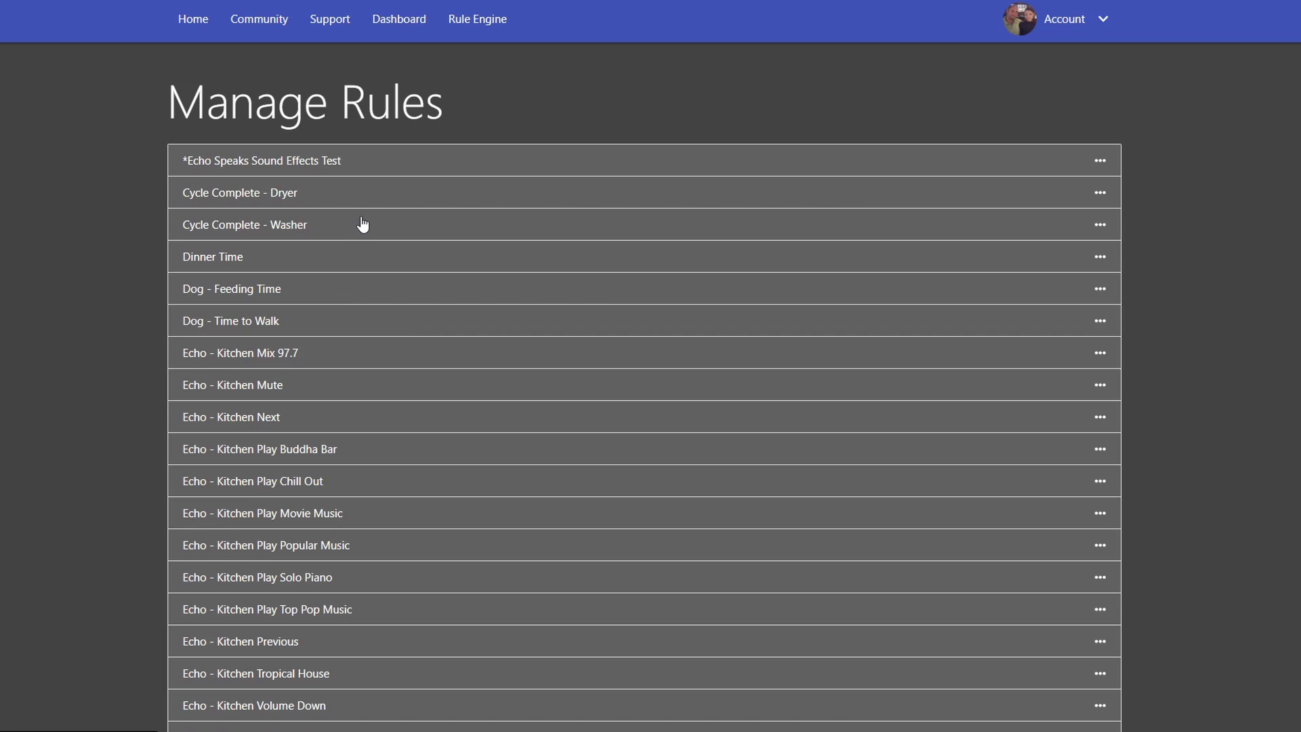
scroll(365, 227, "down", 3)
scroll(338, 349, "down", 3)
scroll(340, 369, "down", 4)
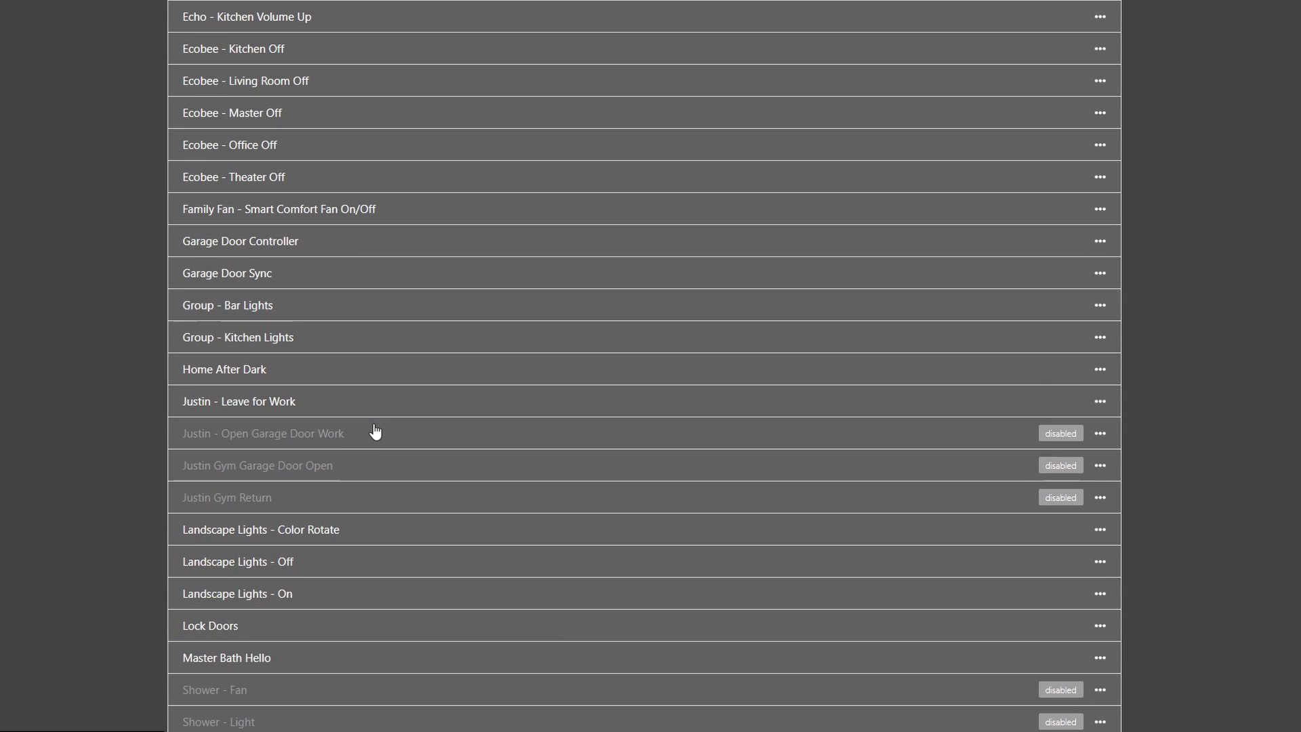
scroll(378, 429, "up", 6)
scroll(420, 419, "up", 4)
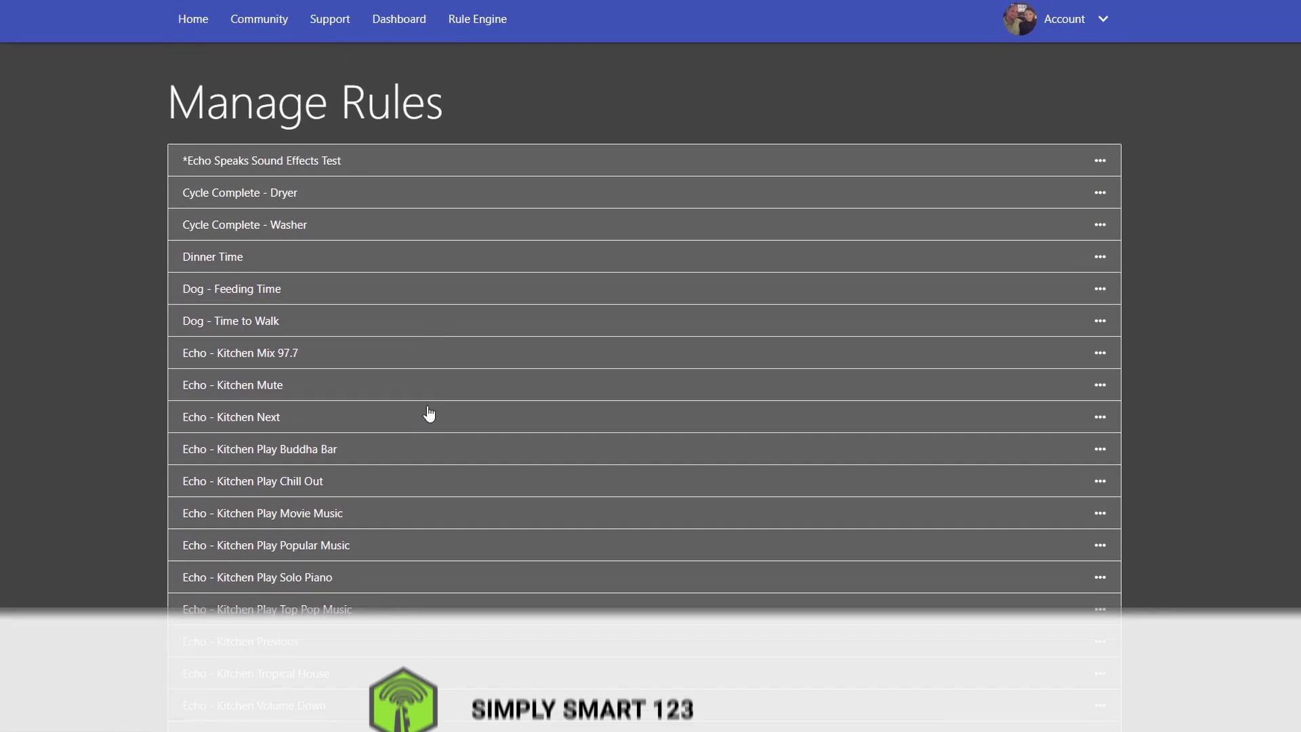